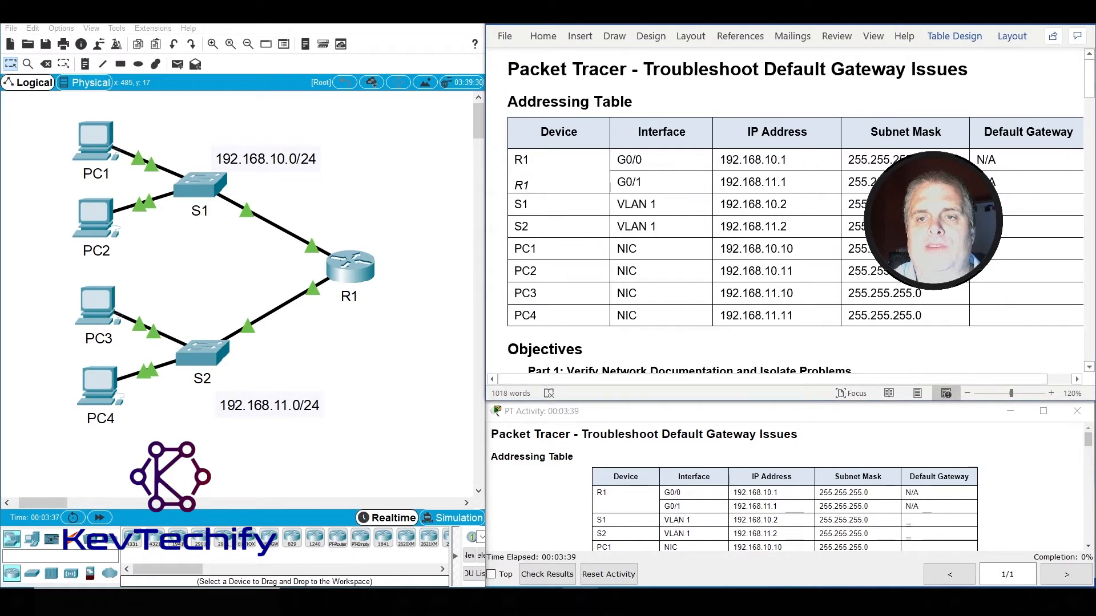
# Examine the blank default gateway cells in the addressing table, then read the lab's objectives and background paragraph.
pyautogui.moveTo(984, 205); pyautogui.dragTo(998, 317)
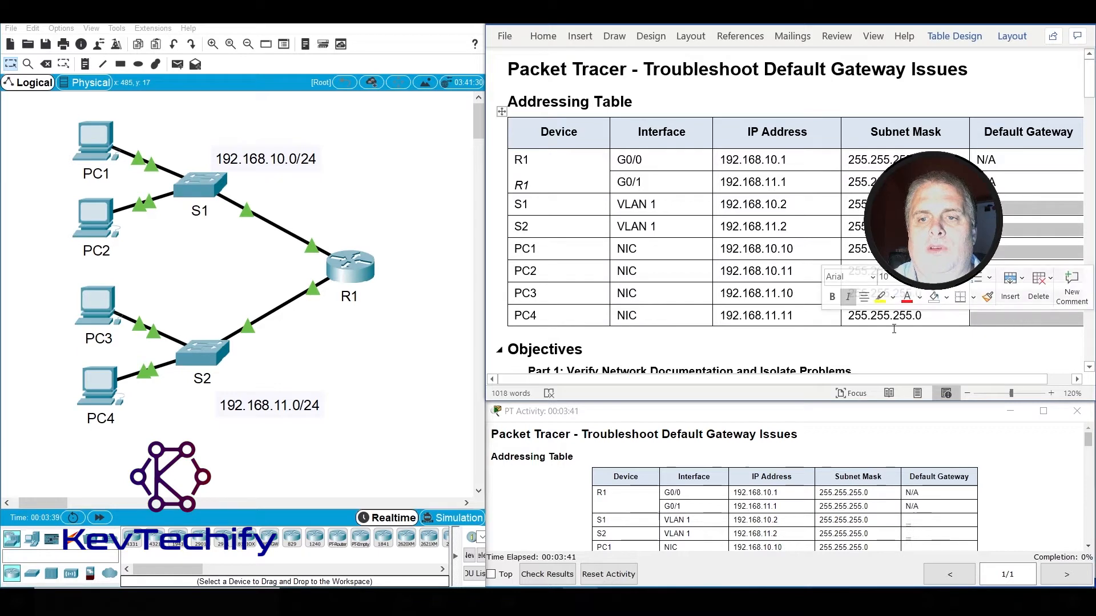
pyautogui.click(962, 350)
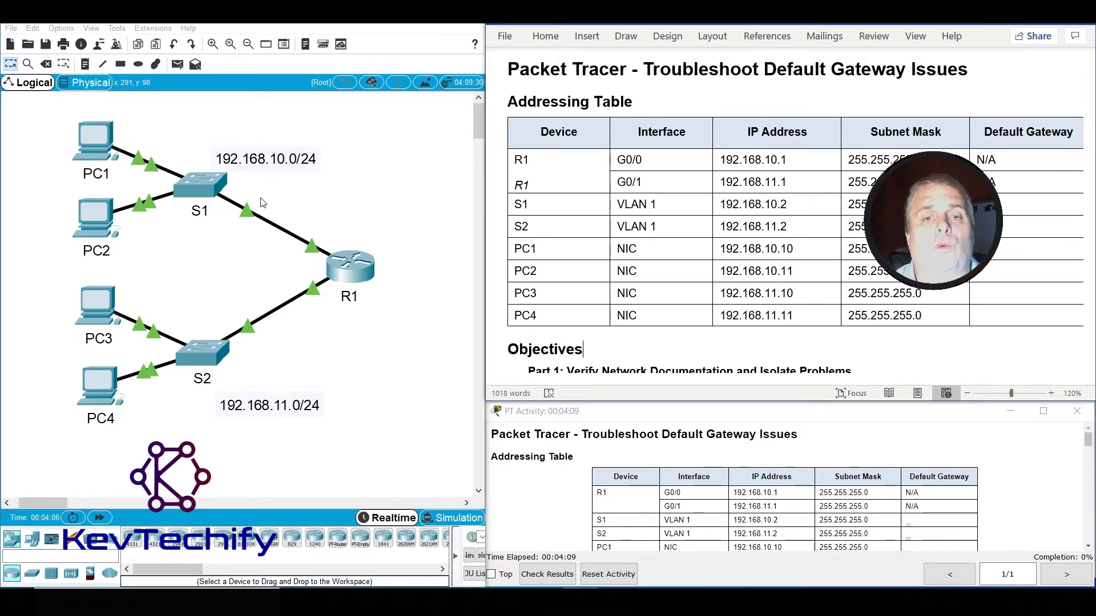
pyautogui.scroll(-5, 698, 216)
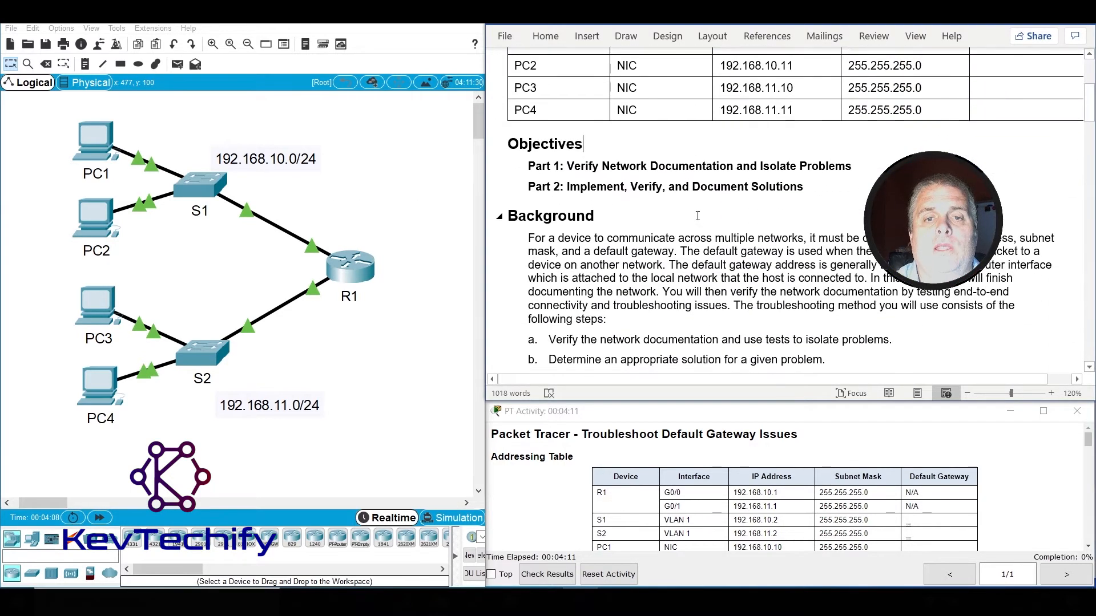
pyautogui.scroll(-3, 587, 221)
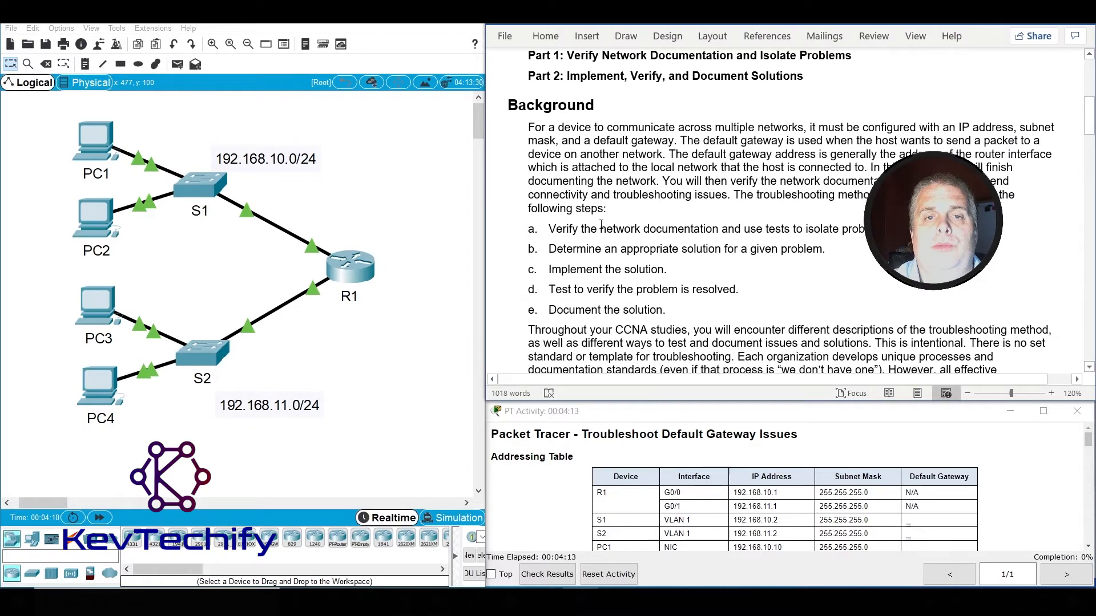
pyautogui.scroll(-1, 564, 126)
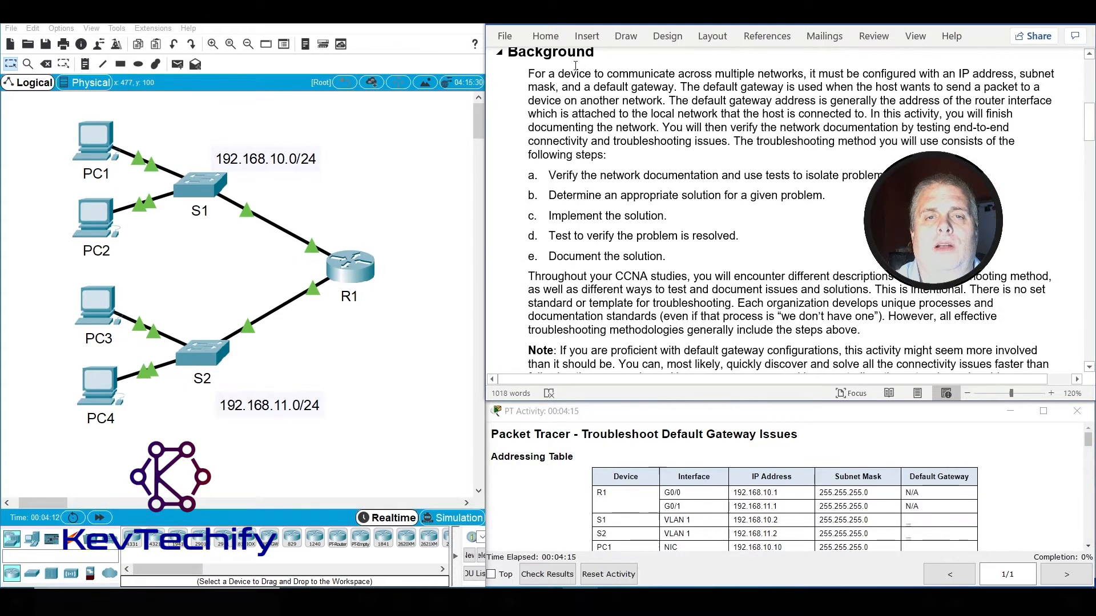
pyautogui.moveTo(556, 77); pyautogui.dragTo(802, 77)
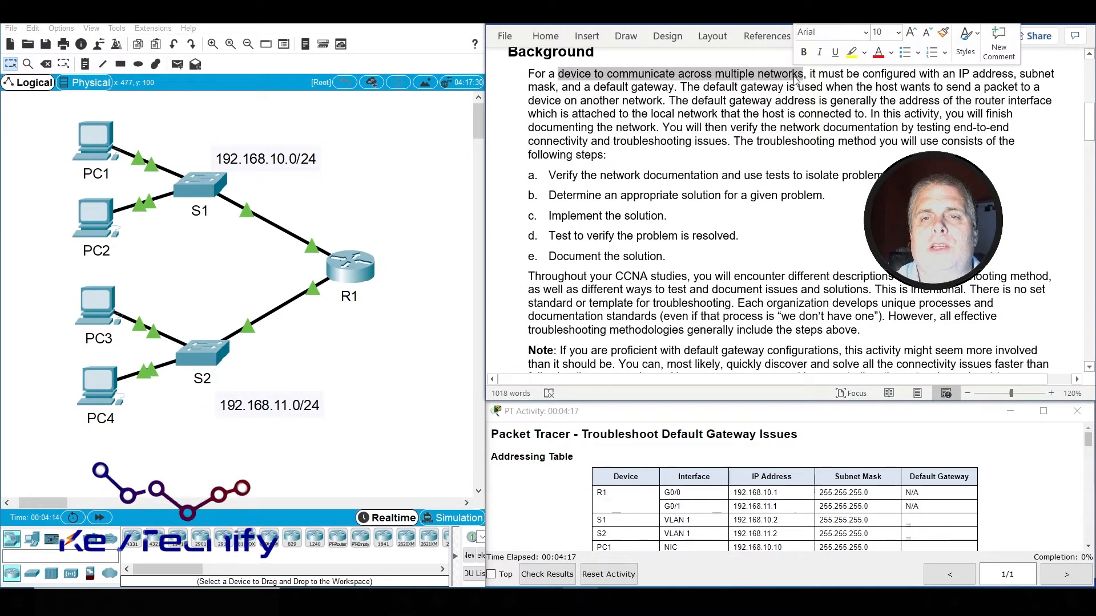
pyautogui.click(940, 75)
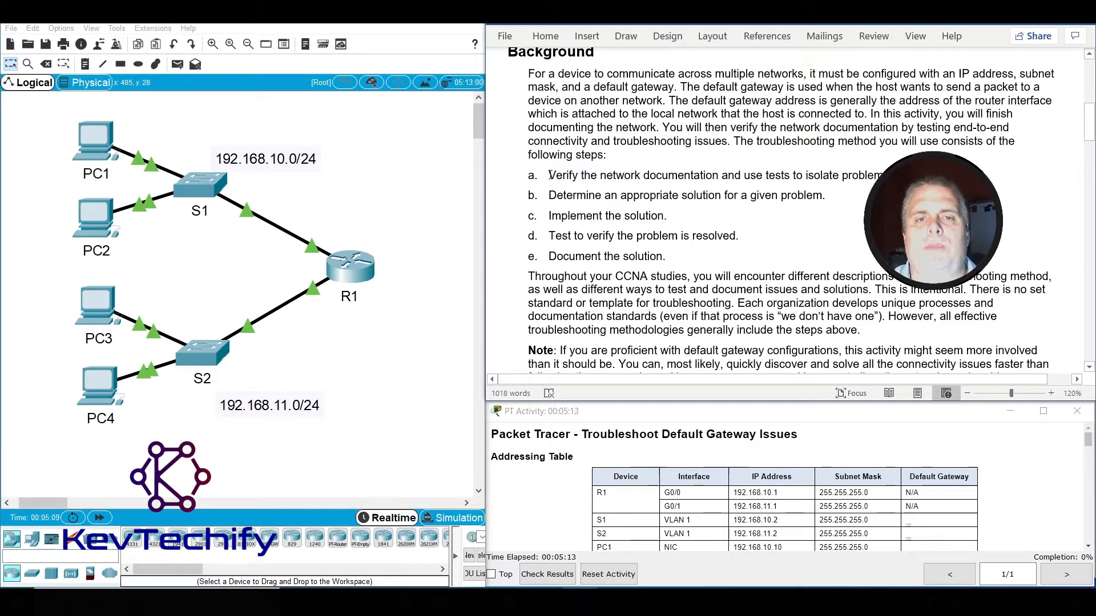
# Read through troubleshooting method steps a to e in the Background section, from verifying documentation to documenting the solution.
pyautogui.moveTo(549, 175); pyautogui.dragTo(861, 177)
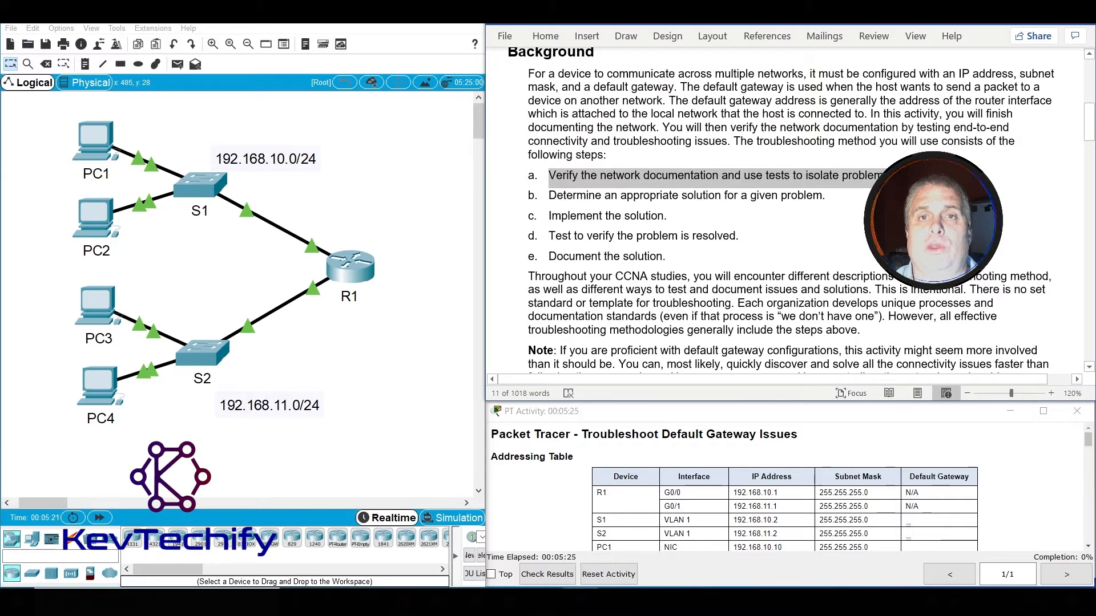
pyautogui.moveTo(549, 195); pyautogui.dragTo(820, 197)
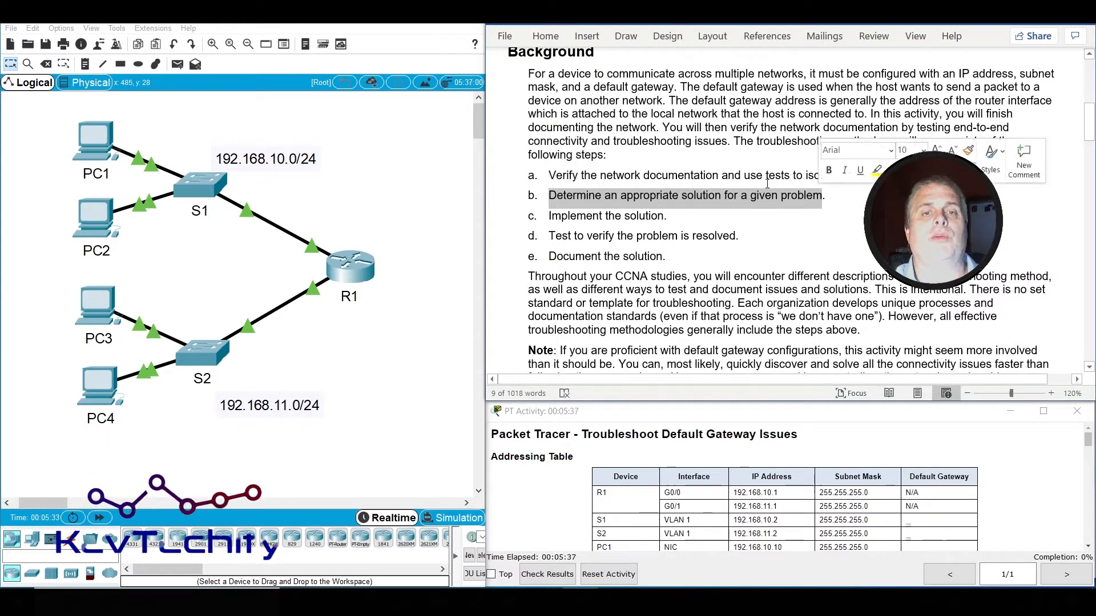
pyautogui.click(550, 236)
pyautogui.moveTo(550, 235); pyautogui.dragTo(741, 244)
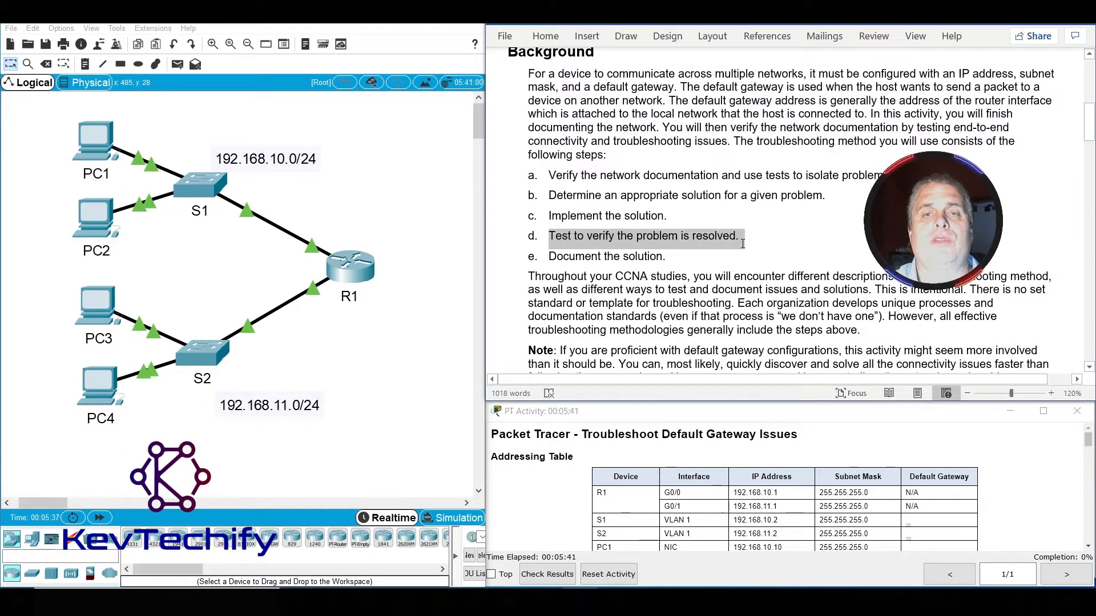
pyautogui.moveTo(550, 258); pyautogui.dragTo(668, 261)
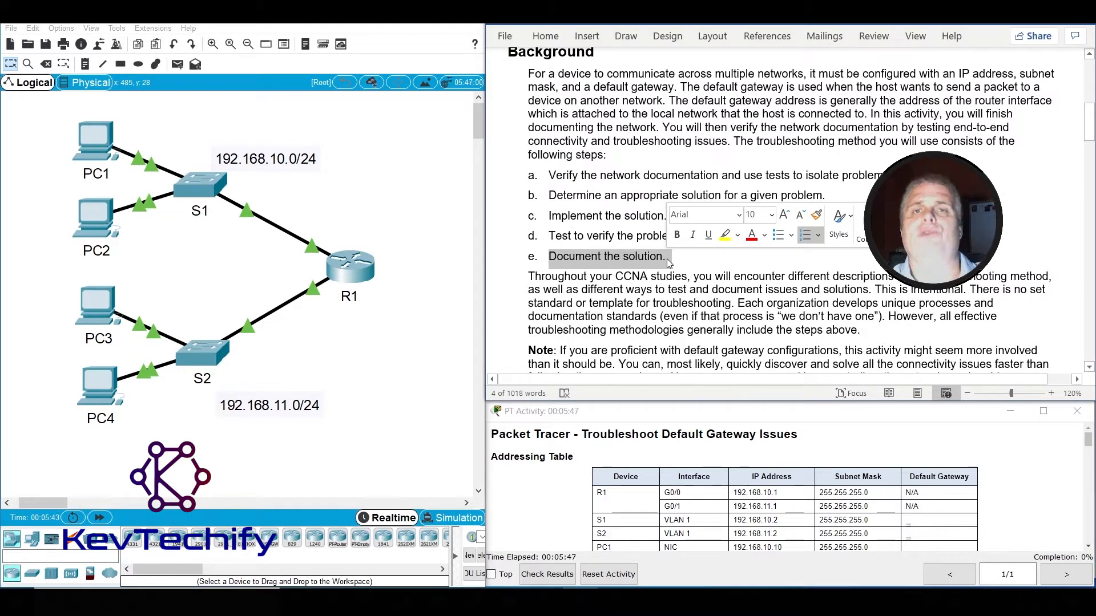
pyautogui.click(667, 258)
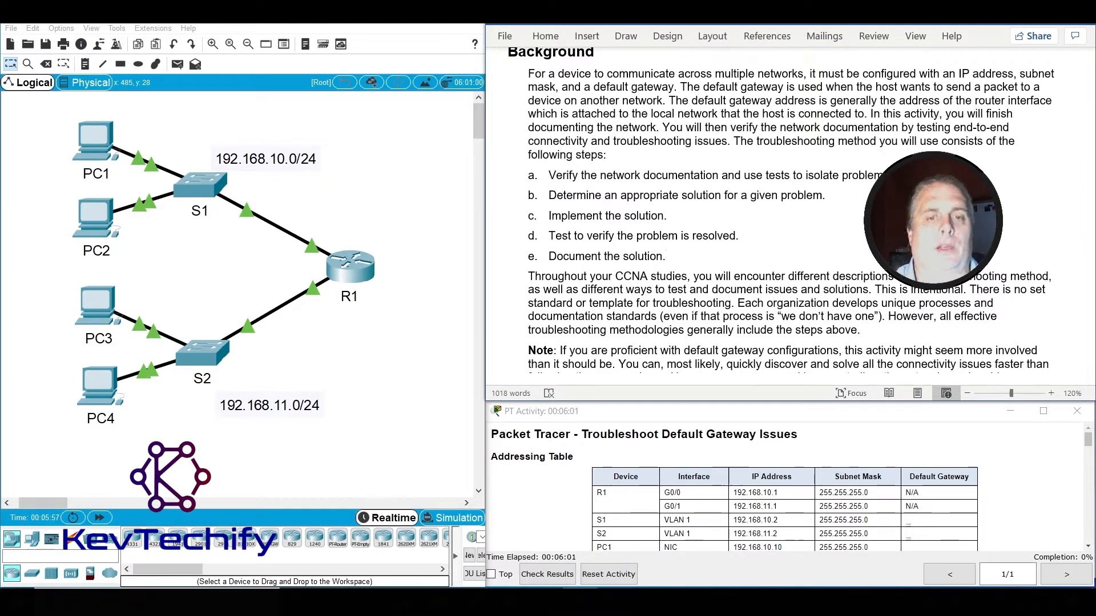
# Read the Part 1, Step 1 instructions on completing the missing default gateway information and testing local connectivity.
pyautogui.scroll(-6, 822, 255)
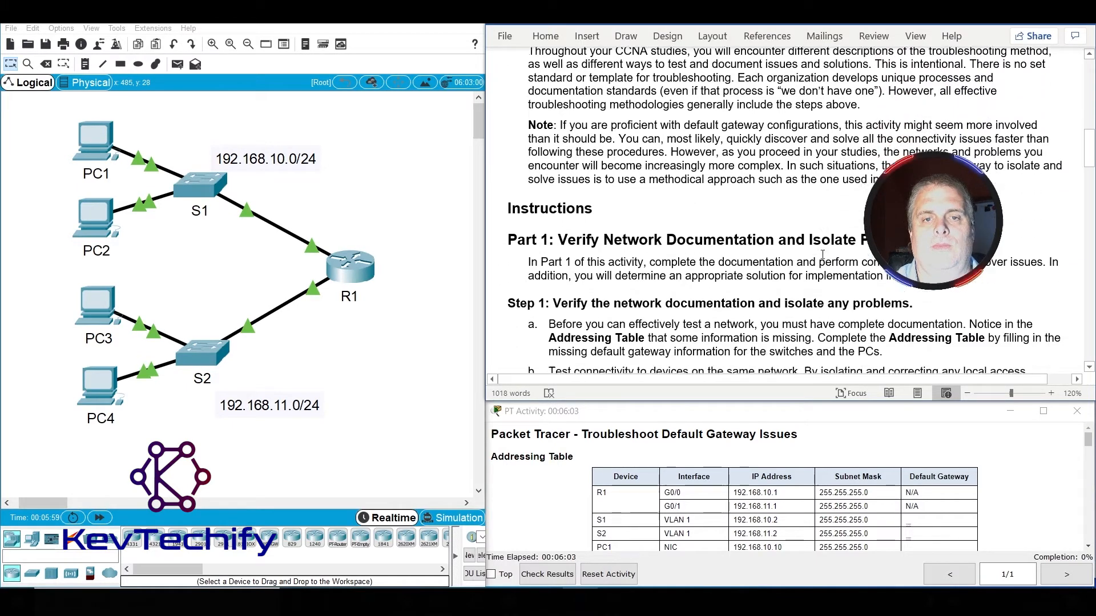
pyautogui.scroll(-2, 822, 255)
pyautogui.scroll(-1, 662, 157)
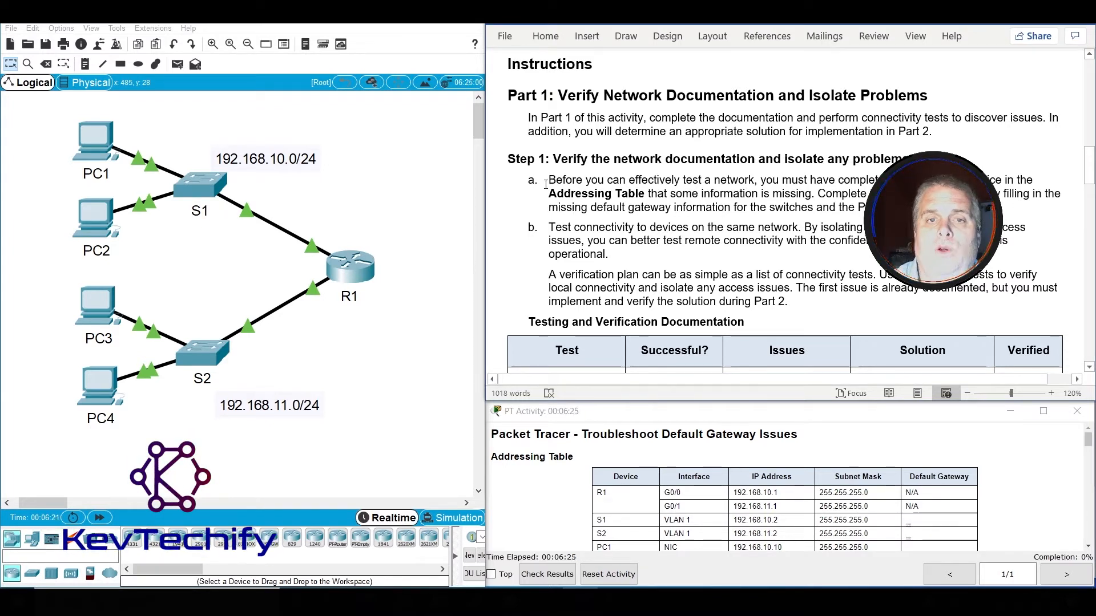
pyautogui.moveTo(548, 181); pyautogui.dragTo(964, 183)
pyautogui.click(964, 183)
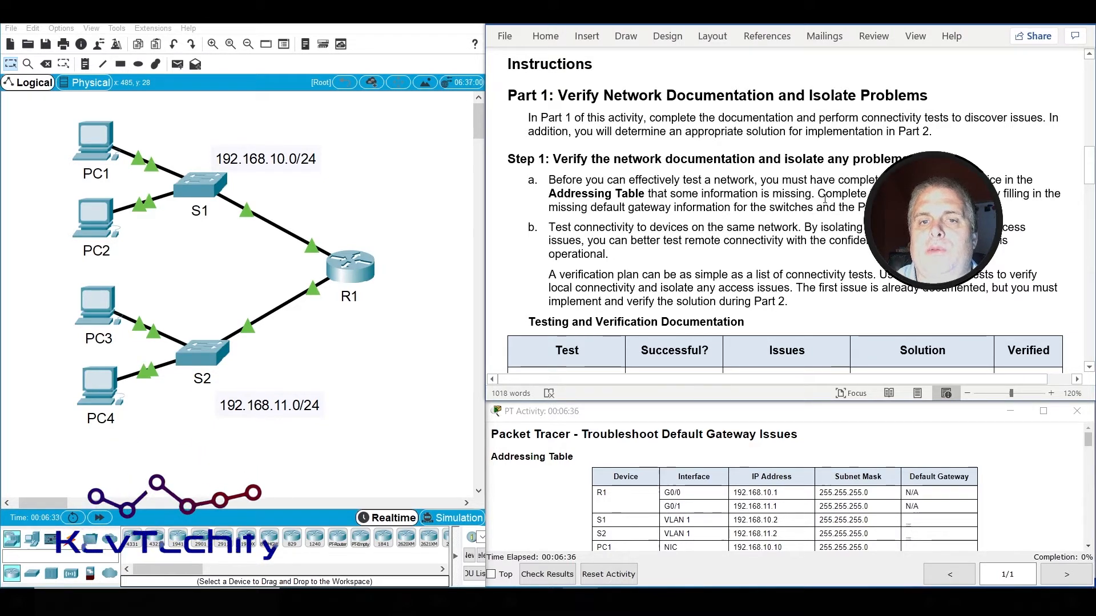
pyautogui.moveTo(590, 207); pyautogui.dragTo(864, 207)
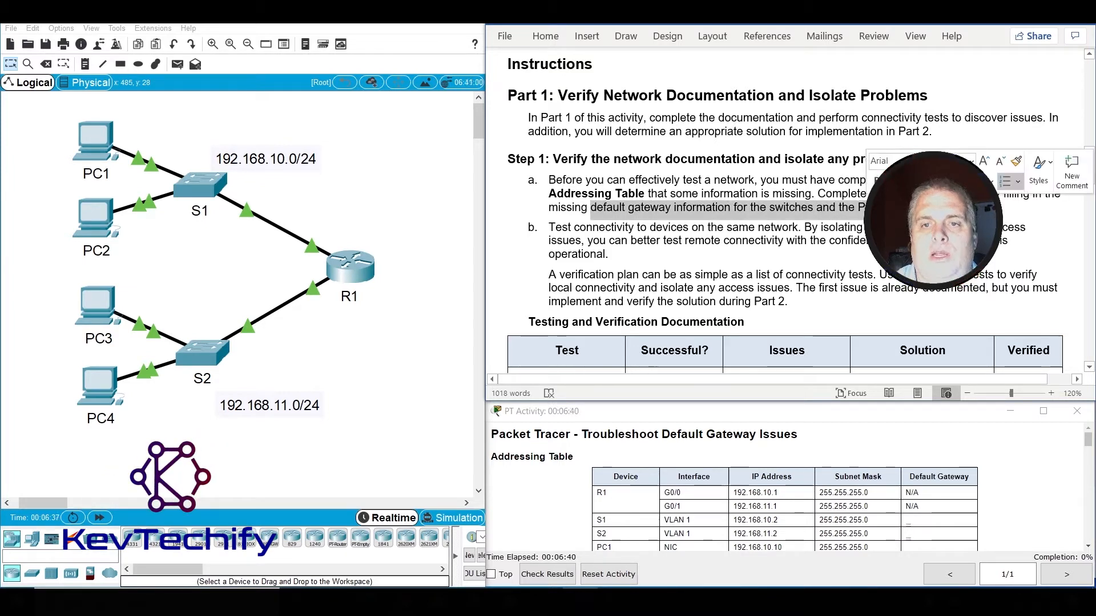
pyautogui.click(787, 240)
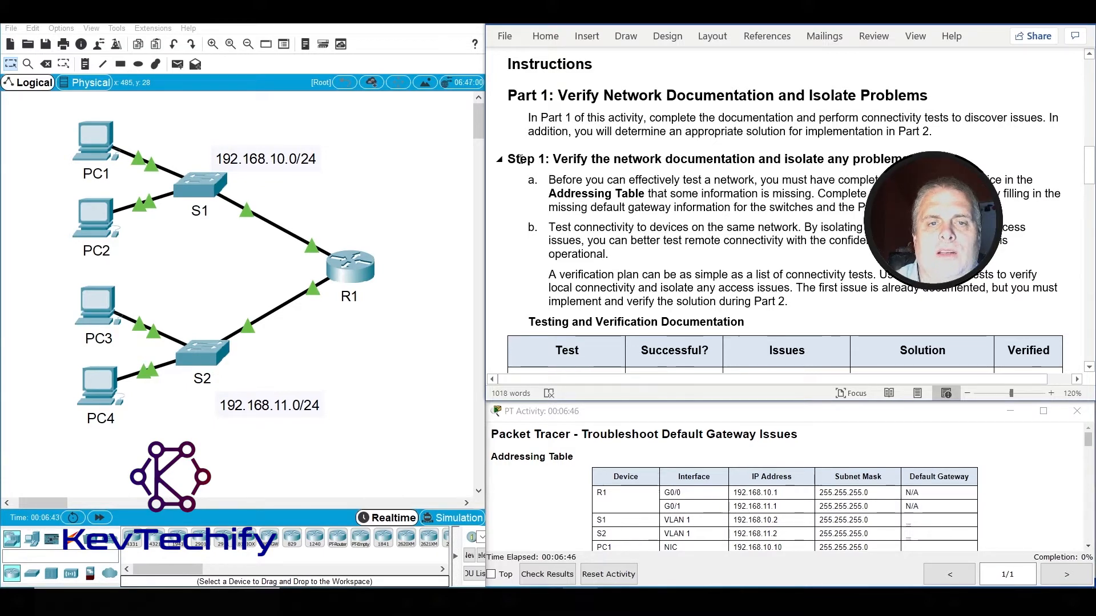
# Check R1's interface facing S1 and S1's network address, and enter 192.168.10.1 as S1's default gateway in the addressing table.
pyautogui.scroll(15, 622, 207)
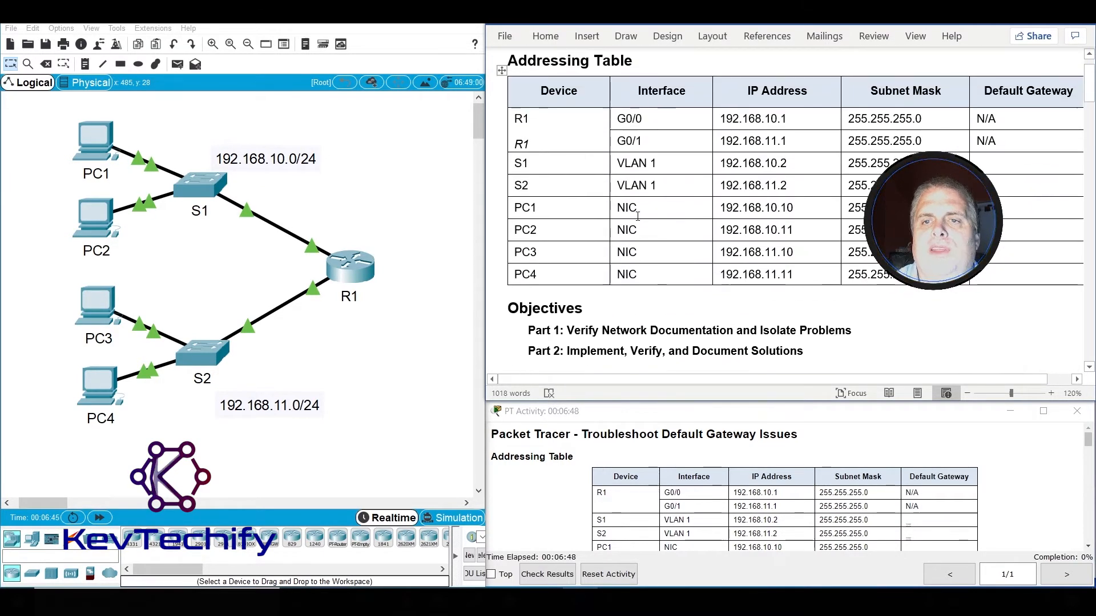
pyautogui.click(1001, 166)
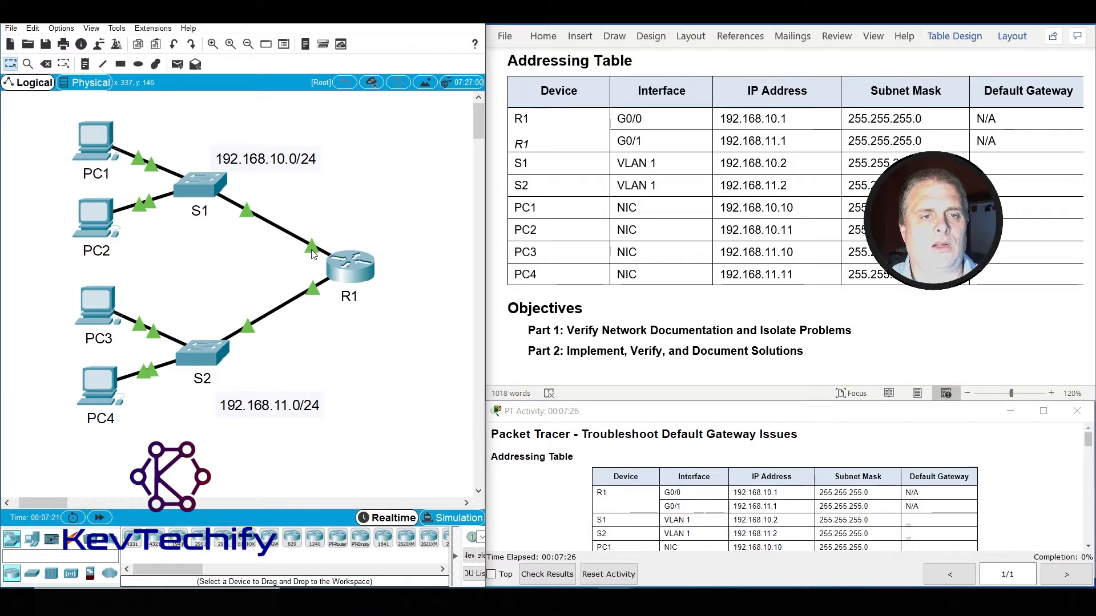
pyautogui.moveTo(313, 255)
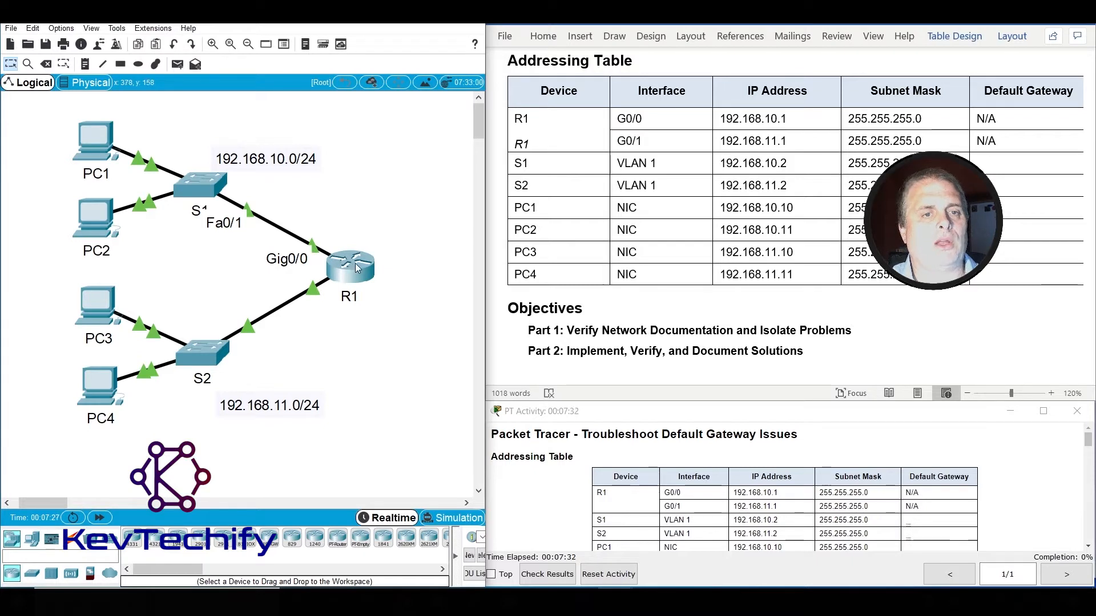
pyautogui.moveTo(354, 270)
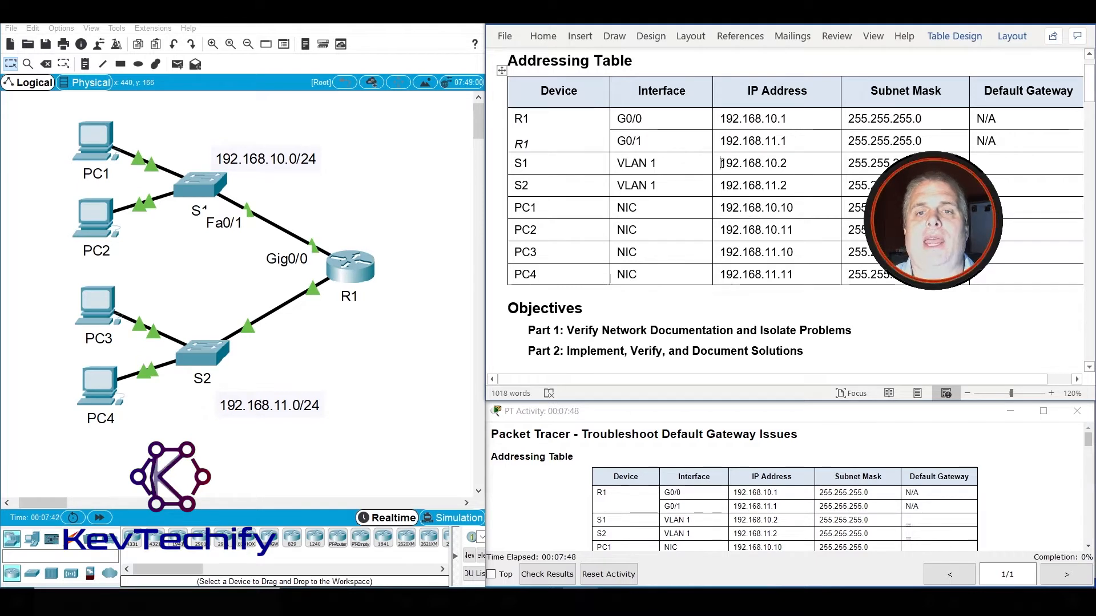
pyautogui.moveTo(718, 164); pyautogui.dragTo(777, 163)
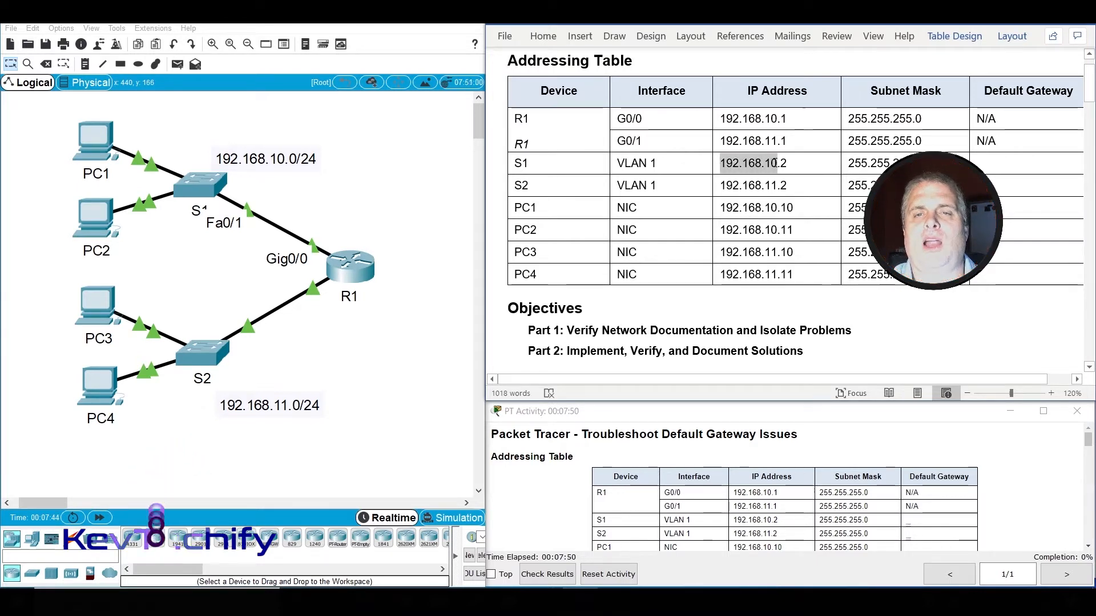
pyautogui.moveTo(849, 164); pyautogui.dragTo(893, 165)
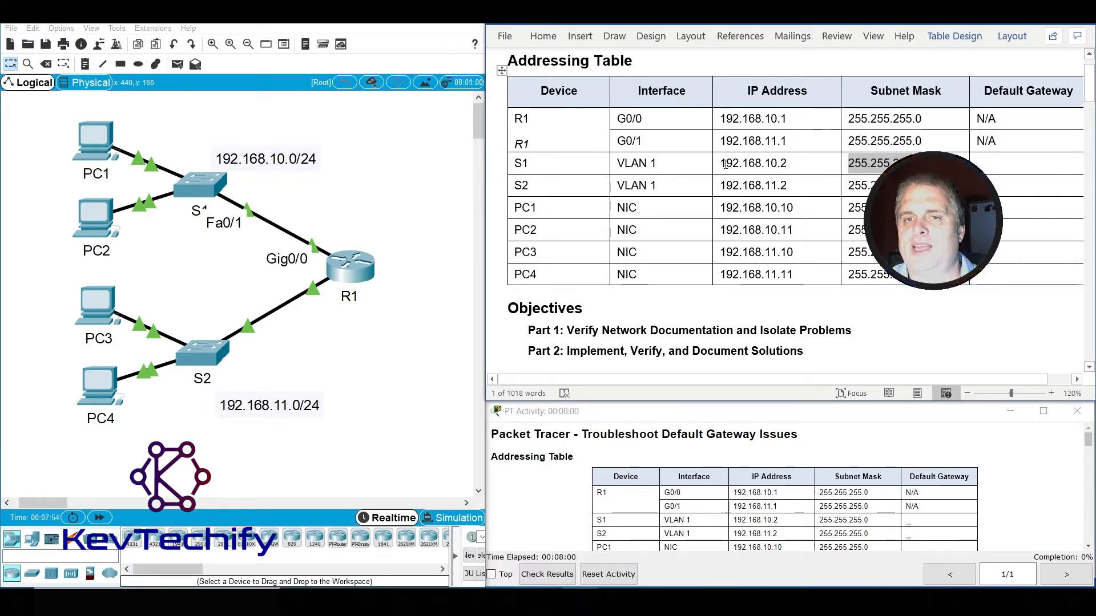
pyautogui.moveTo(722, 163); pyautogui.dragTo(777, 163)
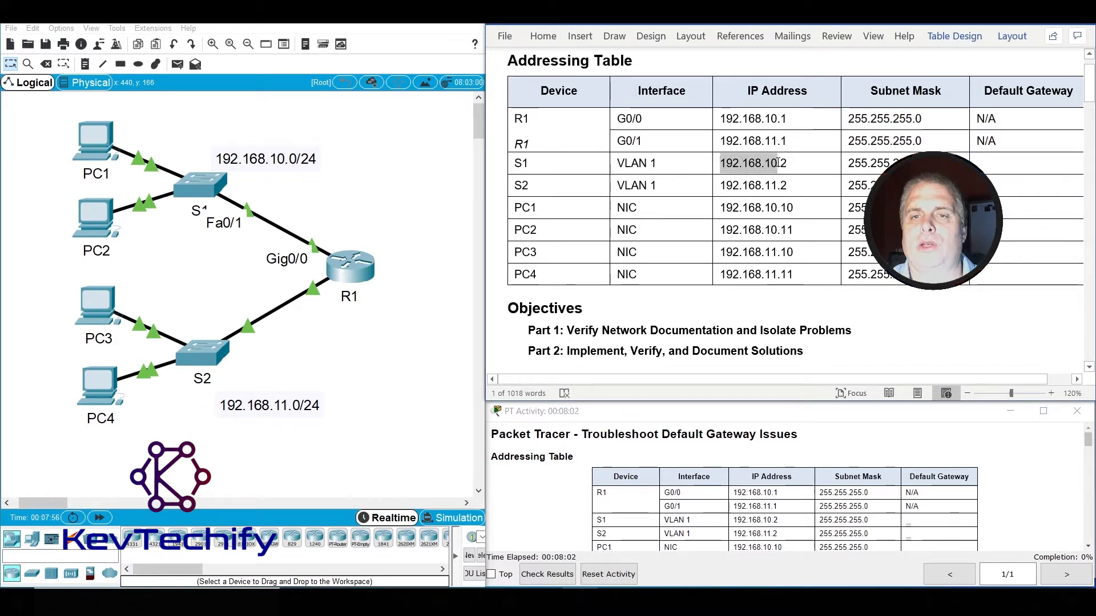
pyautogui.click(989, 168)
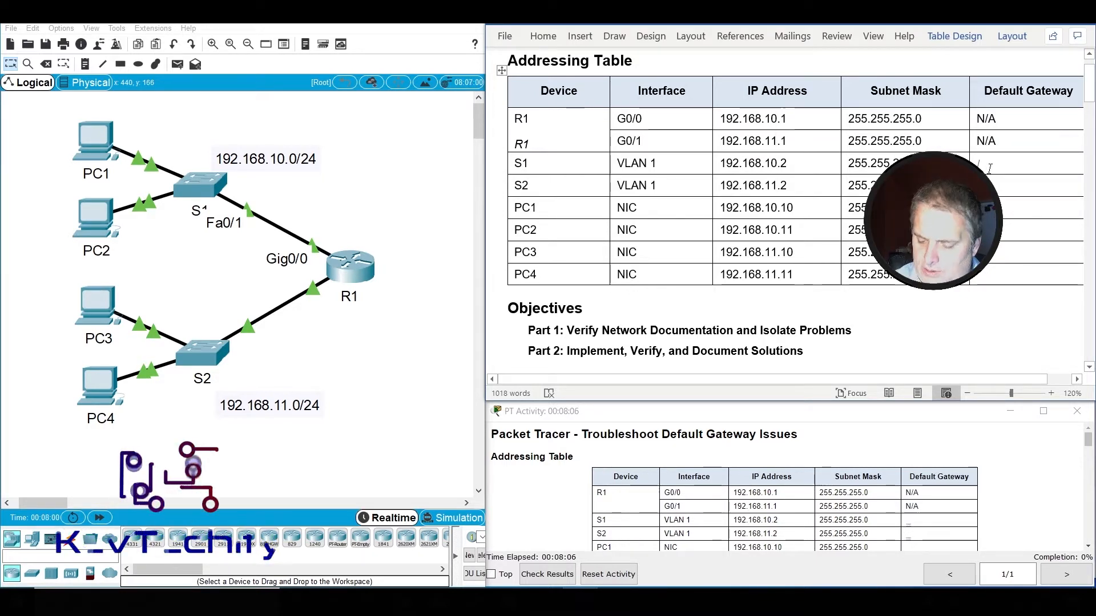
pyautogui.write('192.1')
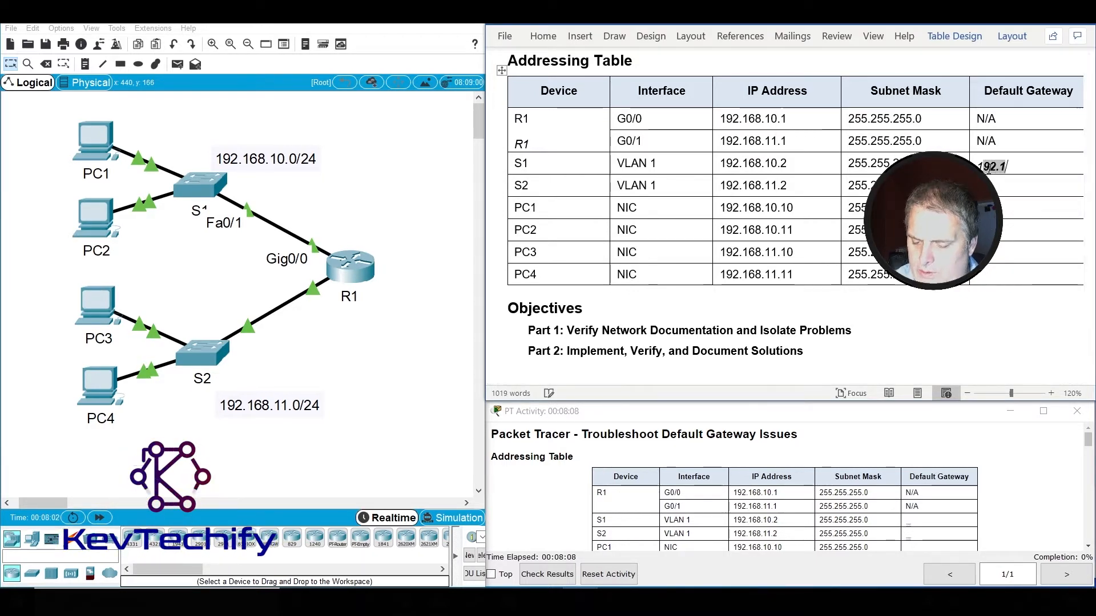
pyautogui.write('68.')
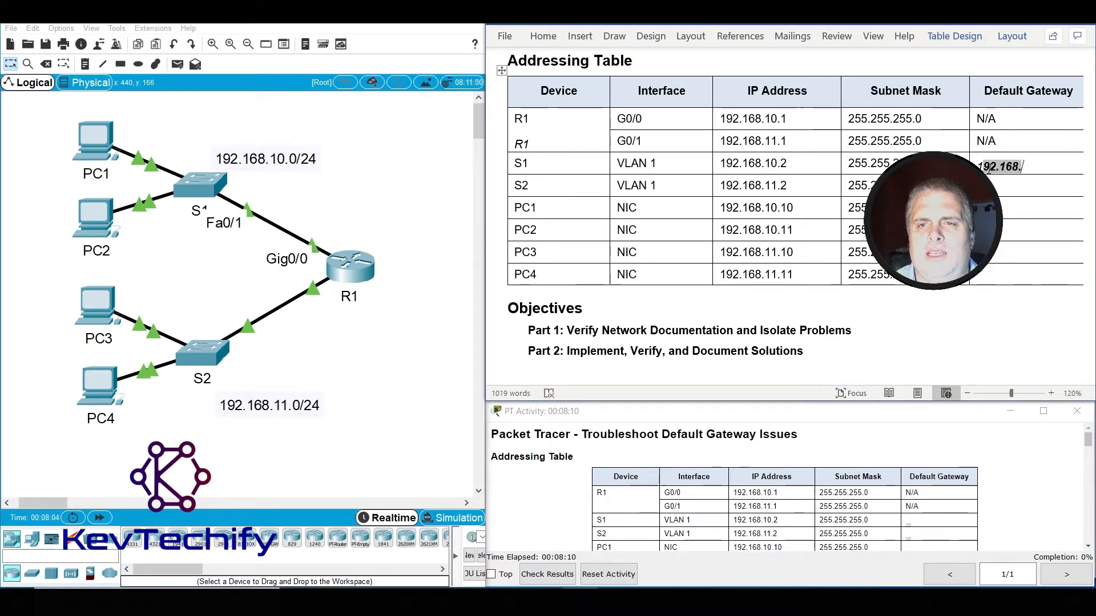
pyautogui.write('10')
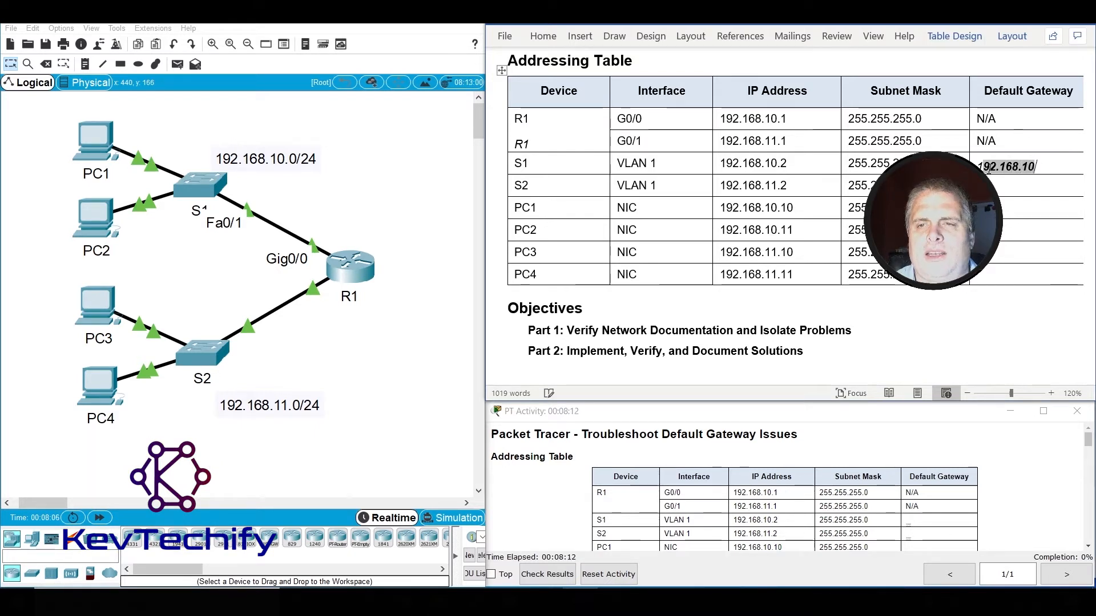
pyautogui.write('.1')
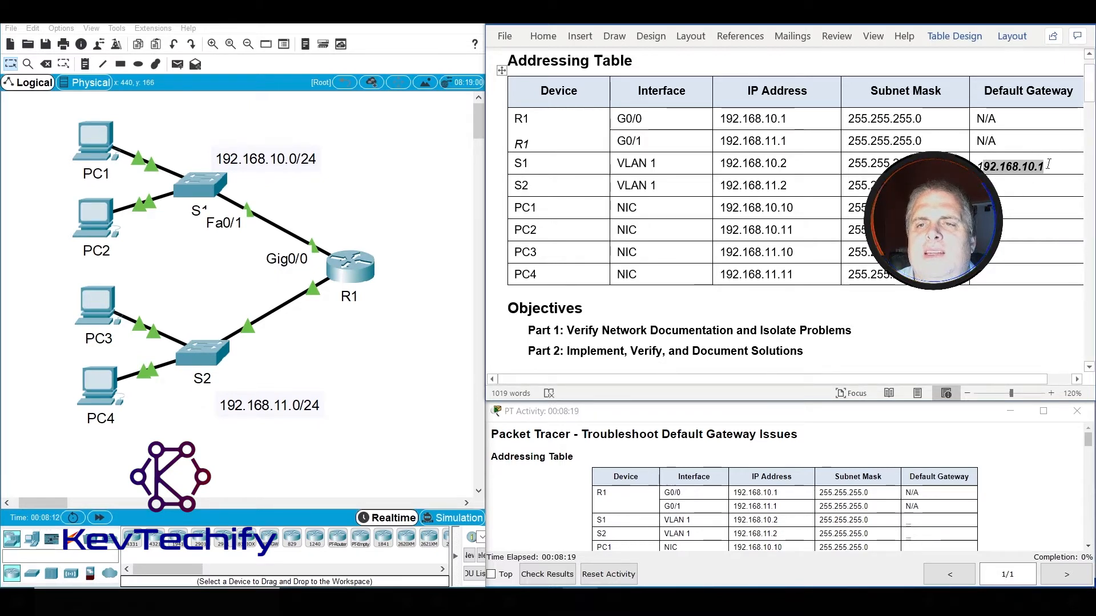
# Copy S1's default gateway address in the addressing table and try to change its text highlight colour.
pyautogui.moveTo(1046, 166); pyautogui.dragTo(976, 166)
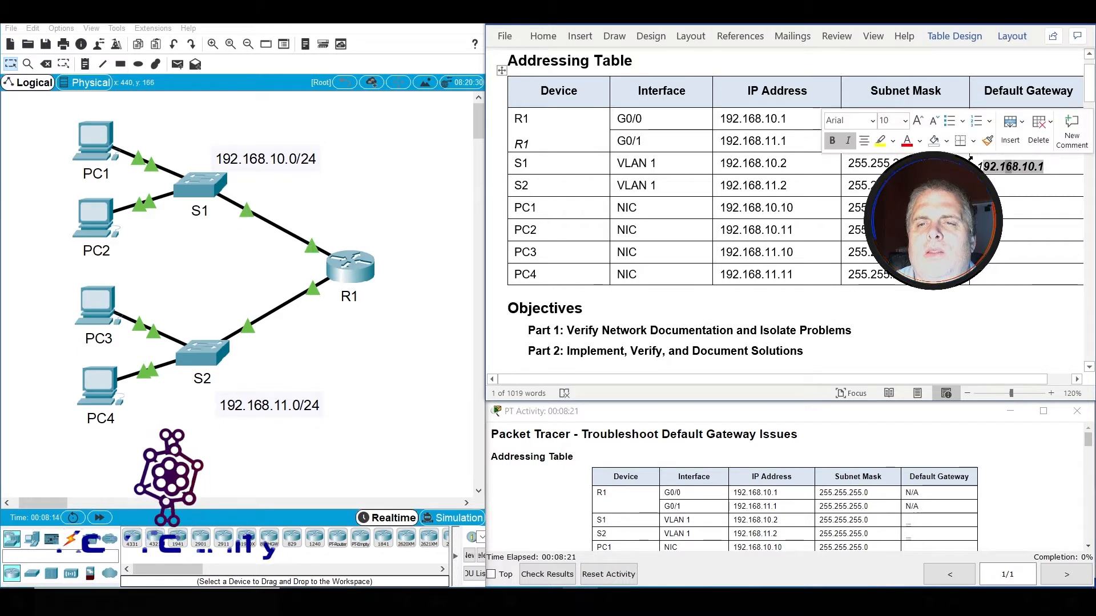
pyautogui.hotkey('ctrl', 'c')
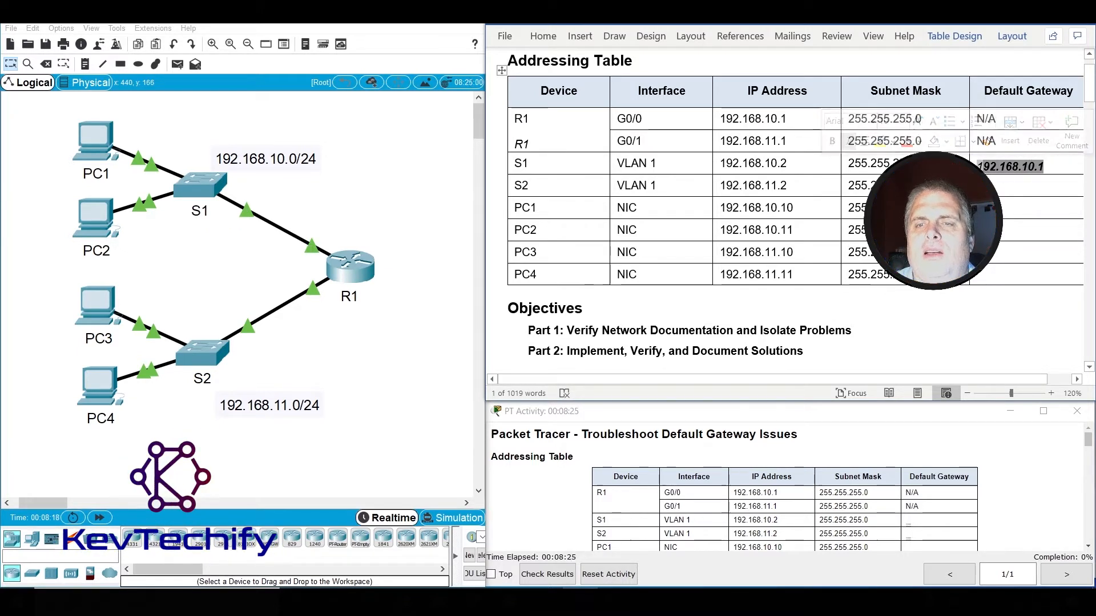
pyautogui.click(893, 142)
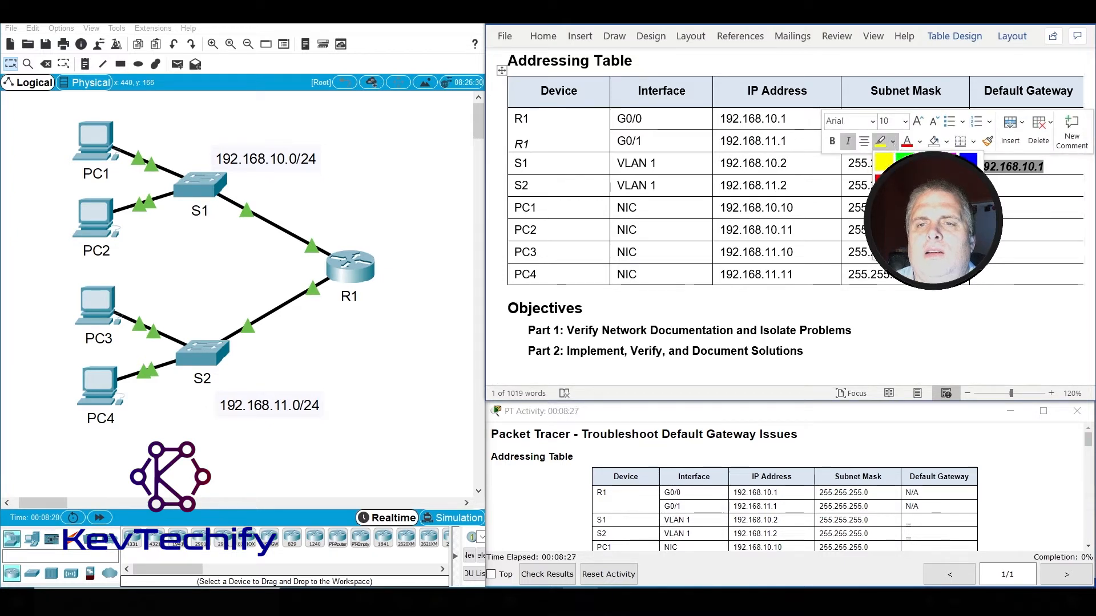
pyautogui.click(908, 226)
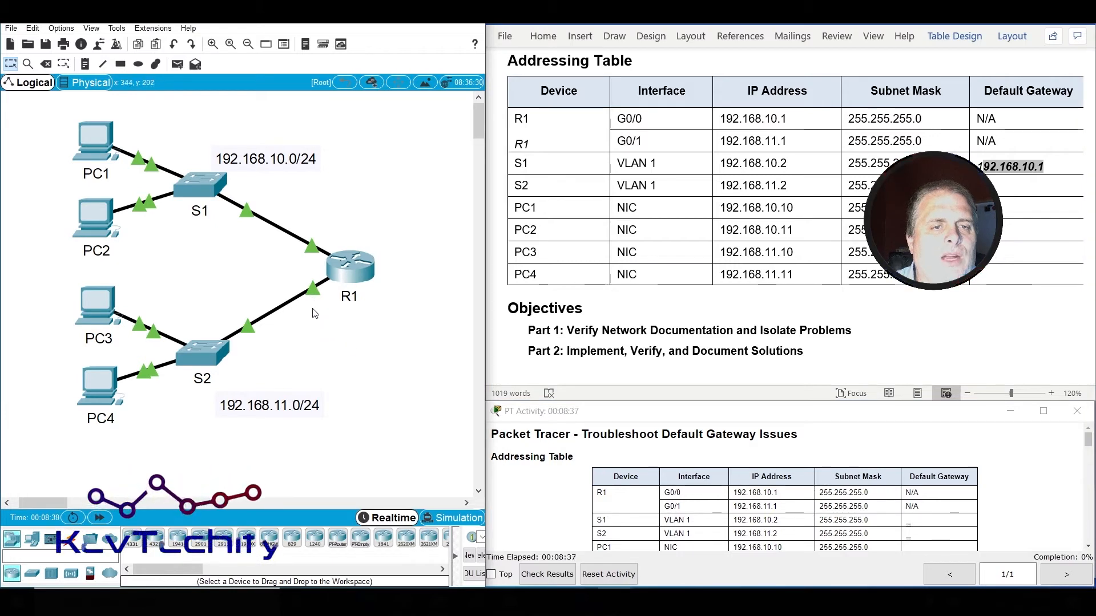
# Check R1's interface facing S2 in the topology and enter 192.168.11.1 as S2's default gateway in the addressing table.
pyautogui.moveTo(313, 291)
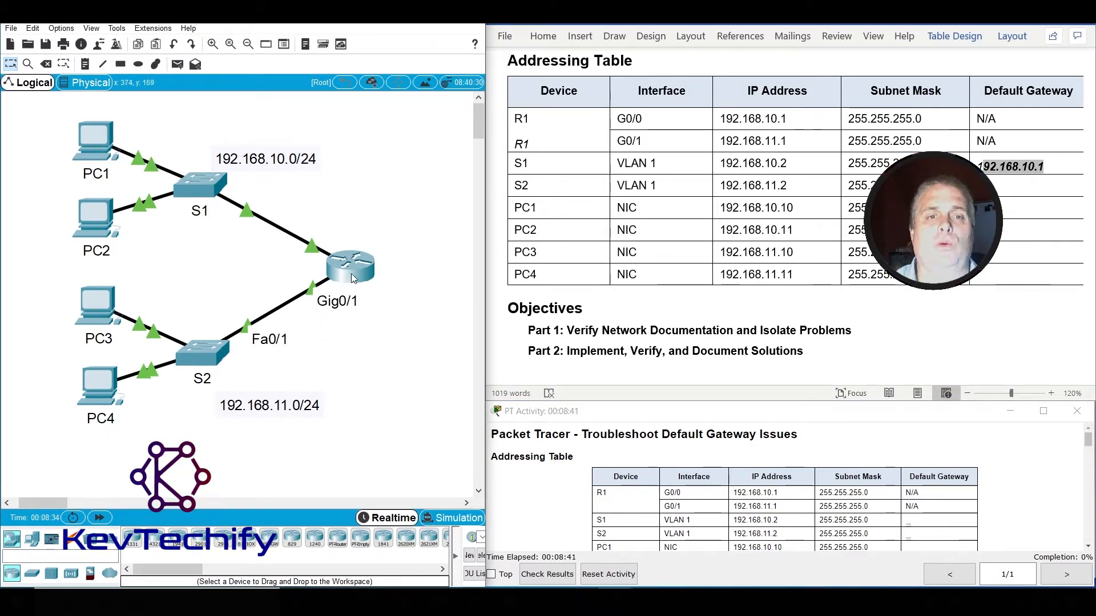
pyautogui.moveTo(357, 264)
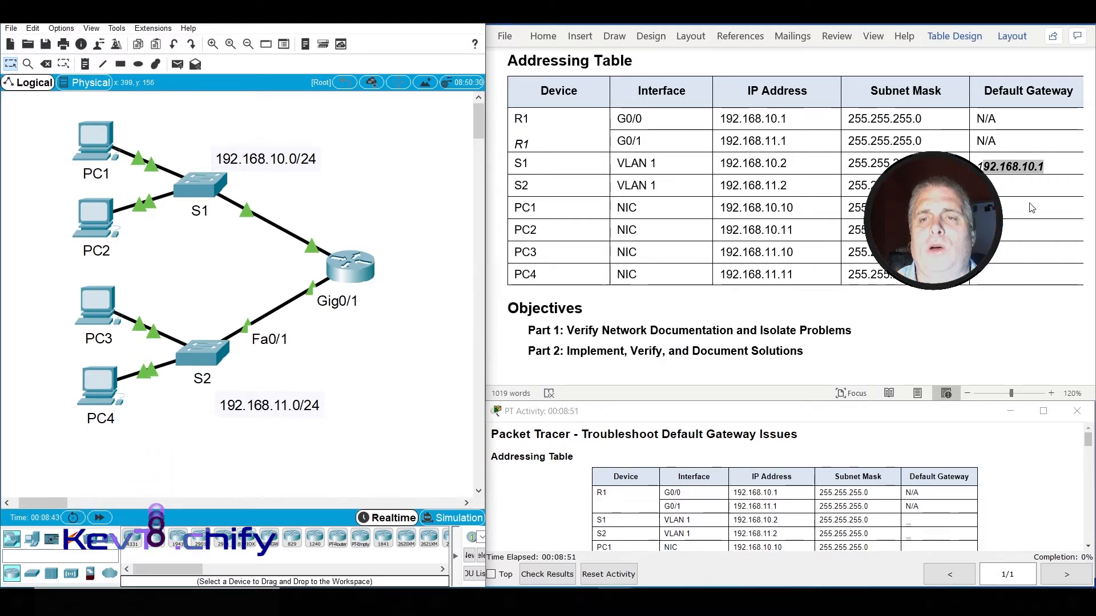
pyautogui.click(1028, 188)
pyautogui.write('192.168')
pyautogui.write('.11.1')
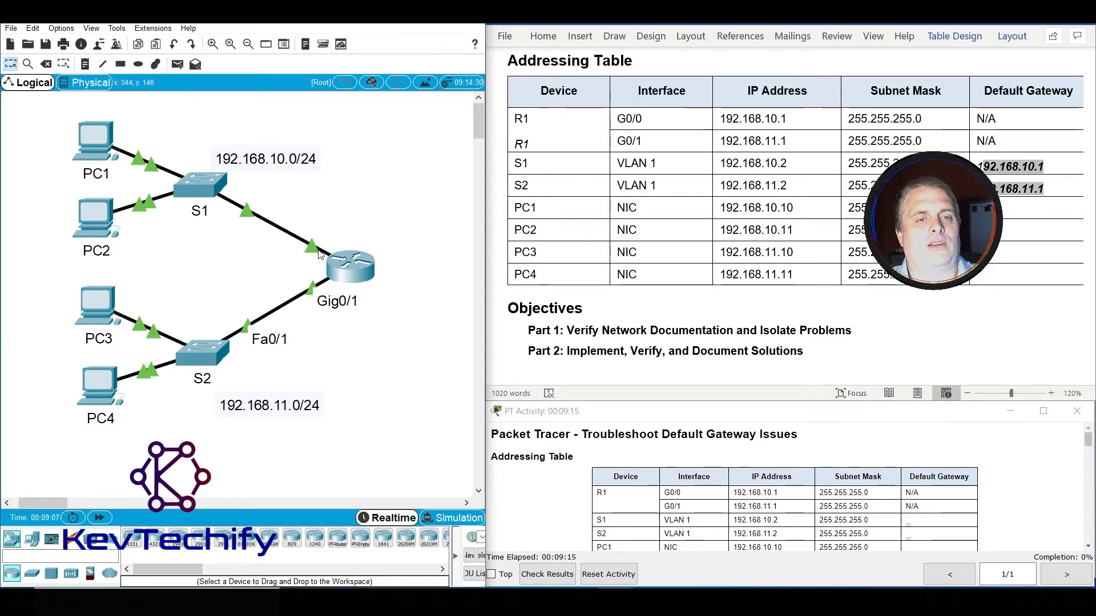
# Check R1's interface facing S1 and enter 192.168.10.1 as the default gateway for PC1 and PC2 in the addressing table.
pyautogui.moveTo(314, 252)
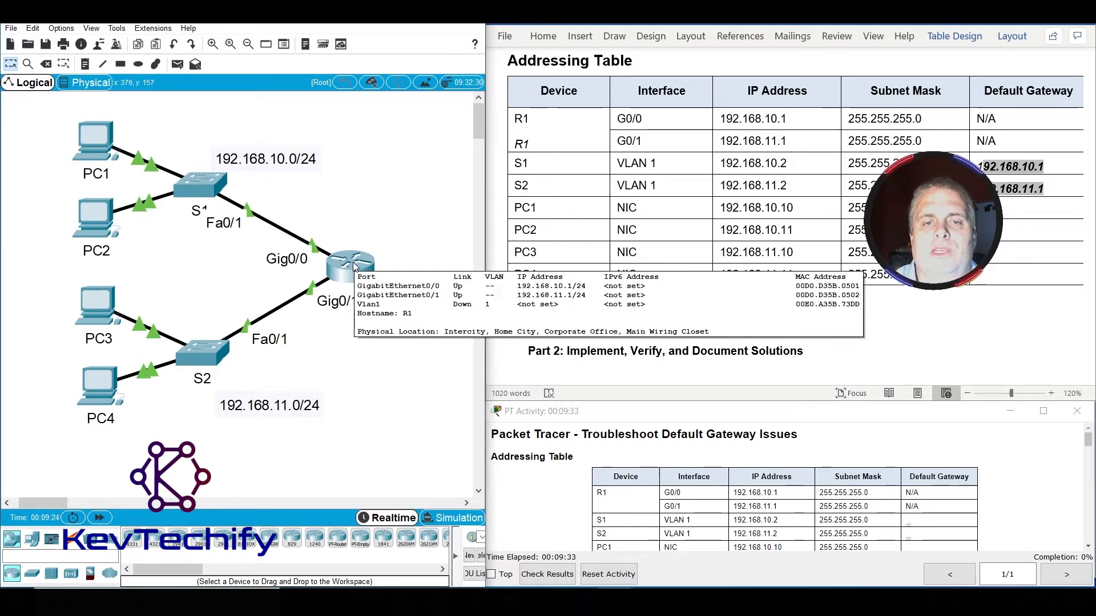
pyautogui.click(1020, 221)
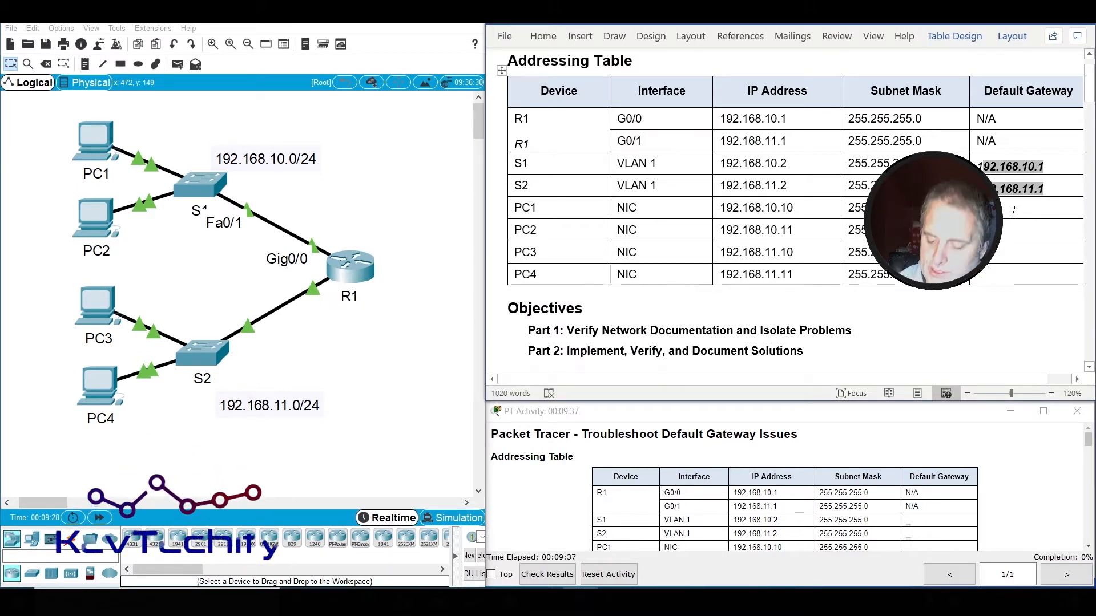
pyautogui.write('192.168')
pyautogui.press('BackSpace')
pyautogui.press('BackSpace')
pyautogui.press('BackSpace')
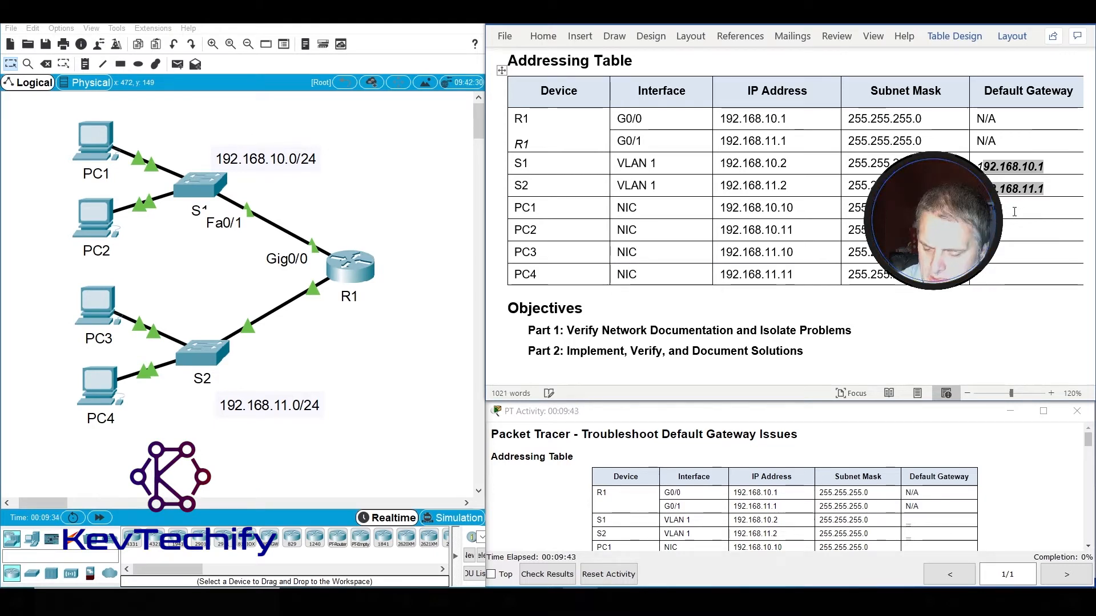
pyautogui.press('BackSpace')
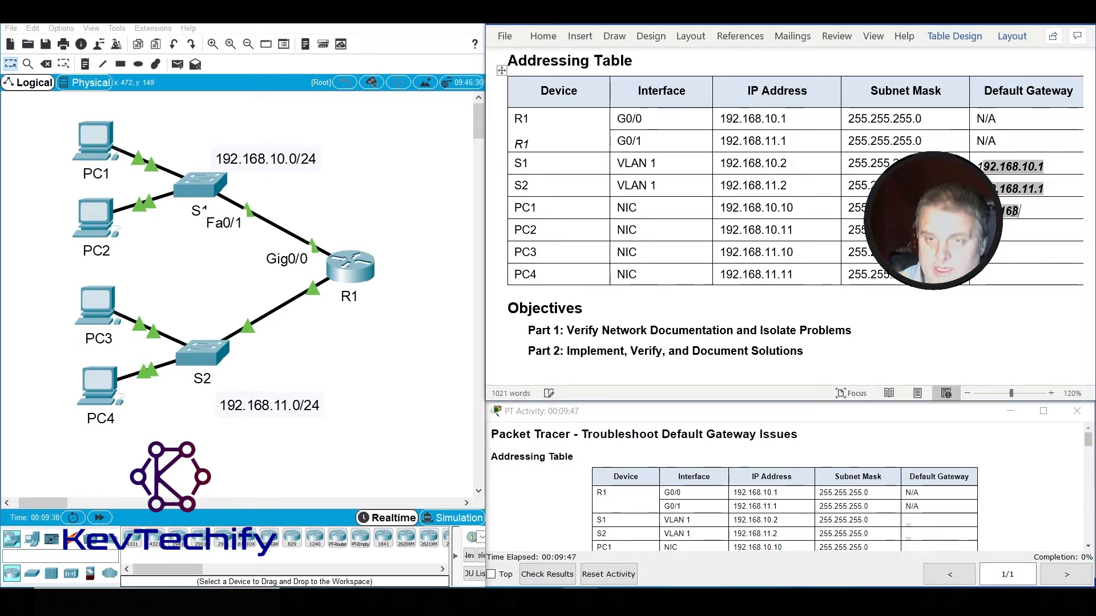
pyautogui.write('168.10.1')
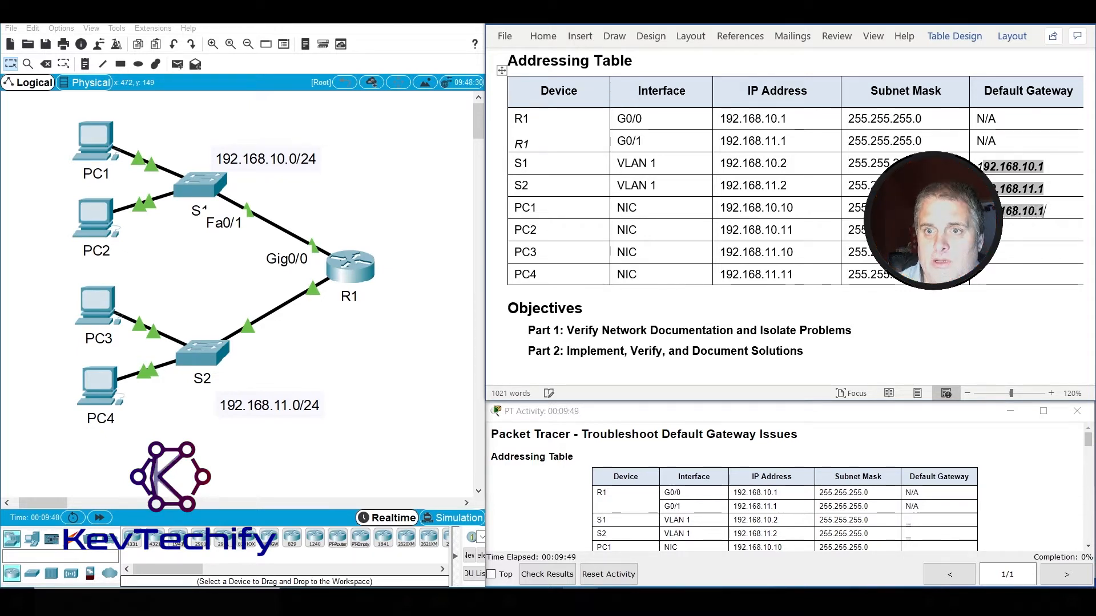
pyautogui.press('Down')
pyautogui.write('192.16')
pyautogui.write('8.10.1')
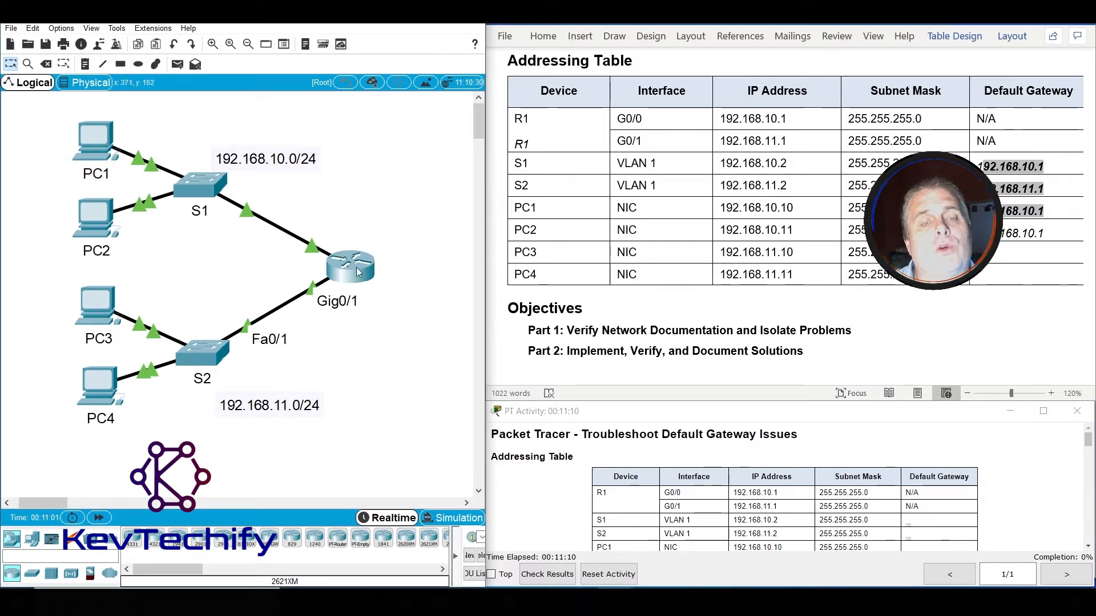
# Check R1's addresses and enter 192.168.11.1 as the default gateway for PC3 and PC4 in the addressing table.
pyautogui.moveTo(355, 268)
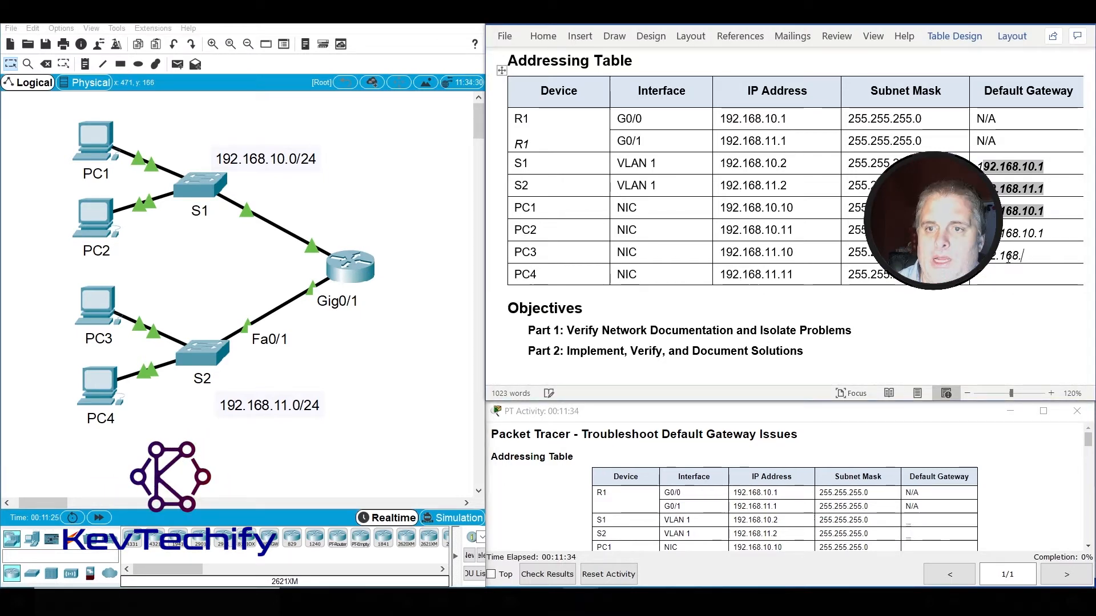
pyautogui.write('.')
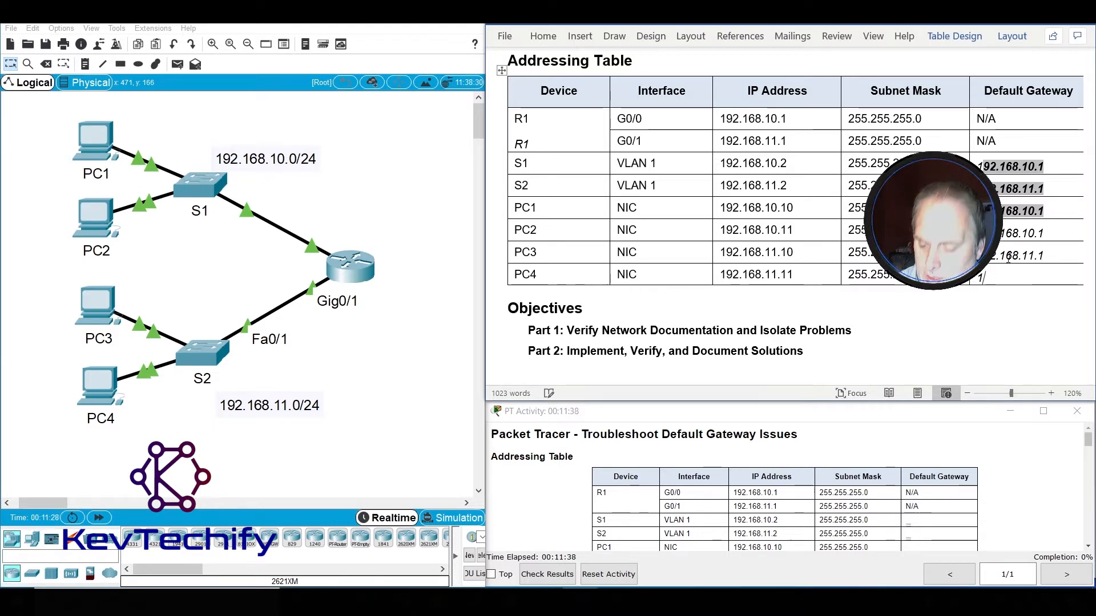
pyautogui.write('192.168.11.1')
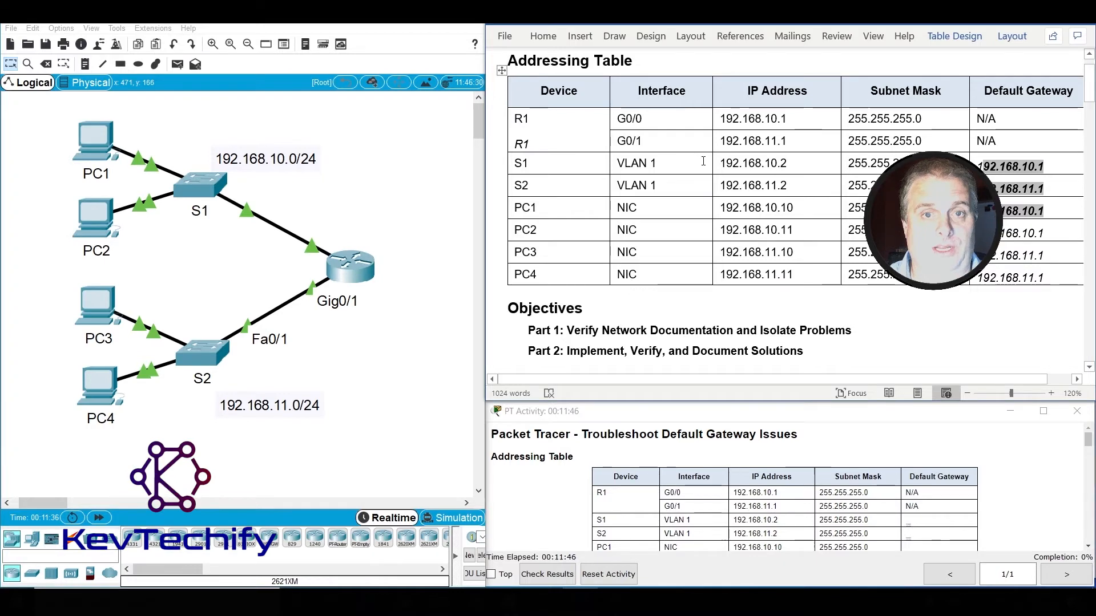
# Read Step 1b on testing local connectivity and the example PC1 to PC2 row of the Testing and Verification Documentation table.
pyautogui.scroll(-10, 710, 164)
pyautogui.scroll(-3, 710, 164)
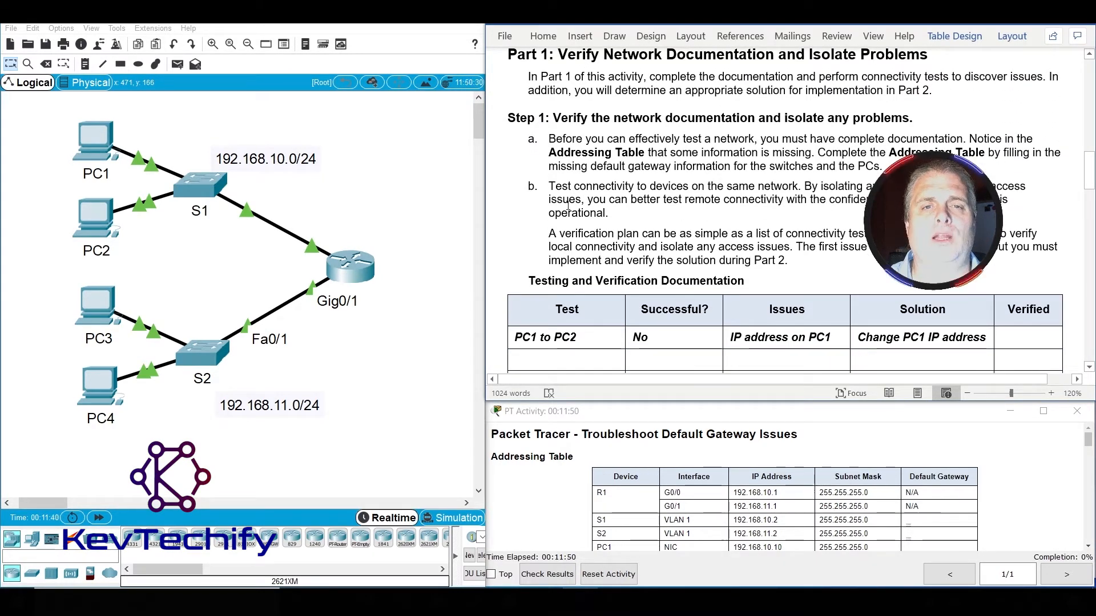
pyautogui.moveTo(556, 189); pyautogui.dragTo(601, 190)
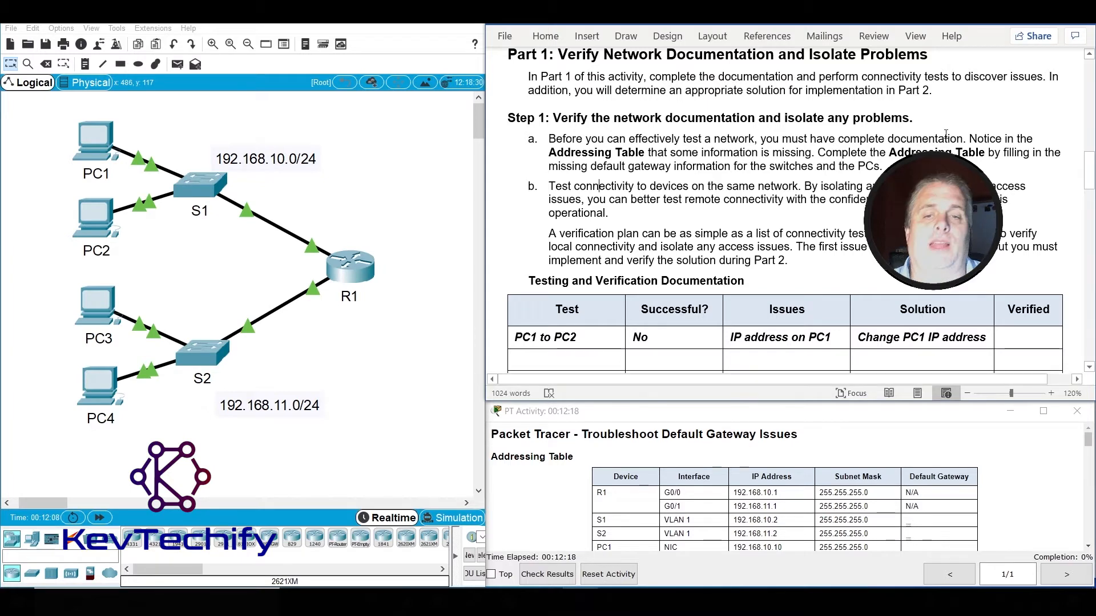
pyautogui.scroll(-2, 581, 222)
pyautogui.click(551, 238)
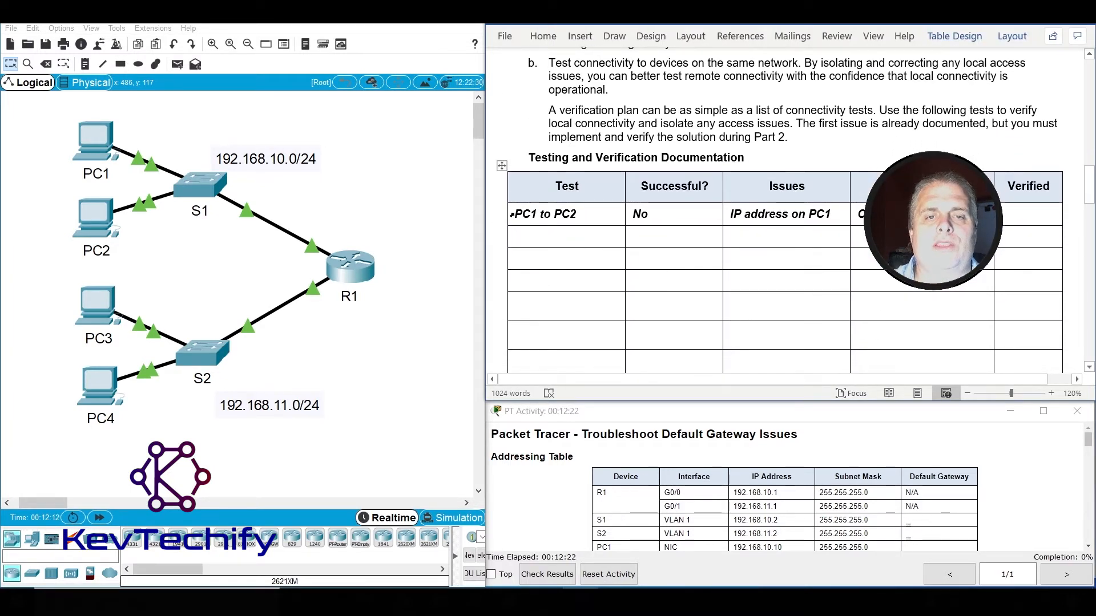
pyautogui.moveTo(515, 213); pyautogui.dragTo(797, 219)
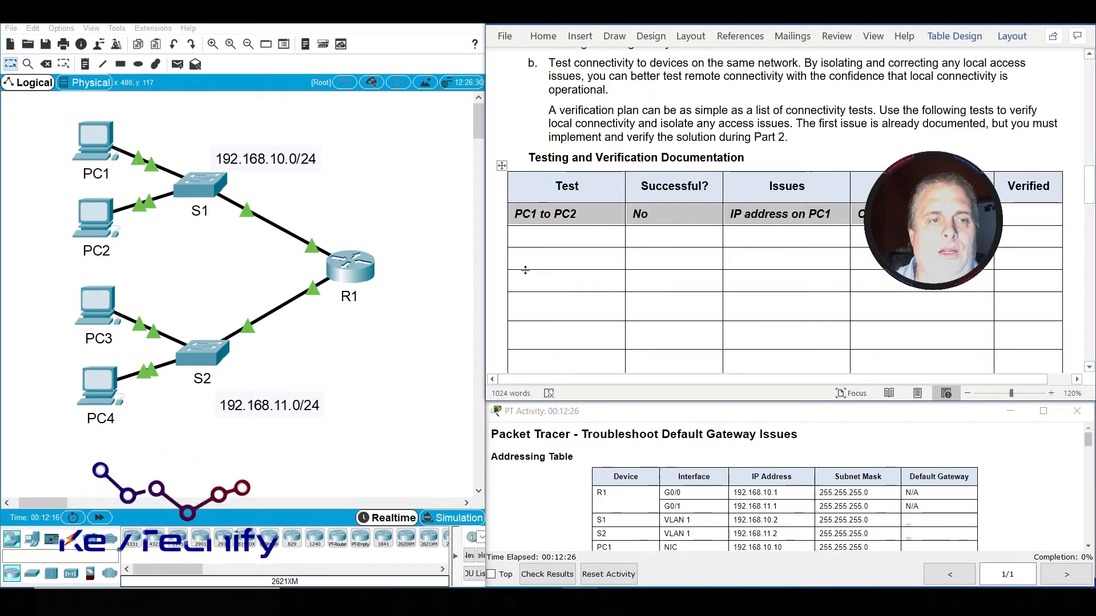
# Add the tests "PC1 Ping Self", "PC2 Ping Self" and "S1 Ping Self" below the PC1 to PC2 row of the verification table.
pyautogui.click(554, 239)
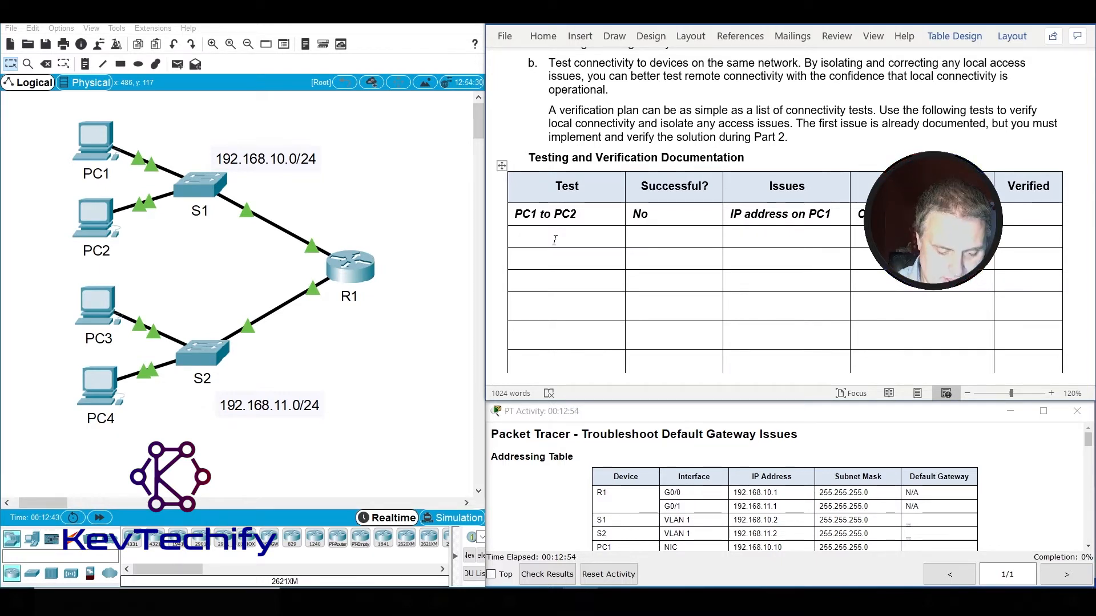
pyautogui.write('Pi')
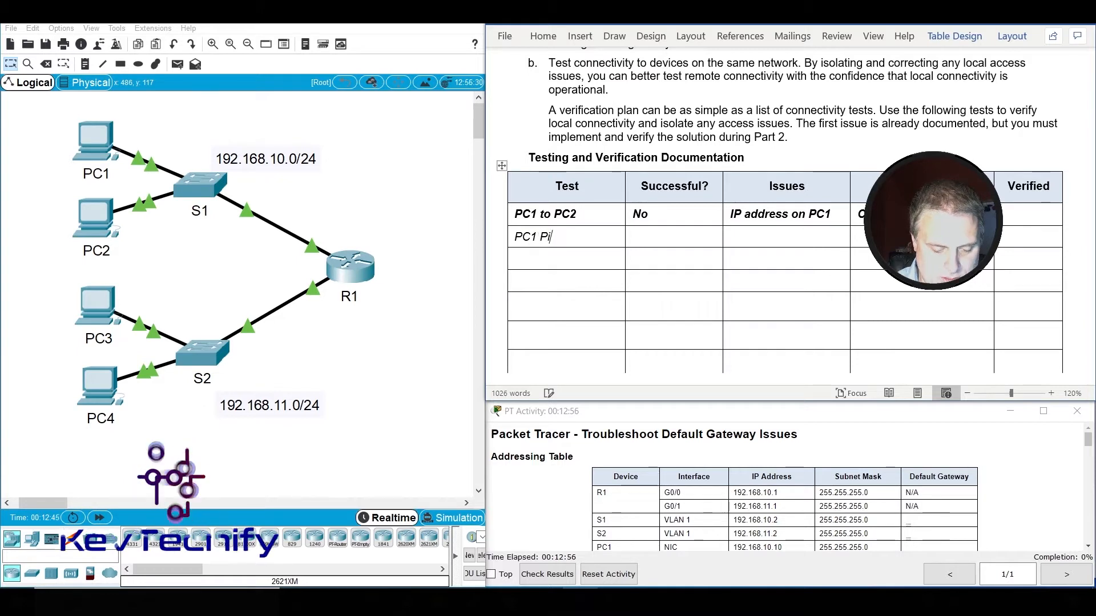
pyautogui.write('ng Self')
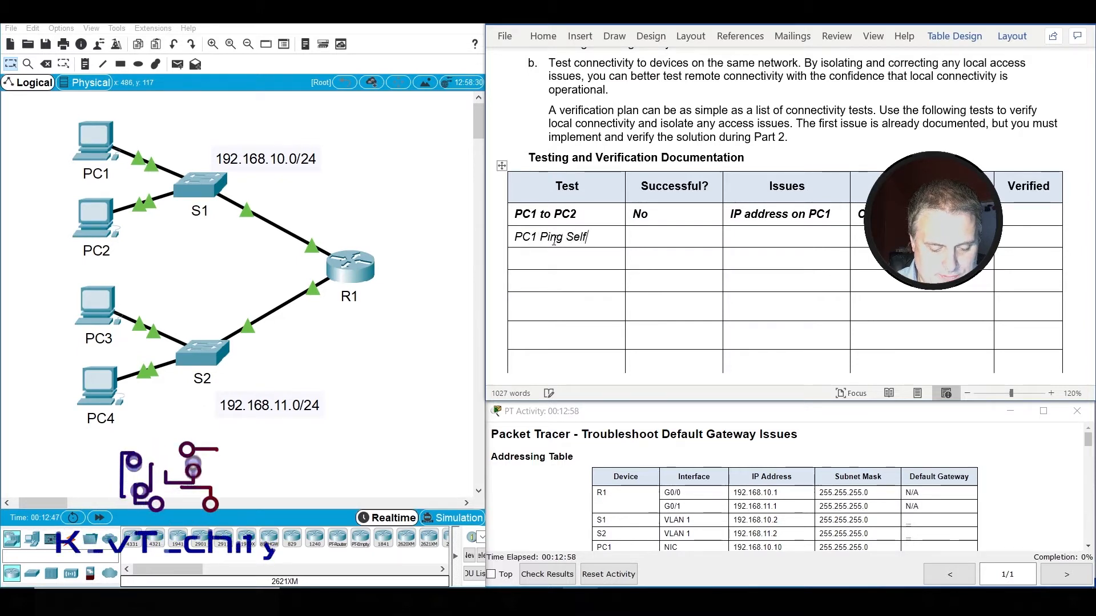
pyautogui.press('Down')
pyautogui.write('PC2 Ping S')
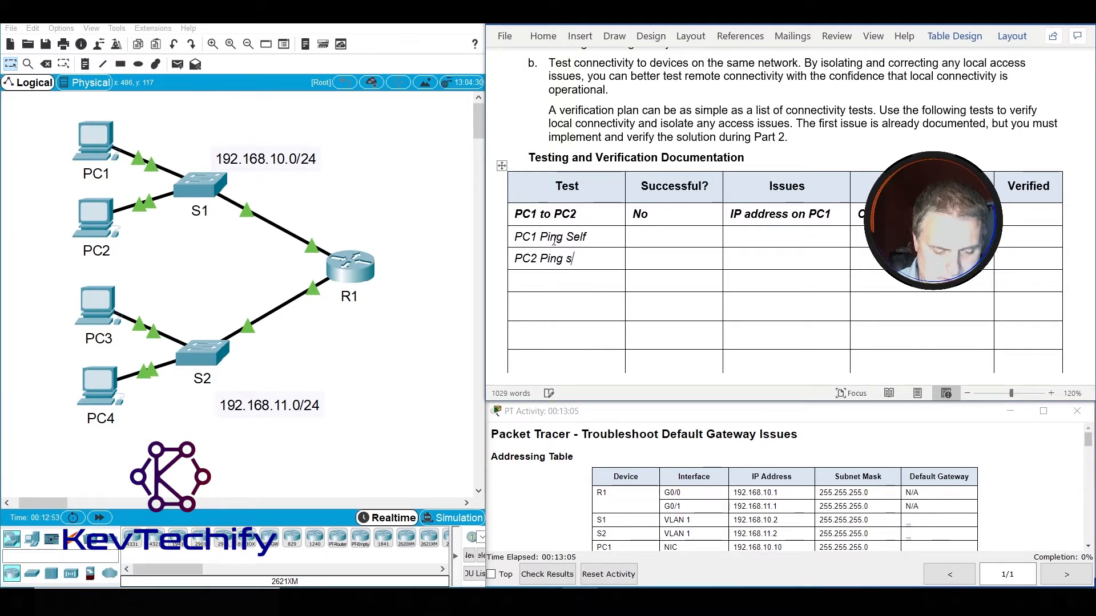
pyautogui.write('elf')
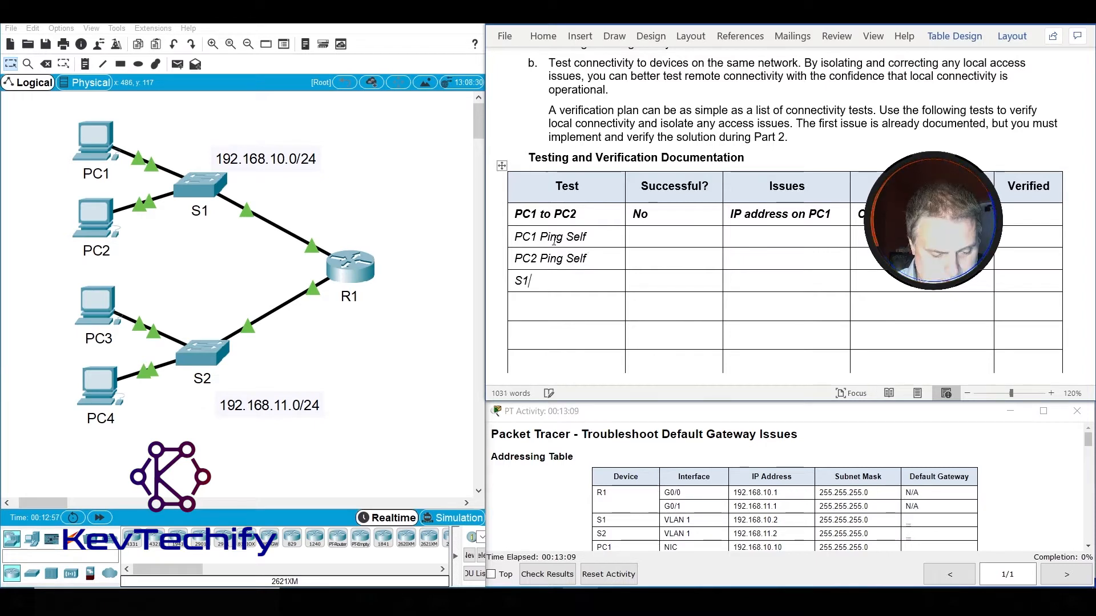
pyautogui.write('S1 Ping S')
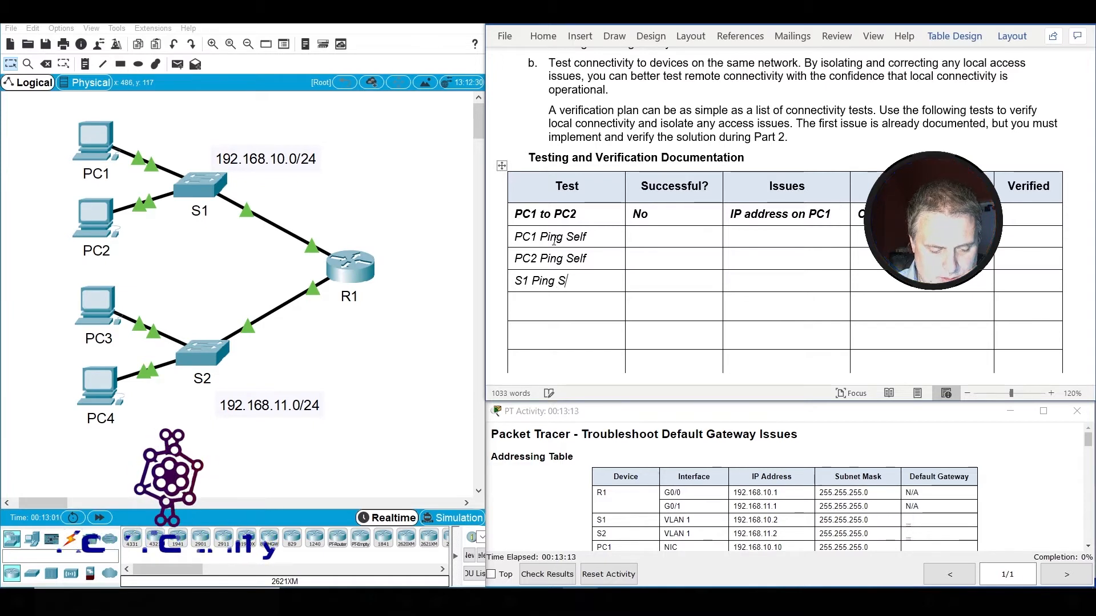
pyautogui.write('elf')
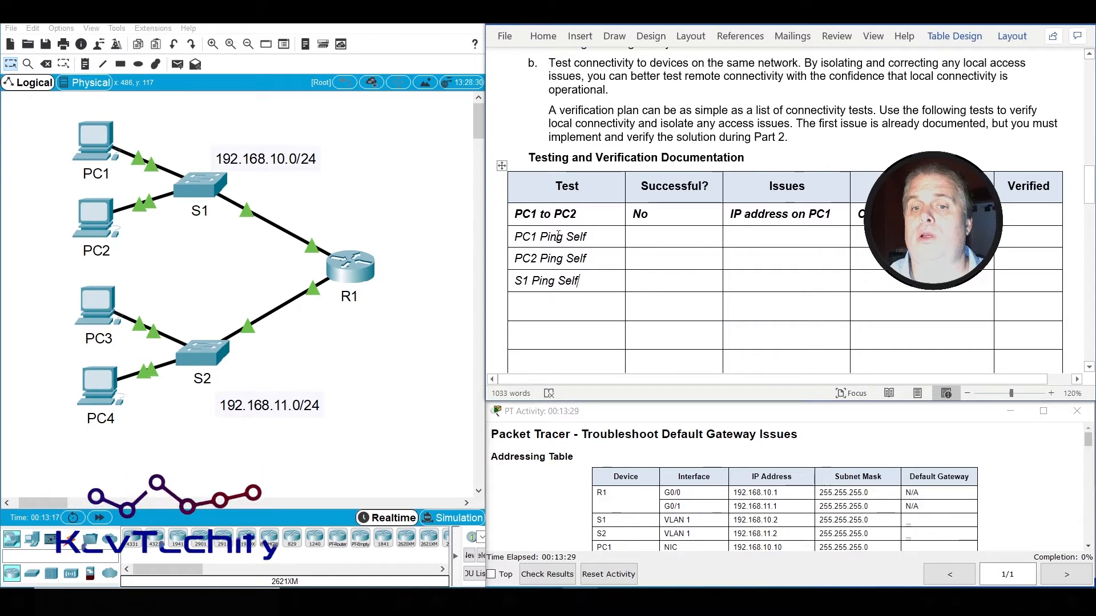
# Open the Command Prompt on PC1 and begin a ping command, with the device window moved clear of the lab document.
pyautogui.click(94, 138)
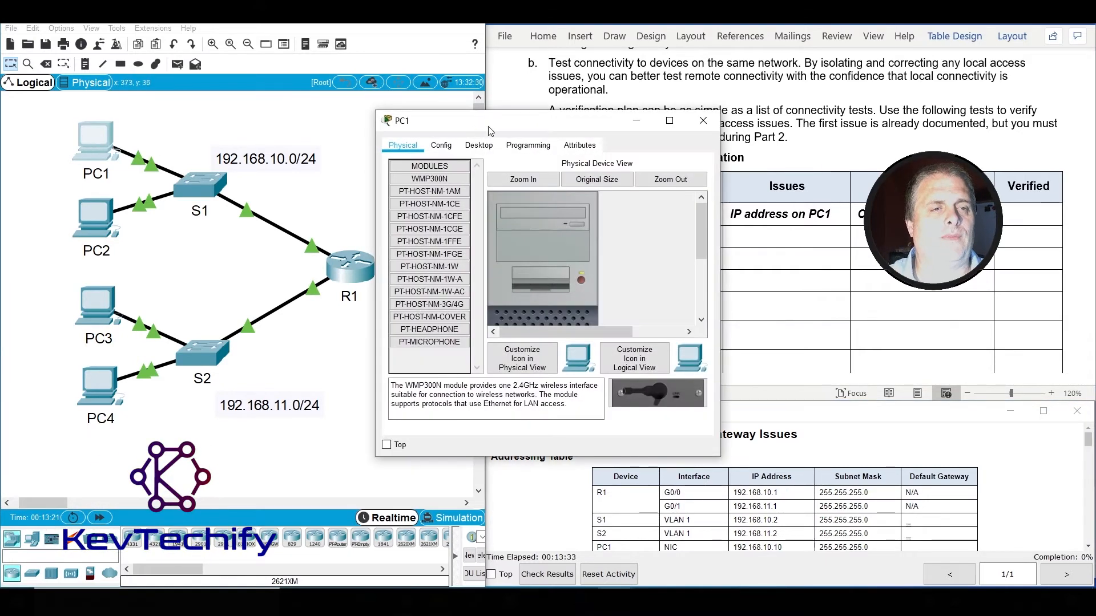
pyautogui.moveTo(531, 127); pyautogui.dragTo(185, 85)
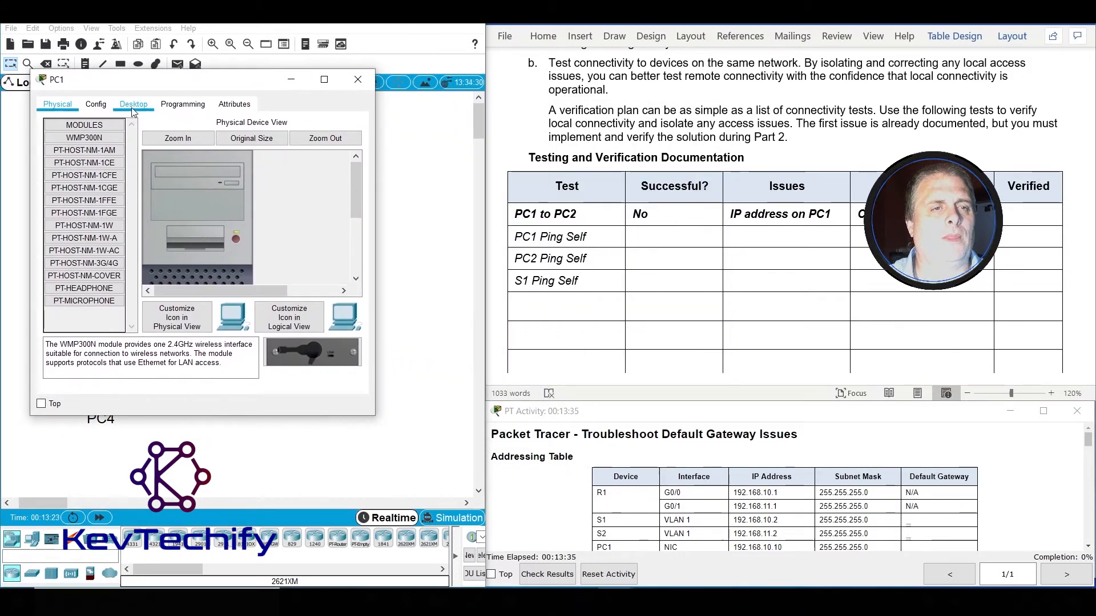
pyautogui.click(133, 105)
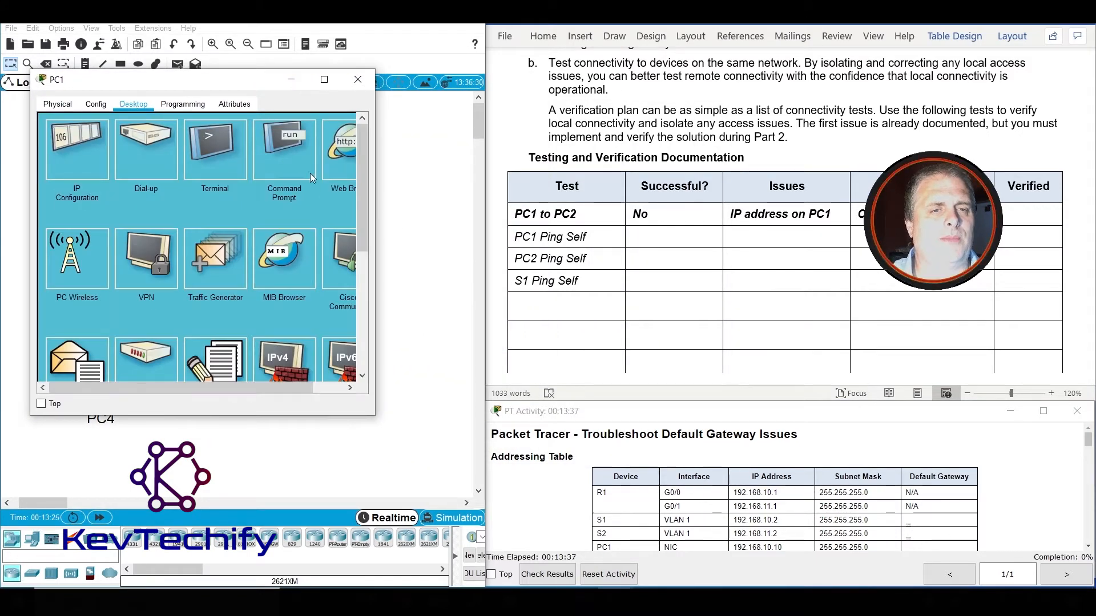
pyautogui.click(286, 146)
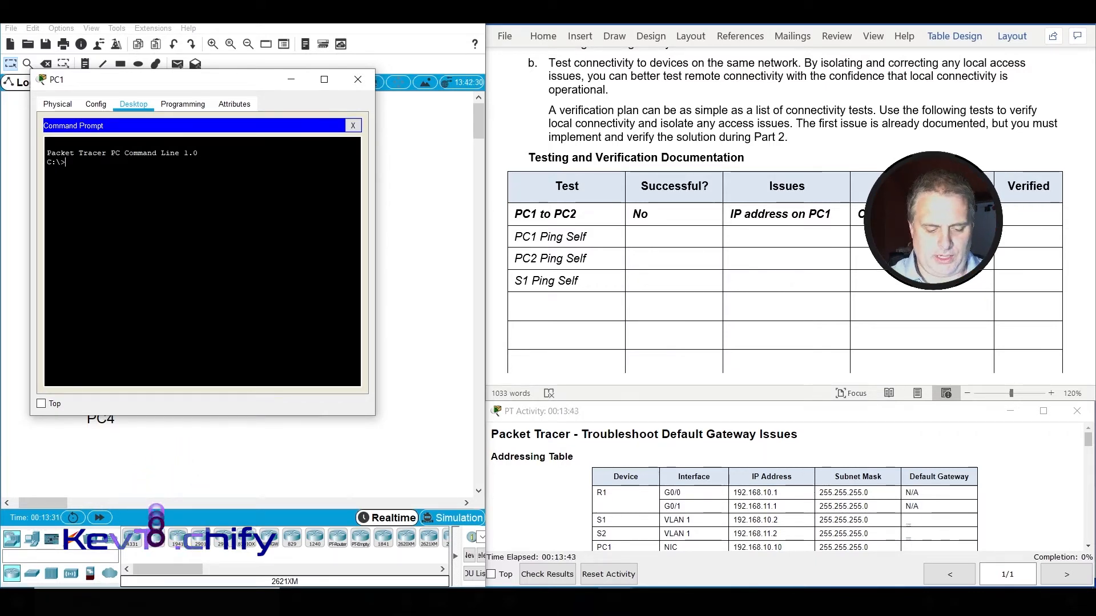
pyautogui.write('ping')
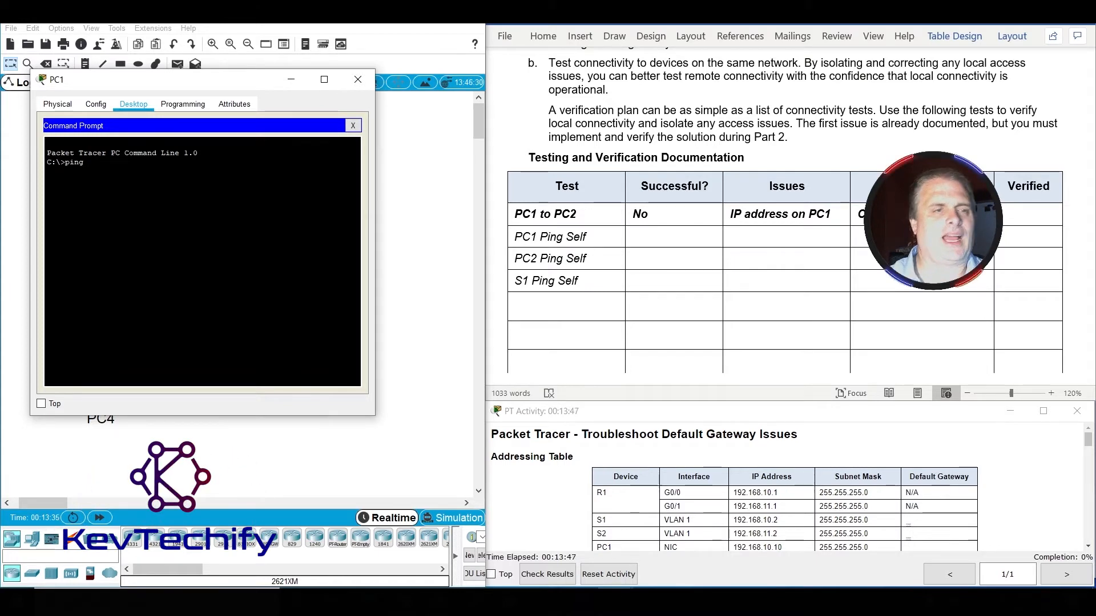
# Enlarge the PT Activity window upward so that its addressing table shows the rows for PC1 to PC4.
pyautogui.click(555, 502)
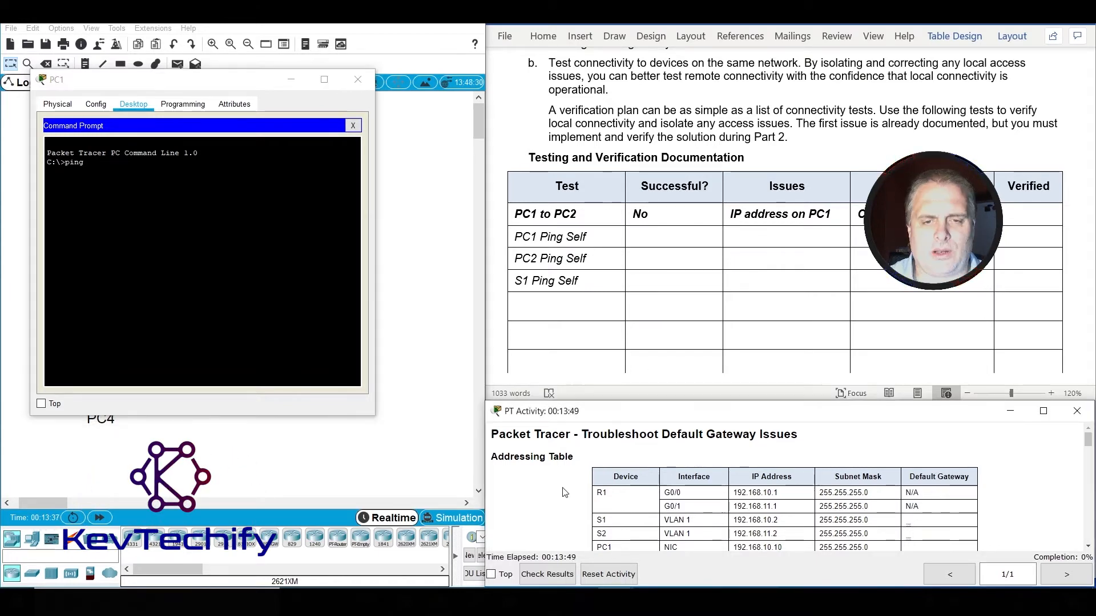
pyautogui.moveTo(632, 403); pyautogui.dragTo(636, 357)
pyautogui.click(650, 312)
pyautogui.moveTo(637, 401); pyautogui.dragTo(648, 358)
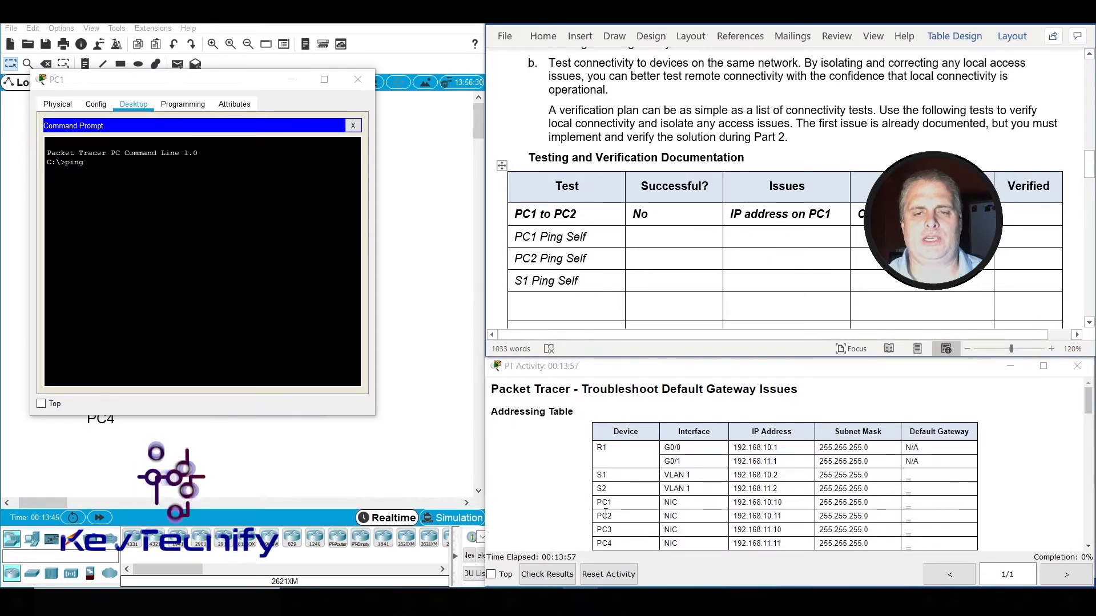
# Look up PC1's IP address in the addressing table and ping 192.168.10.10 from PC1's command prompt.
pyautogui.moveTo(735, 505); pyautogui.dragTo(788, 506)
pyautogui.click(251, 206)
pyautogui.write('192.168.1')
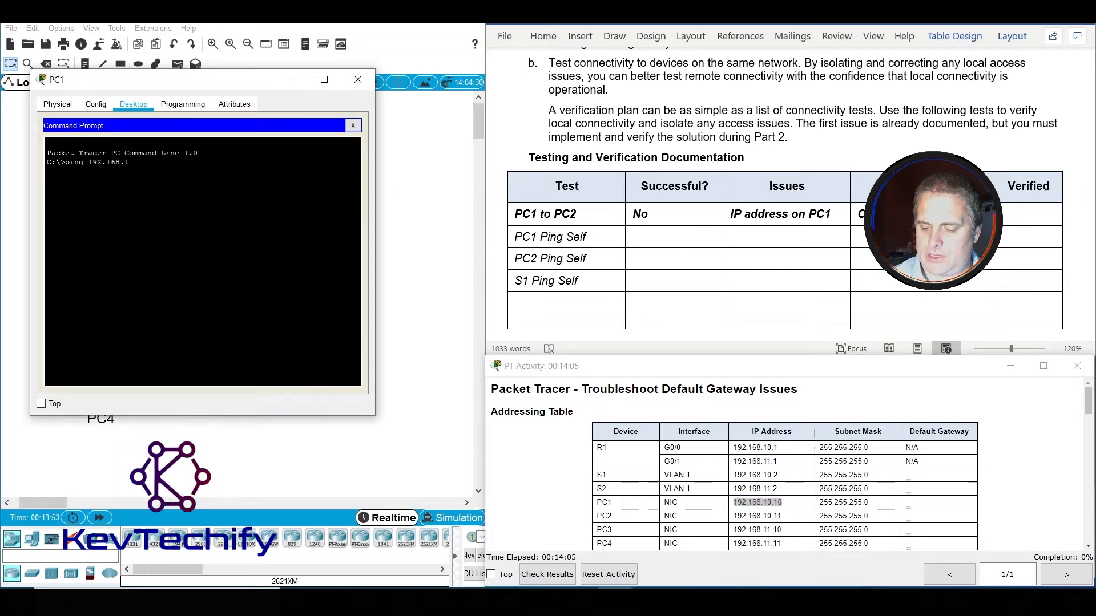
pyautogui.write('0.10')
pyautogui.press('Return')
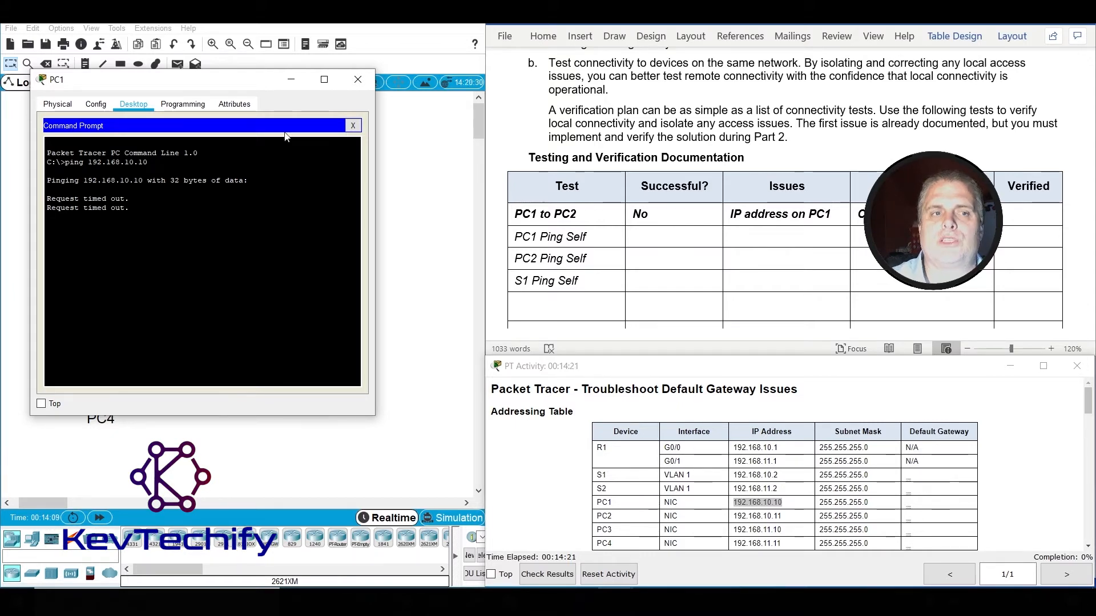
# Record "No" as the success result of the PC1 Ping Self test and close the PC1 window.
pyautogui.click(661, 235)
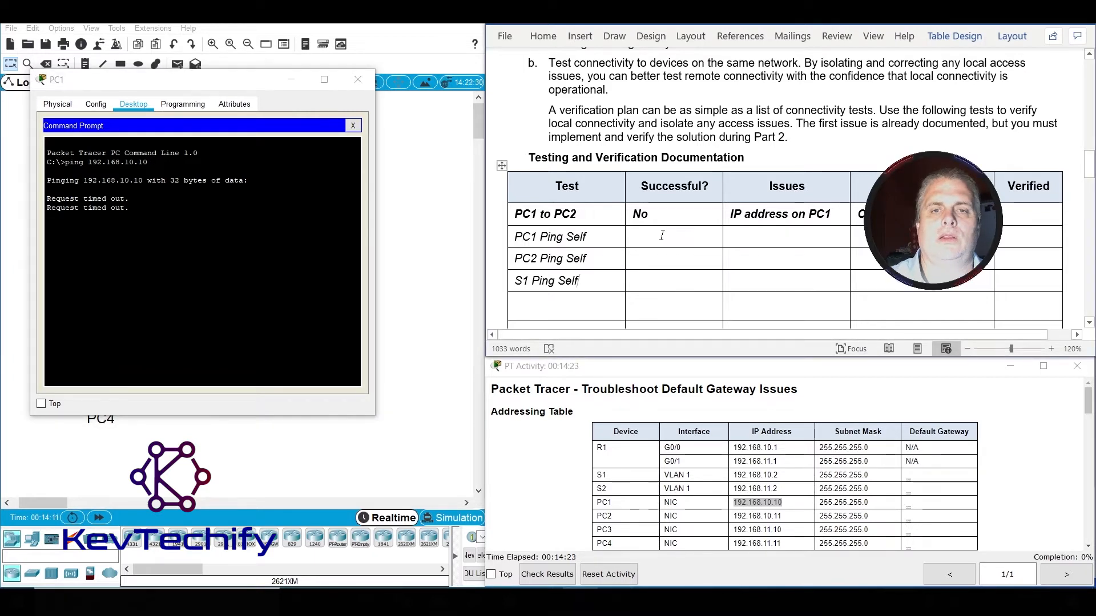
pyautogui.write('No')
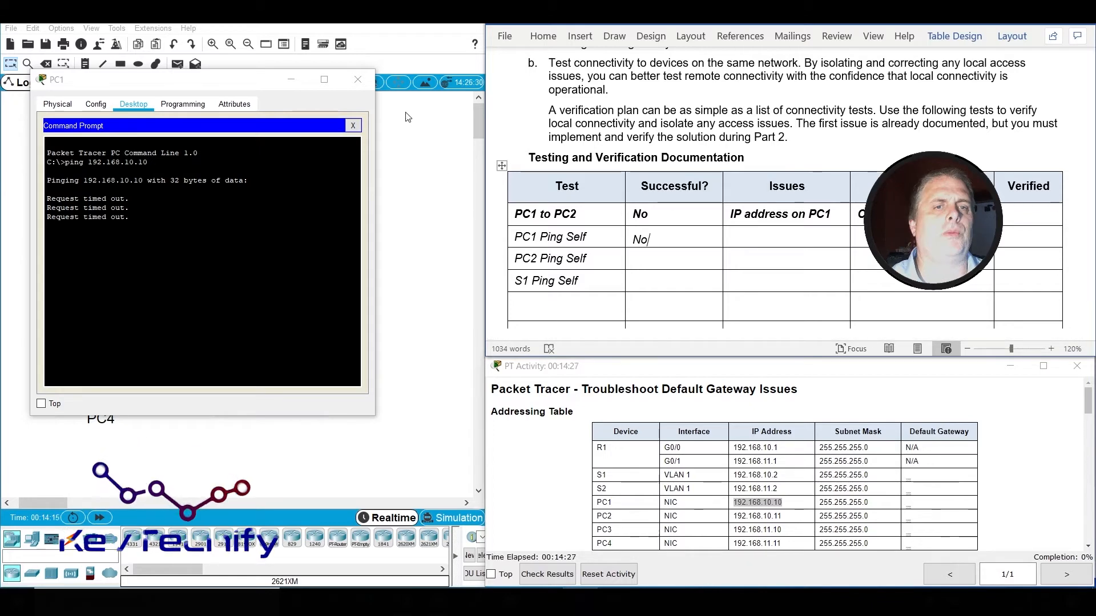
pyautogui.click(358, 79)
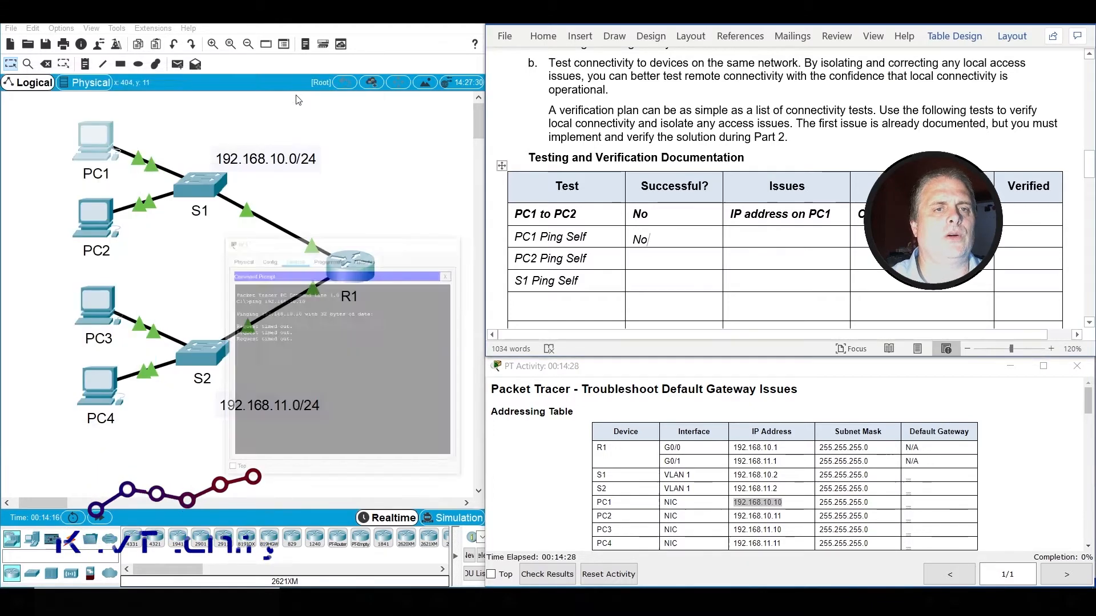
# Open the Command Prompt on PC2, with its device window moved clear of the lab document.
pyautogui.click(104, 235)
pyautogui.moveTo(531, 113); pyautogui.dragTo(193, 113)
pyautogui.click(143, 131)
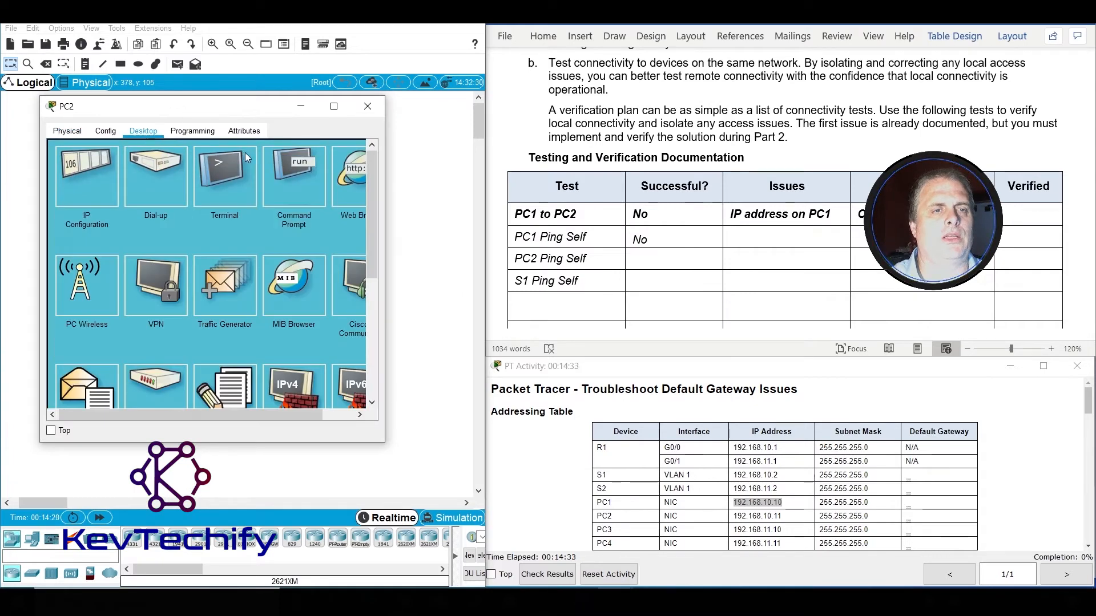
pyautogui.click(283, 176)
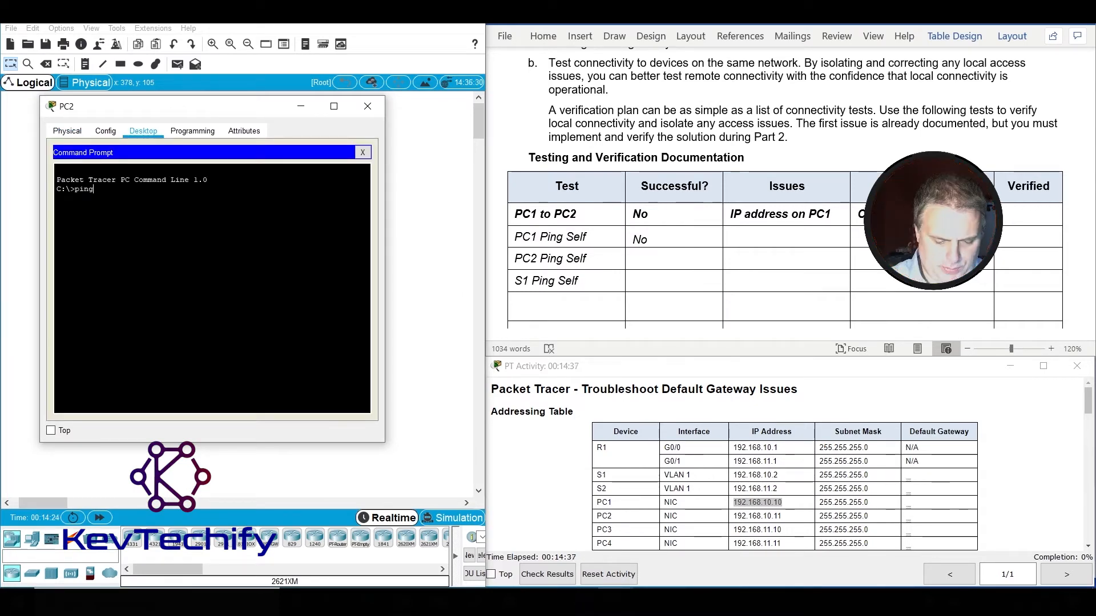
# Look up PC2's IP address in the addressing table and ping 192.168.10.11 from PC2's command prompt.
pyautogui.click(741, 521)
pyautogui.moveTo(777, 516); pyautogui.dragTo(794, 523)
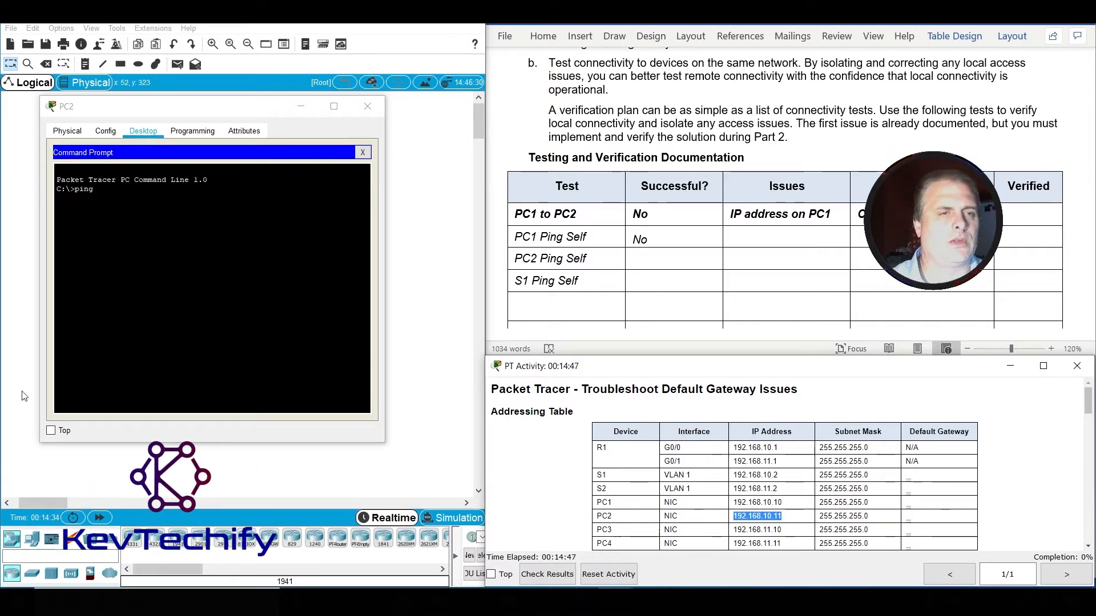
pyautogui.click(211, 285)
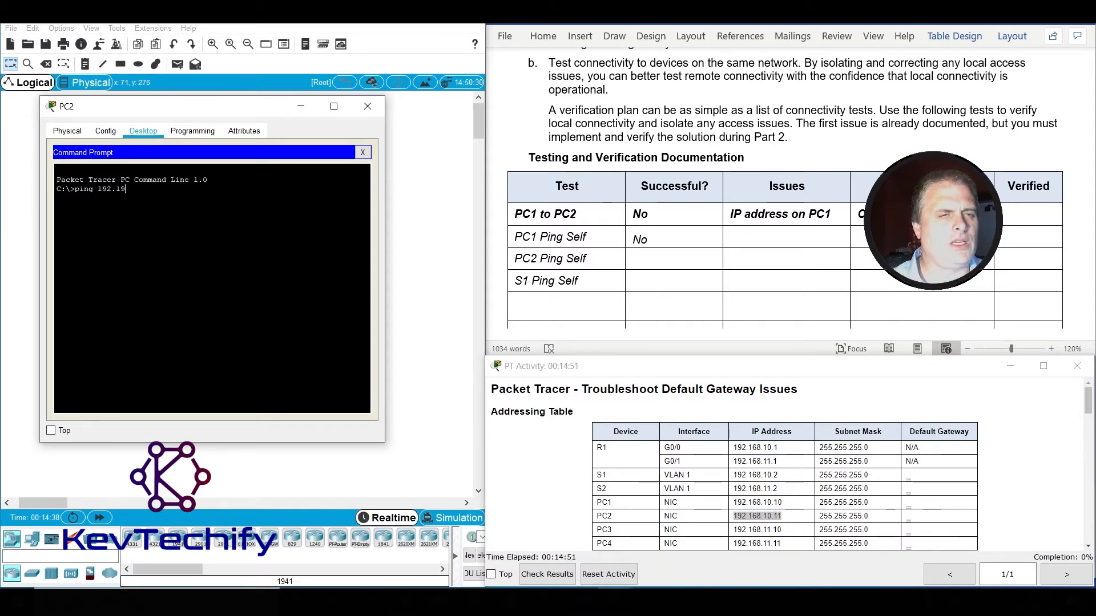
pyautogui.write('192.168.10.11')
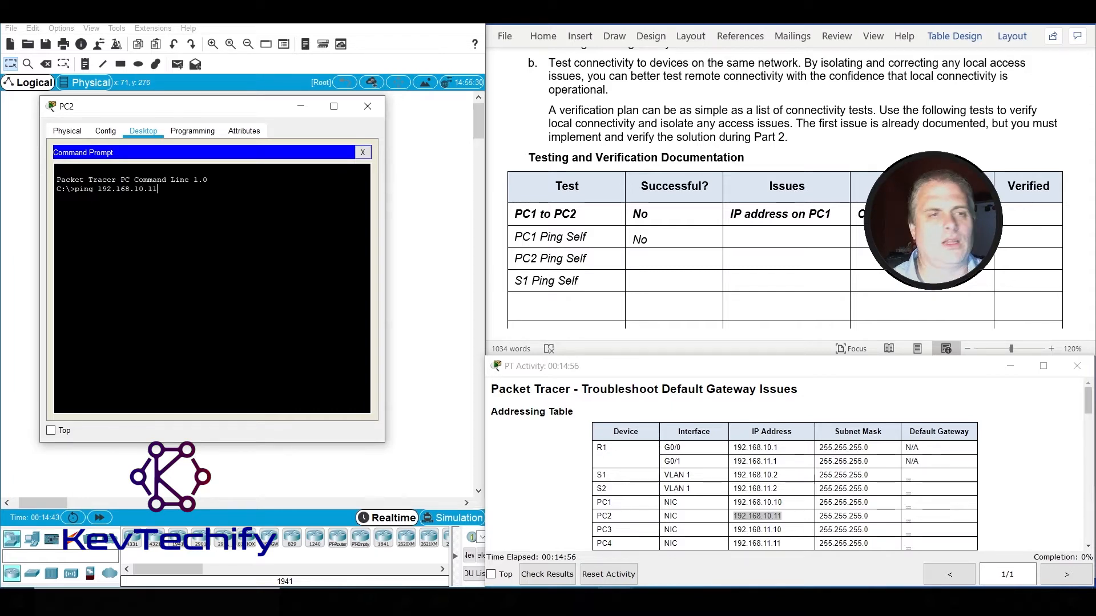
pyautogui.press('Return')
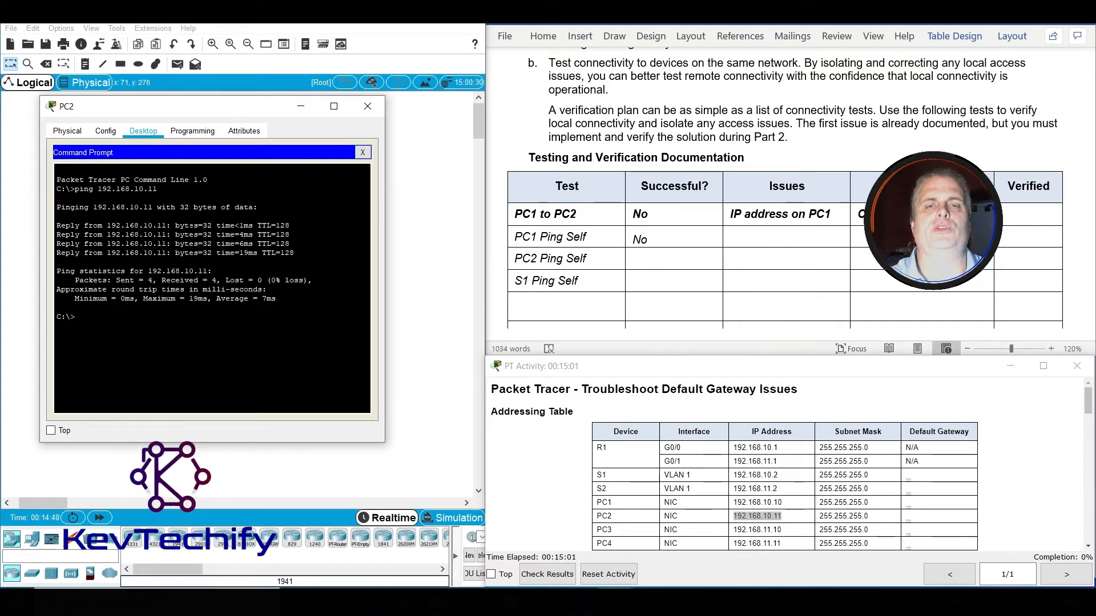
# Record "Yes" as the success result of the PC2 Ping Self test and minimize the PC2 window.
pyautogui.click(683, 239)
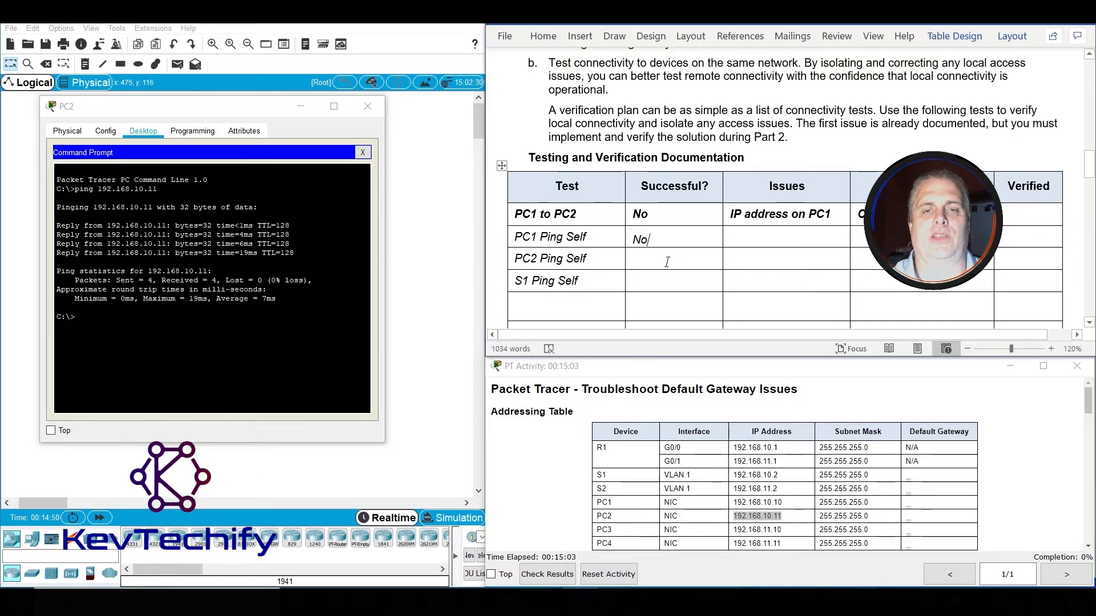
pyautogui.click(666, 262)
pyautogui.write('Yes')
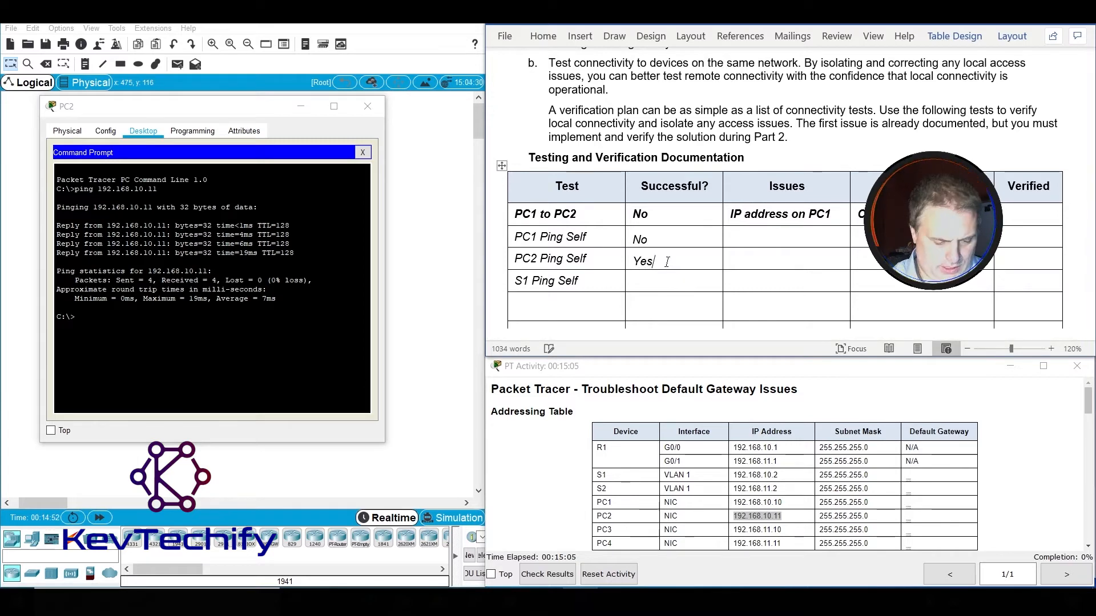
pyautogui.click(301, 107)
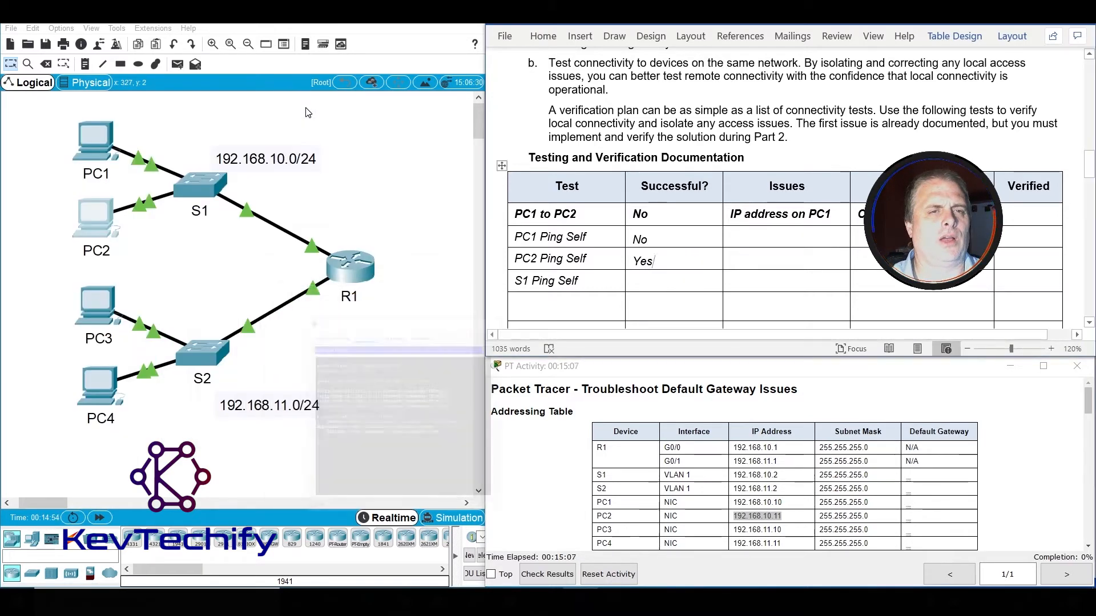
# Open the command line interface of switch S1, with its window moved clear of the lab document and widened.
pyautogui.click(204, 176)
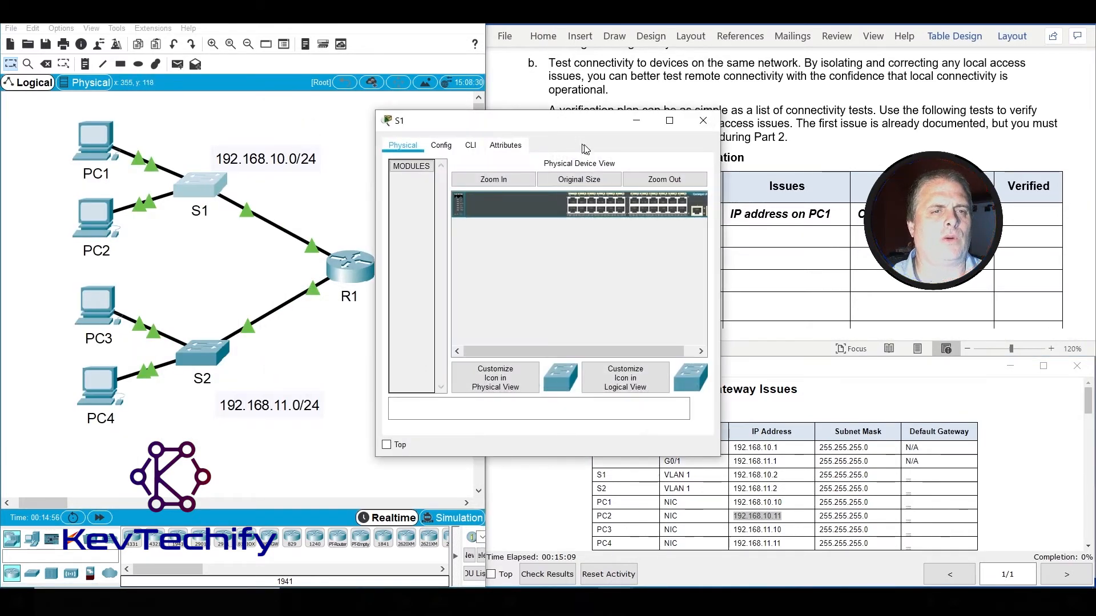
pyautogui.moveTo(608, 125); pyautogui.dragTo(252, 126)
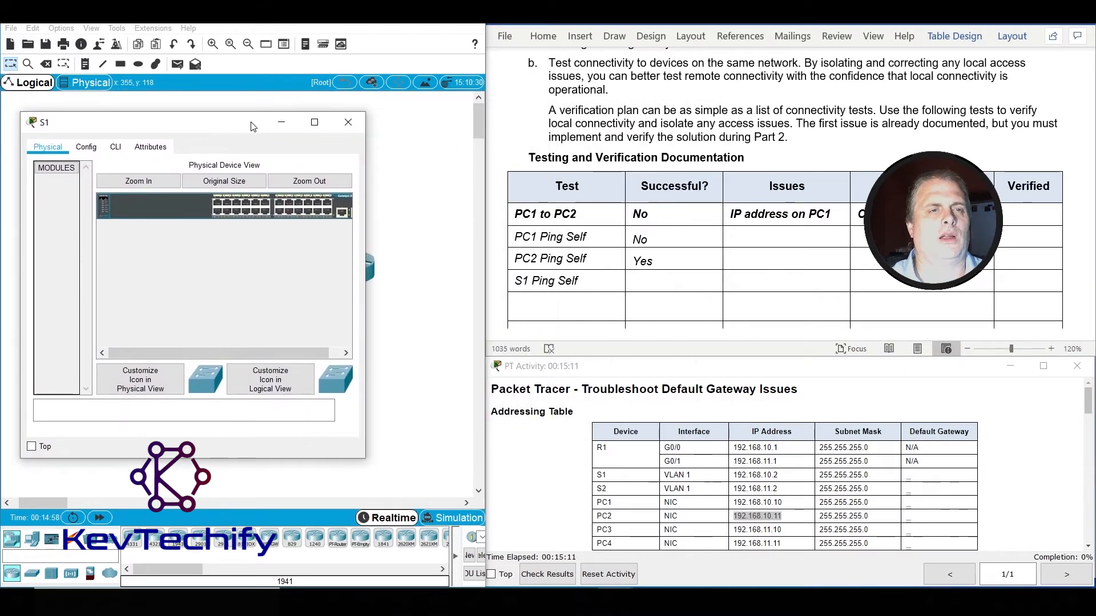
pyautogui.click(112, 146)
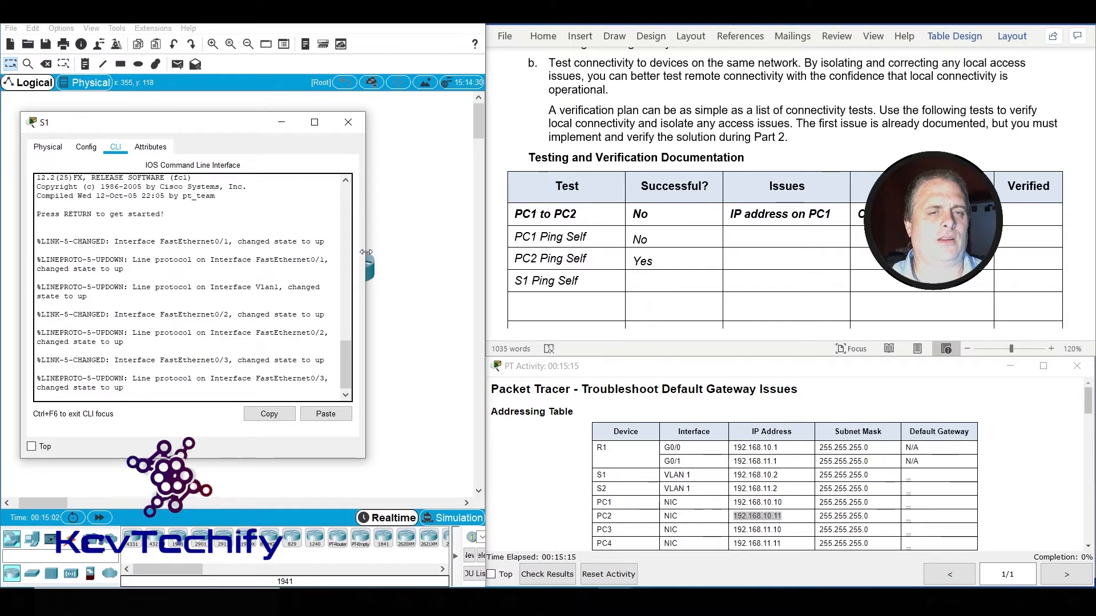
pyautogui.moveTo(366, 252); pyautogui.dragTo(484, 253)
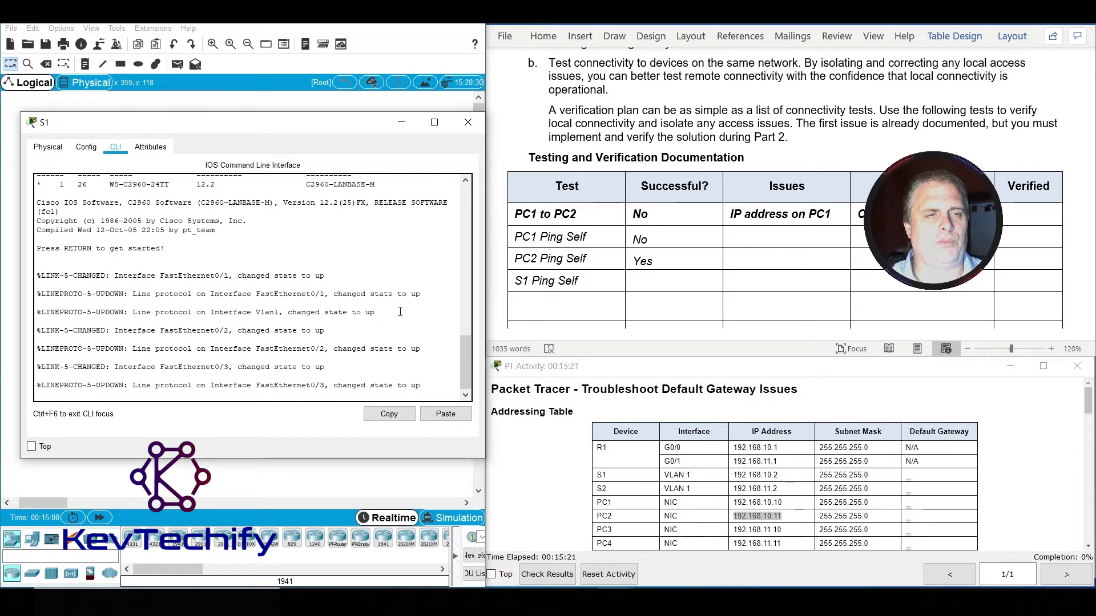
# Enter privileged EXEC mode on S1 and ping its own VLAN 1 address from the addressing table, 192.168.10.2.
pyautogui.press('Return')
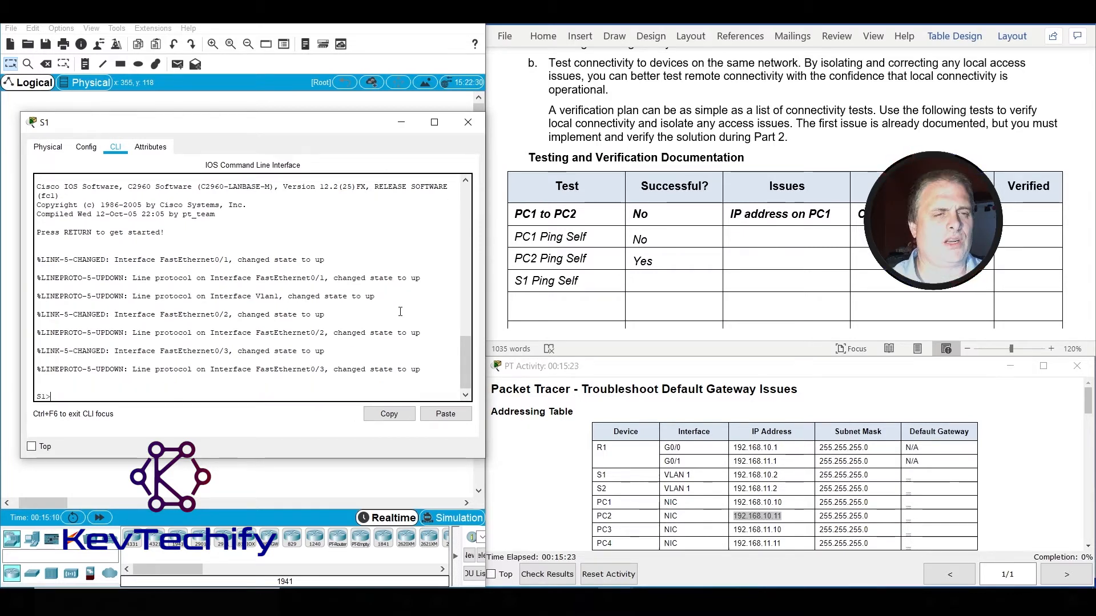
pyautogui.write('en')
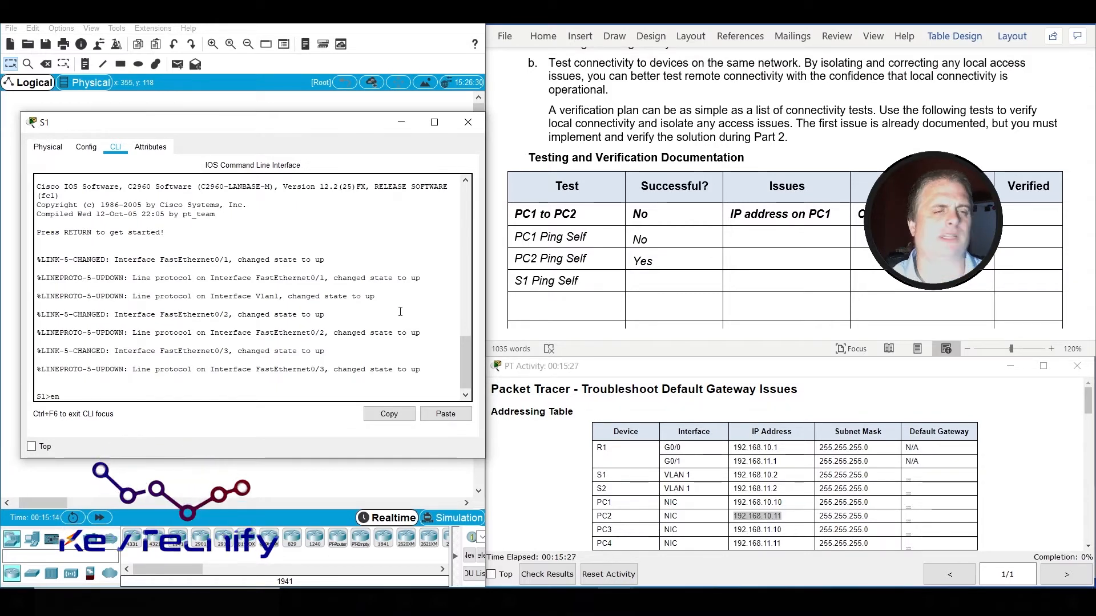
pyautogui.press('Return')
pyautogui.write('ping')
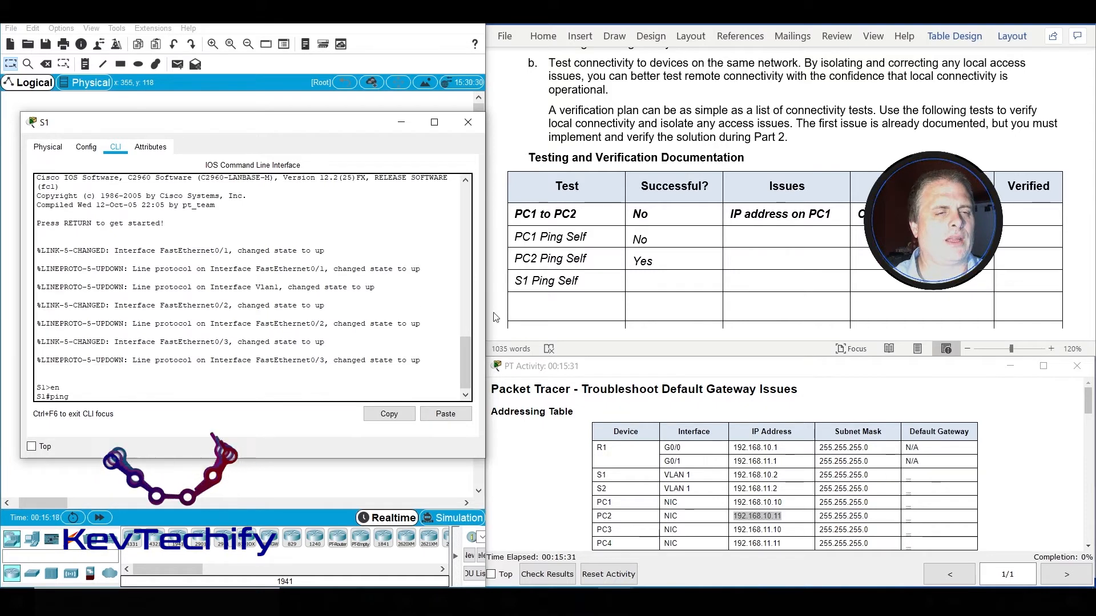
pyautogui.click(723, 477)
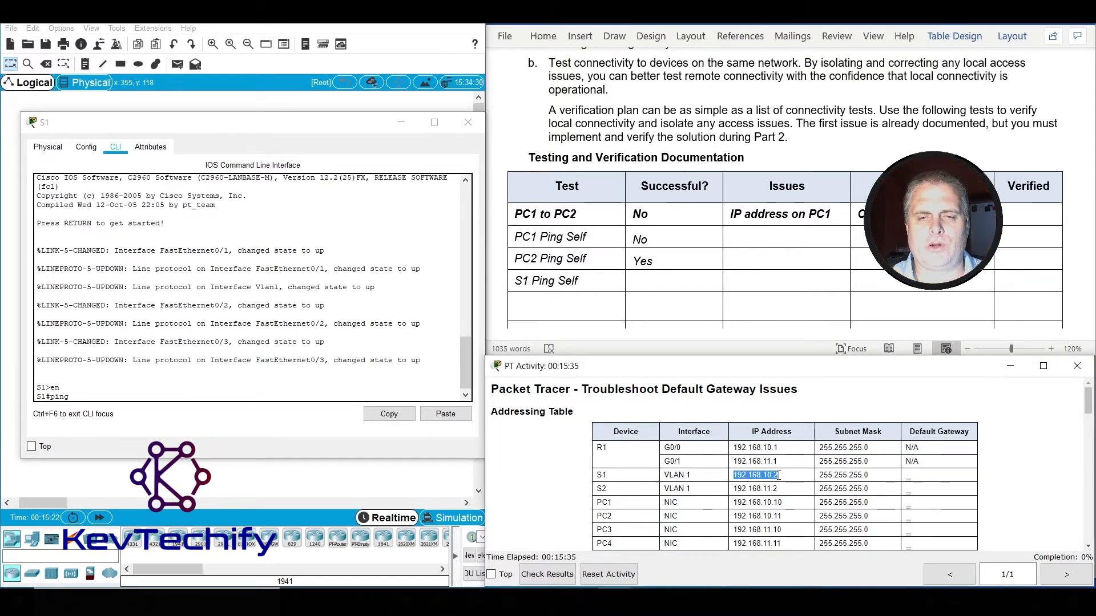
pyautogui.click(172, 395)
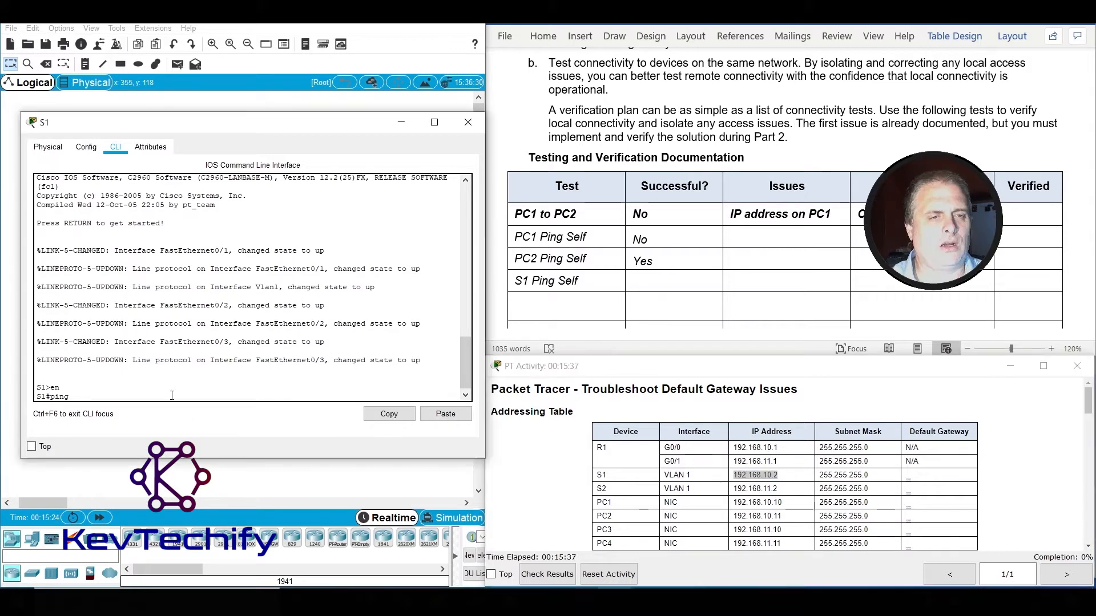
pyautogui.write('192.168.10.2')
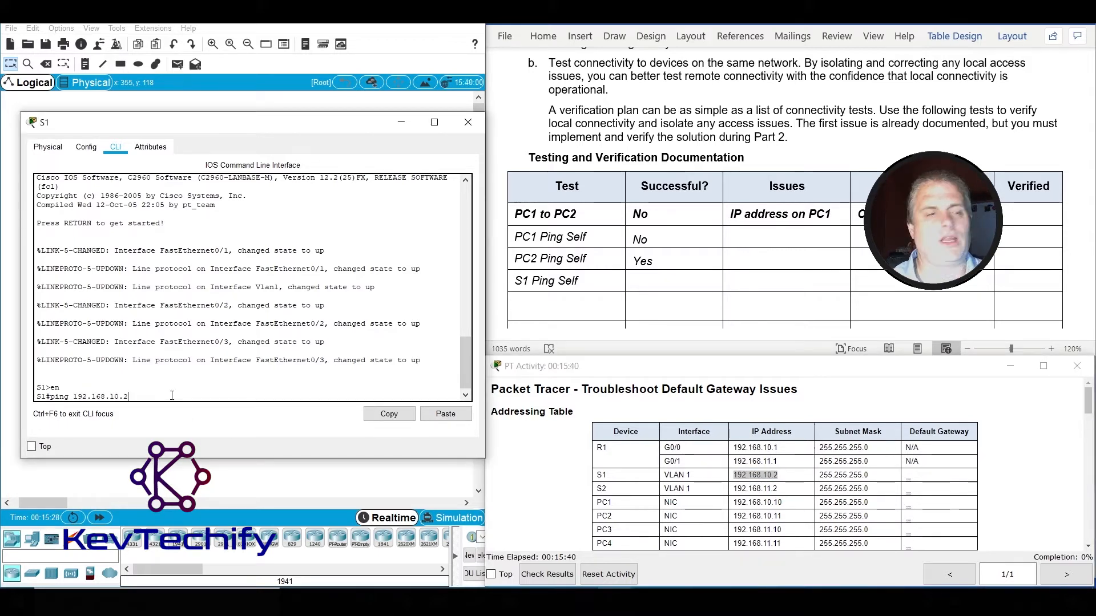
pyautogui.press('Return')
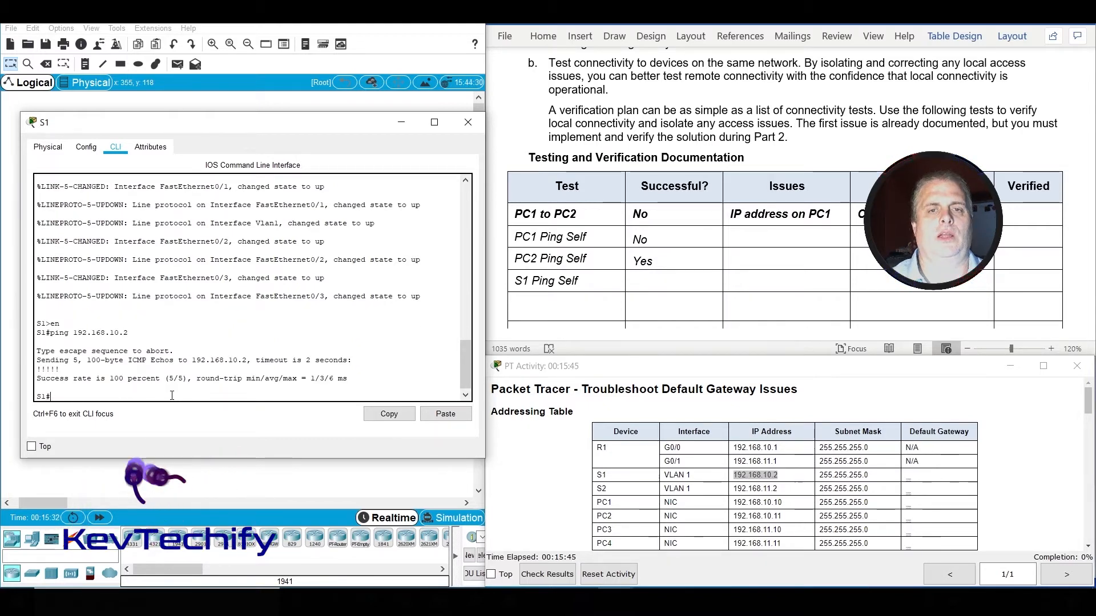
# Record "Yes" as the success result of the S1 Ping Self test and minimize the S1 window.
pyautogui.click(680, 286)
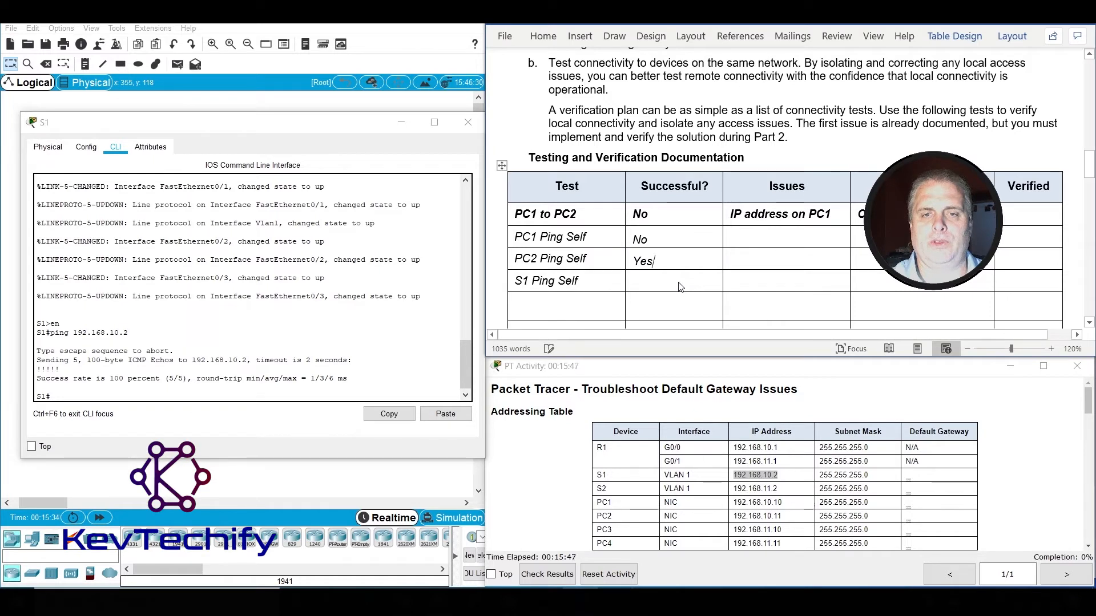
pyautogui.write('Yes')
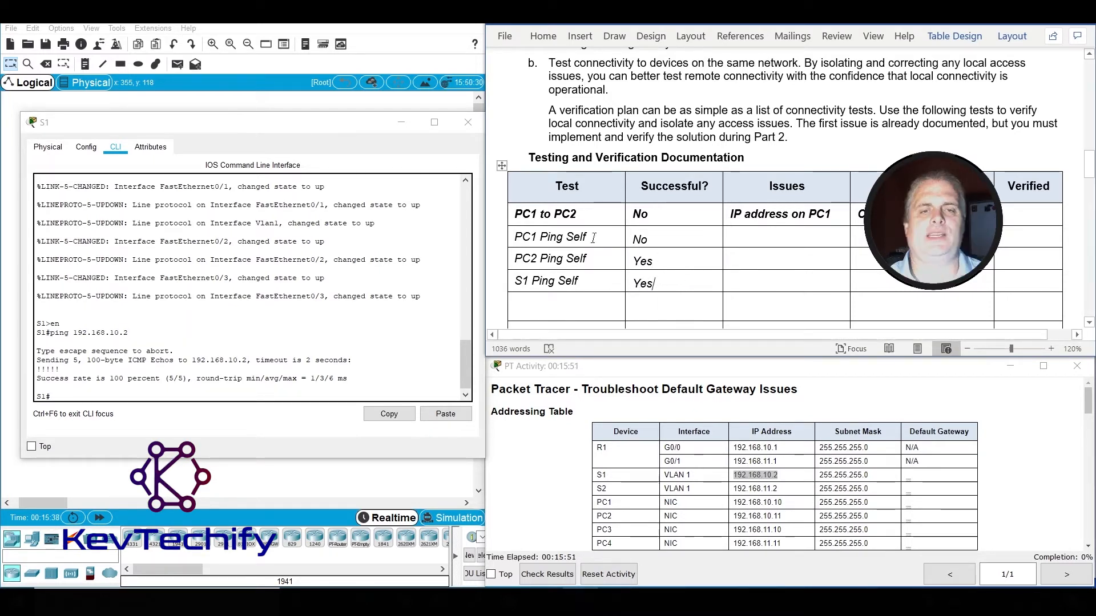
pyautogui.click(401, 123)
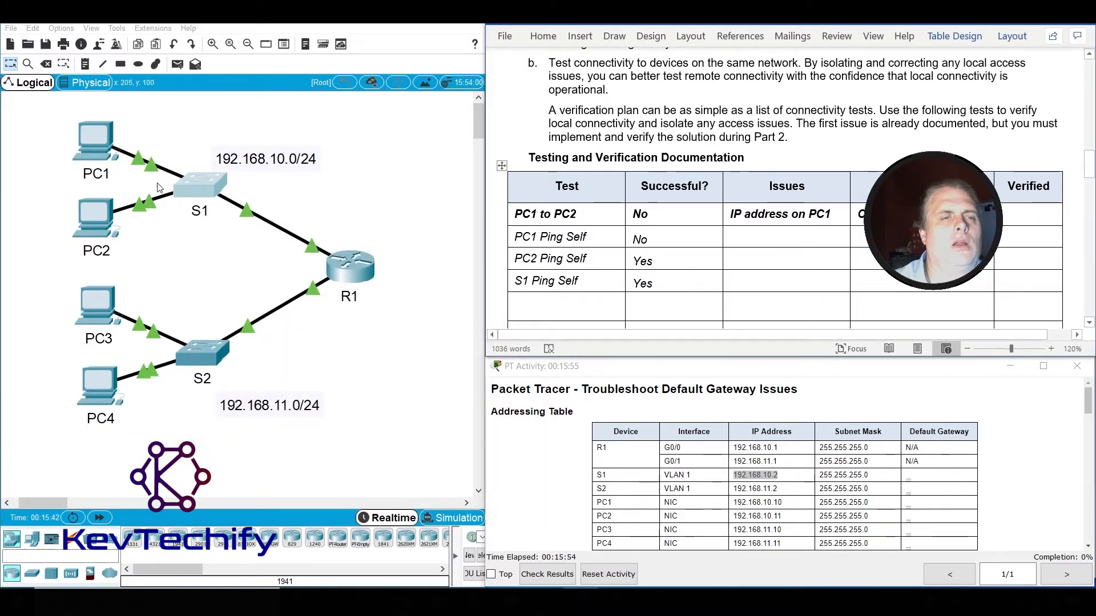
# Run ipconfig on PC1 and compare its FastEthernet0 IPv4 address with the PC1 entry in the addressing table.
pyautogui.click(112, 151)
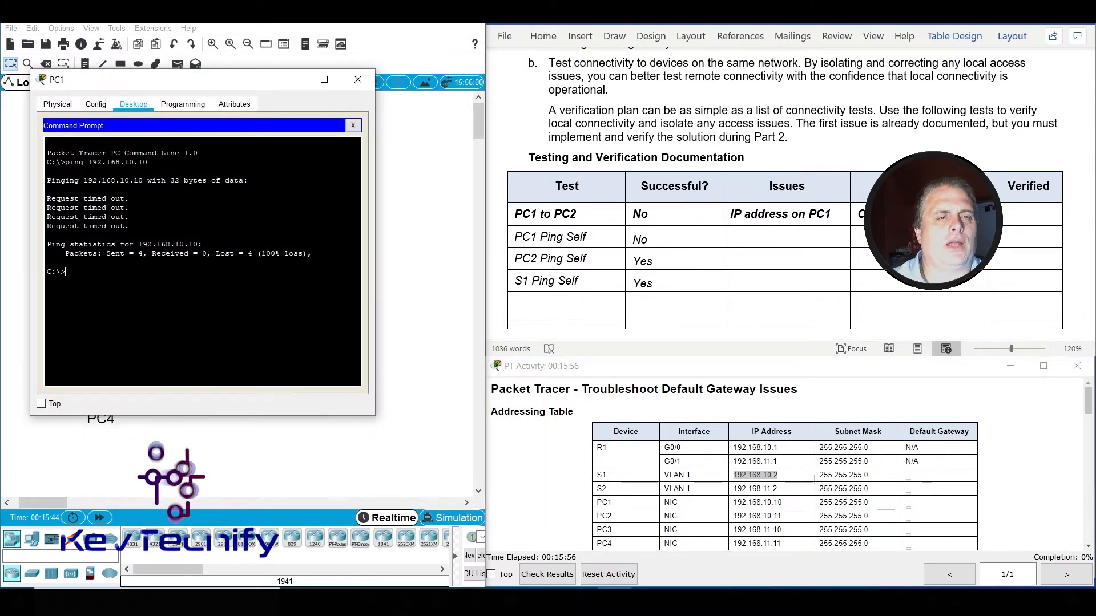
pyautogui.write('ipconfig')
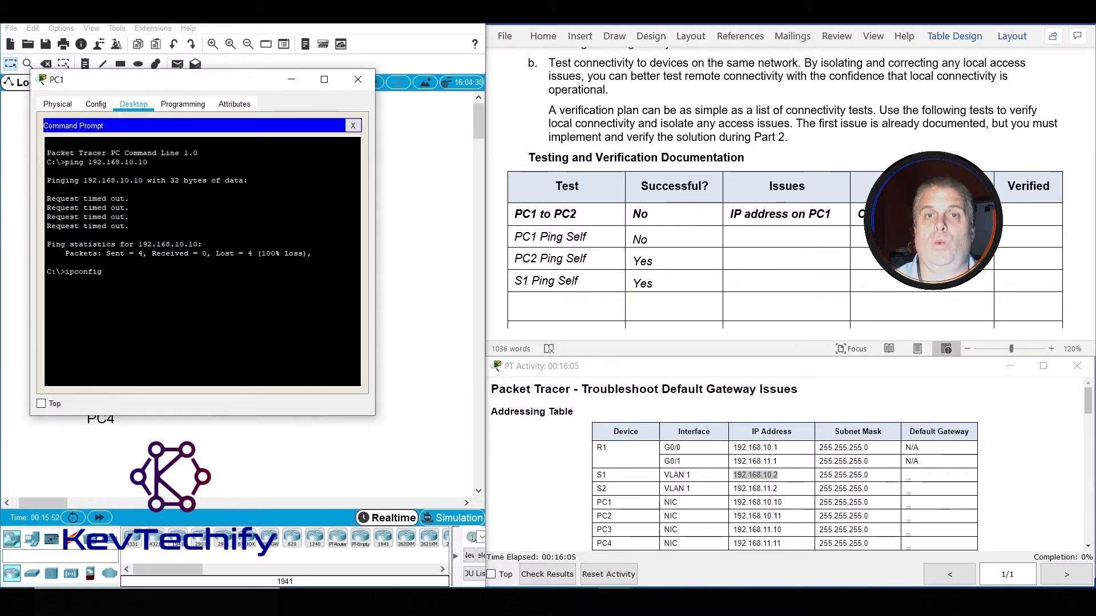
pyautogui.press('Return')
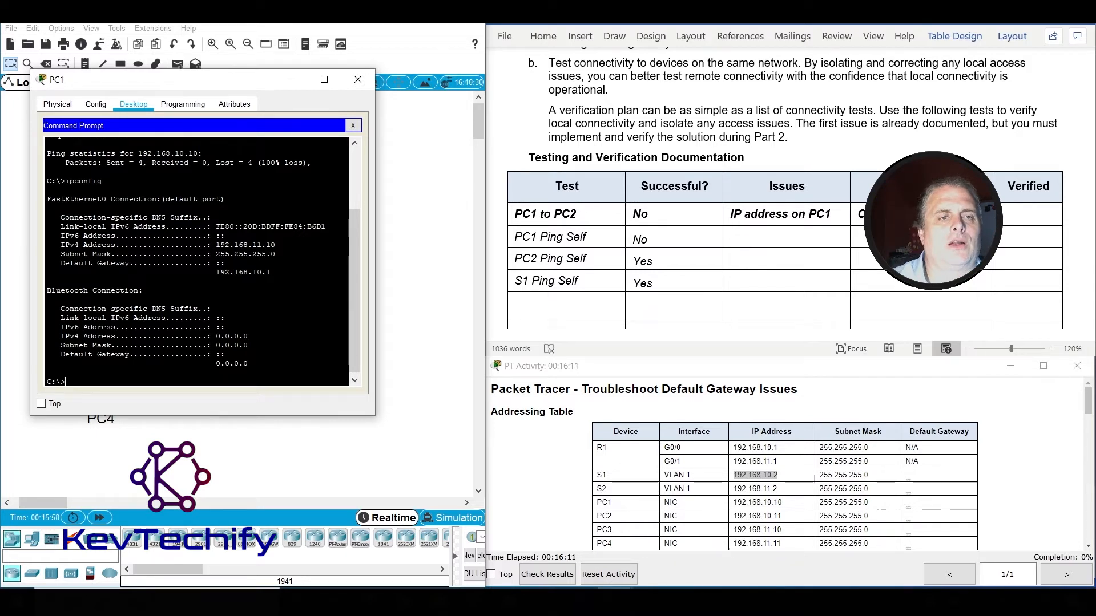
pyautogui.moveTo(47, 199); pyautogui.dragTo(224, 199)
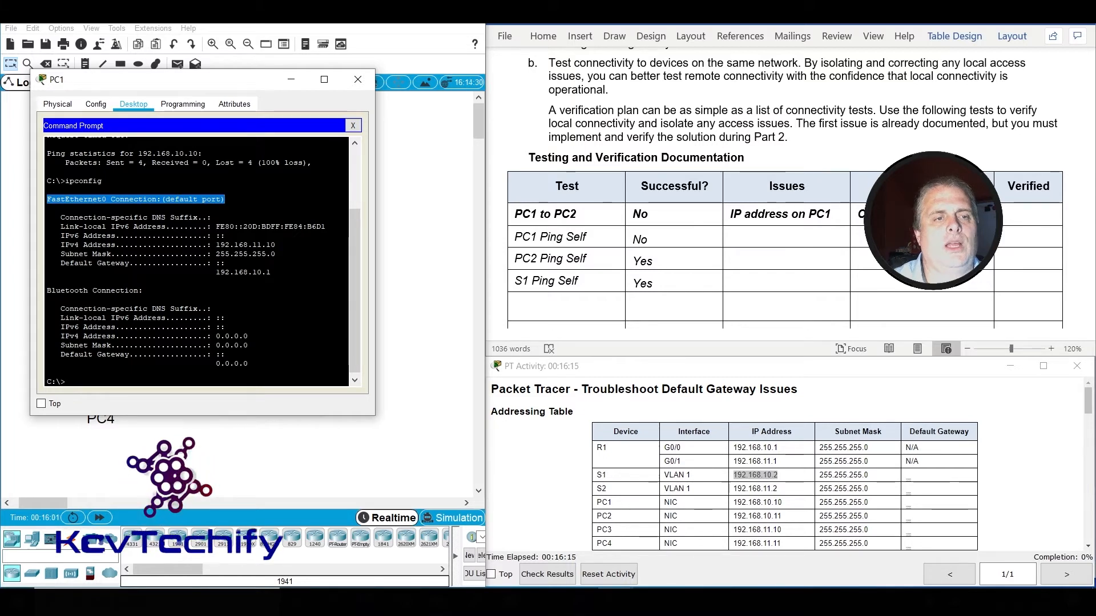
pyautogui.moveTo(60, 245); pyautogui.dragTo(253, 245)
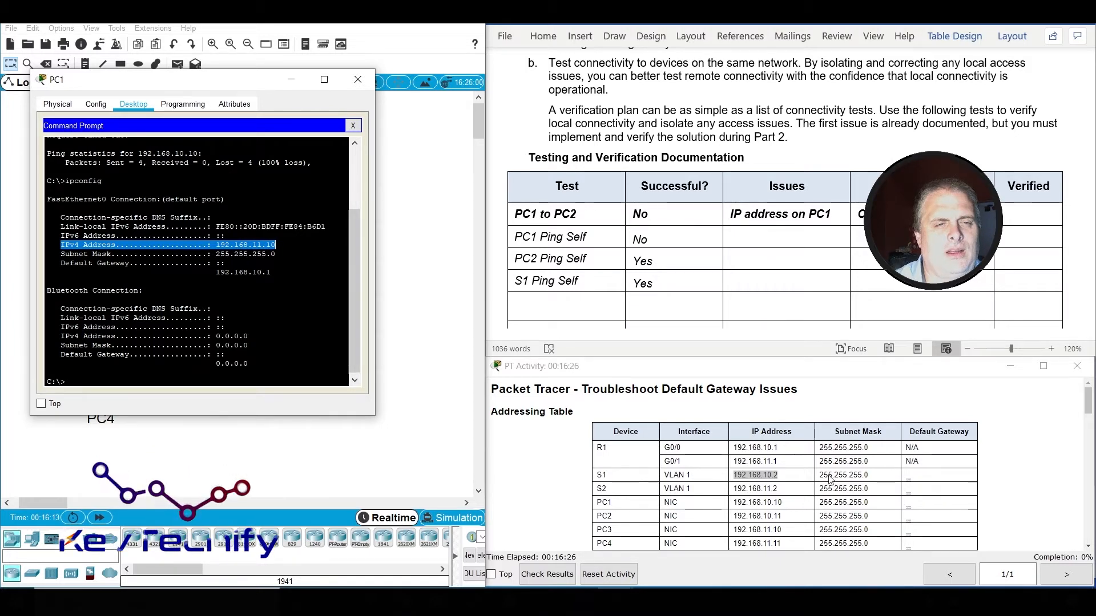
pyautogui.click(687, 503)
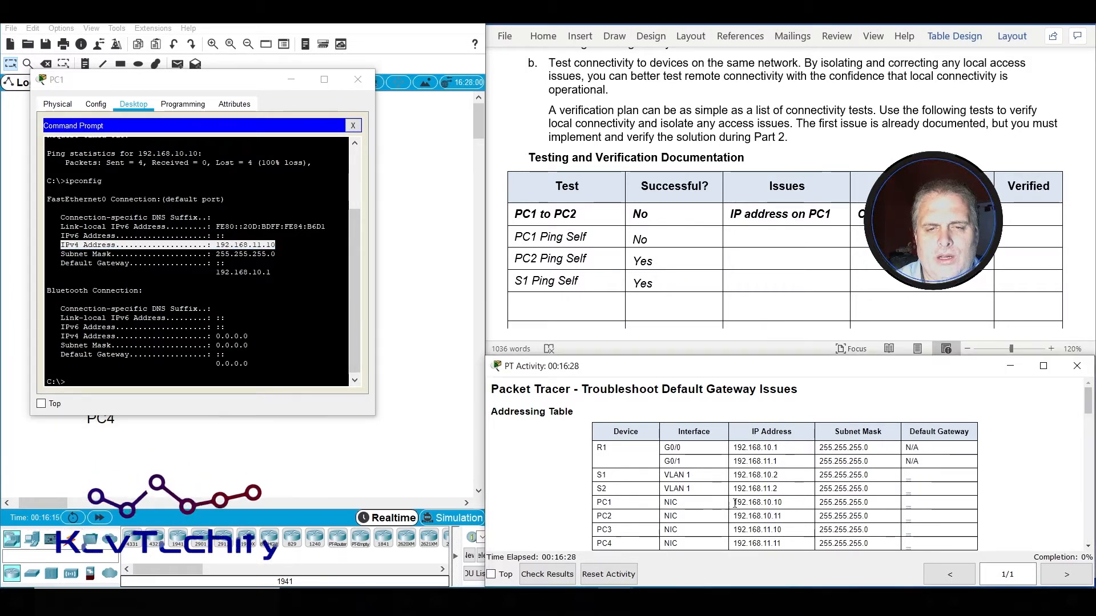
pyautogui.moveTo(733, 503); pyautogui.dragTo(790, 508)
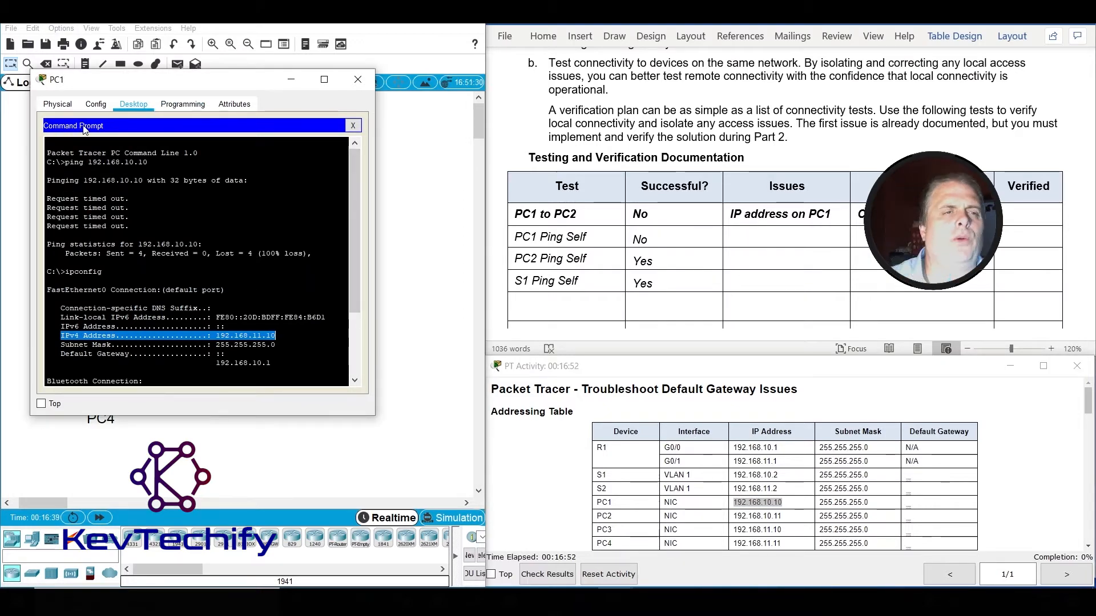
# Open PC1's IP Configuration and compare the network portion of its IPv4 address with its subnet mask and default gateway.
pyautogui.click(352, 126)
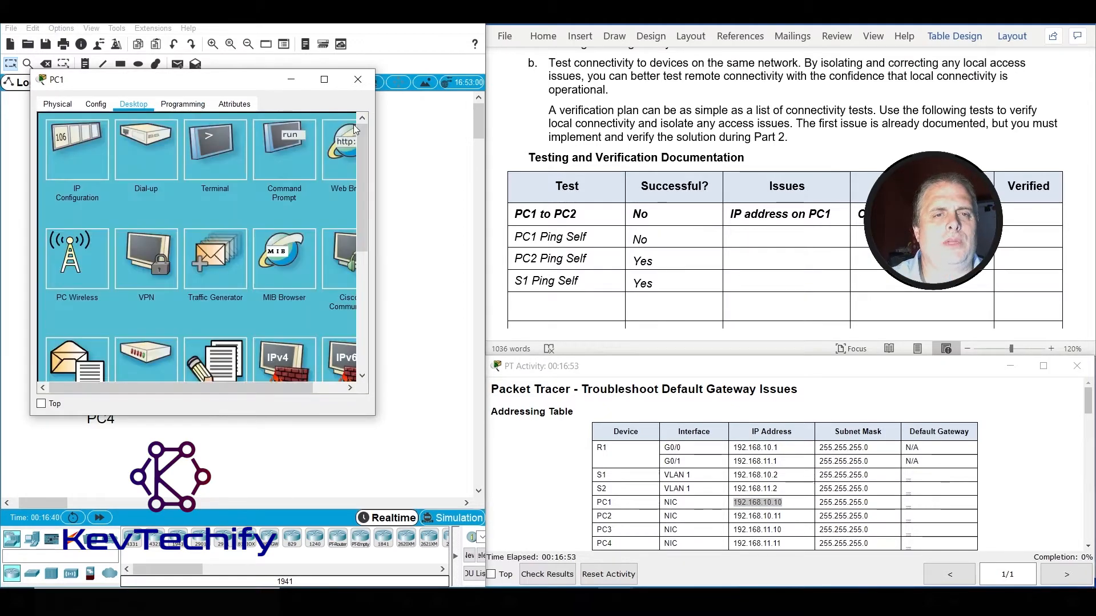
pyautogui.click(70, 142)
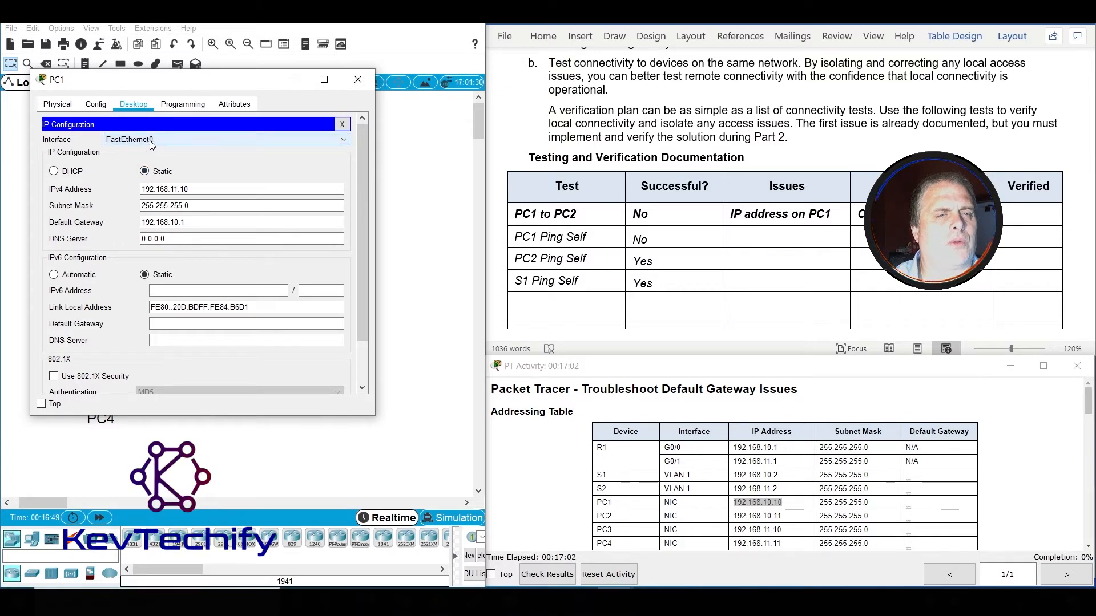
pyautogui.doubleClick(175, 189)
pyautogui.write('11')
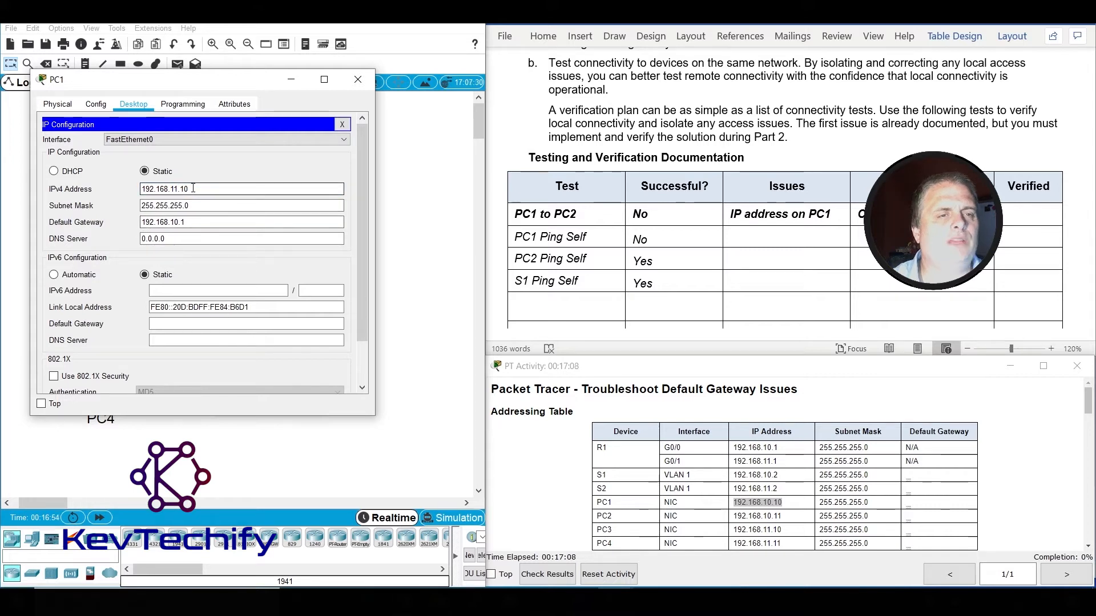
pyautogui.moveTo(144, 189); pyautogui.dragTo(165, 189)
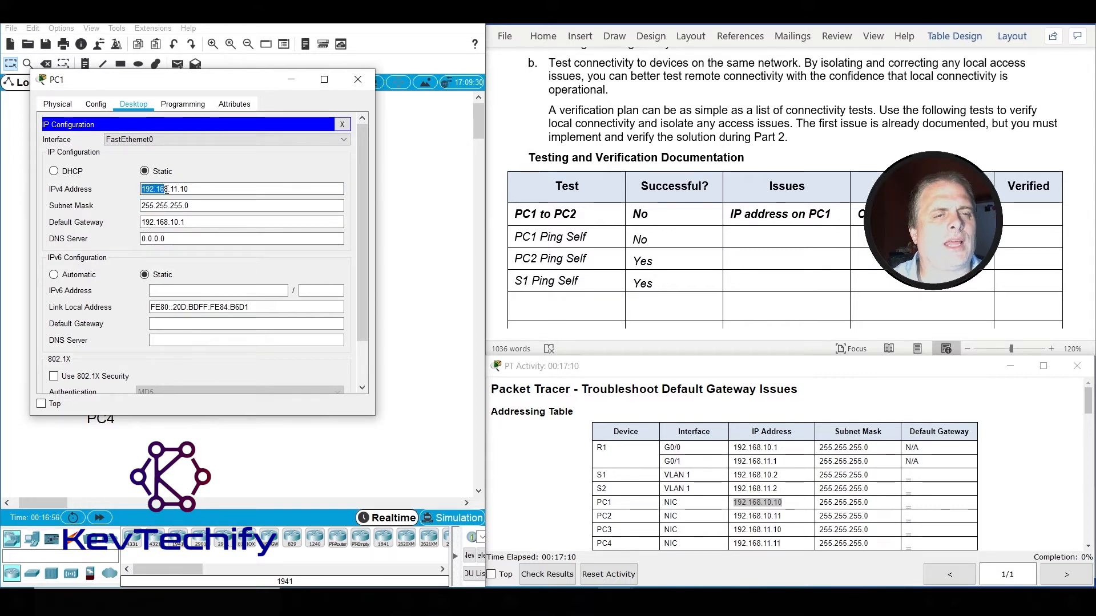
pyautogui.click(142, 205)
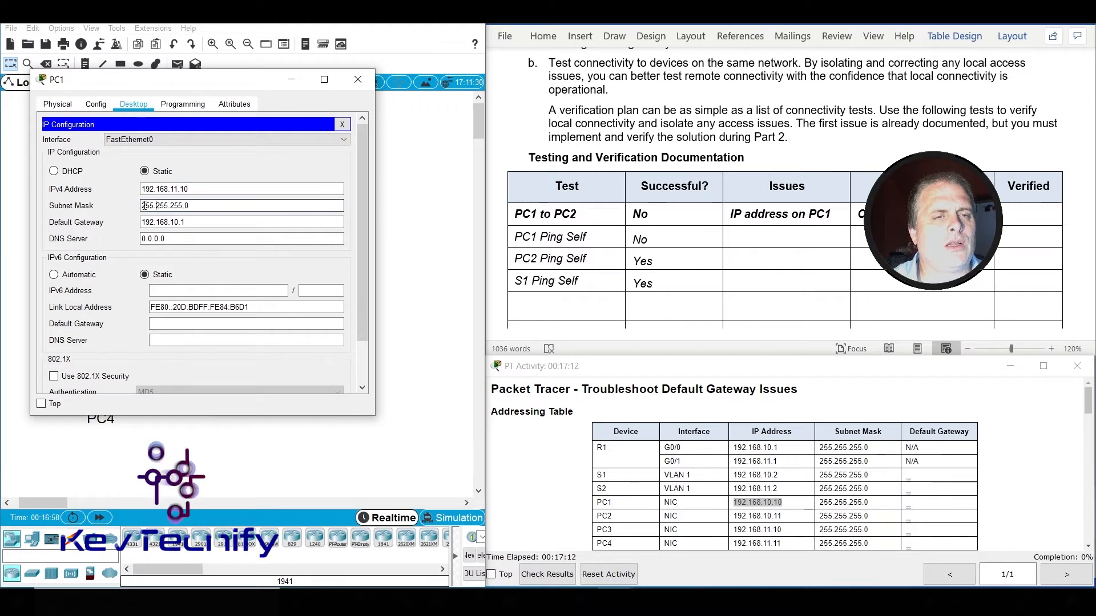
pyautogui.moveTo(141, 206); pyautogui.dragTo(185, 209)
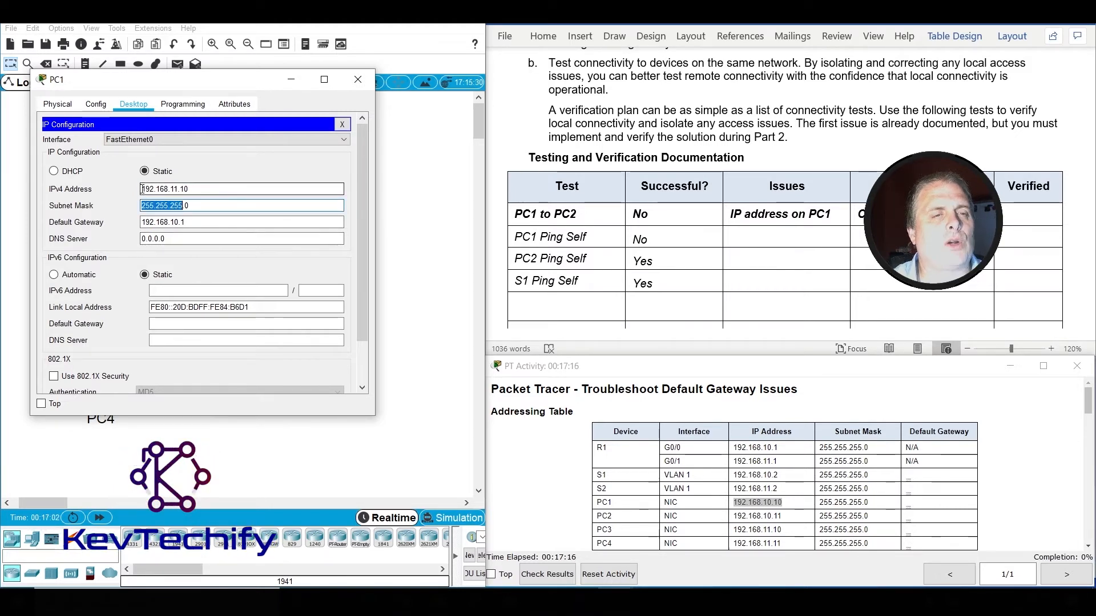
pyautogui.moveTo(143, 189); pyautogui.dragTo(179, 189)
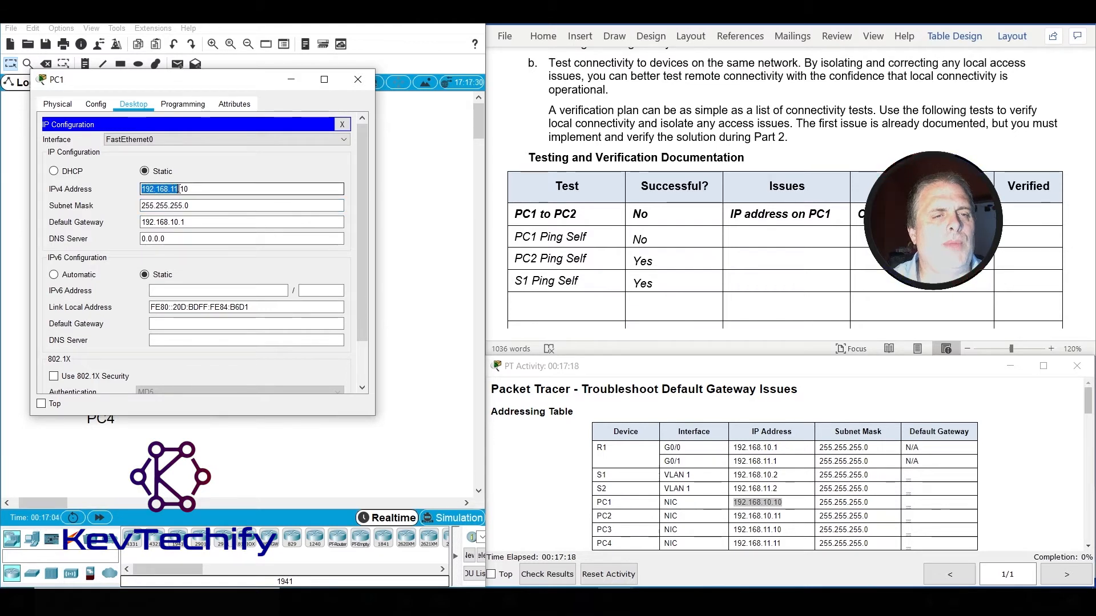
pyautogui.click(178, 206)
pyautogui.click(143, 223)
pyautogui.moveTo(142, 223); pyautogui.dragTo(176, 222)
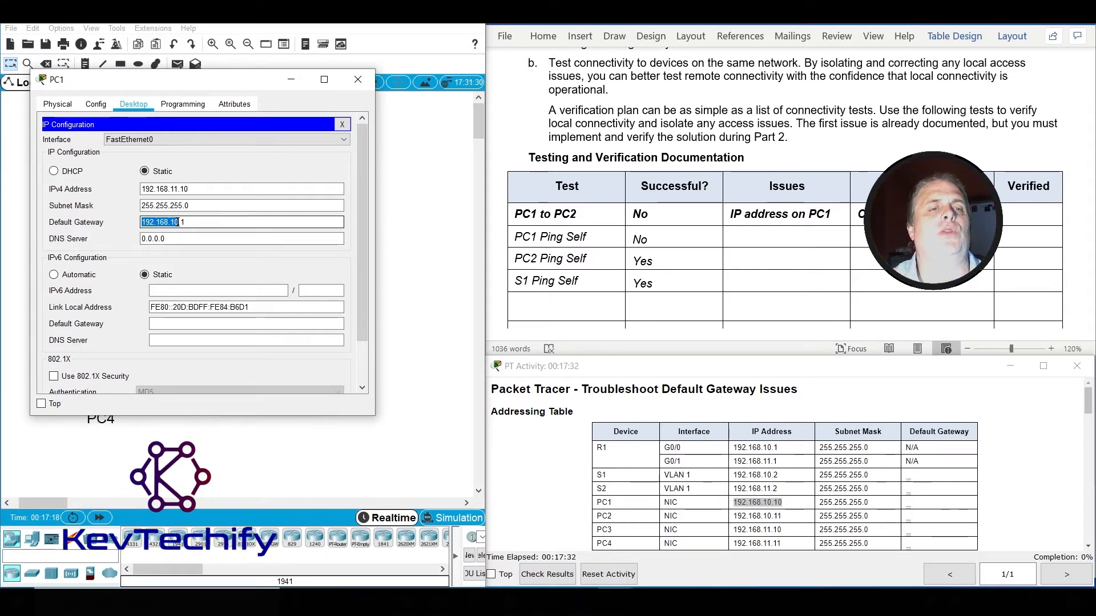
# Set PC1's IPv4 address to 192.168.10.10 and close its IP configuration.
pyautogui.click(174, 189)
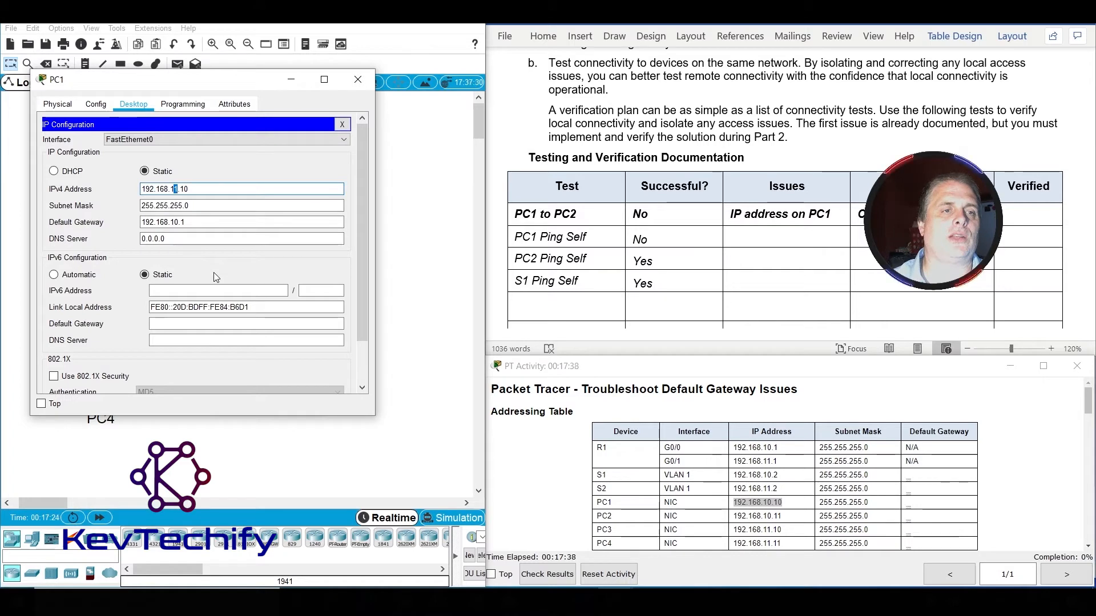
pyautogui.write('0')
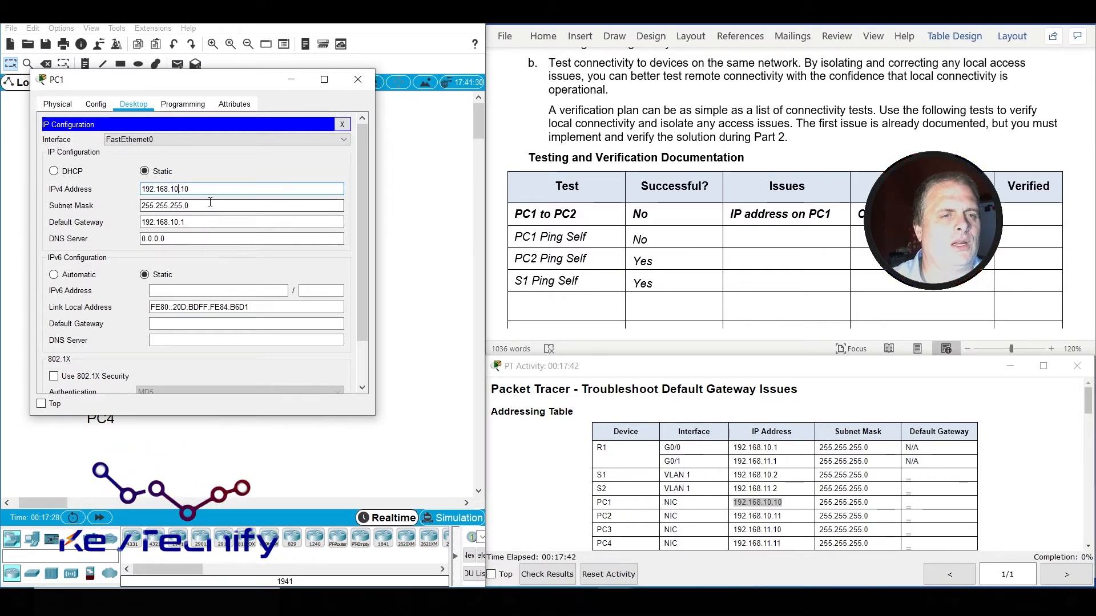
pyautogui.click(189, 206)
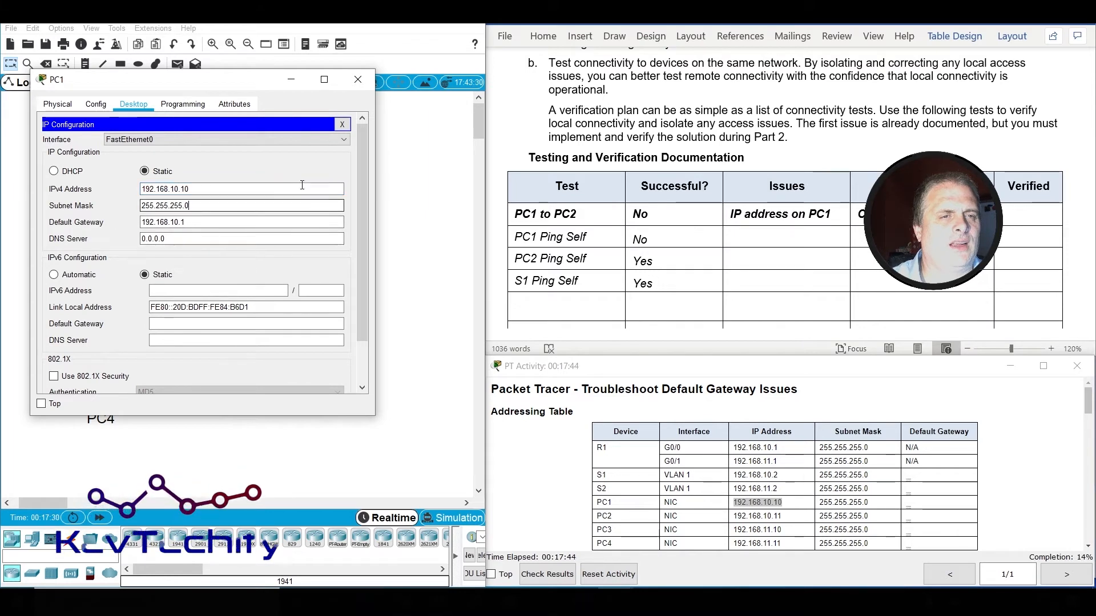
pyautogui.click(343, 124)
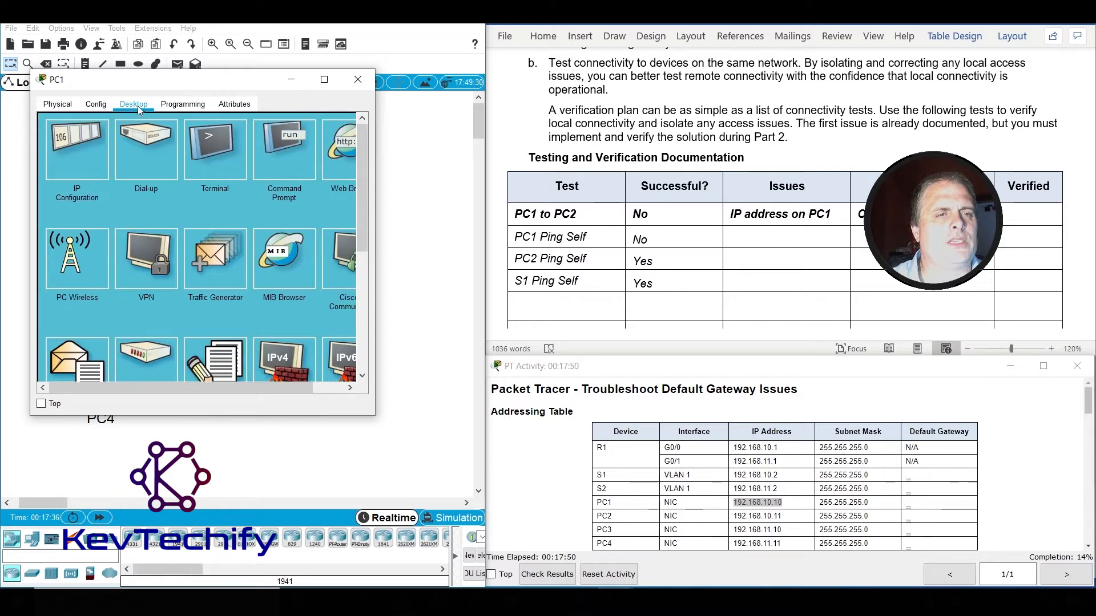
# Open PC1's command prompt and ping its own address from the addressing table, 192.168.10.10.
pyautogui.click(275, 132)
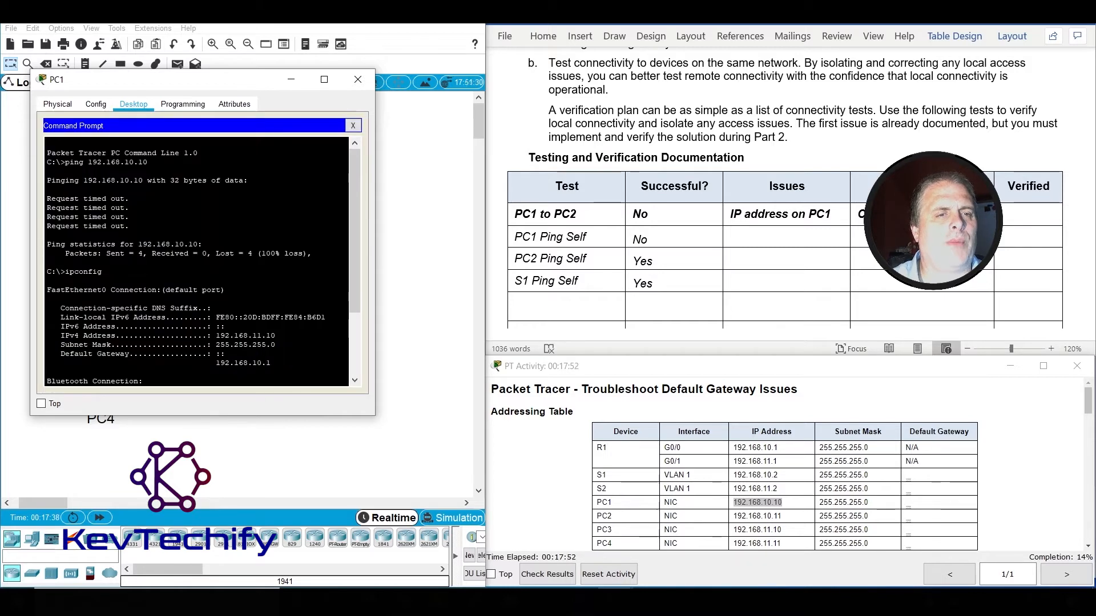
pyautogui.press('Return')
pyautogui.press('Return')
pyautogui.press('Return')
pyautogui.press('Return')
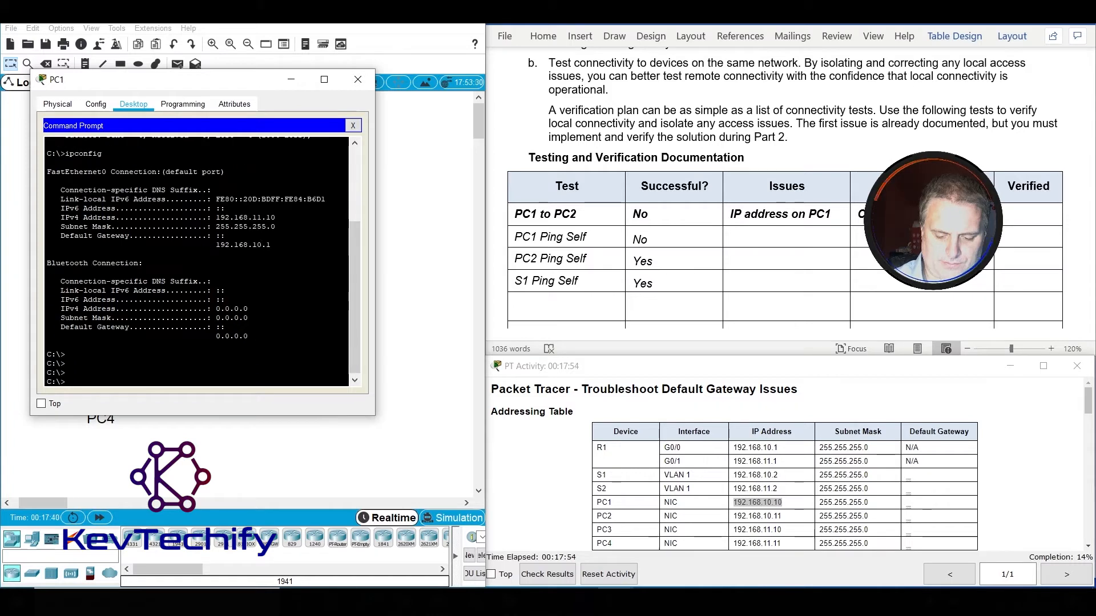
pyautogui.write('ping')
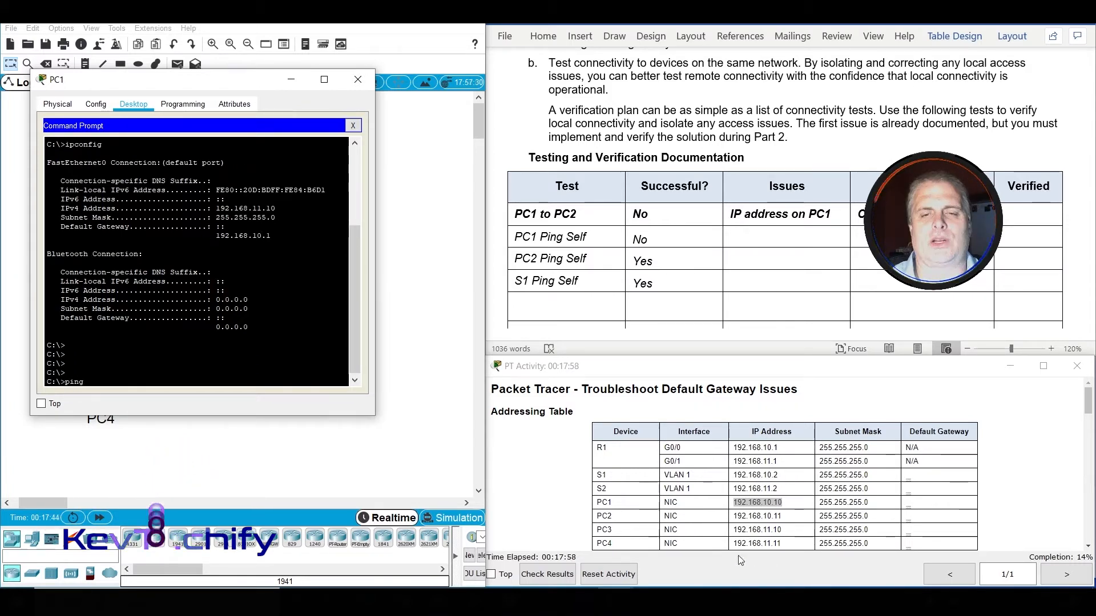
pyautogui.click(734, 502)
pyautogui.moveTo(734, 502); pyautogui.dragTo(781, 502)
pyautogui.click(89, 381)
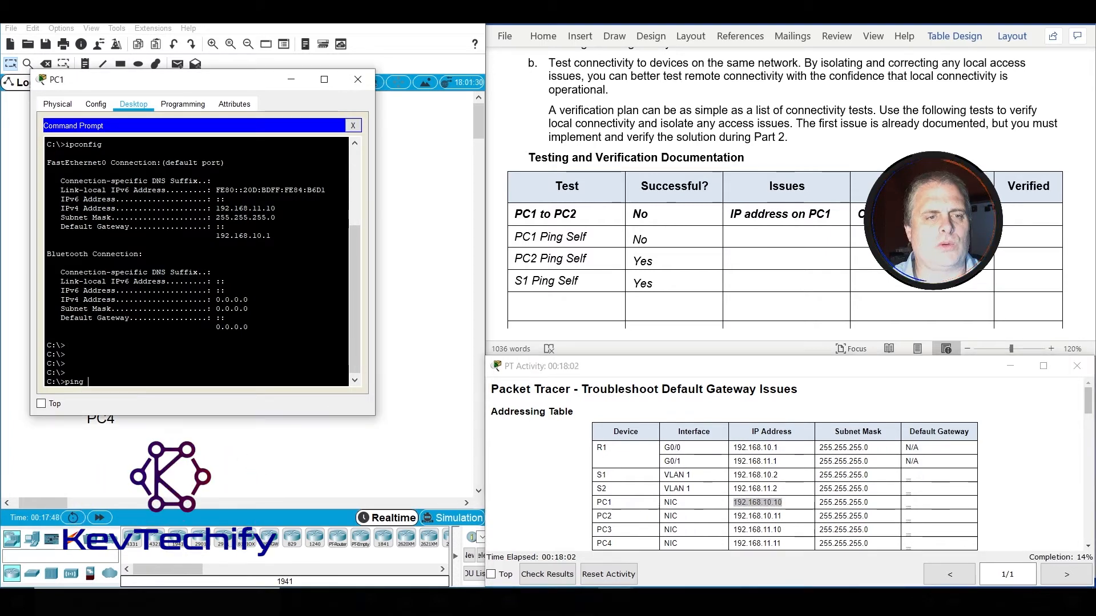
pyautogui.write('192.16')
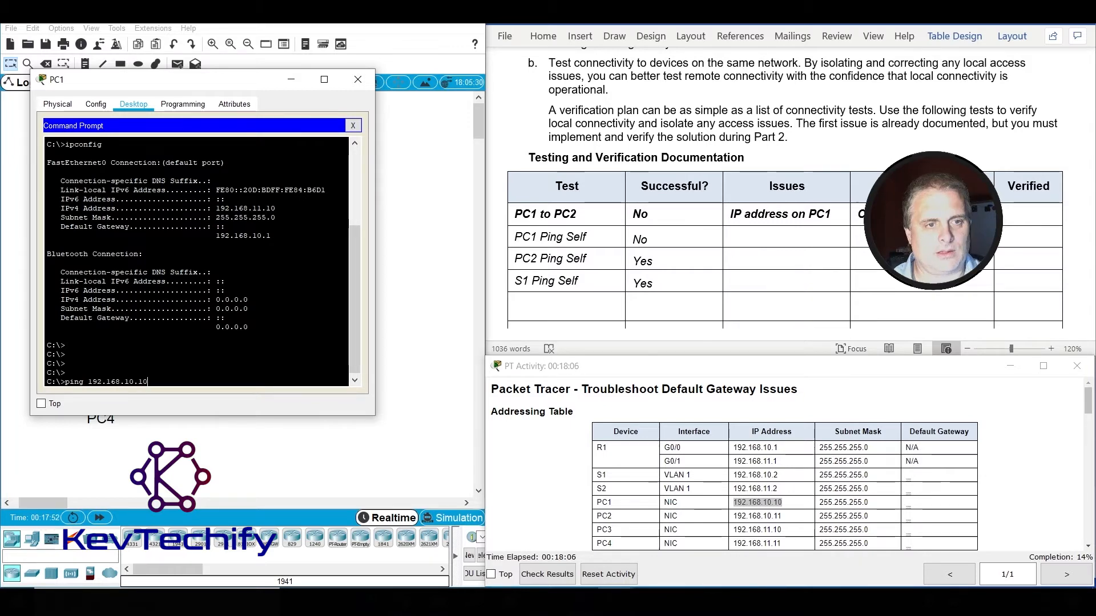
pyautogui.write('8.10.10')
pyautogui.press('Return')
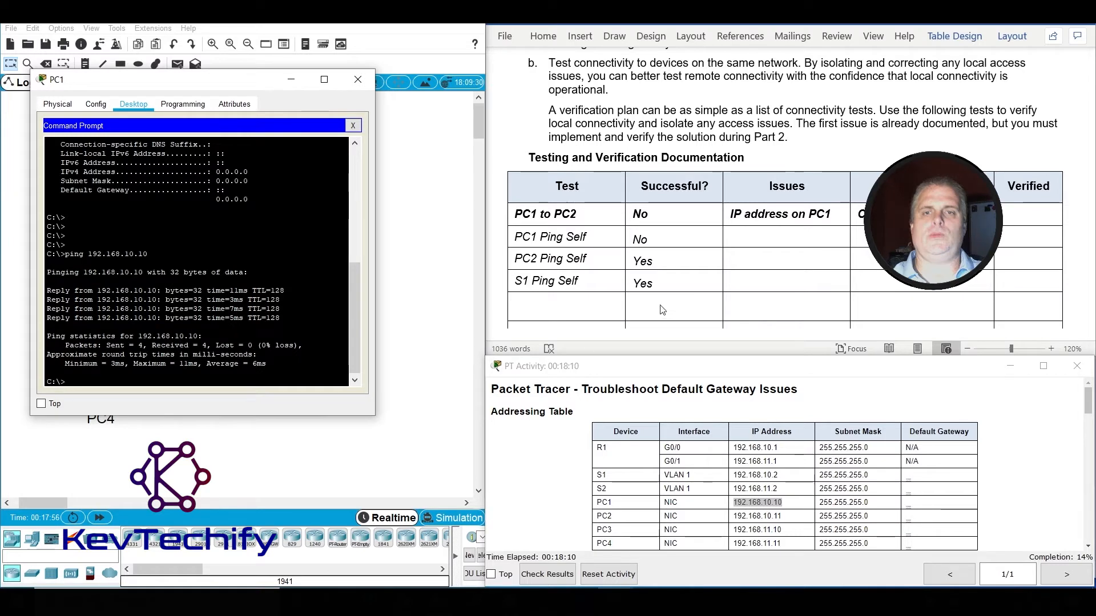
# Record the PC1 Ping Self issue as "IP address was wrong", fill in the solution, enter "Yes" as verified, and minimize the PC1 window.
pyautogui.click(783, 241)
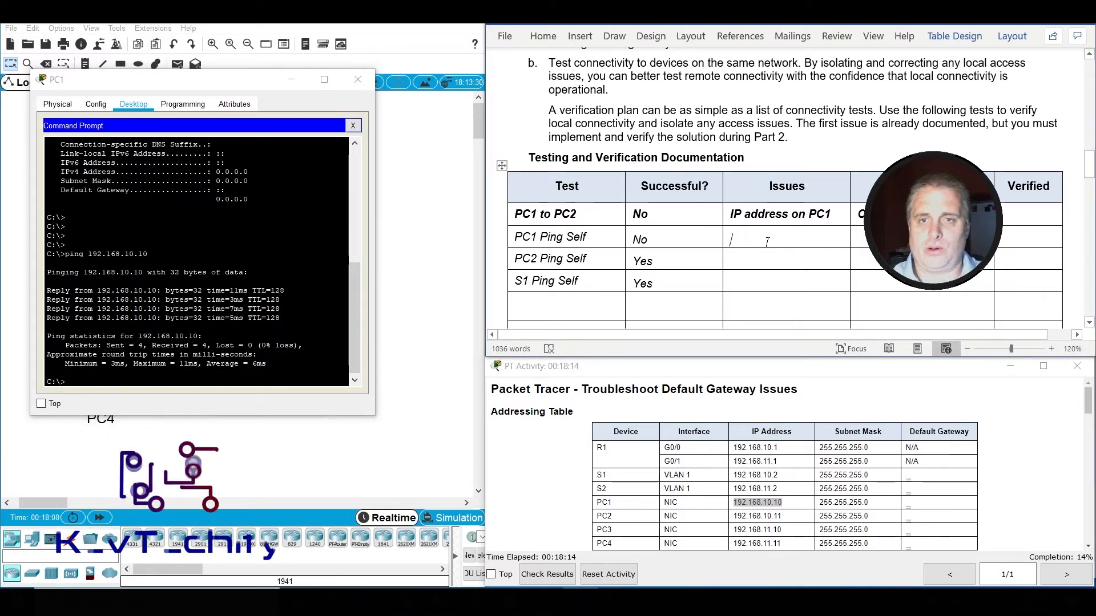
pyautogui.write('IP address')
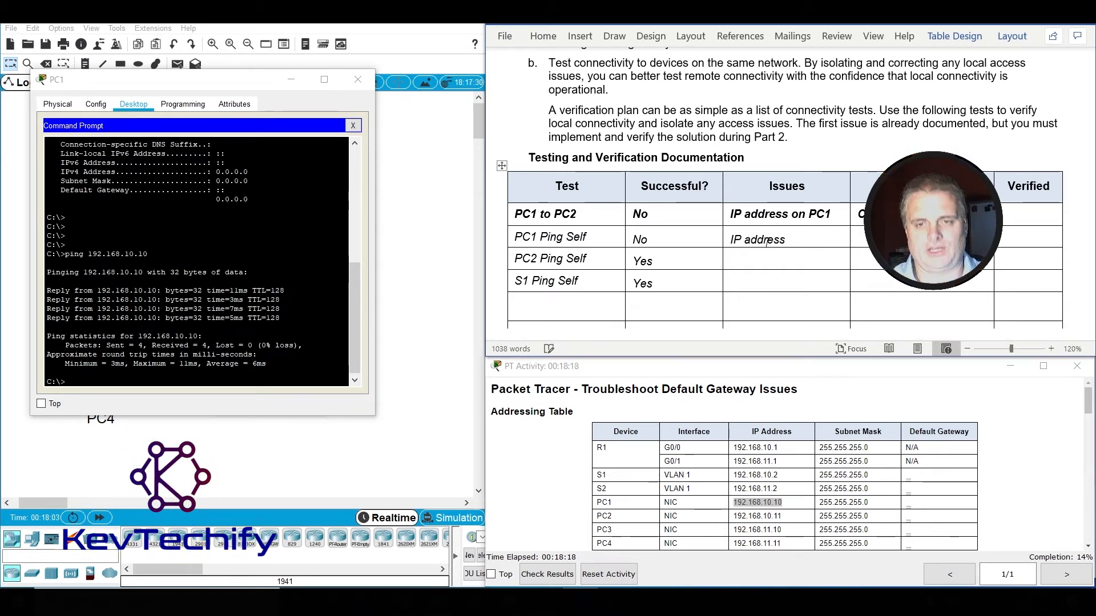
pyautogui.write(' was wrong')
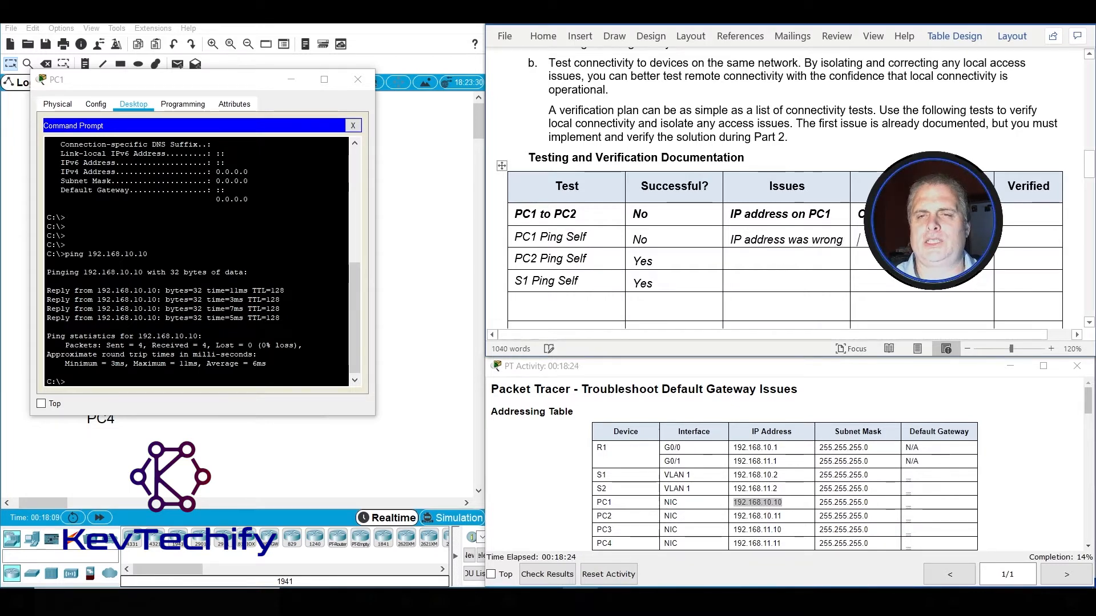
pyautogui.write('Ch')
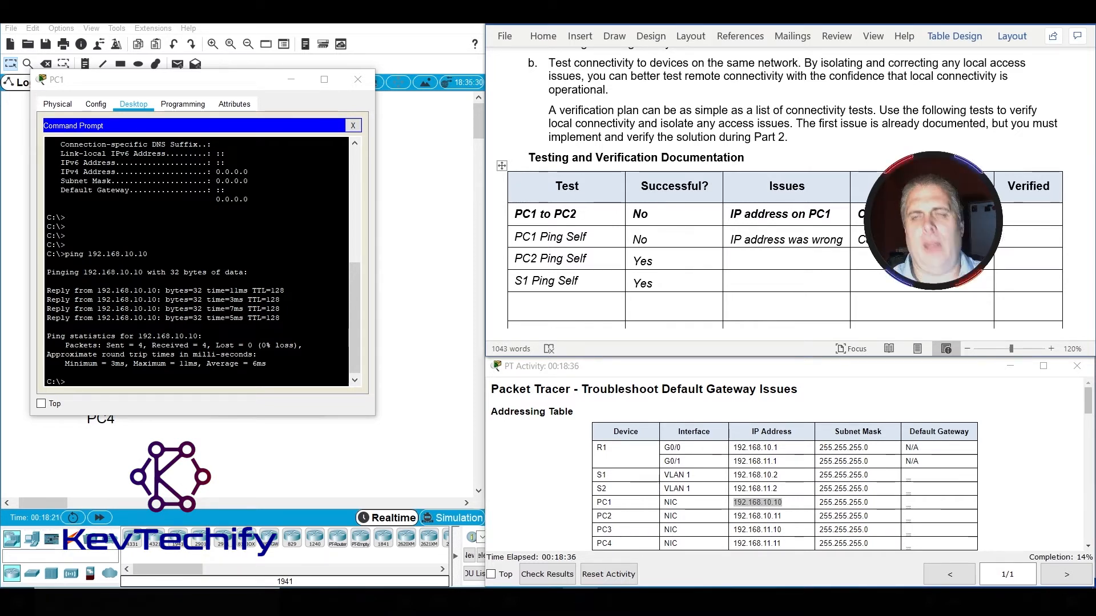
pyautogui.write('Yes')
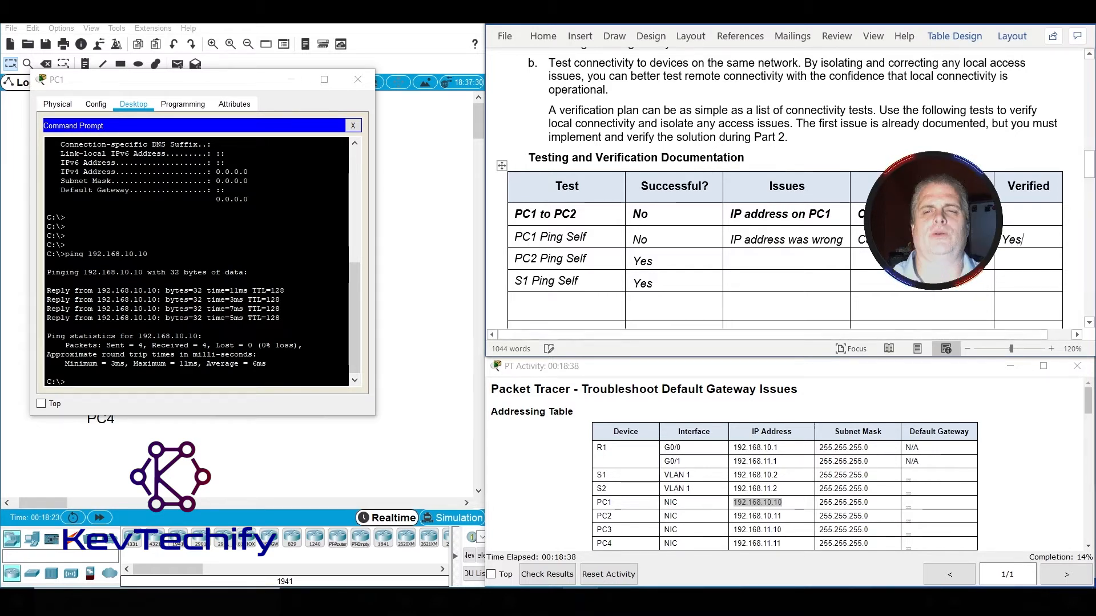
pyautogui.click(292, 80)
pyautogui.click(88, 135)
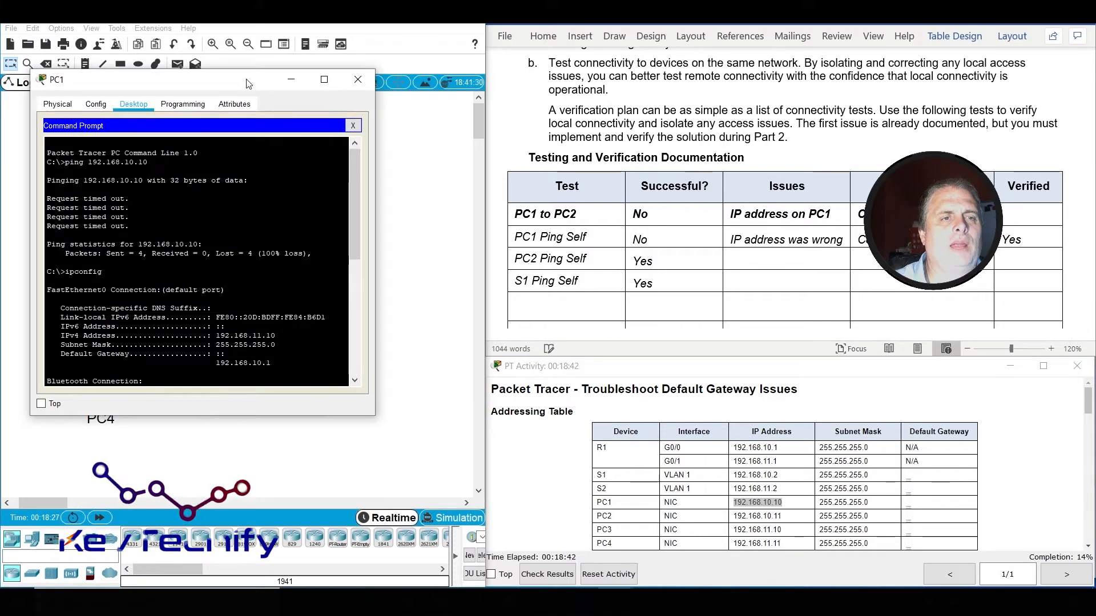
pyautogui.click(286, 81)
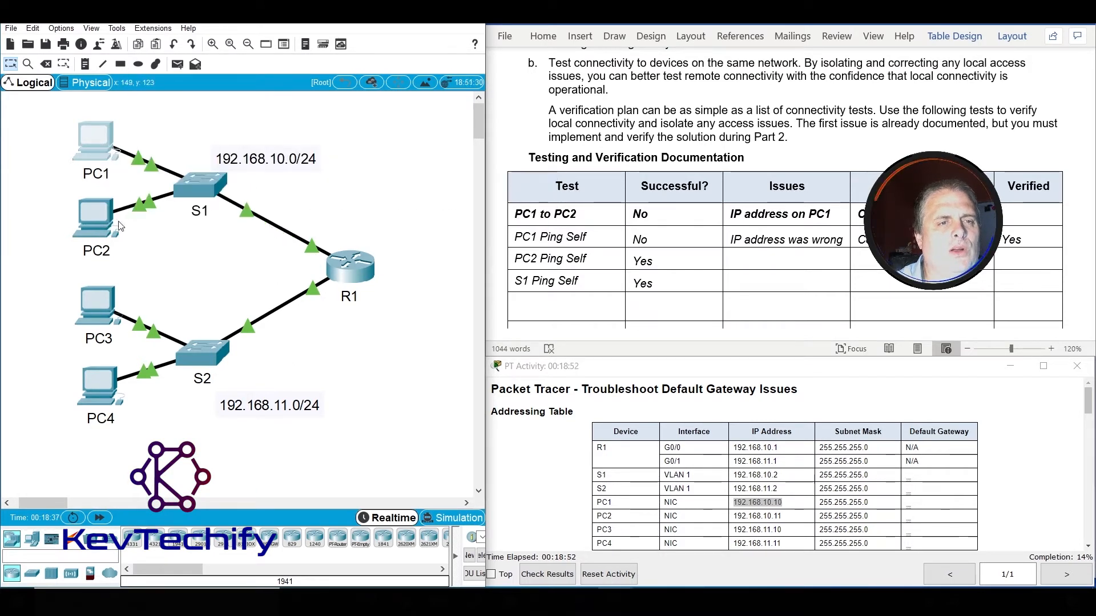
# Add the tests "PC1 to S1" and "PC2 to S1" in the next two rows of the testing and verification table.
pyautogui.click(562, 312)
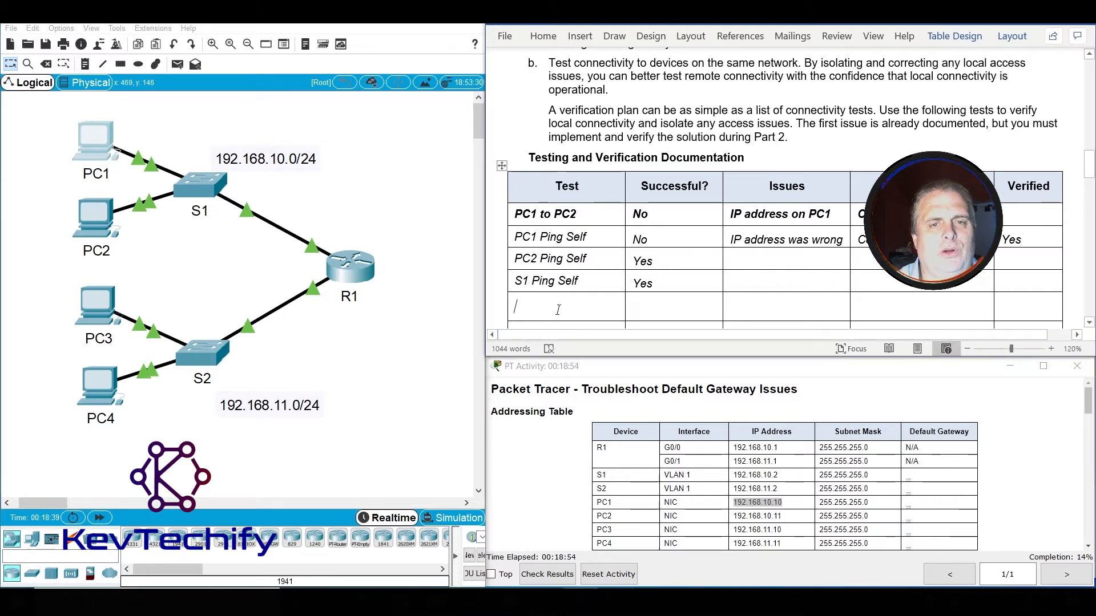
pyautogui.write('PC')
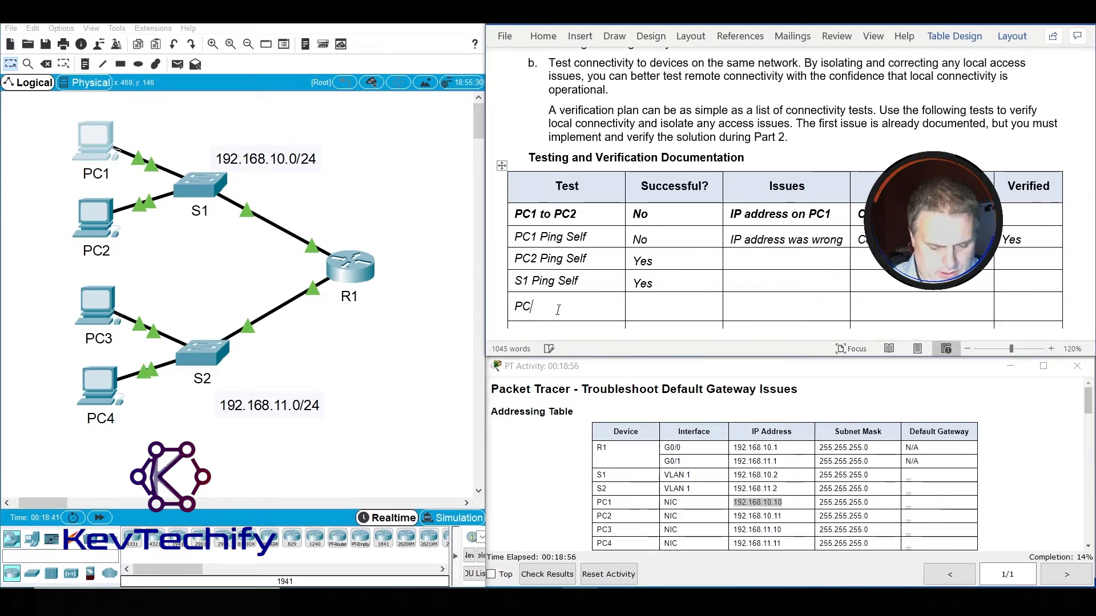
pyautogui.write('1 to S1')
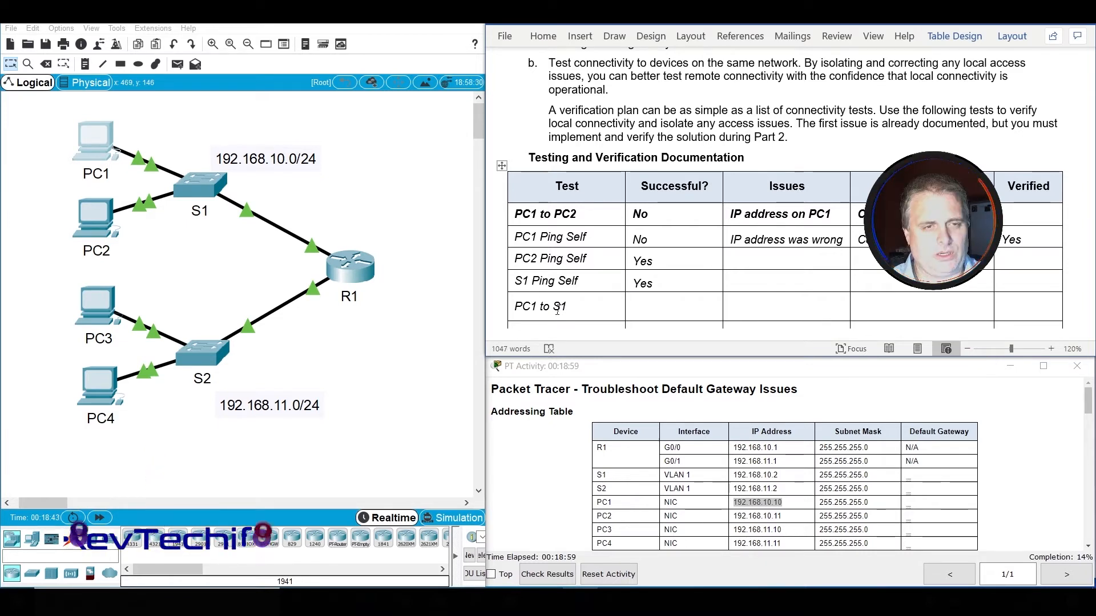
pyautogui.press('Down')
pyautogui.write('P')
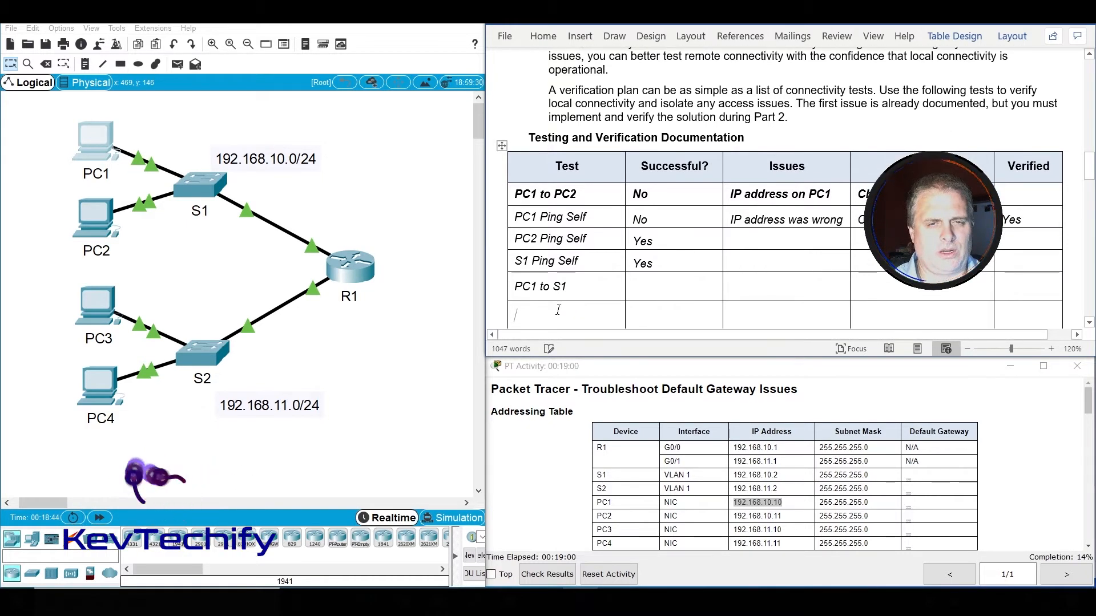
pyautogui.write('C2 to S1')
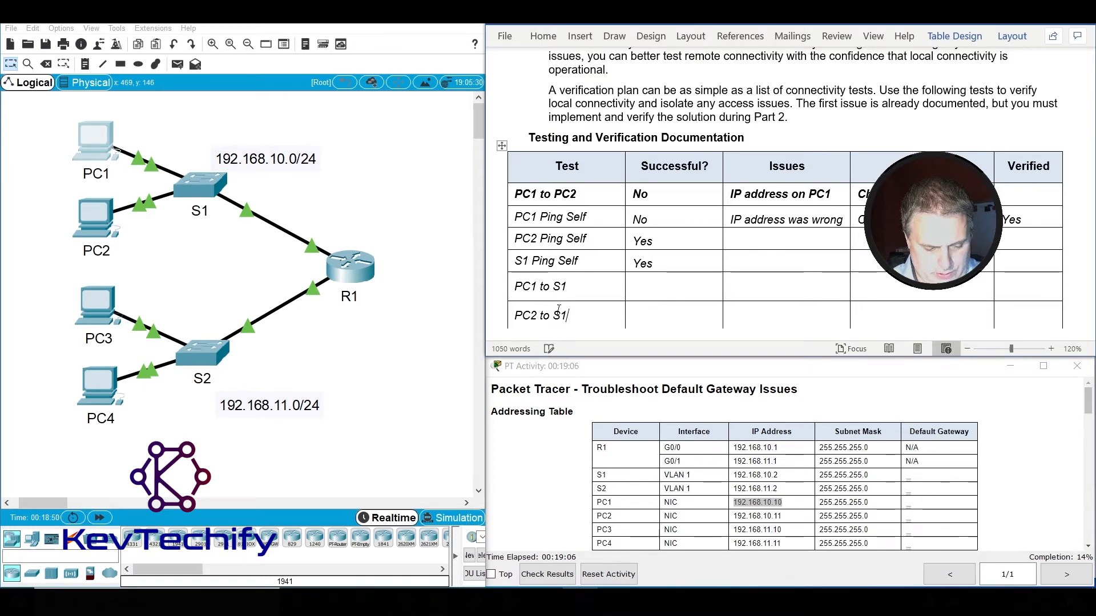
# Ping S1's VLAN 1 address from the addressing table, 192.168.10.2, in PC1's command prompt, and repeat the ping once.
pyautogui.click(101, 136)
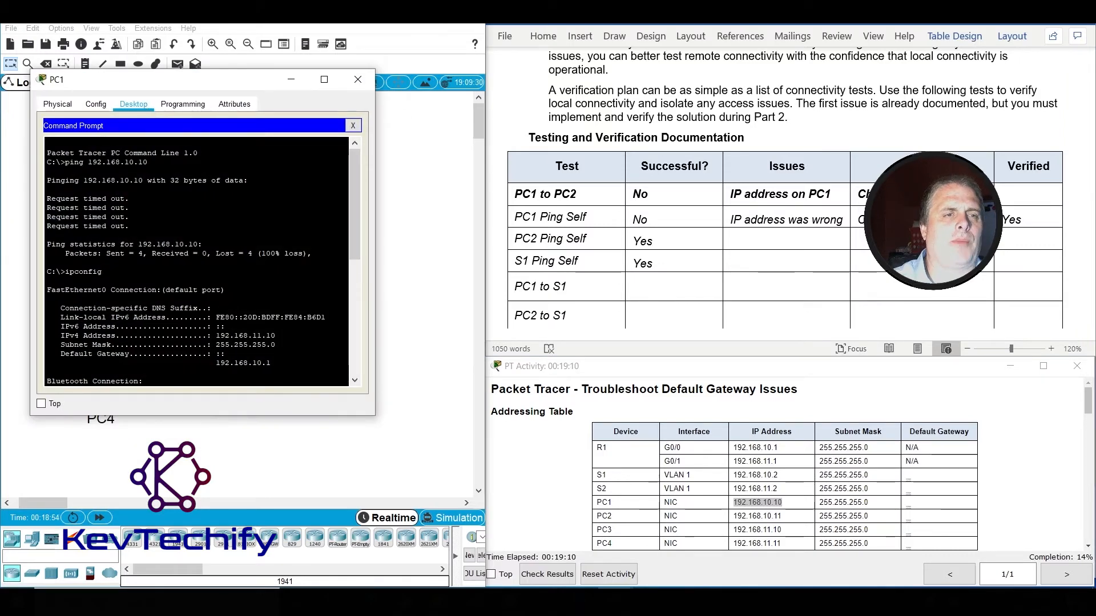
pyautogui.scroll(-10, 197, 259)
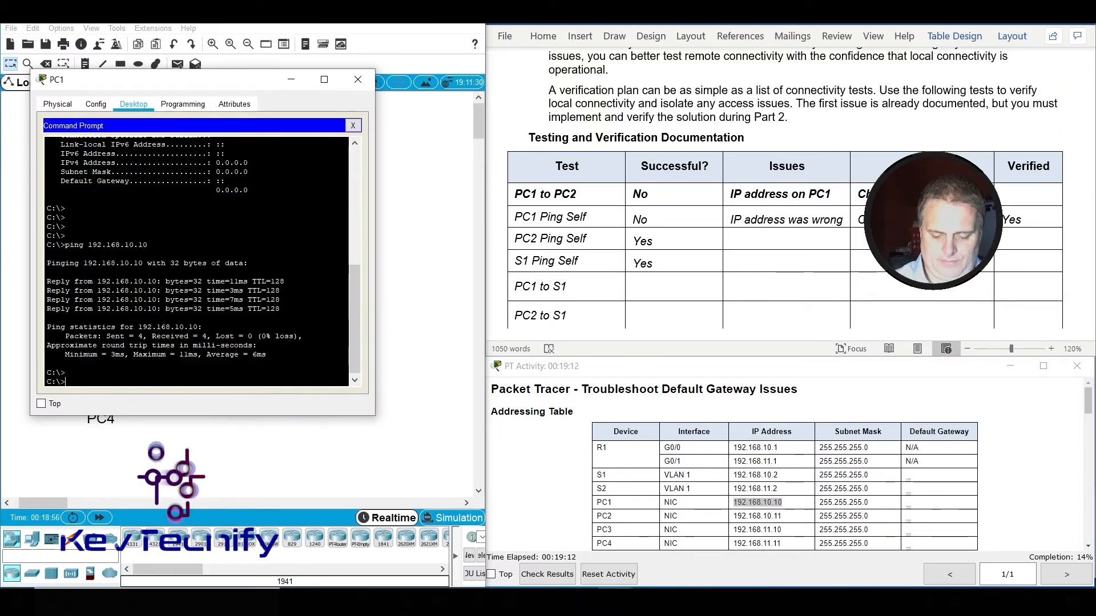
pyautogui.write('ping')
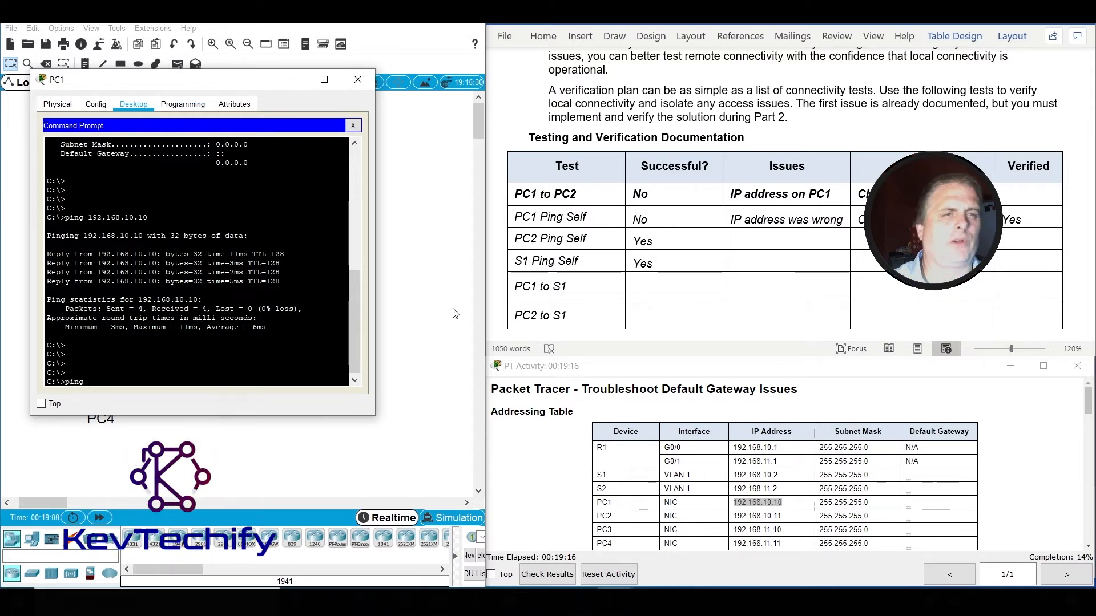
pyautogui.click(742, 501)
pyautogui.moveTo(735, 475); pyautogui.dragTo(797, 481)
pyautogui.click(735, 477)
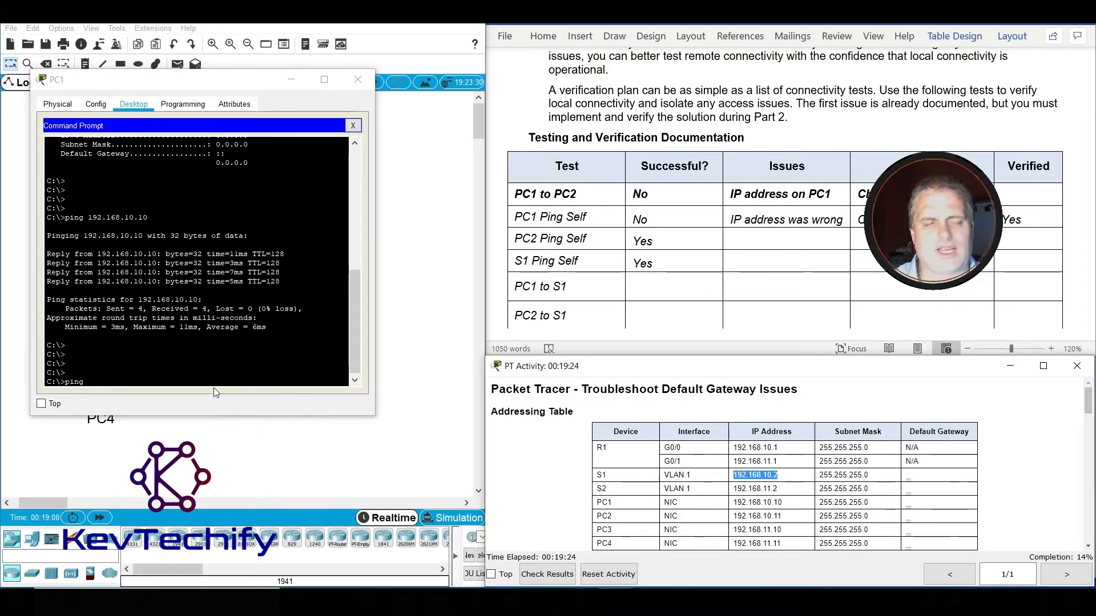
pyautogui.click(178, 378)
pyautogui.write('192')
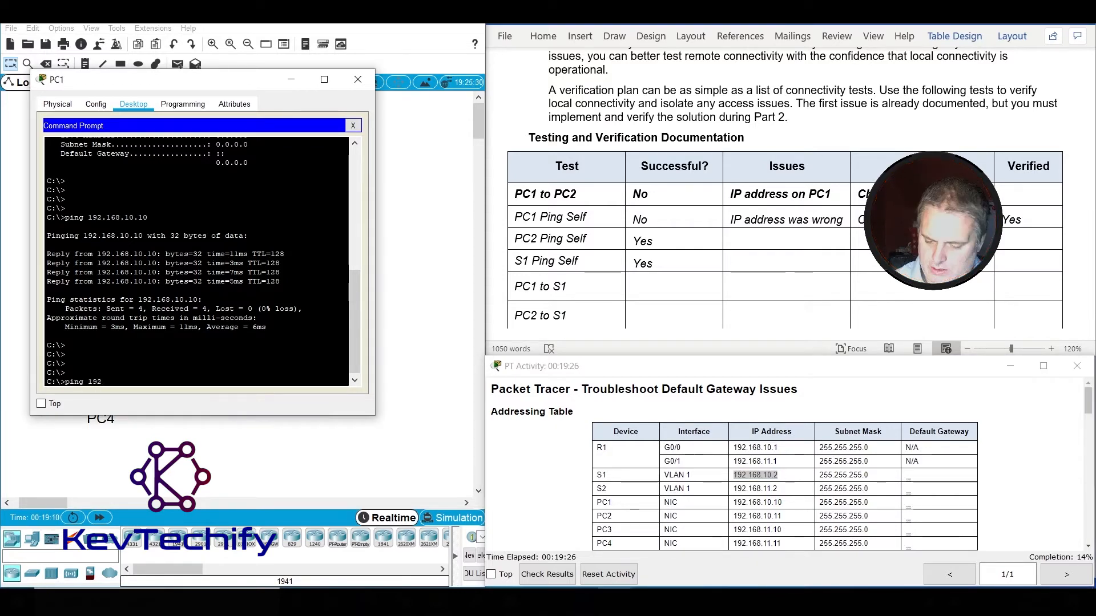
pyautogui.write('.168.10.2')
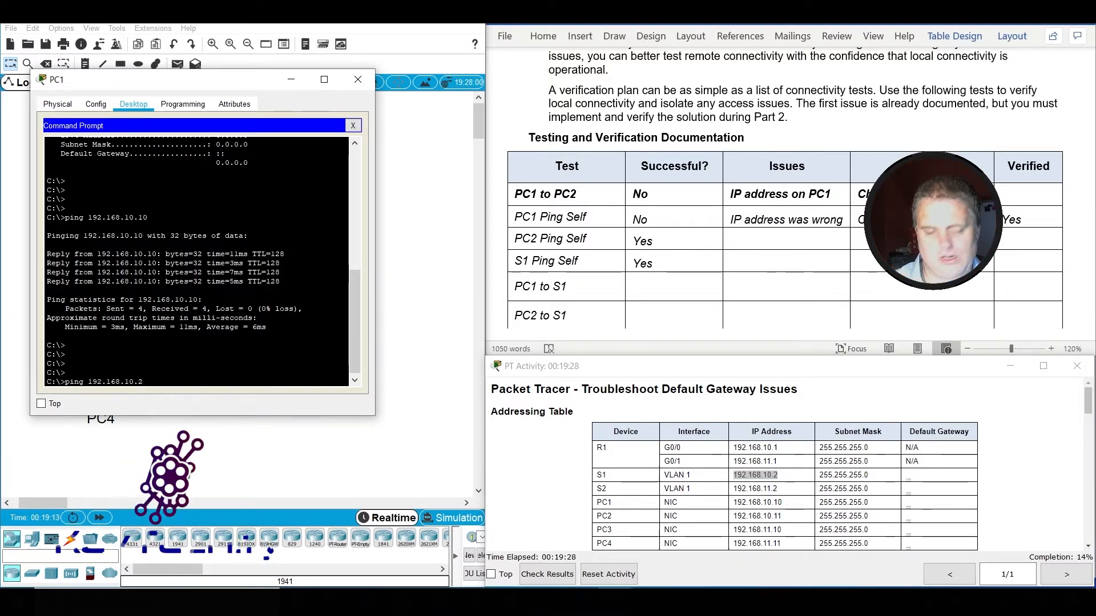
pyautogui.press('Return')
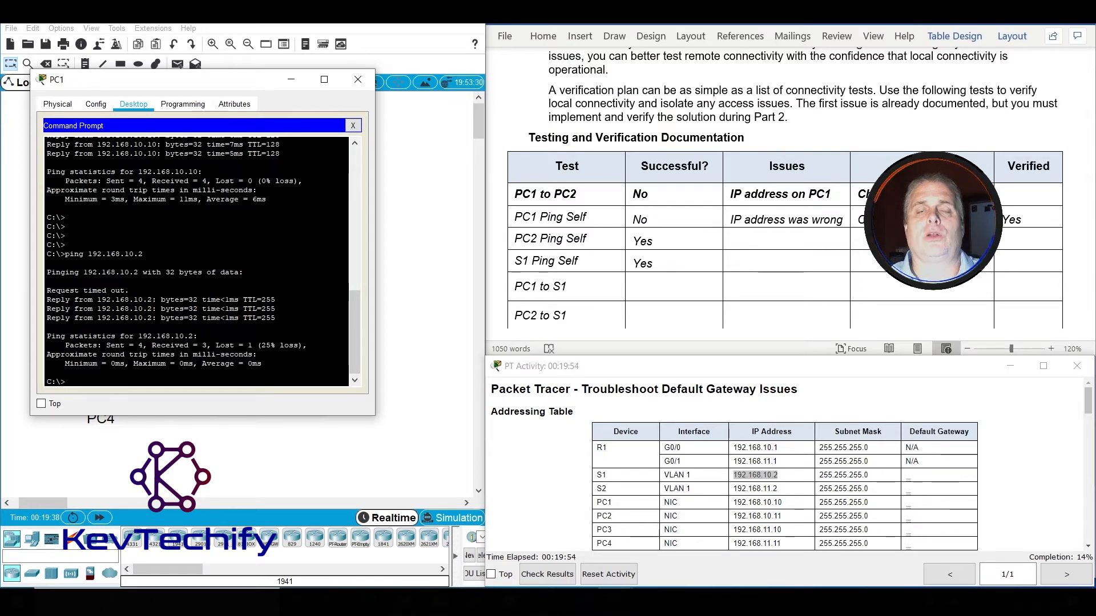
pyautogui.press('Return')
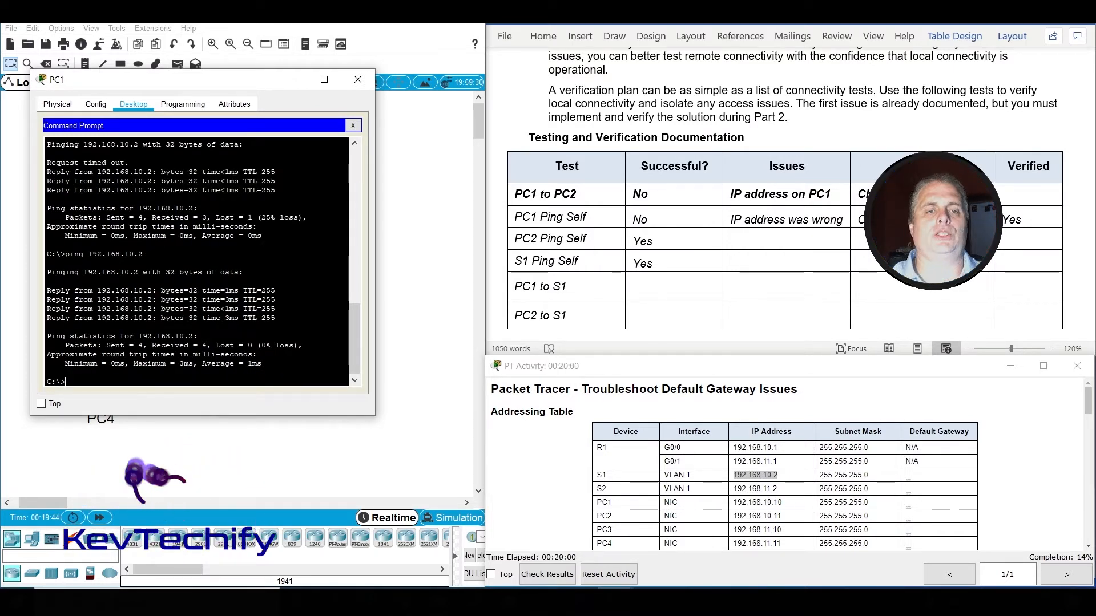
# Record "Yes" as successful for the PC1 to S1 test and minimize the PC1 window.
pyautogui.click(685, 294)
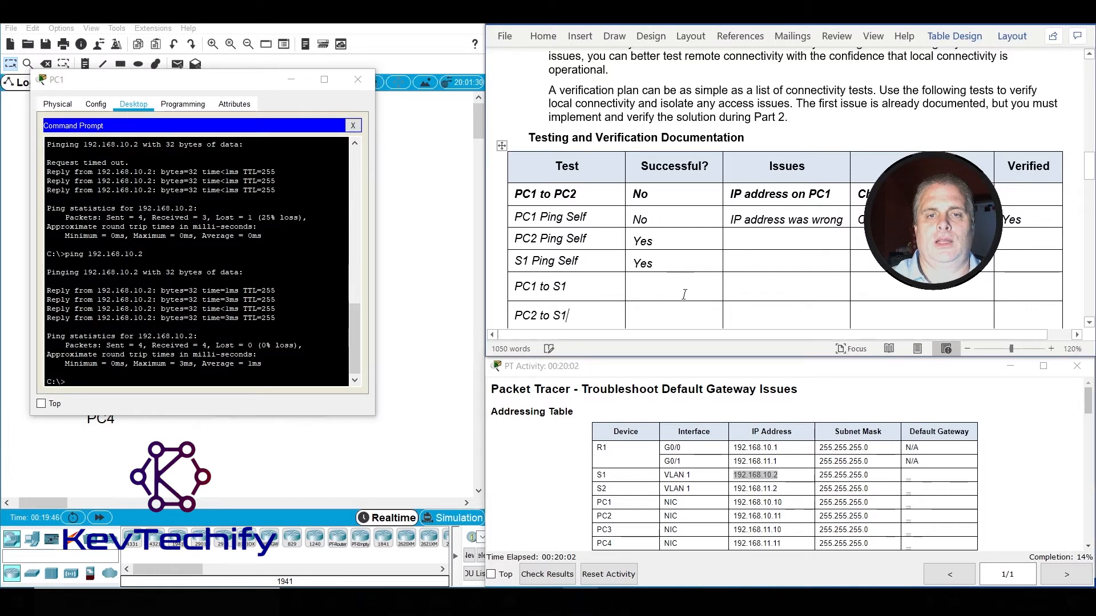
pyautogui.write('Yews')
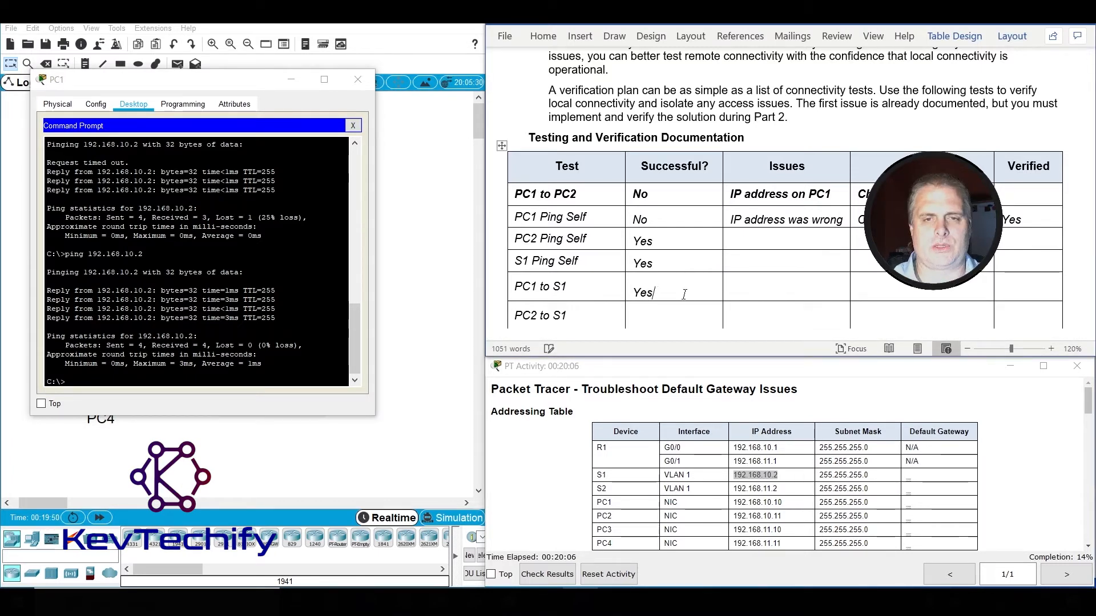
pyautogui.click(293, 81)
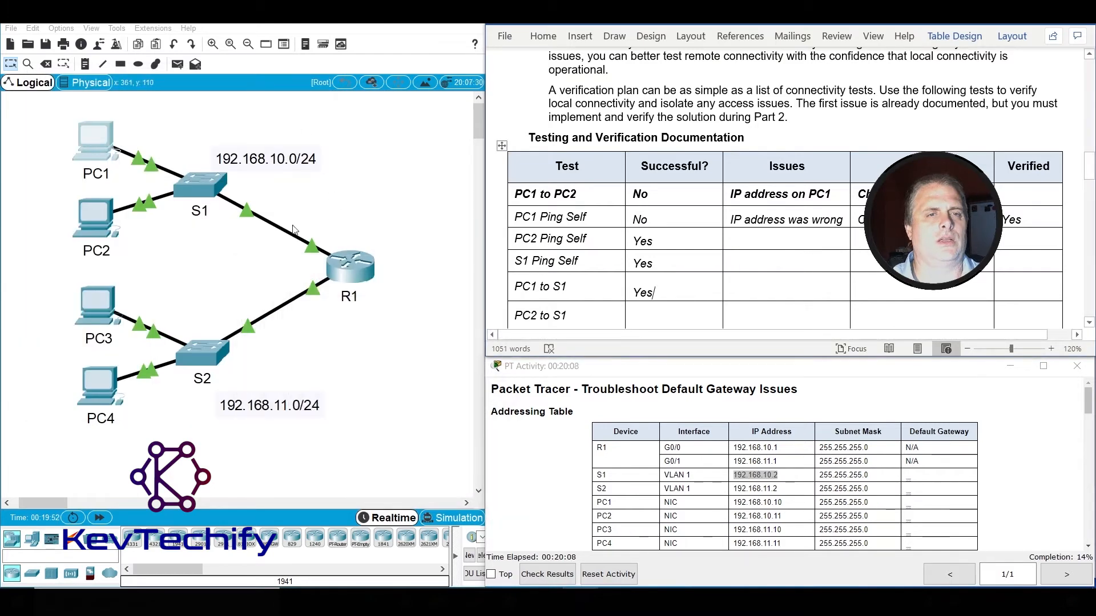
# Open PC2's command prompt, ping S1 at 192.168.10.2, and run the same ping a second time.
pyautogui.click(95, 219)
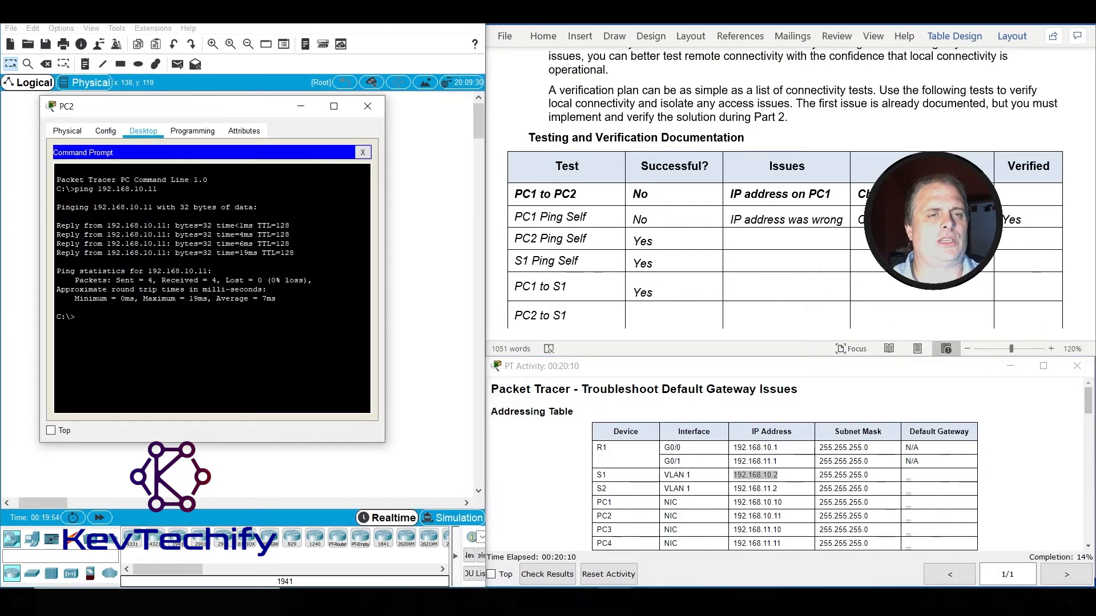
pyautogui.write('ping ')
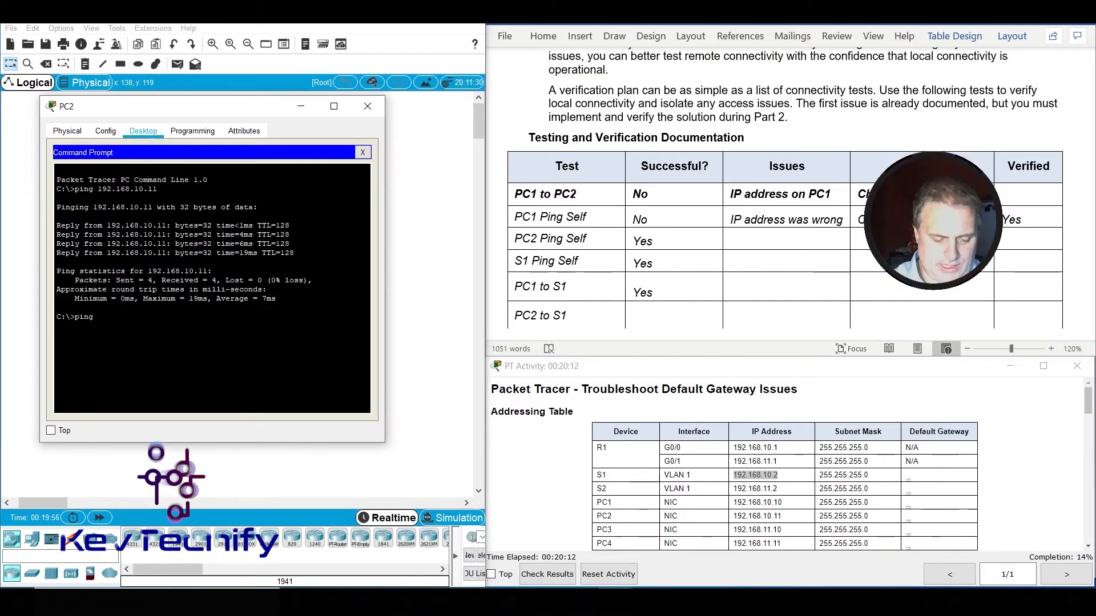
pyautogui.write('192')
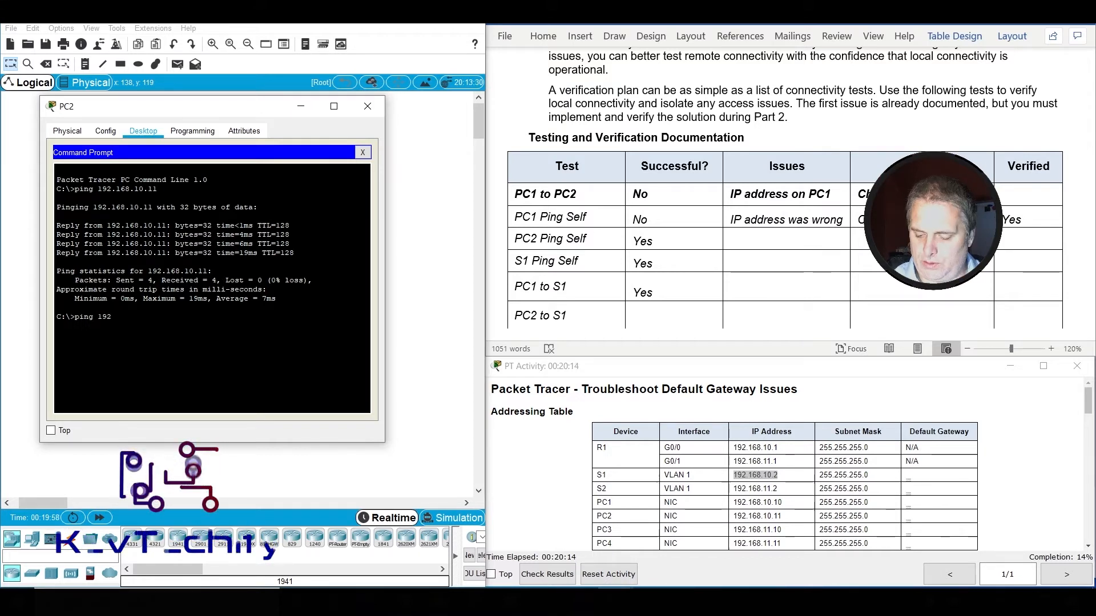
pyautogui.write('.168.10.')
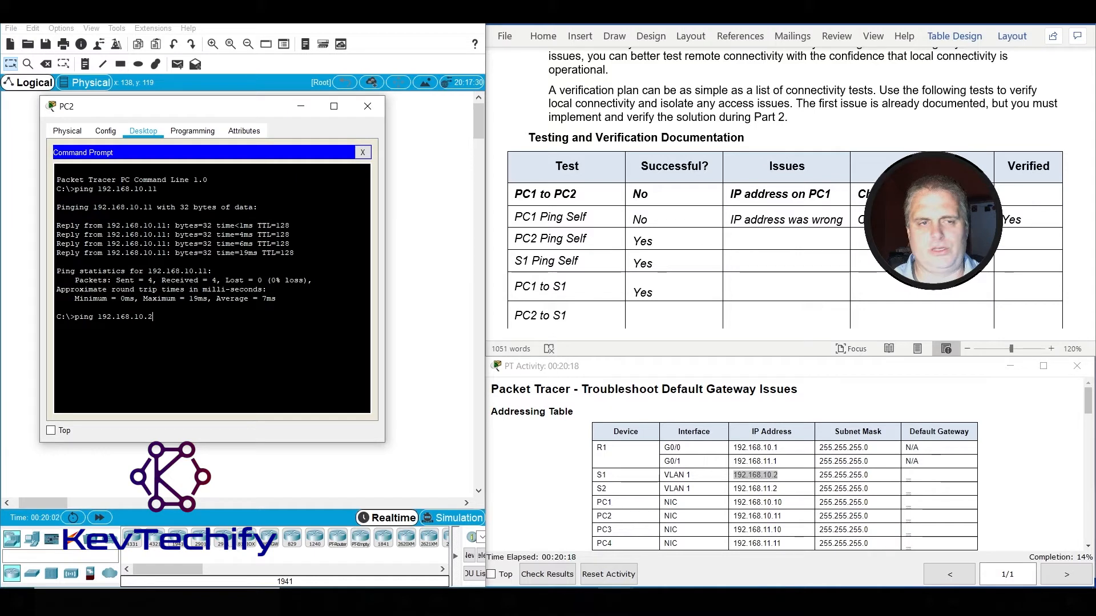
pyautogui.write('2')
pyautogui.press('Return')
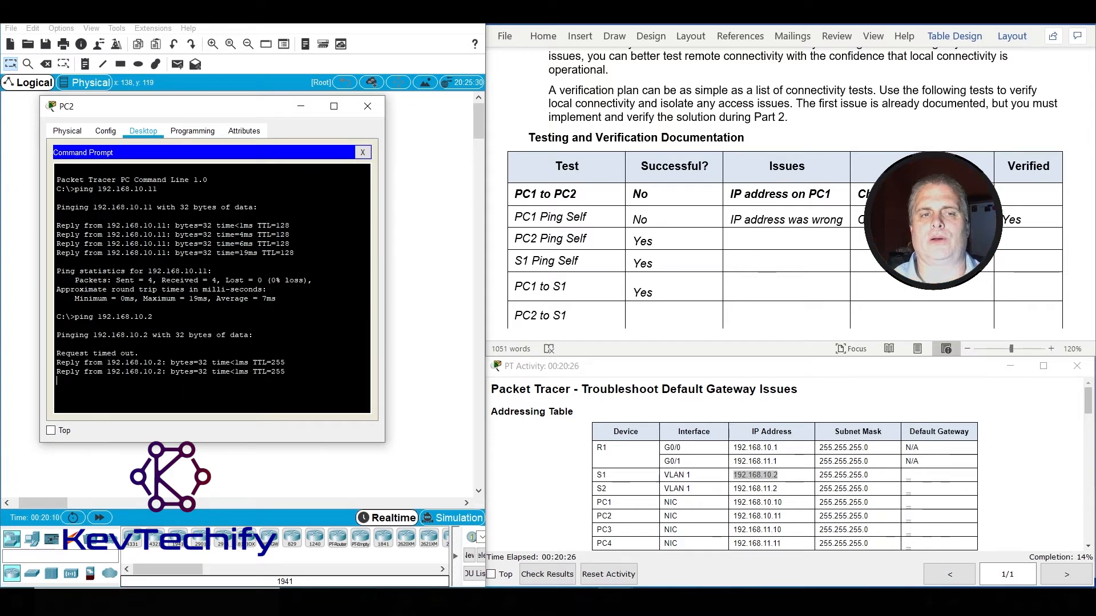
pyautogui.press('Up')
pyautogui.press('Return')
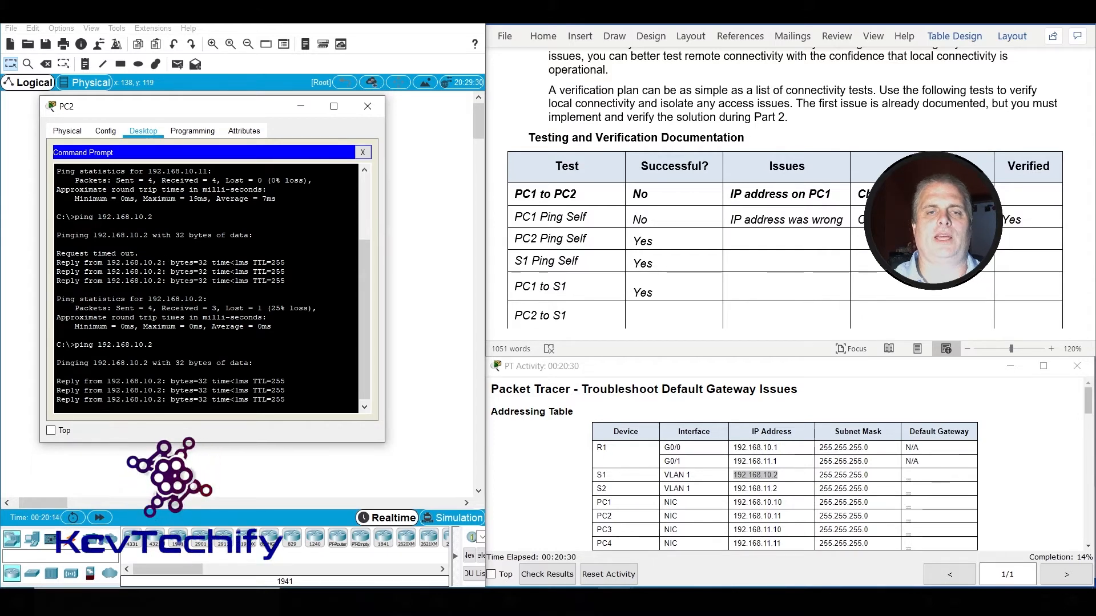
# Record "Yes" as successful for the PC2 to S1 test and close the PC2 window.
pyautogui.click(658, 294)
pyautogui.click(661, 318)
pyautogui.write('Yes')
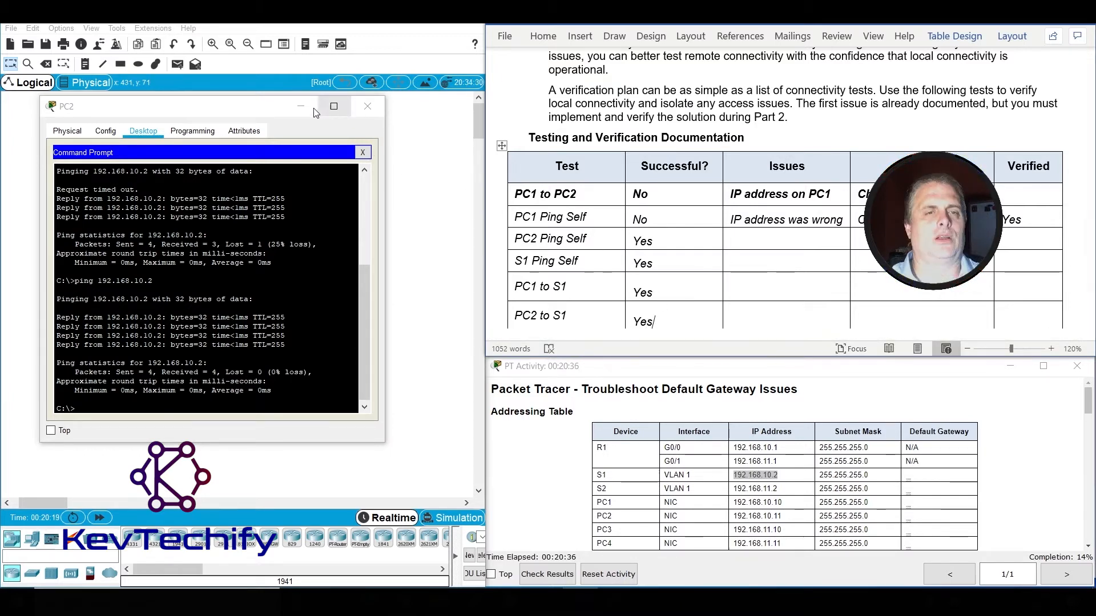
pyautogui.click(368, 106)
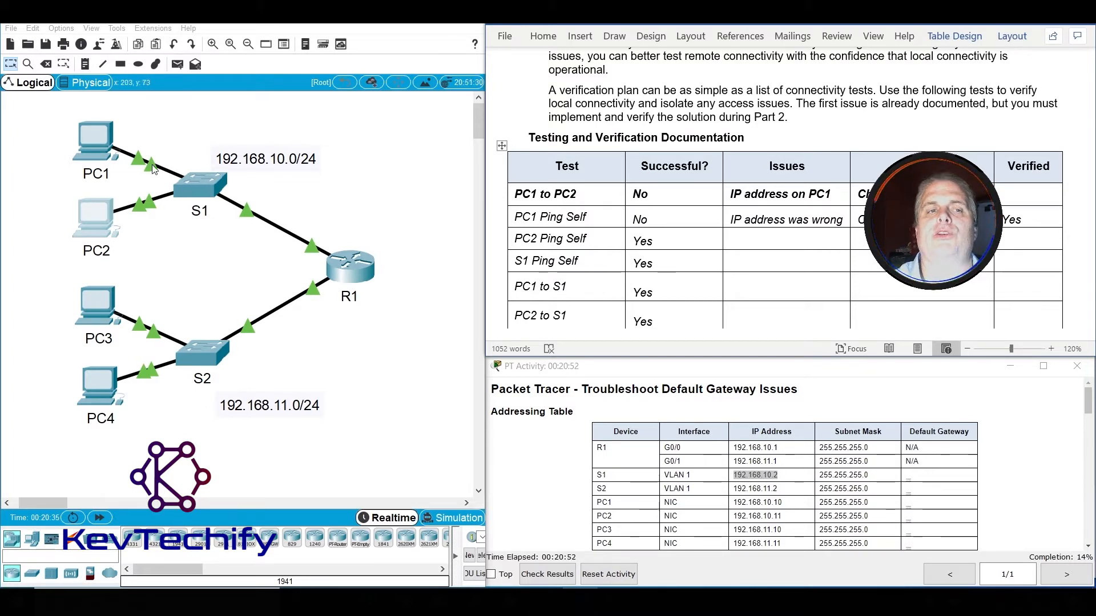
pyautogui.click(94, 139)
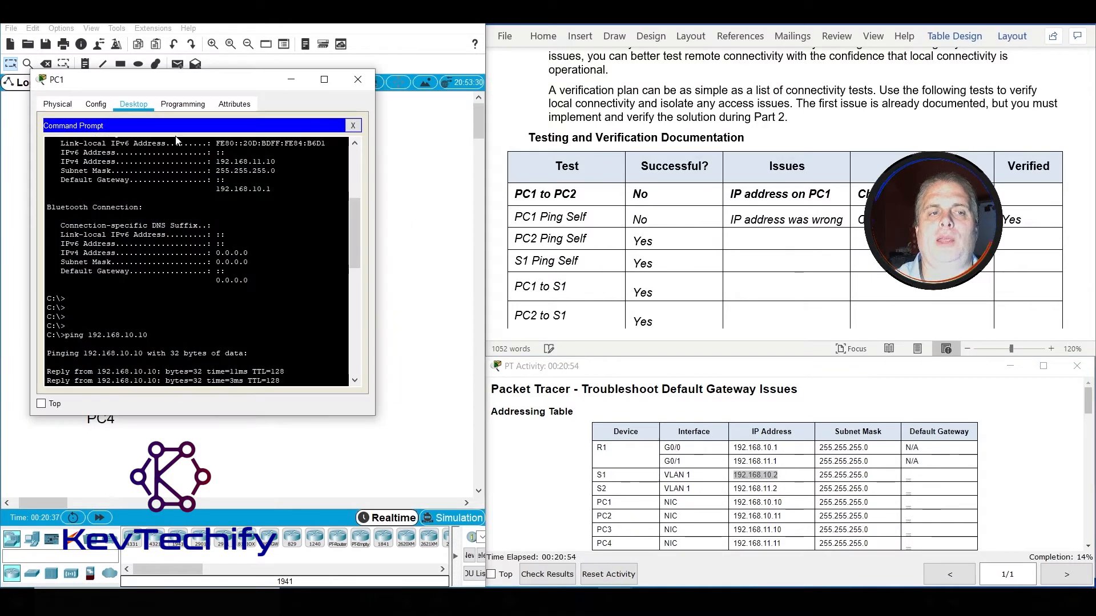
pyautogui.click(357, 79)
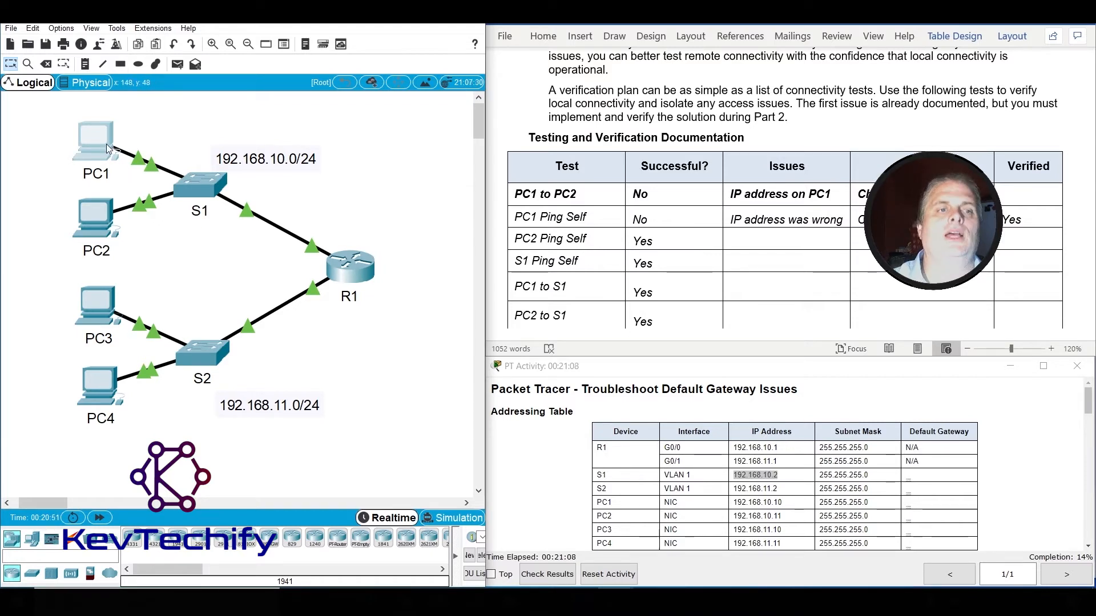
# Add the tests "PC1 to DG", "PC2 to DG" and "S1 to DG" in the next three rows of the testing and verification table.
pyautogui.scroll(-5, 661, 195)
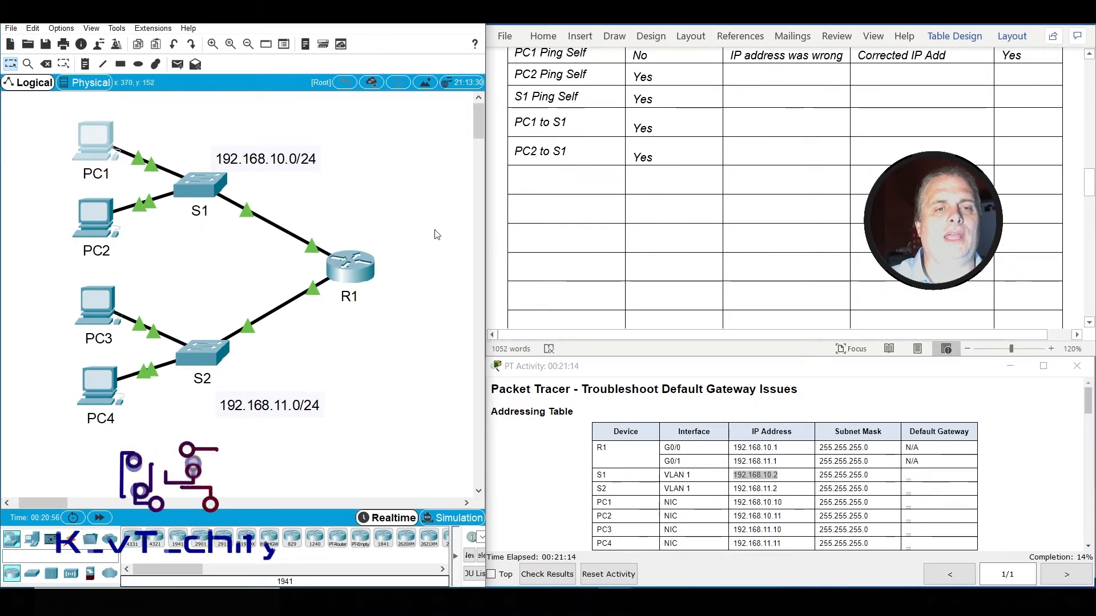
pyautogui.click(539, 190)
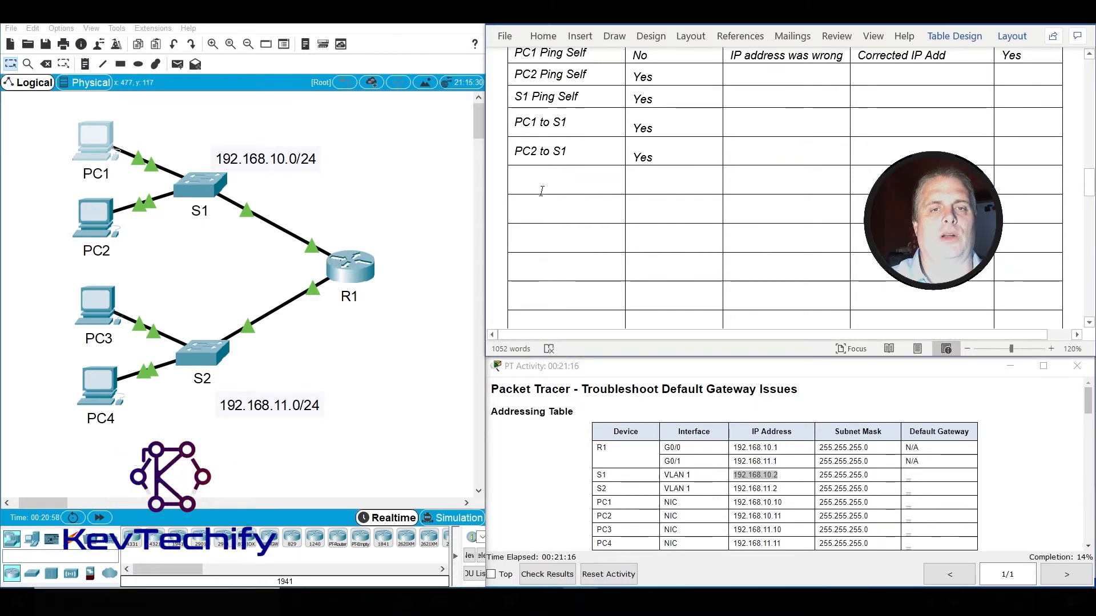
pyautogui.write('PC1 to DG')
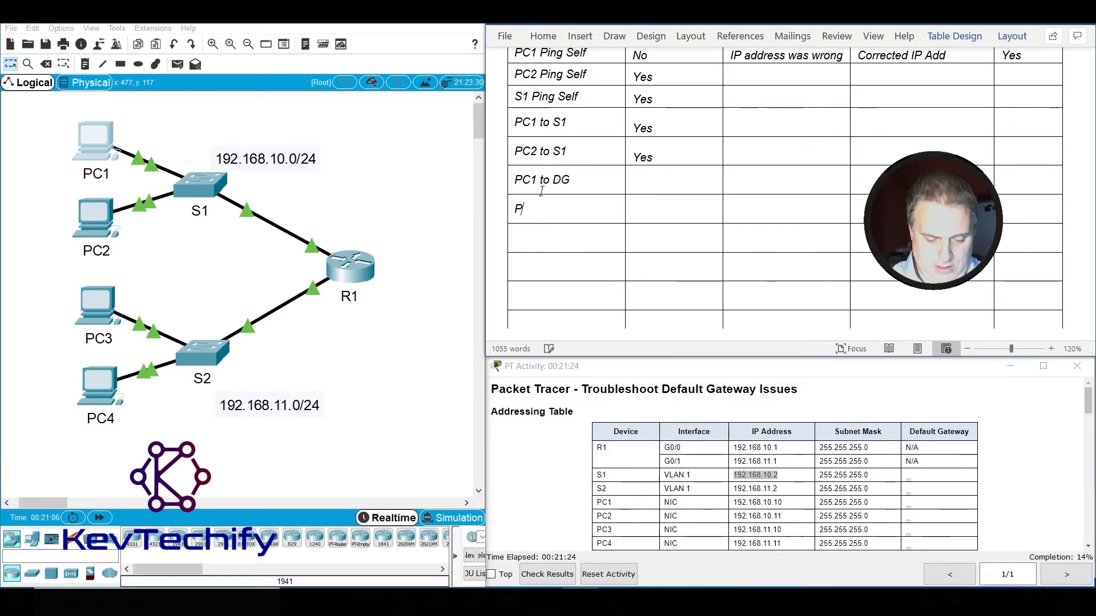
pyautogui.write('PC2 to DG')
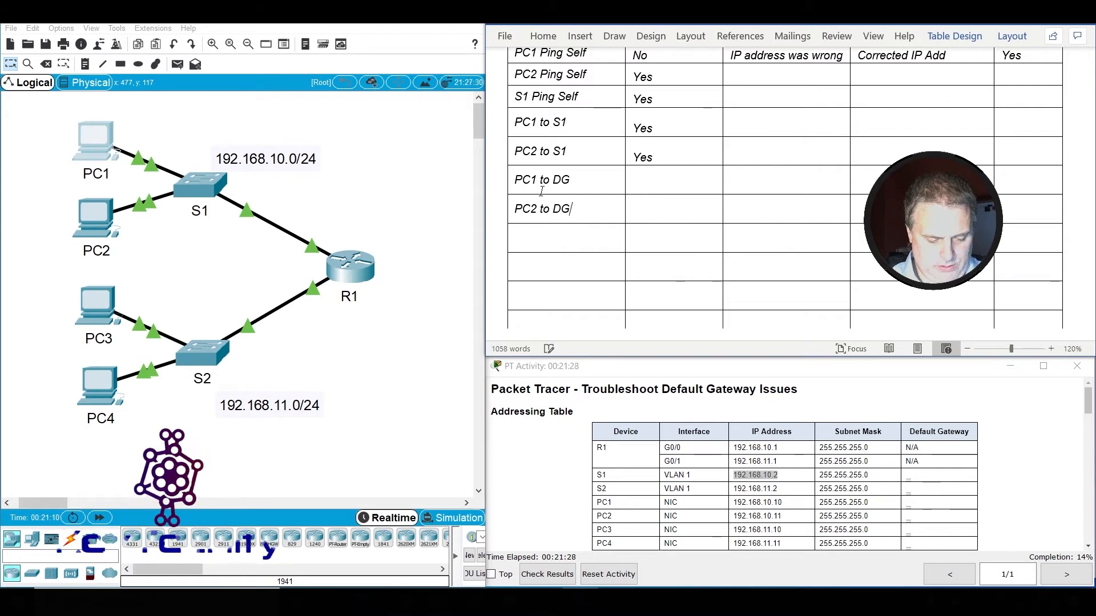
pyautogui.press('Down')
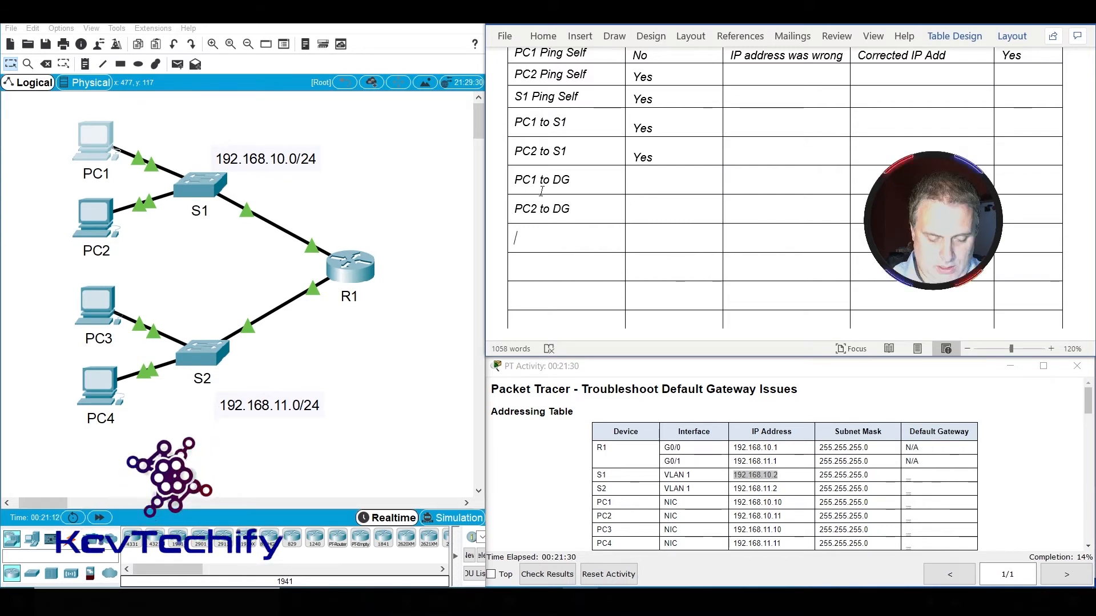
pyautogui.write('S1 to DG')
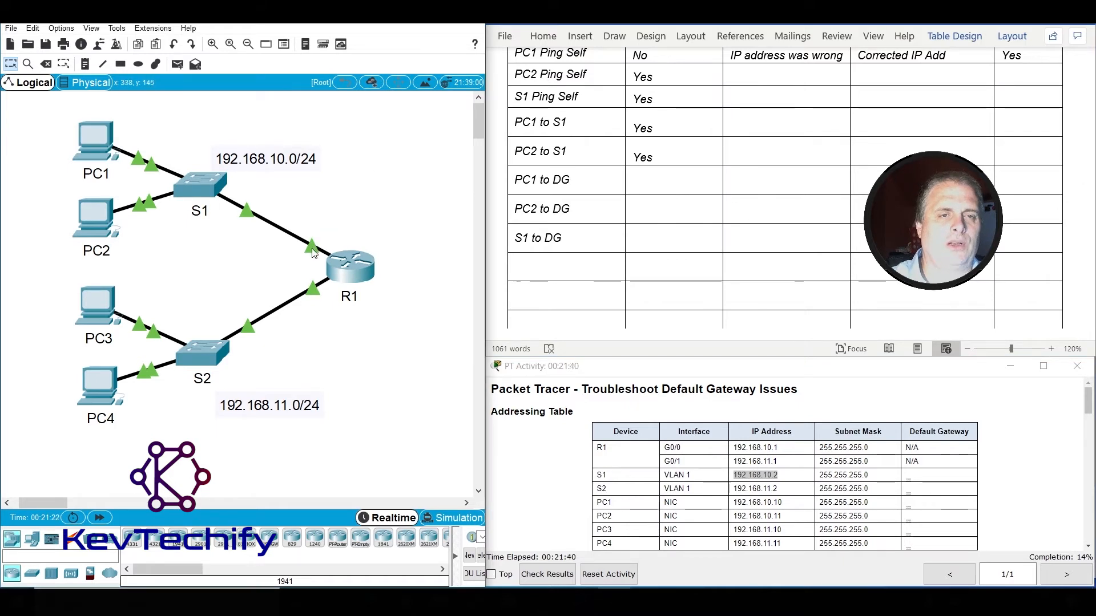
# Check R1's interface addresses, ping the default gateway 192.168.10.1 from PC1's command prompt, and minimize the PC1 window.
pyautogui.moveTo(307, 254)
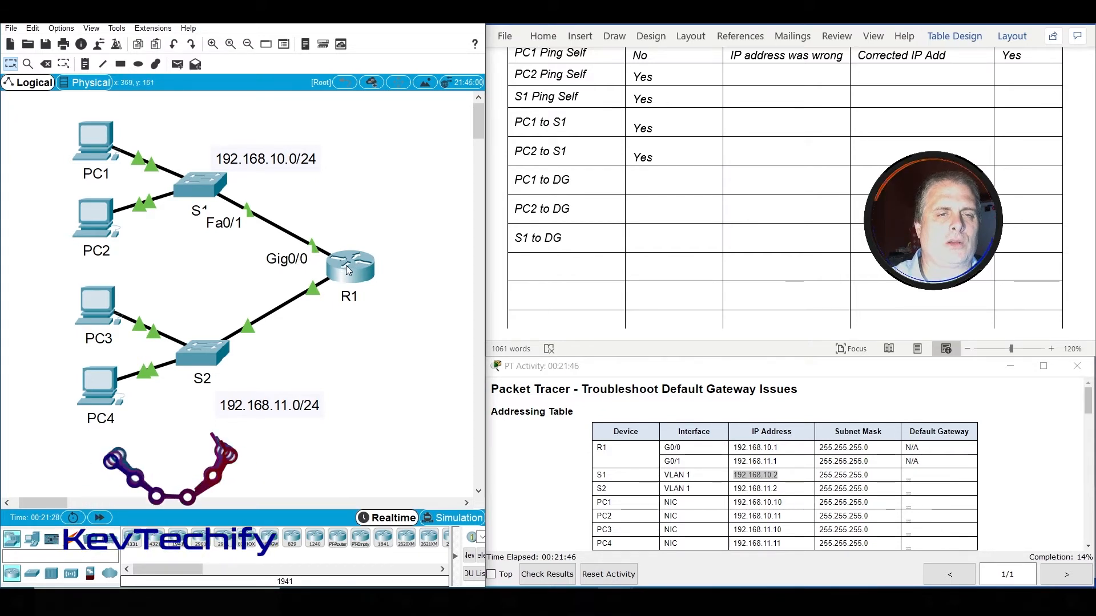
pyautogui.moveTo(348, 270)
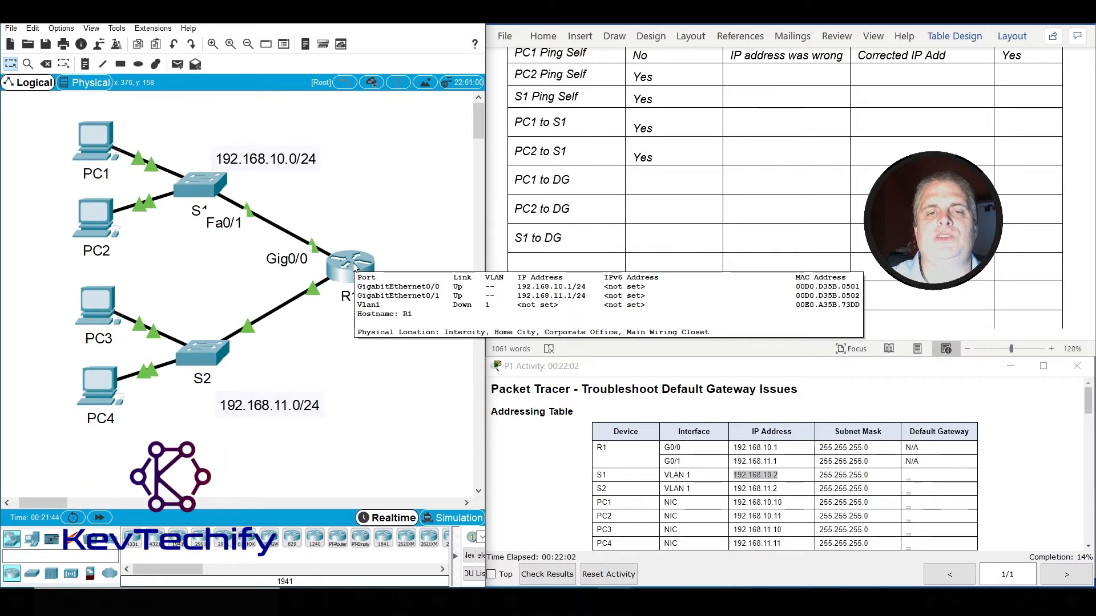
pyautogui.click(94, 139)
pyautogui.scroll(-13, 197, 262)
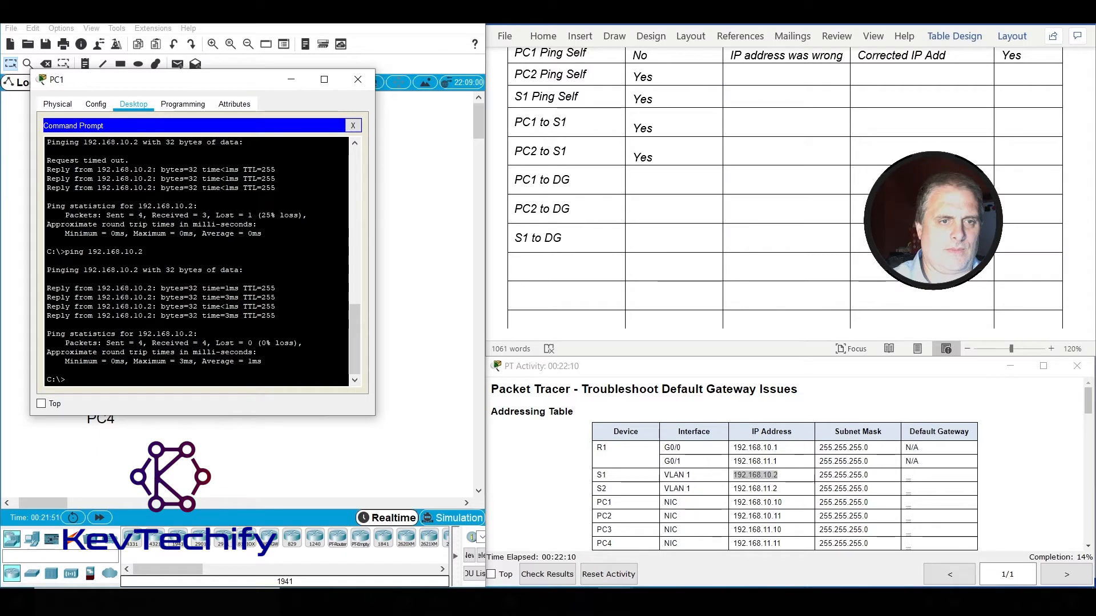
pyautogui.press('Return')
pyautogui.press('Return')
pyautogui.press('Return')
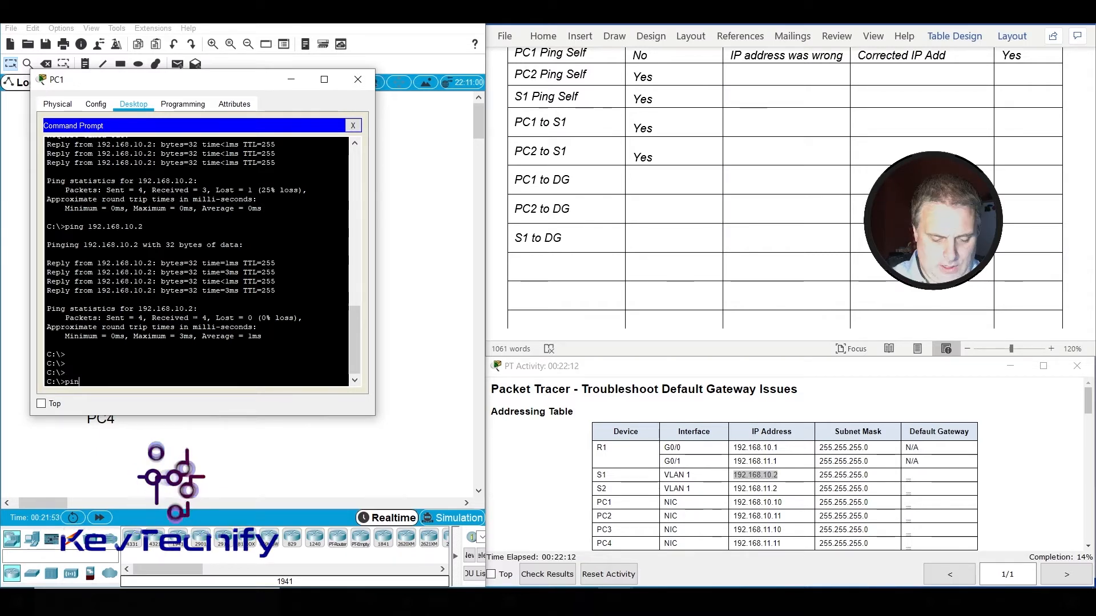
pyautogui.write('ping 192.168')
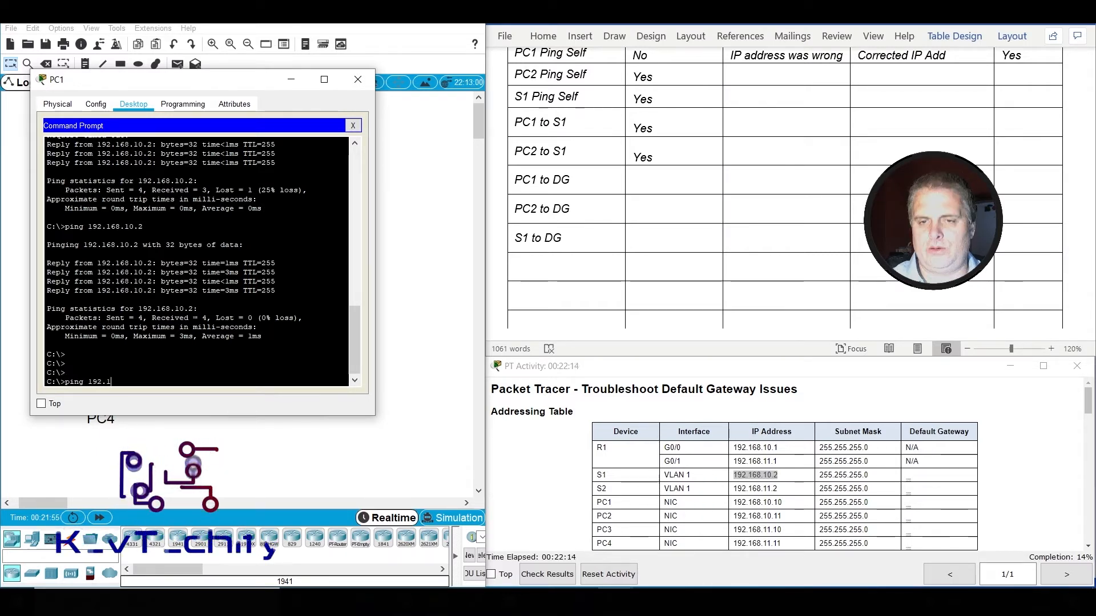
pyautogui.write('.')
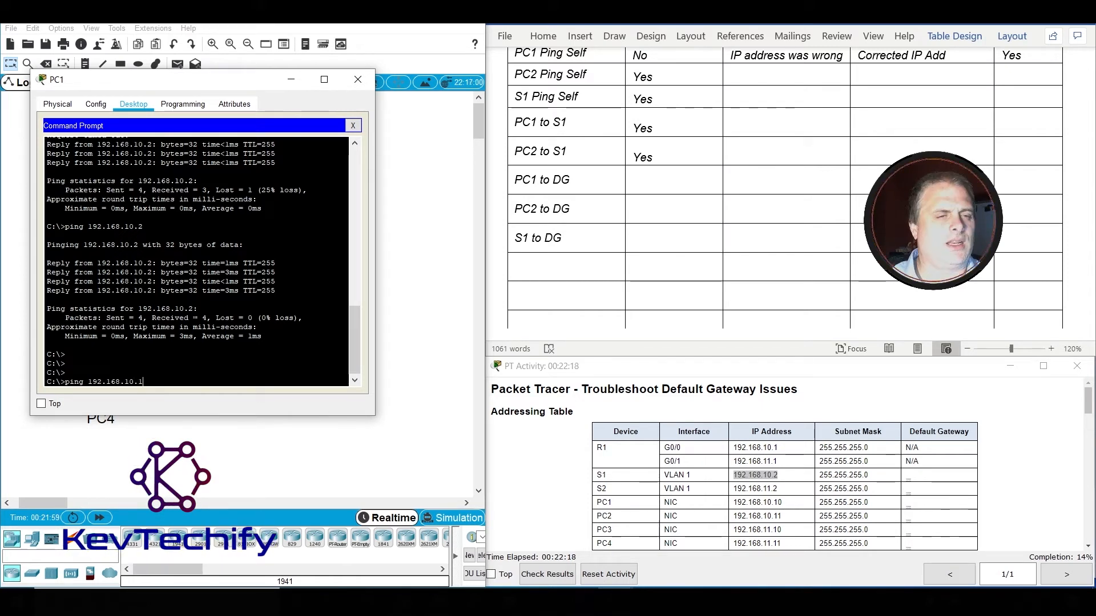
pyautogui.write('10.1')
pyautogui.press('Return')
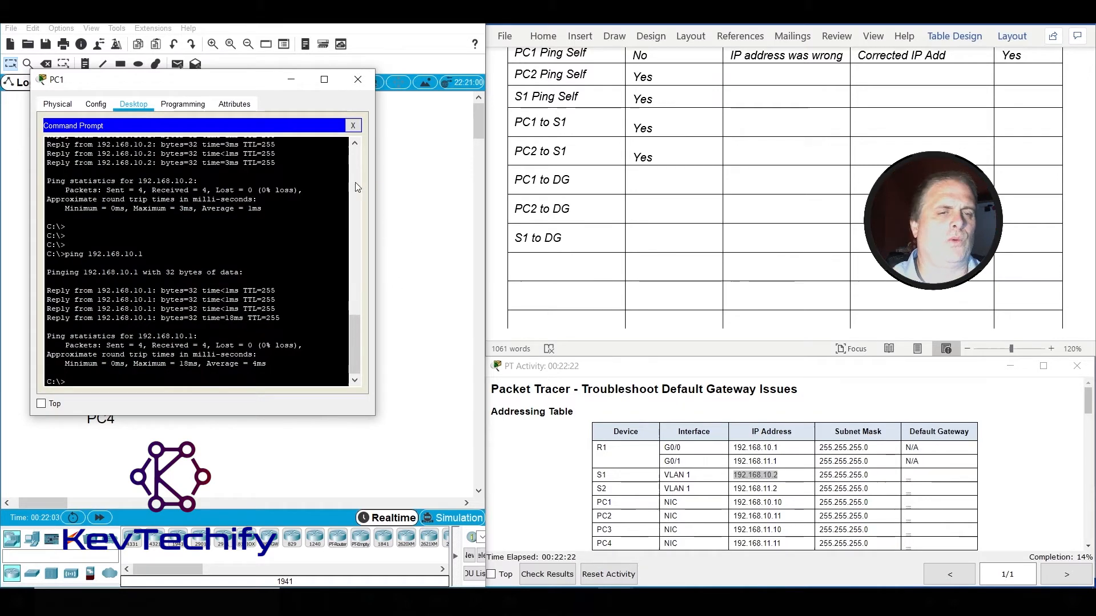
pyautogui.click(303, 80)
# Ping the default gateway 192.168.10.1 from PC2's command prompt and close the PC2 window.
pyautogui.click(91, 219)
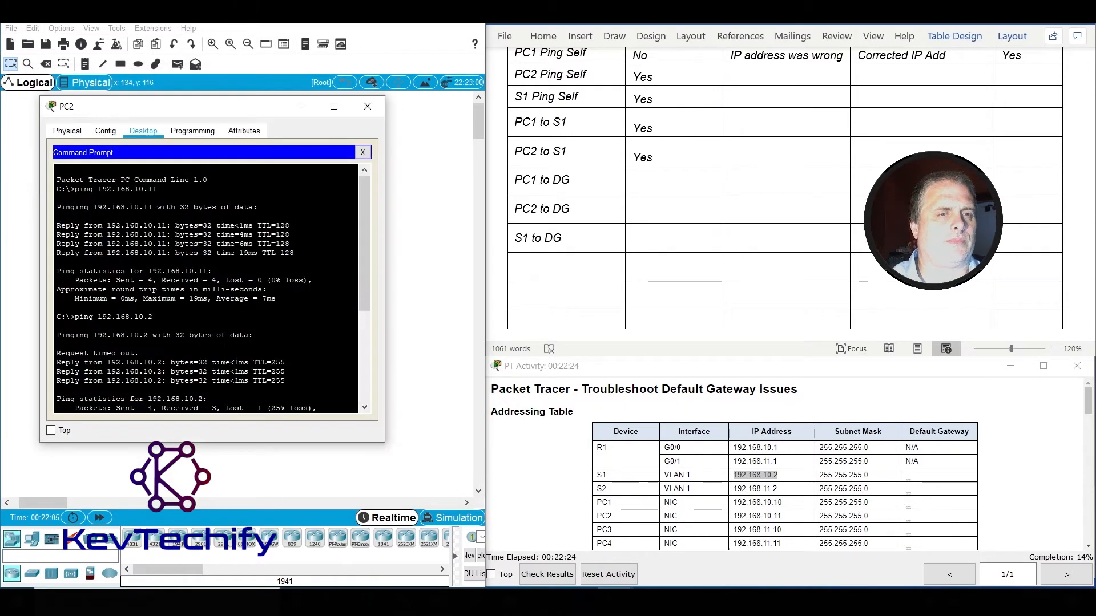
pyautogui.press('Return')
pyautogui.press('Return')
pyautogui.press('Return')
pyautogui.press('Return')
pyautogui.write('pi')
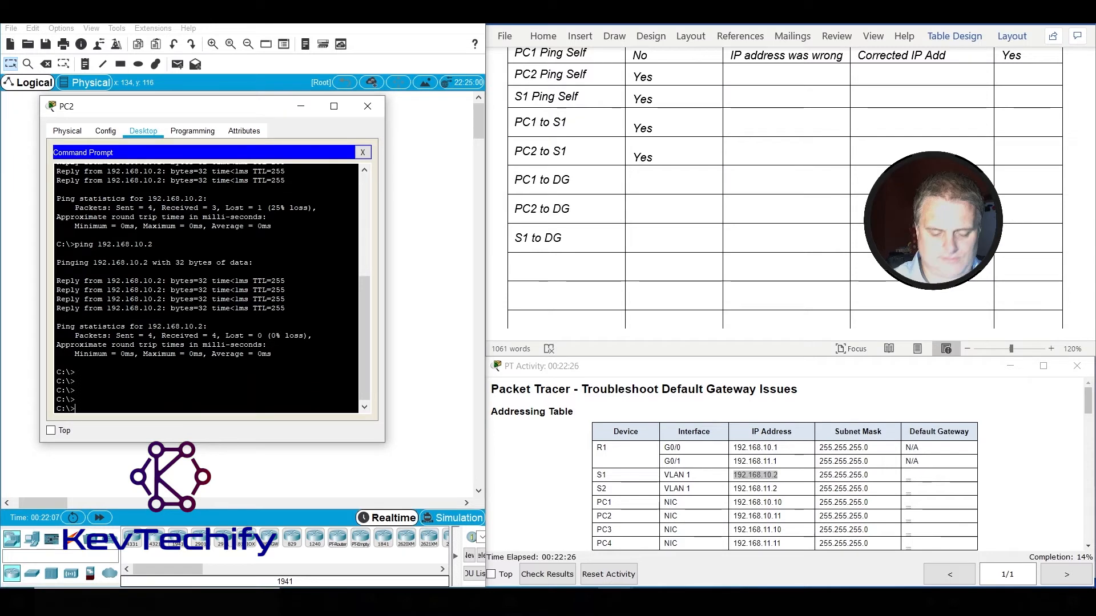
pyautogui.write('ng 19')
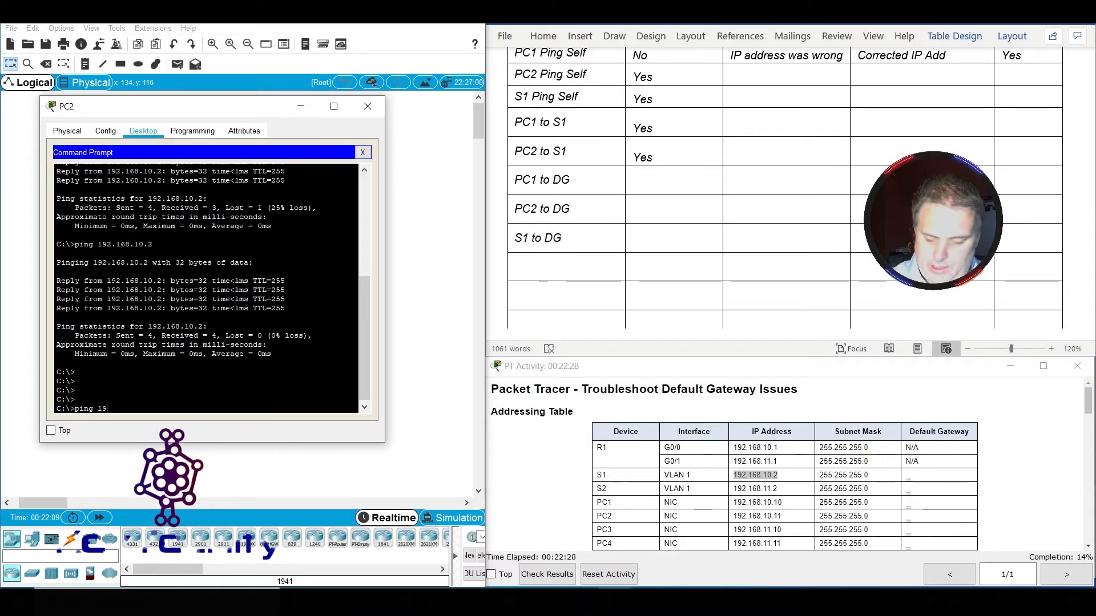
pyautogui.write('2.168.')
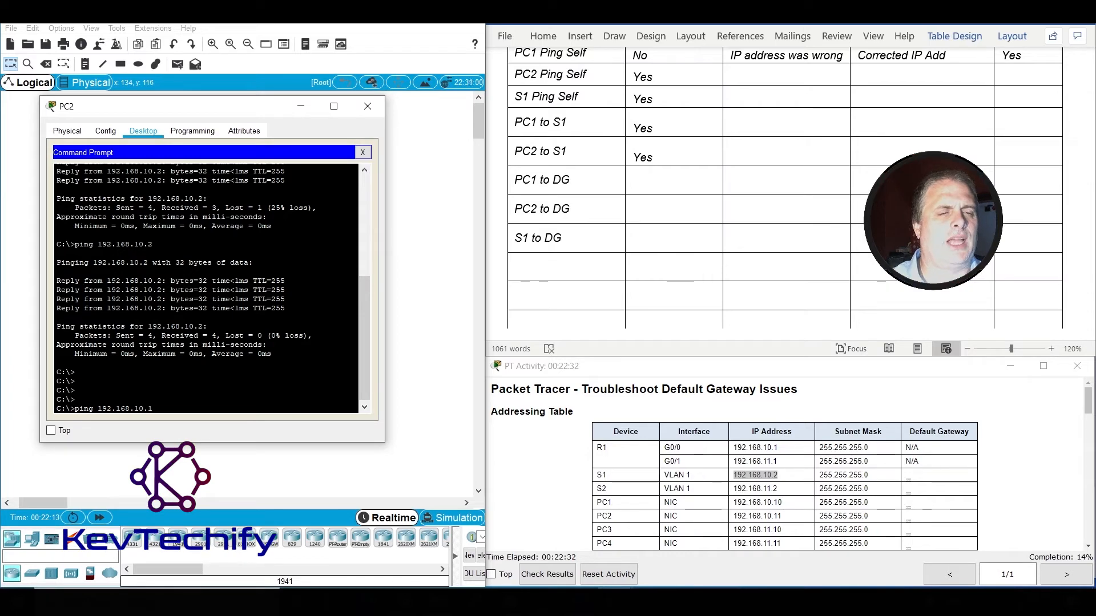
pyautogui.write('10.1')
pyautogui.press('Return')
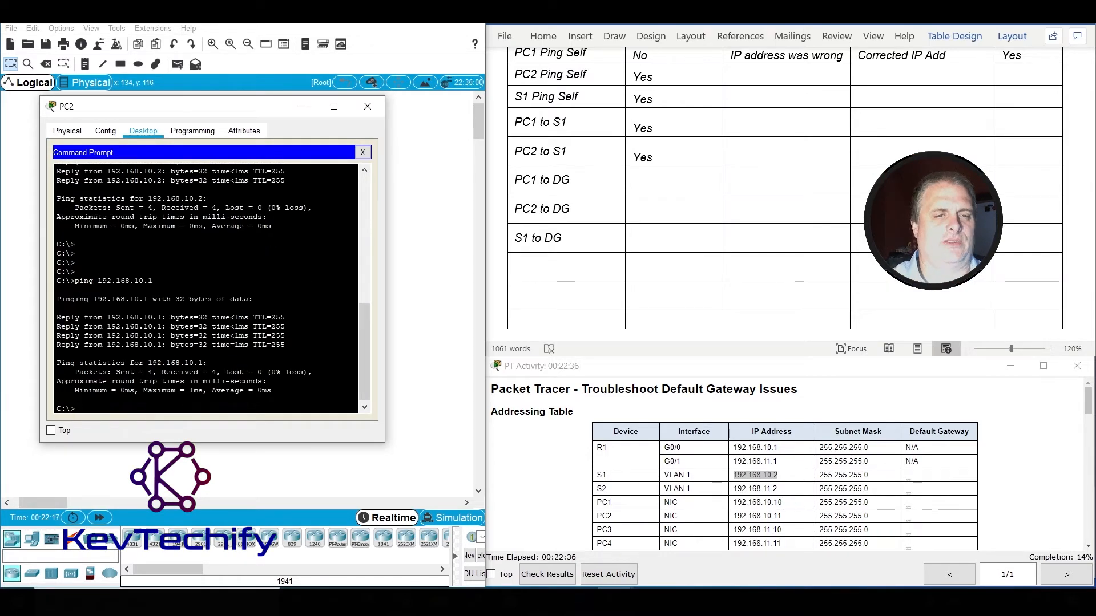
pyautogui.click(368, 106)
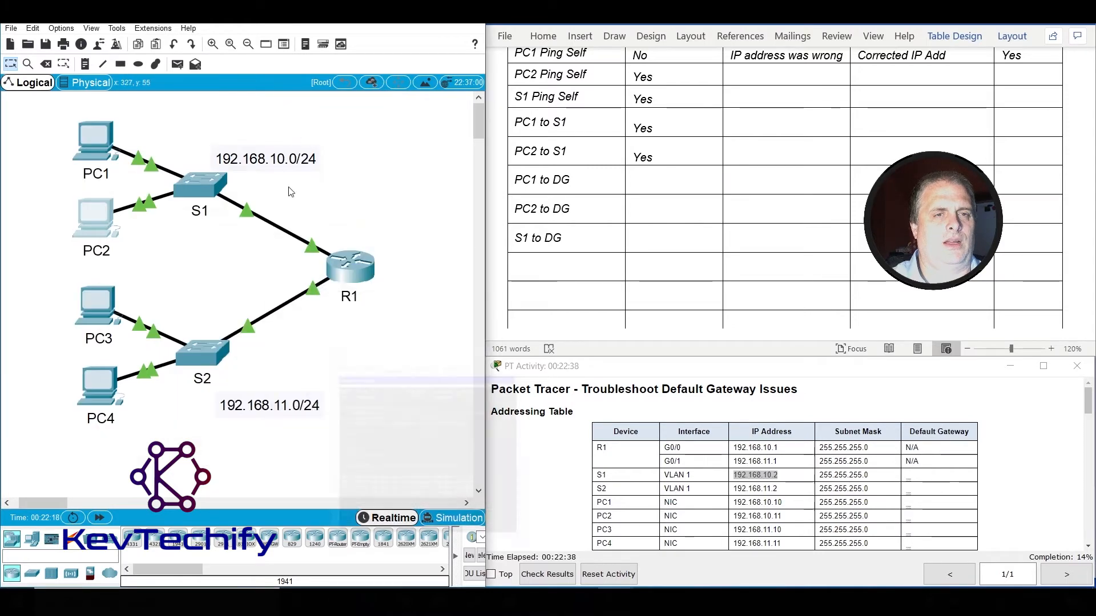
# Open S1's command line, ping the default gateway 192.168.10.1, and run the same ping a second time.
pyautogui.click(188, 193)
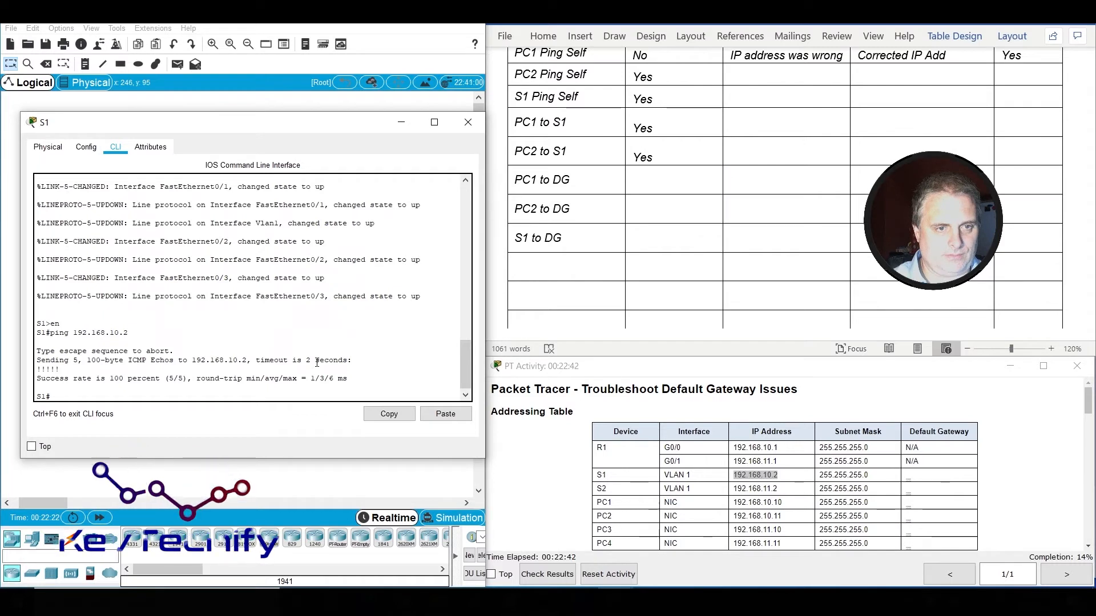
pyautogui.press('Return')
pyautogui.press('Return')
pyautogui.press('Return')
pyautogui.write('ping 192.')
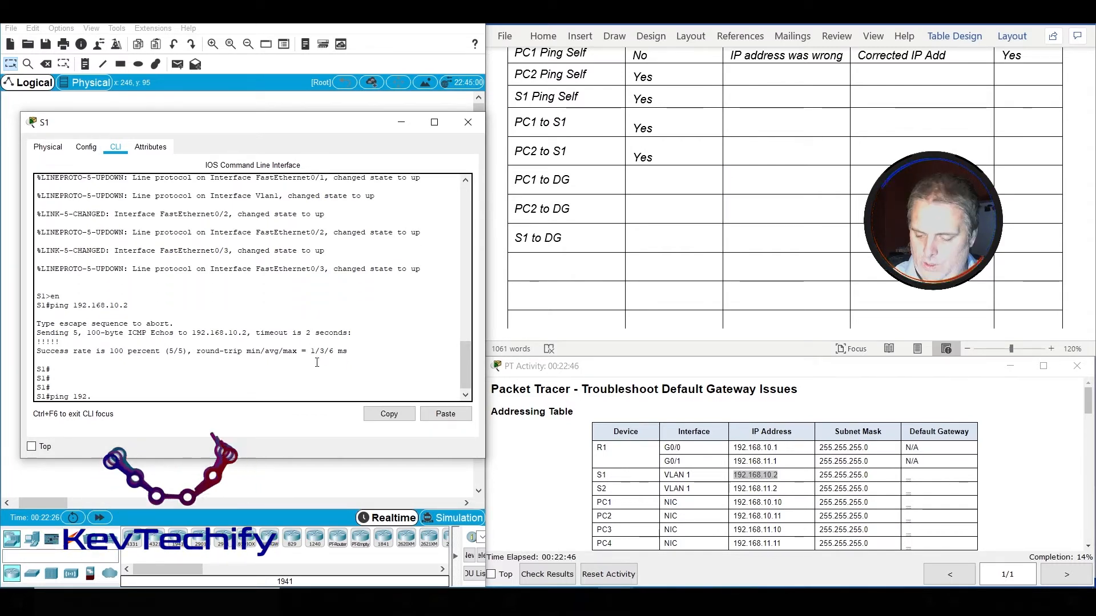
pyautogui.write('1')
pyautogui.write('68.10.1')
pyautogui.press('Return')
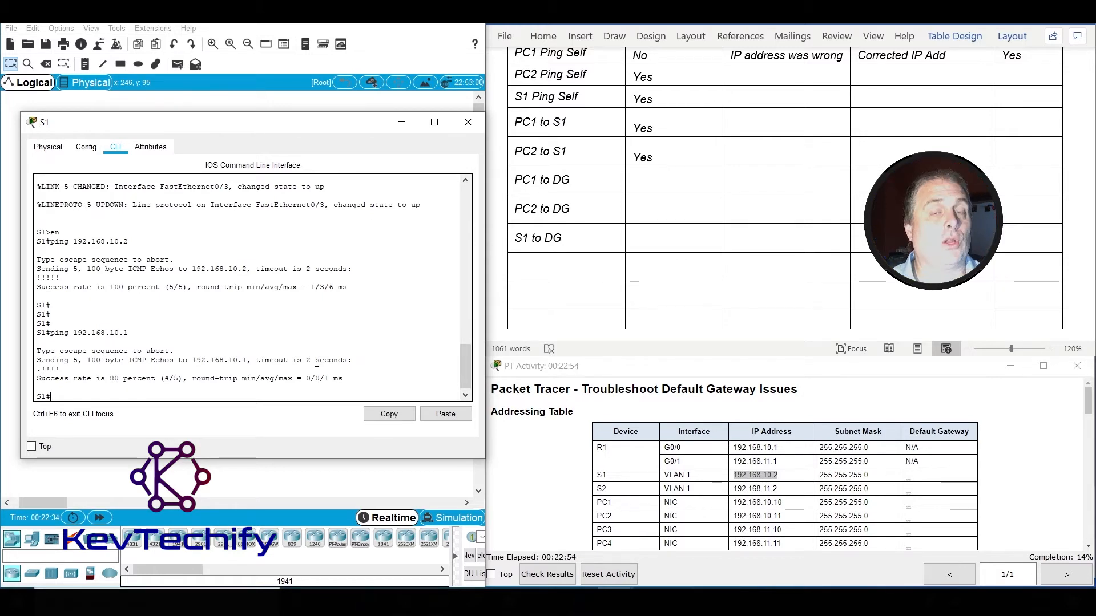
pyautogui.write('ping 192.168.10.1')
pyautogui.press('Return')
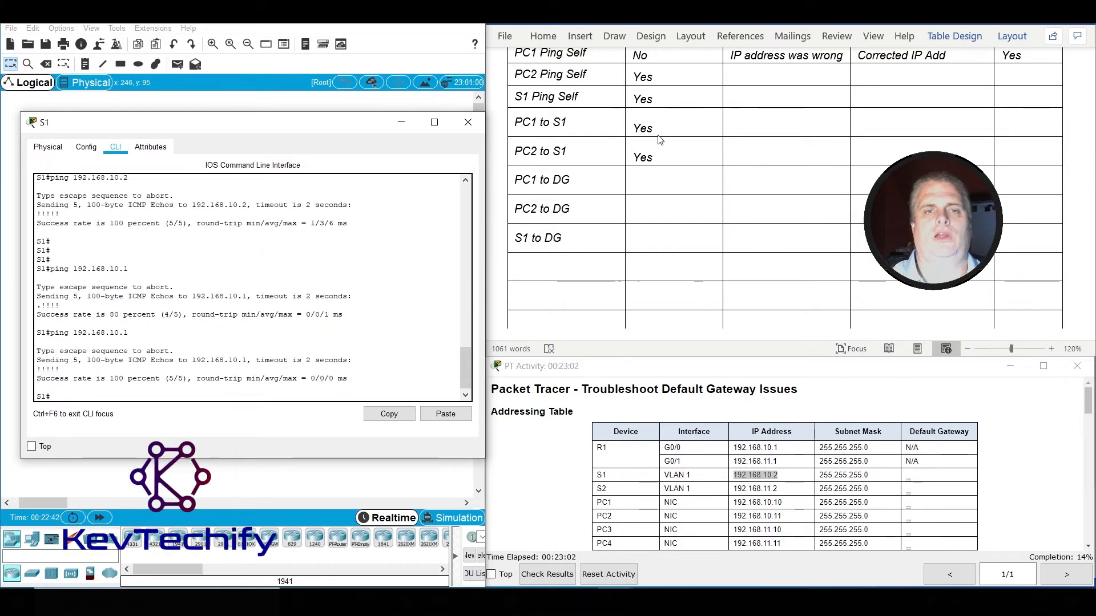
# Record "Yes" as successful for the PC1, PC2 and S1 to DG tests and minimize the S1 window.
pyautogui.click(659, 182)
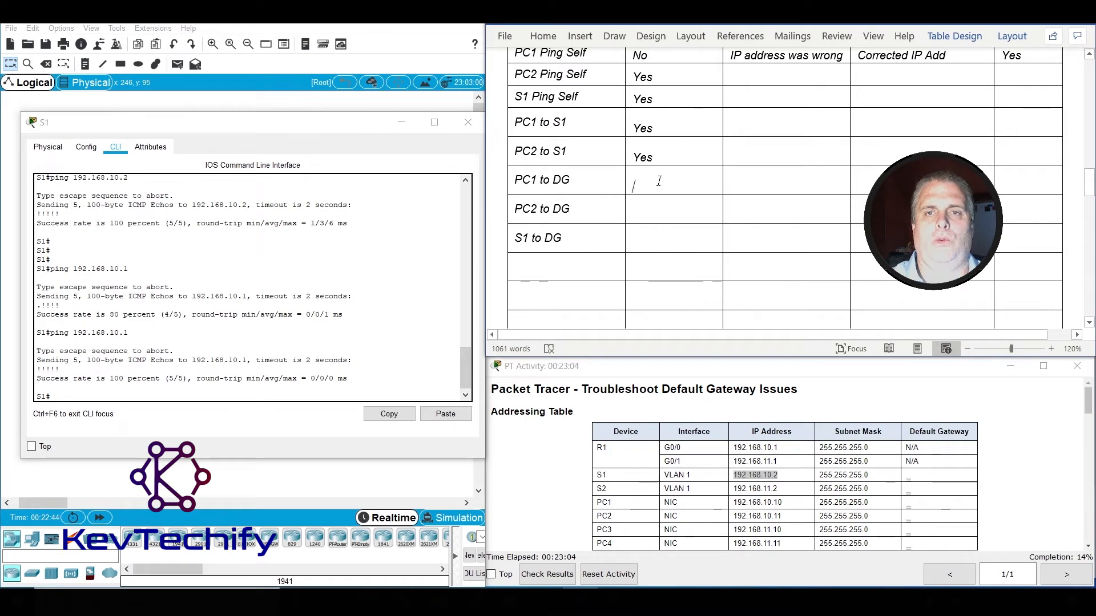
pyautogui.write('Yes')
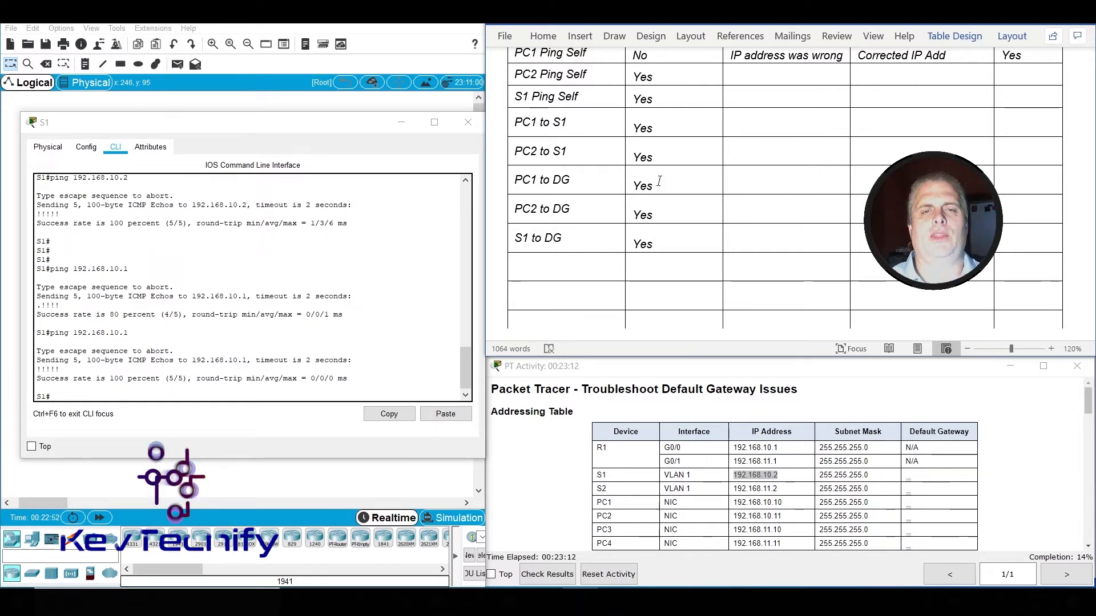
pyautogui.click(401, 125)
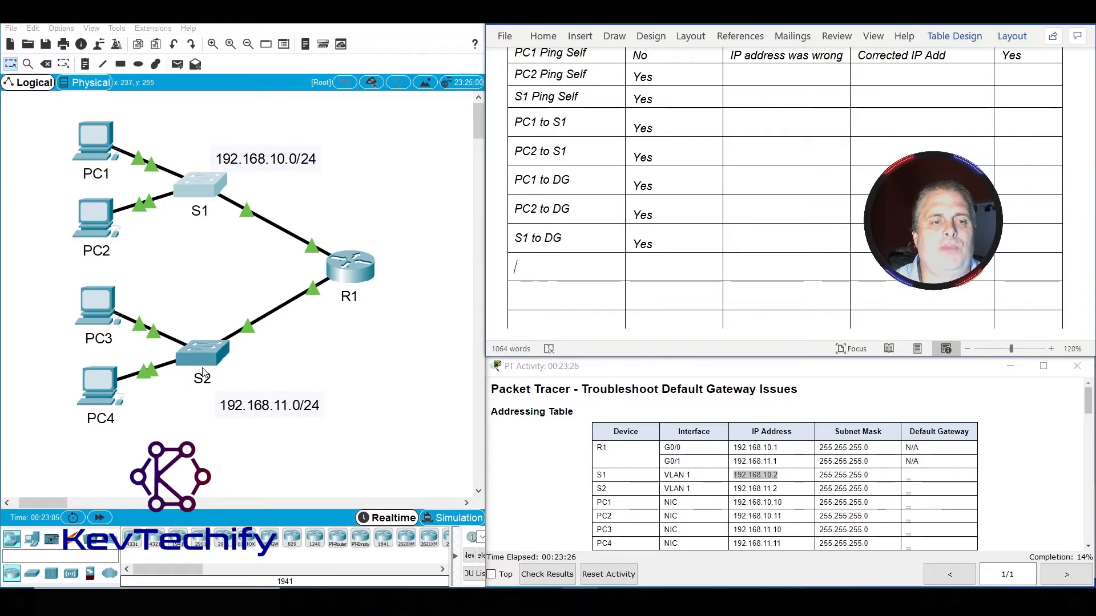
pyautogui.click(516, 267)
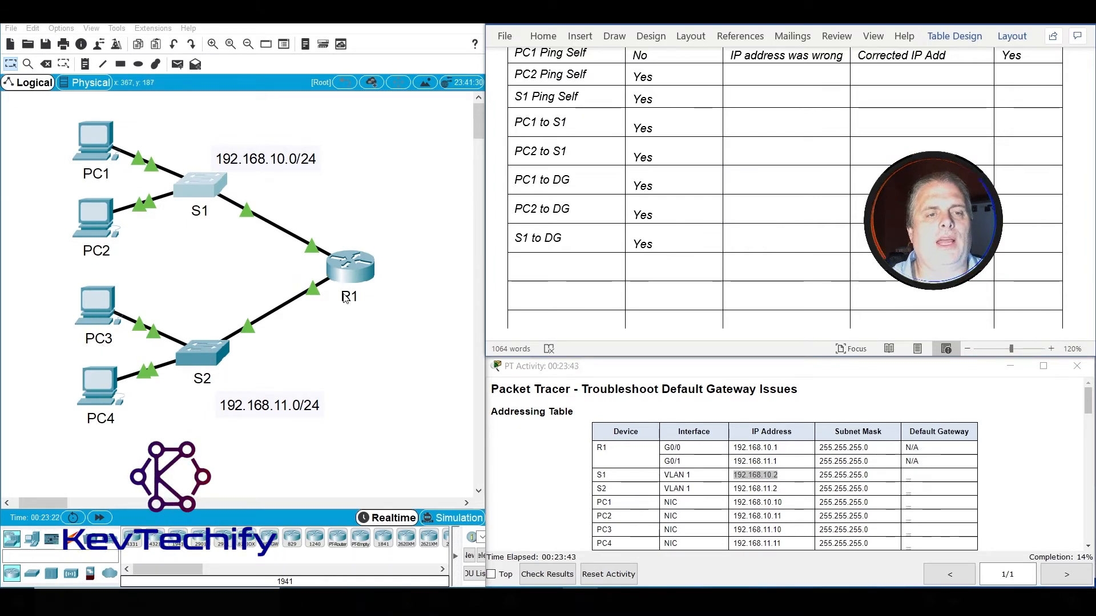
# Open PC3's command prompt, look up its documented address in the addressing table, and try to ping 192.168.11.10.
pyautogui.click(101, 330)
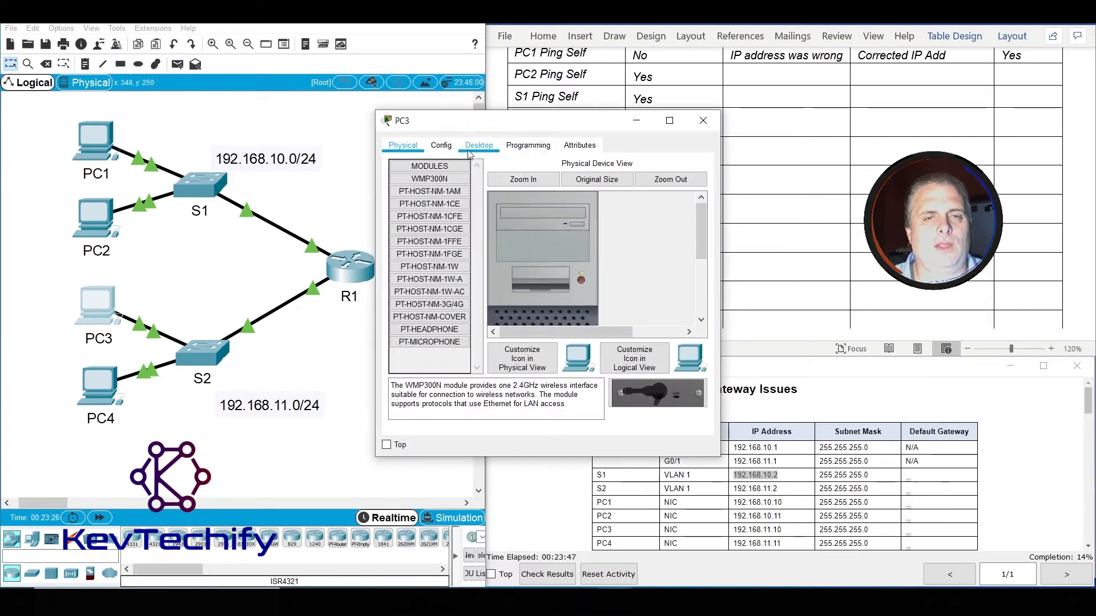
pyautogui.moveTo(492, 124); pyautogui.dragTo(156, 82)
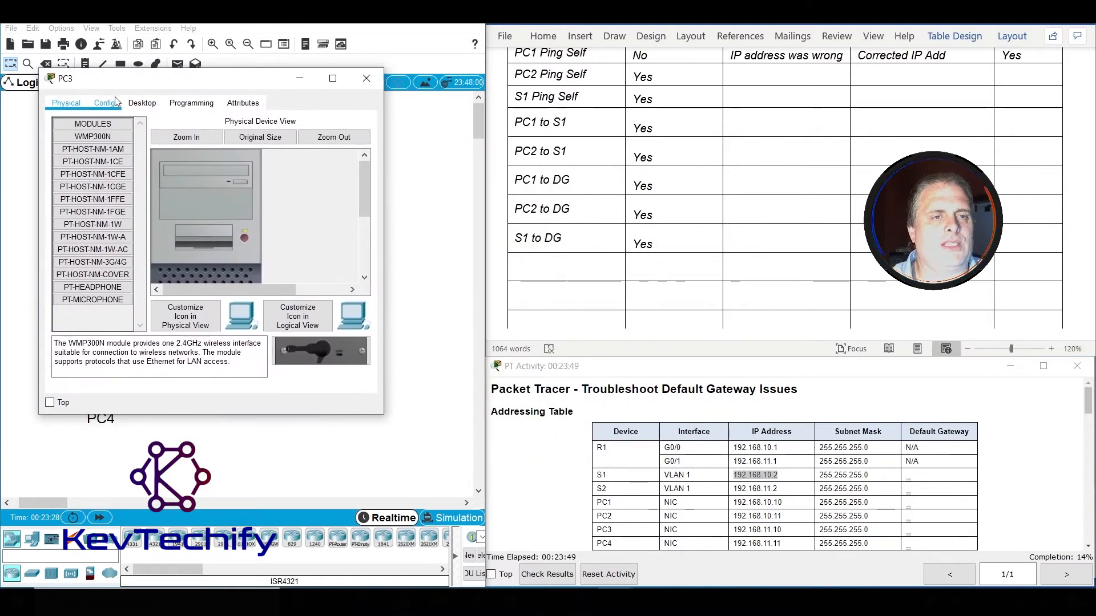
pyautogui.click(141, 103)
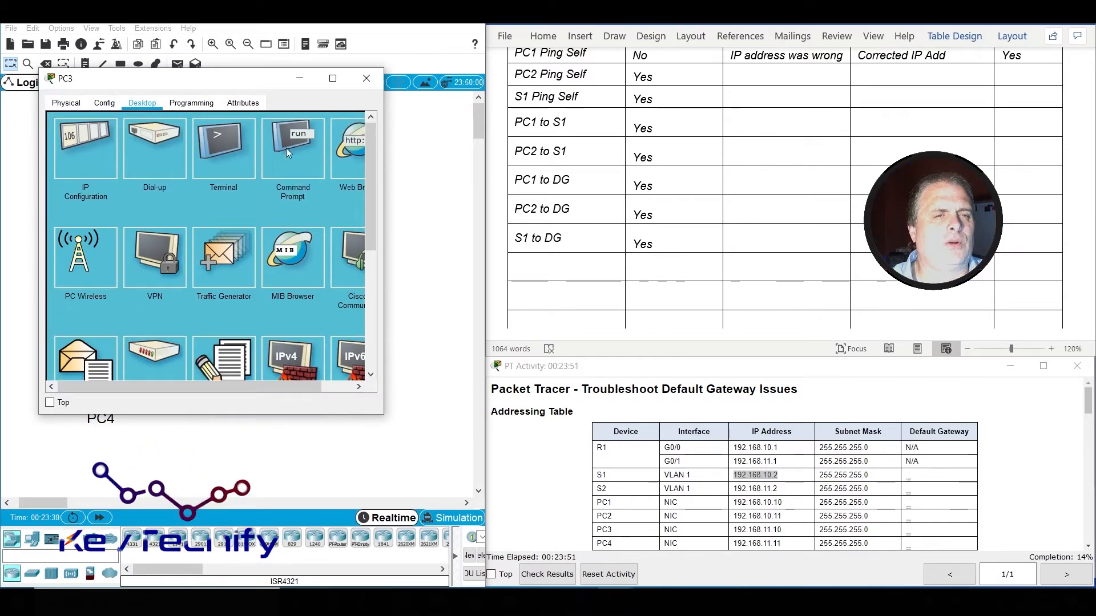
pyautogui.click(280, 147)
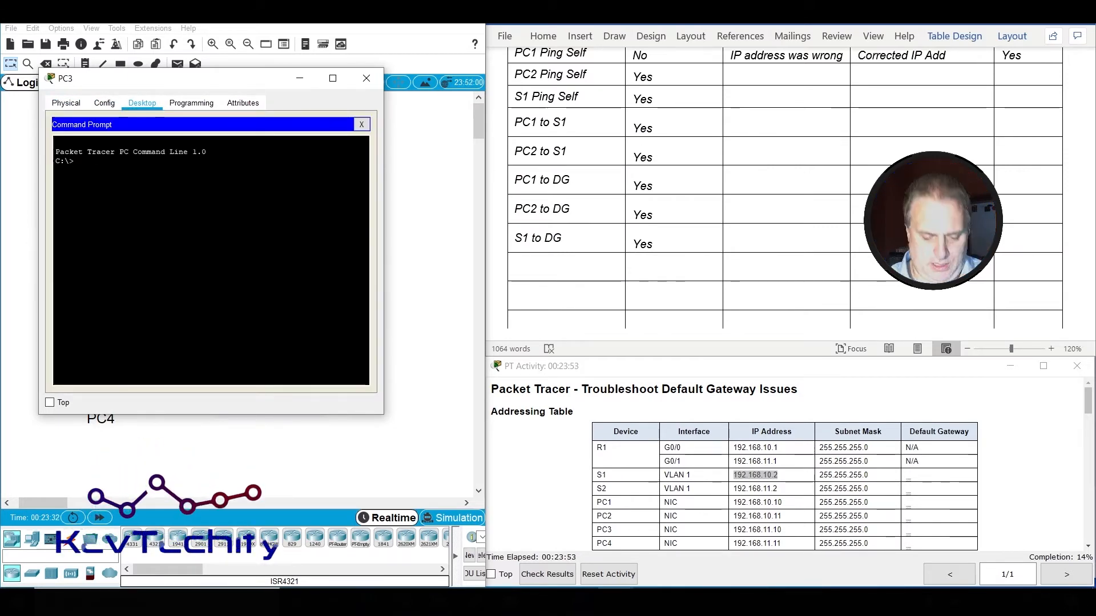
pyautogui.write('ping')
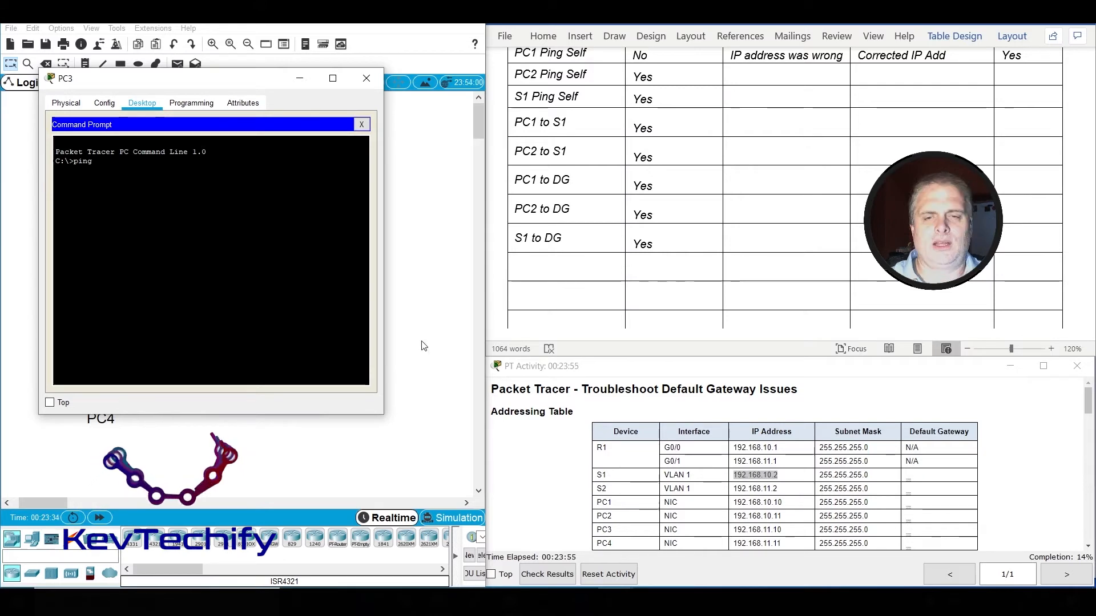
pyautogui.click(735, 530)
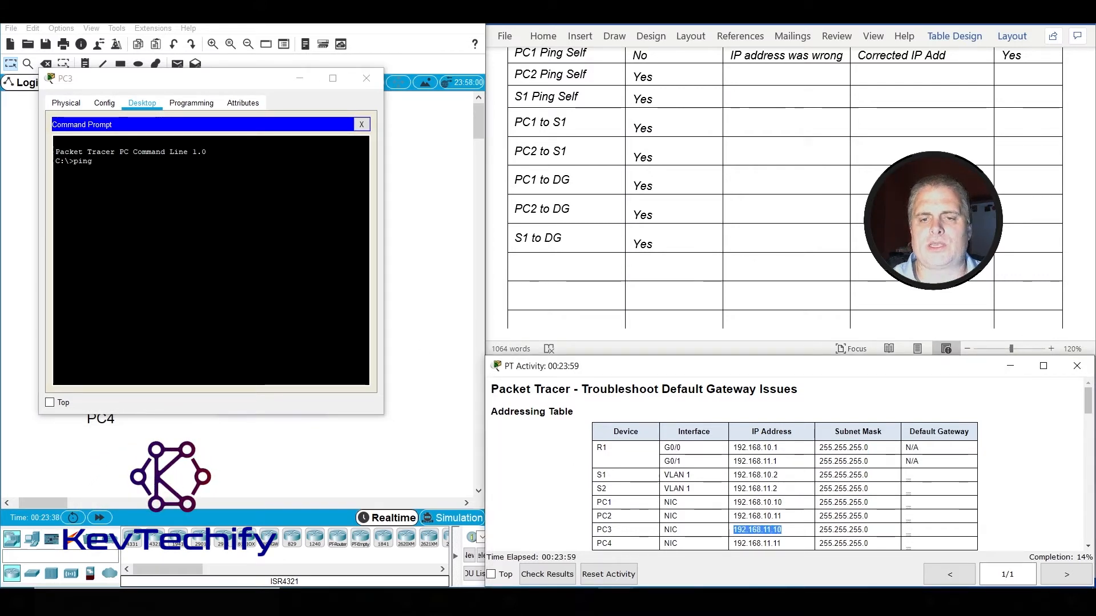
pyautogui.click(97, 162)
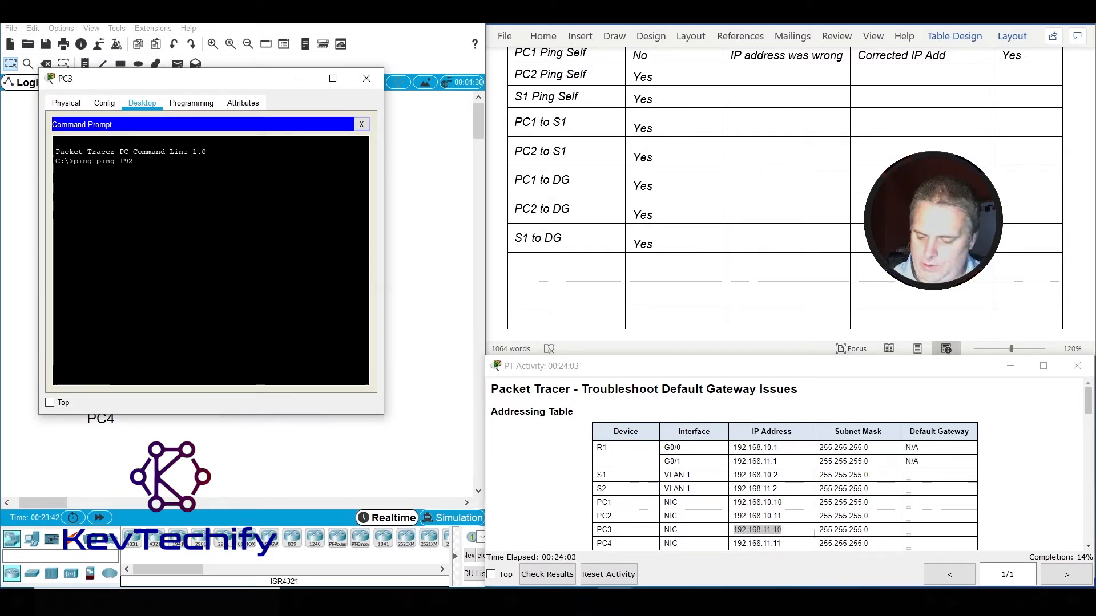
pyautogui.write('ping 192.168.11.10')
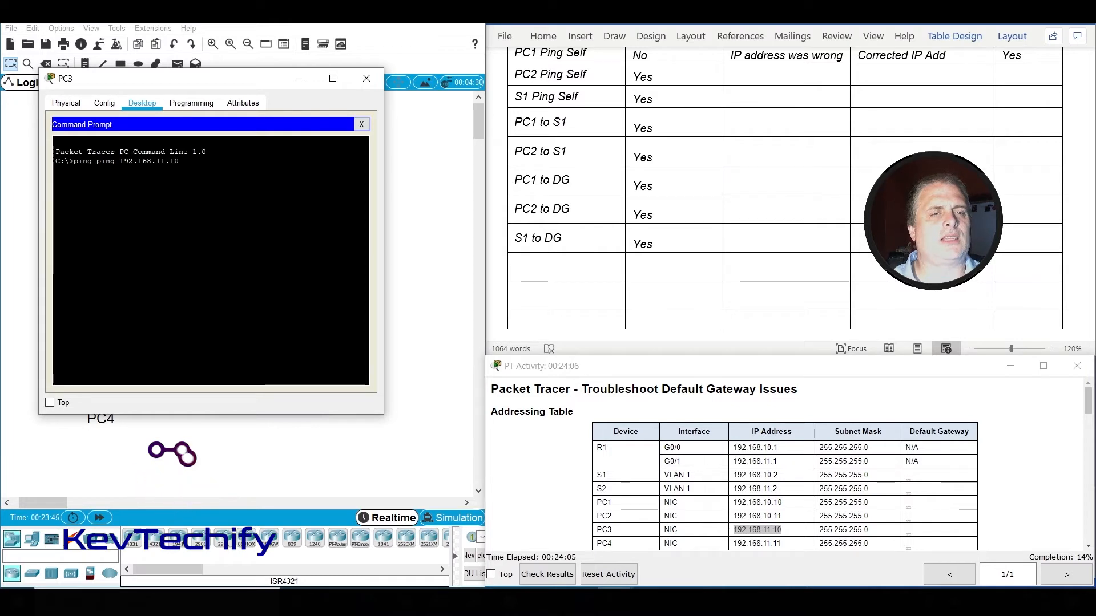
pyautogui.press('Return')
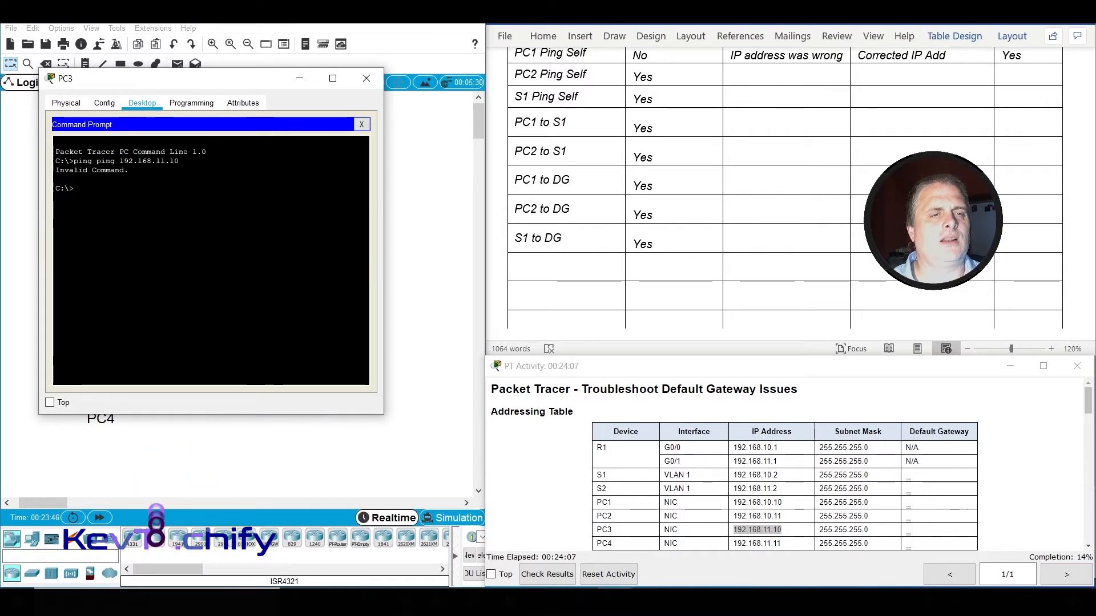
# Recall the previous command, remove the duplicated "ping", run "ping 192.168.11.10", and minimize the PC3 window.
pyautogui.press('Up')
pyautogui.press('Left')
pyautogui.press('Left')
pyautogui.press('Left')
pyautogui.press('Left')
pyautogui.press('Left')
pyautogui.press('Left')
pyautogui.press('Left')
pyautogui.press('Left')
pyautogui.press('Left')
pyautogui.press('Left')
pyautogui.press('Left')
pyautogui.press('Left')
pyautogui.press('Left')
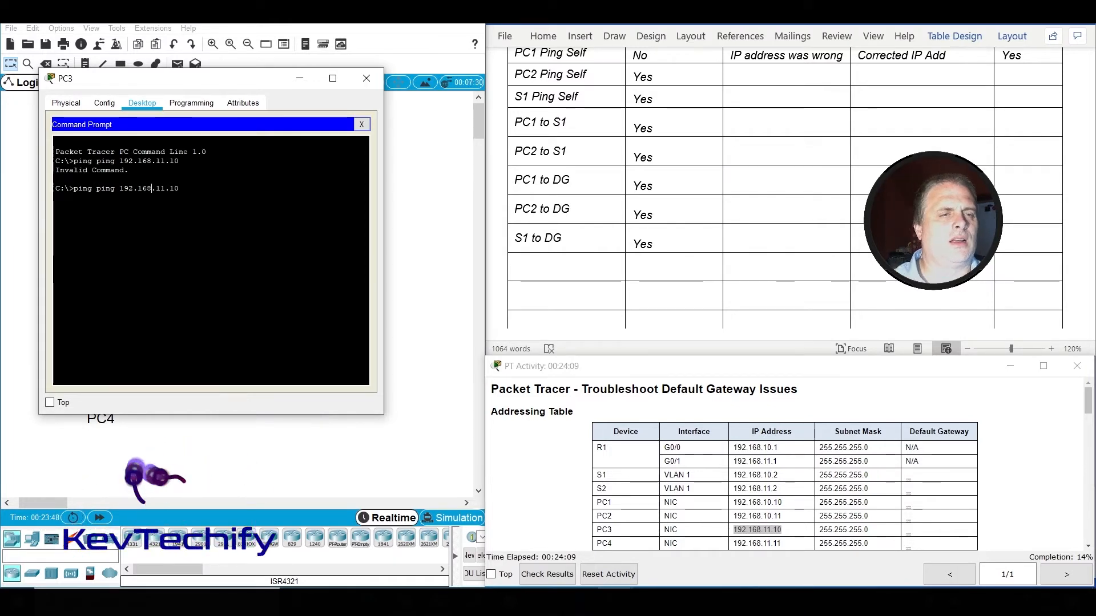
pyautogui.press('BackSpace')
pyautogui.press('BackSpace')
pyautogui.press('BackSpace')
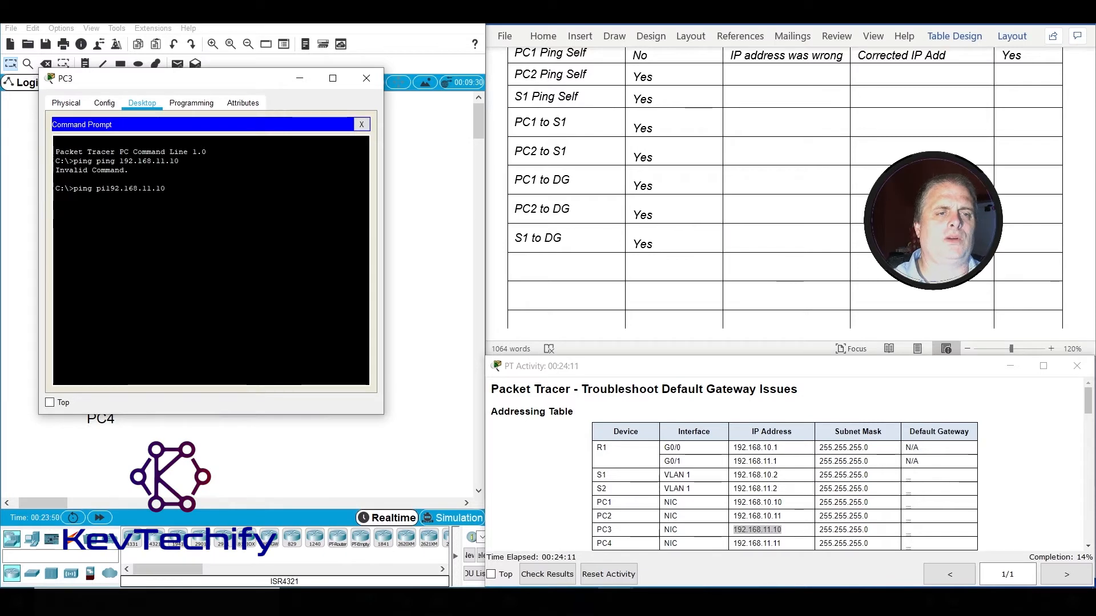
pyautogui.press('BackSpace')
pyautogui.press('Return')
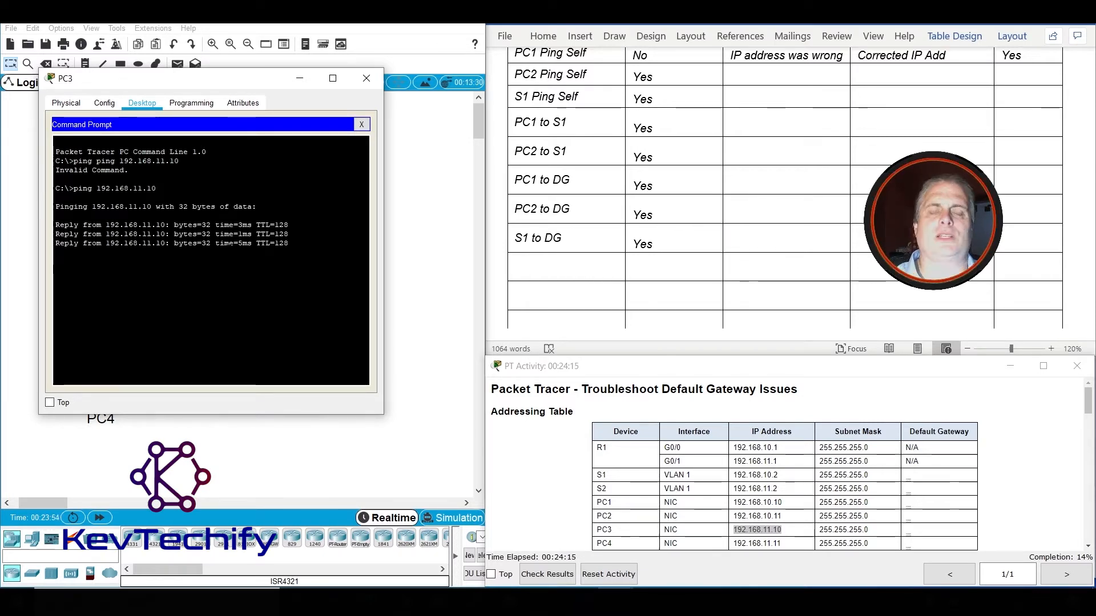
pyautogui.click(301, 79)
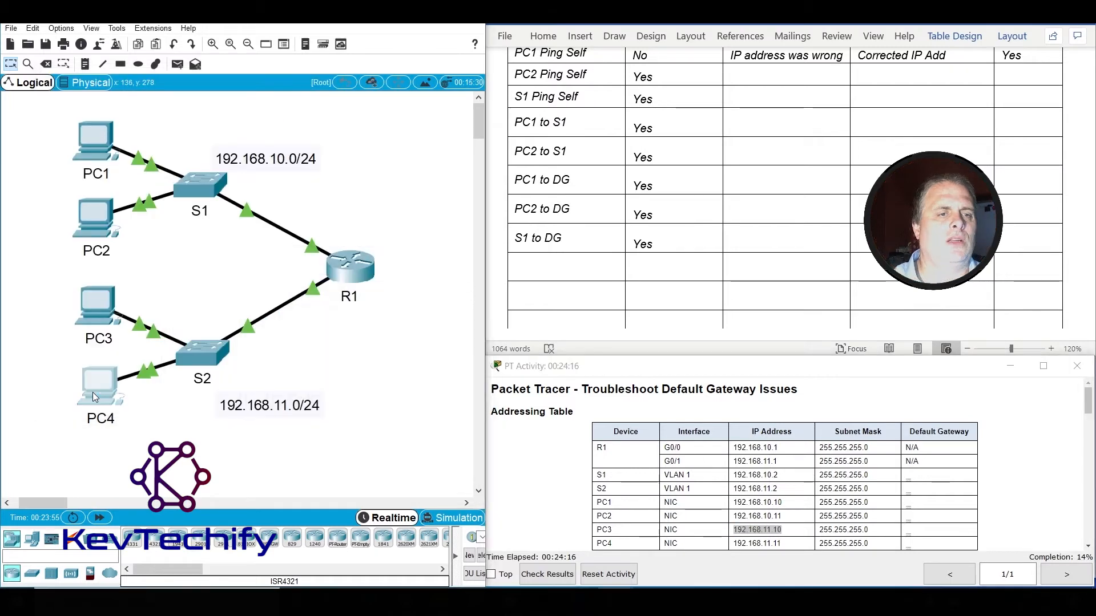
# Open PC4's command prompt, check its documented address, ping 192.168.11.11, and minimize the PC4 window.
pyautogui.click(94, 397)
pyautogui.moveTo(479, 114); pyautogui.dragTo(127, 77)
pyautogui.click(131, 103)
pyautogui.click(318, 149)
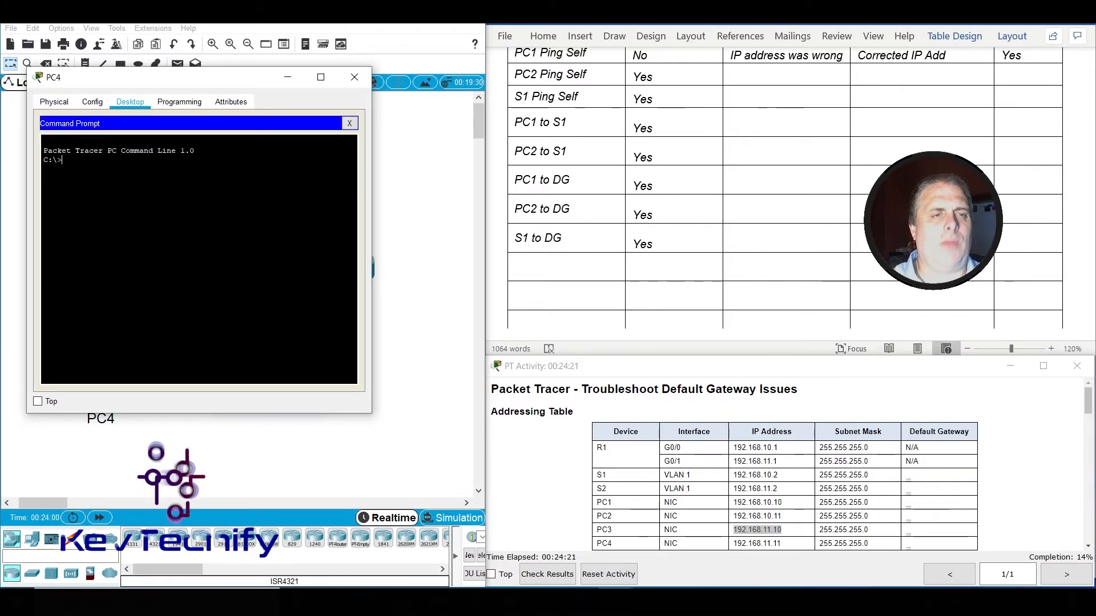
pyautogui.write('ping 192.168.11')
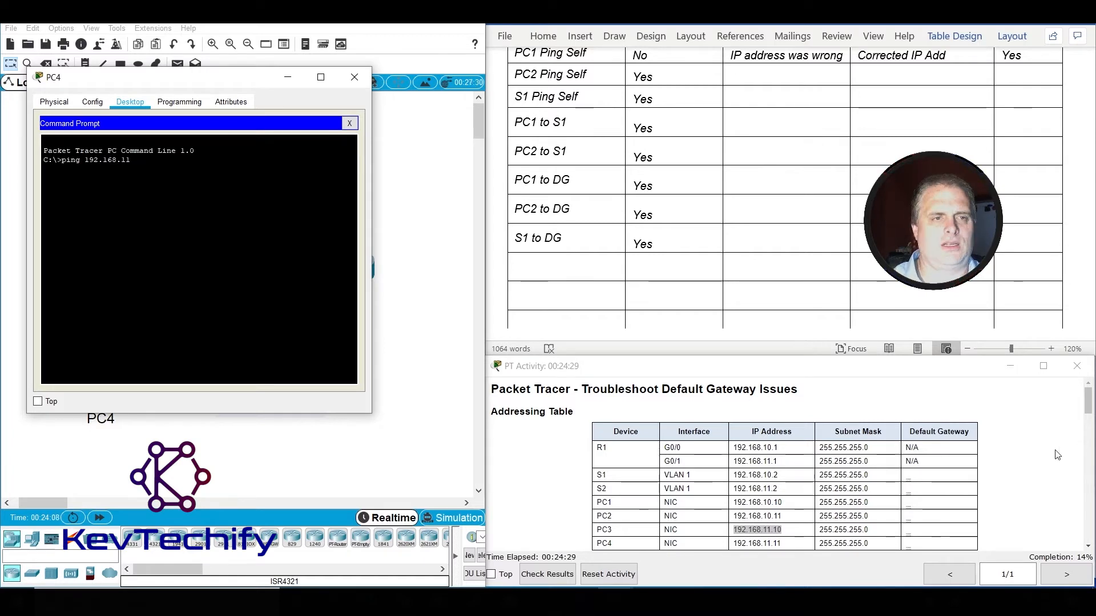
pyautogui.moveTo(734, 543); pyautogui.dragTo(788, 451)
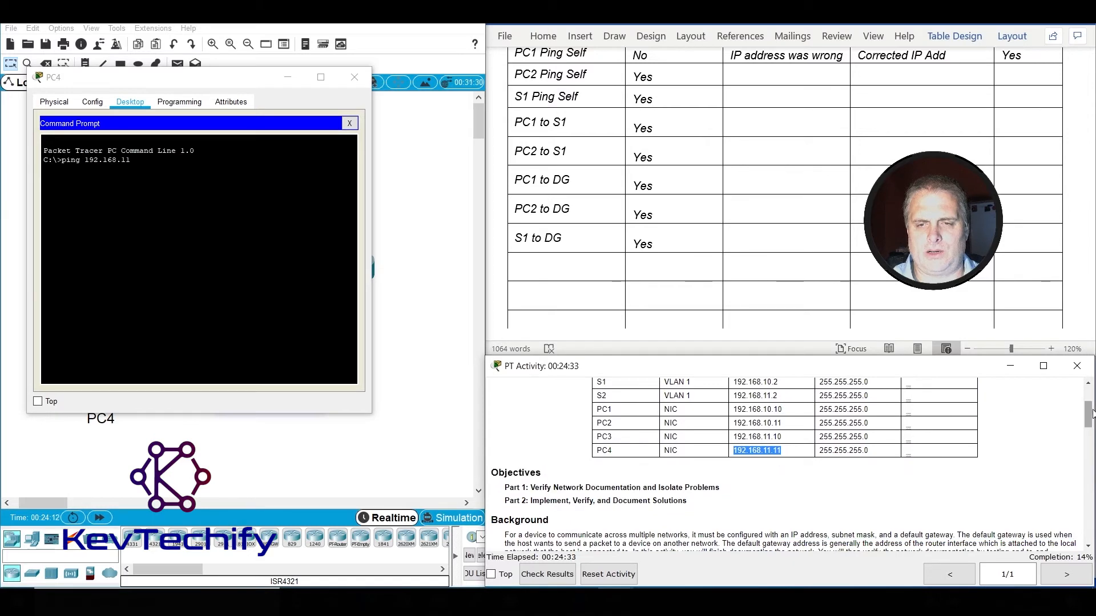
pyautogui.scroll(3, 1054, 422)
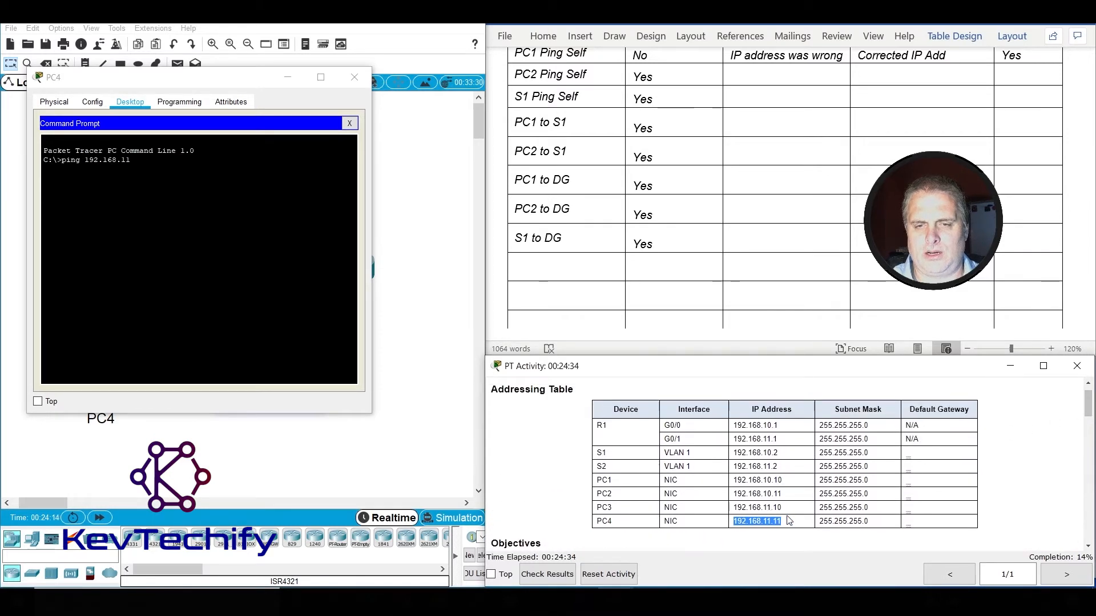
pyautogui.click(796, 522)
pyautogui.click(200, 228)
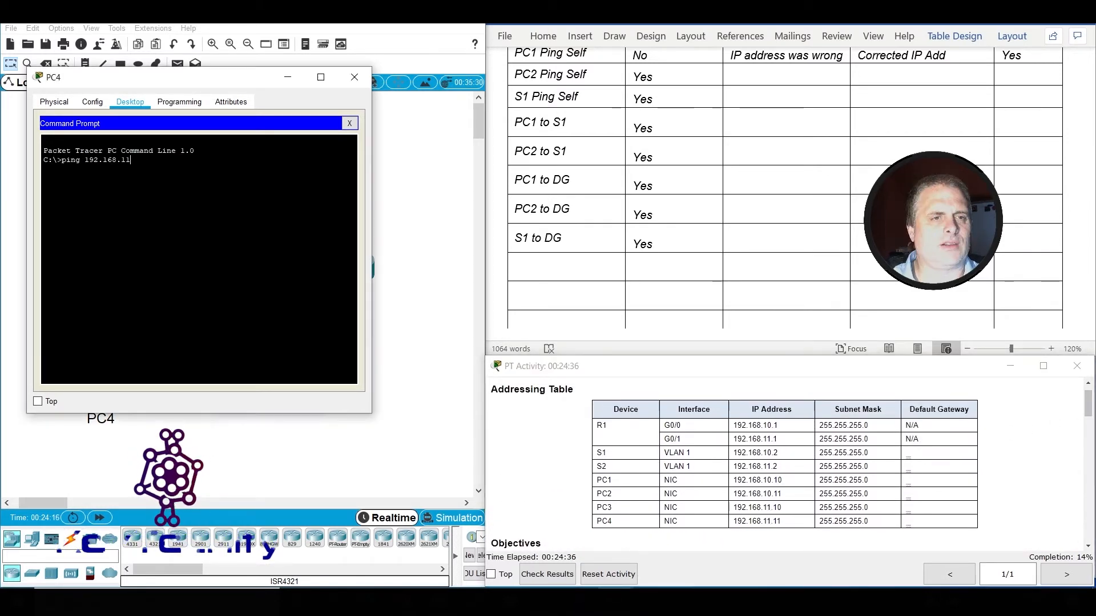
pyautogui.write('.11')
pyautogui.press('Return')
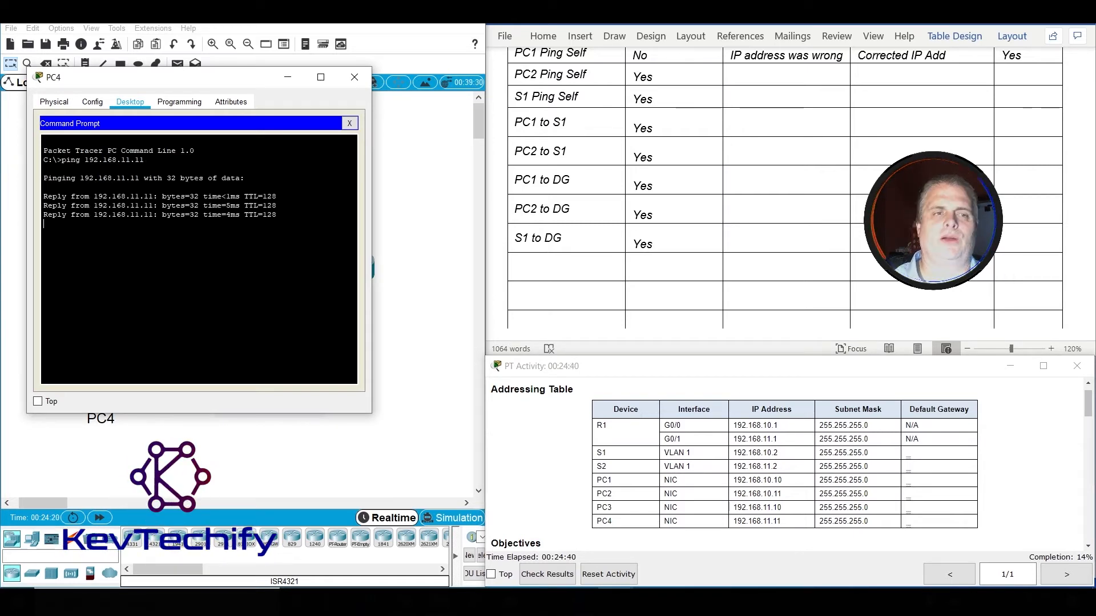
pyautogui.click(288, 78)
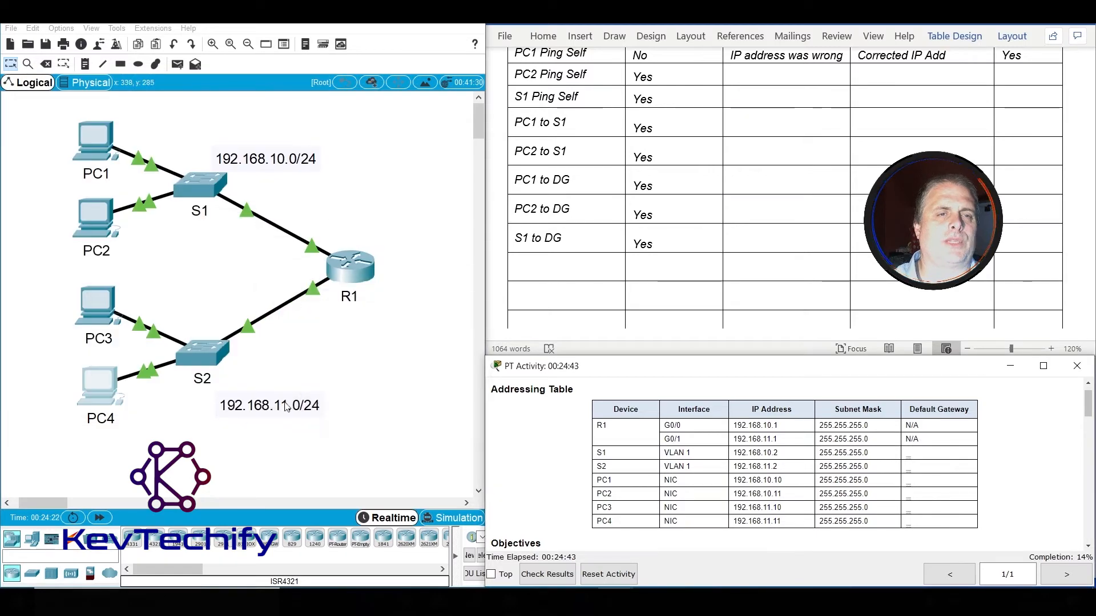
# Open S2's command line, move and widen its window, and enter privileged EXEC mode with "enable".
pyautogui.click(207, 353)
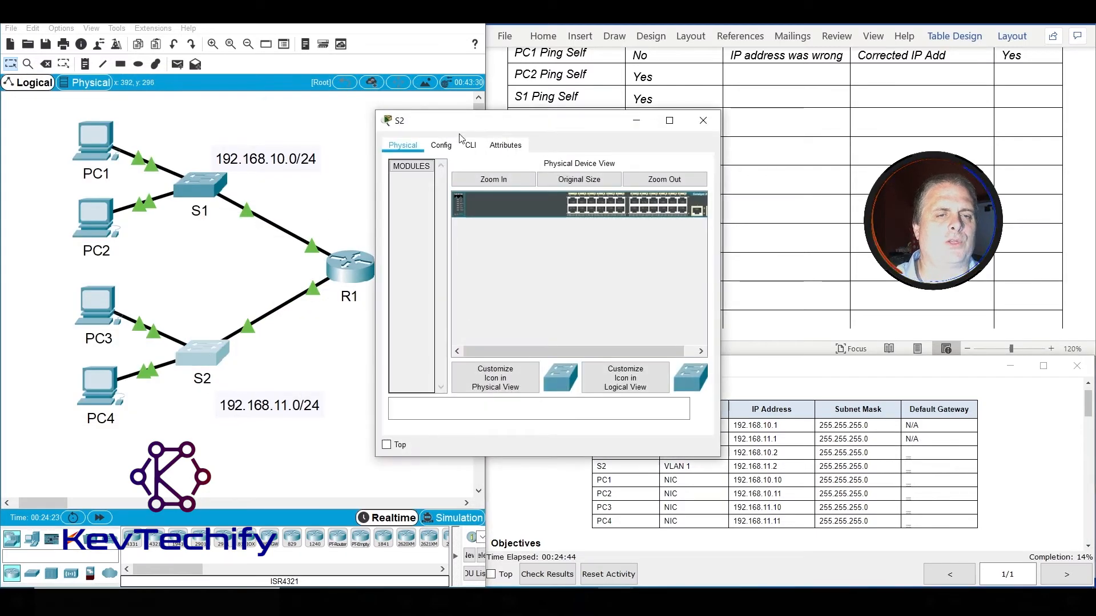
pyautogui.click(470, 145)
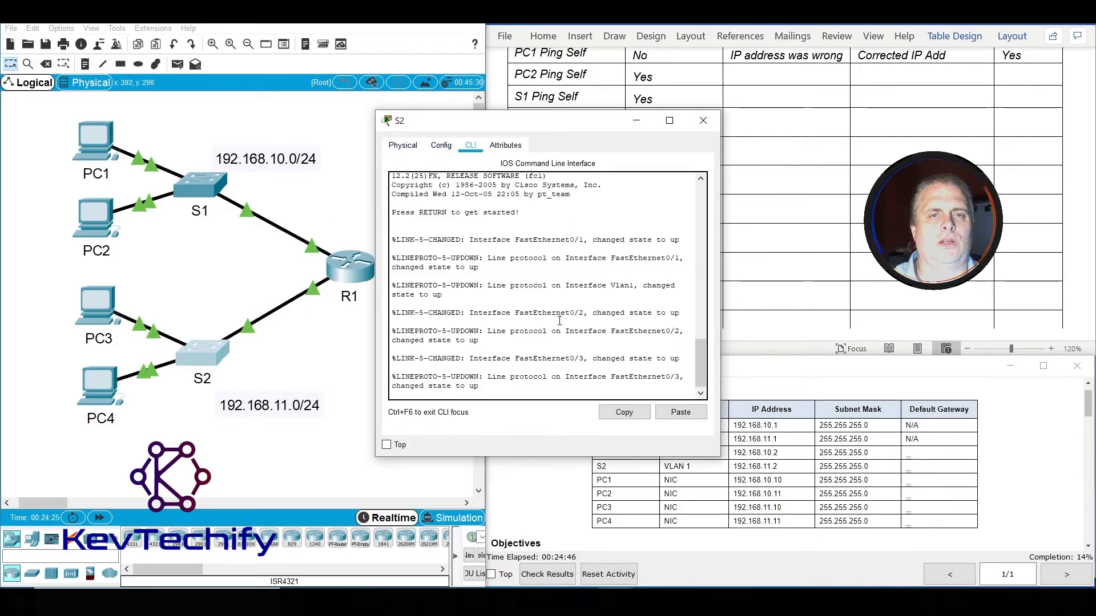
pyautogui.moveTo(582, 123); pyautogui.dragTo(230, 84)
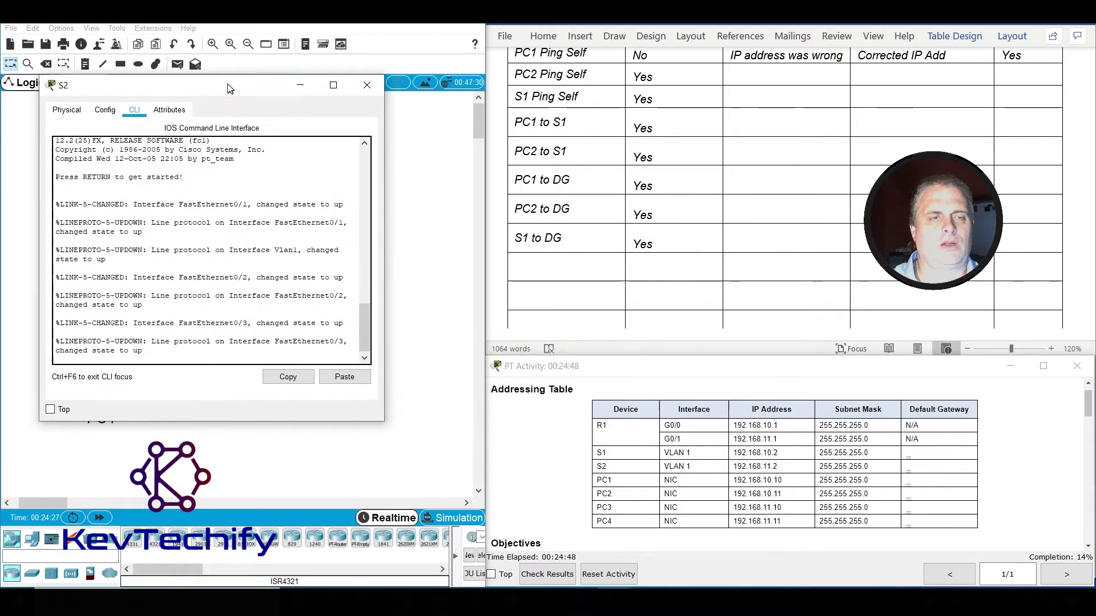
pyautogui.moveTo(368, 254); pyautogui.dragTo(510, 238)
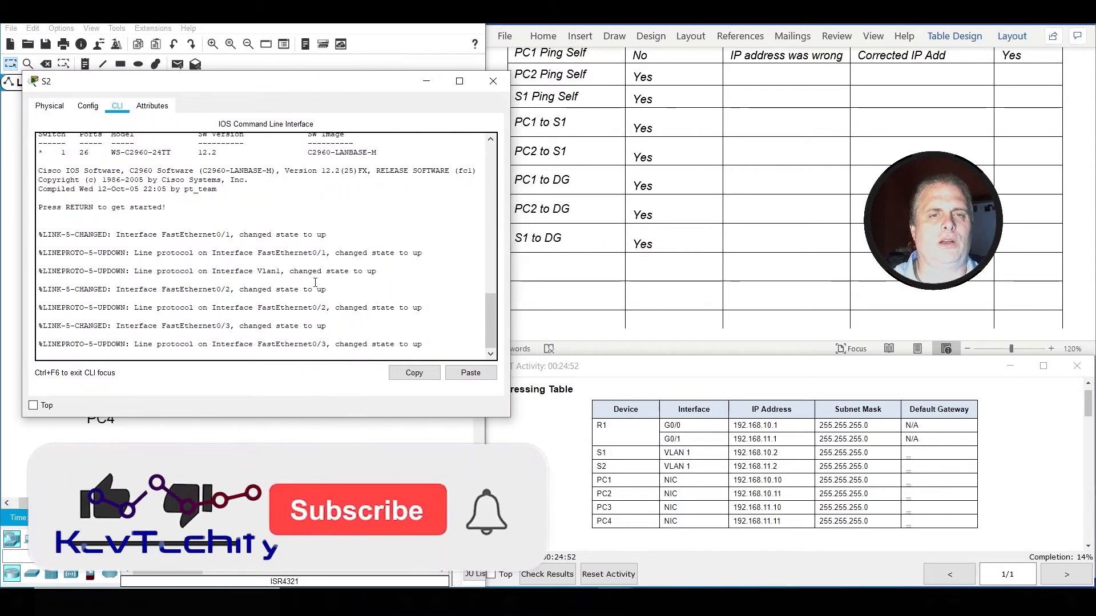
pyautogui.press('Return')
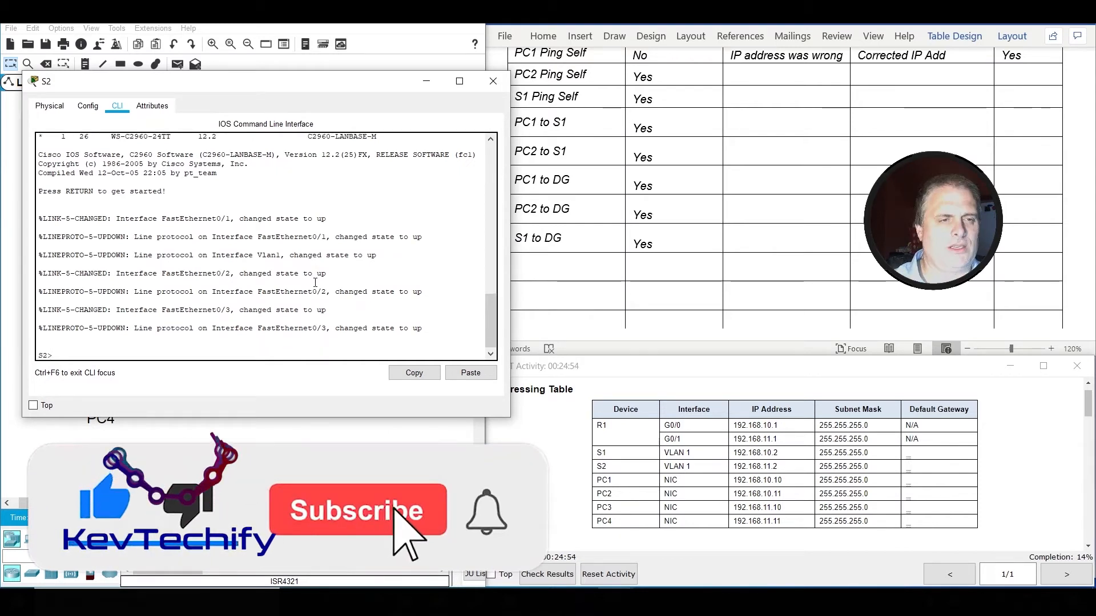
pyautogui.write('enable')
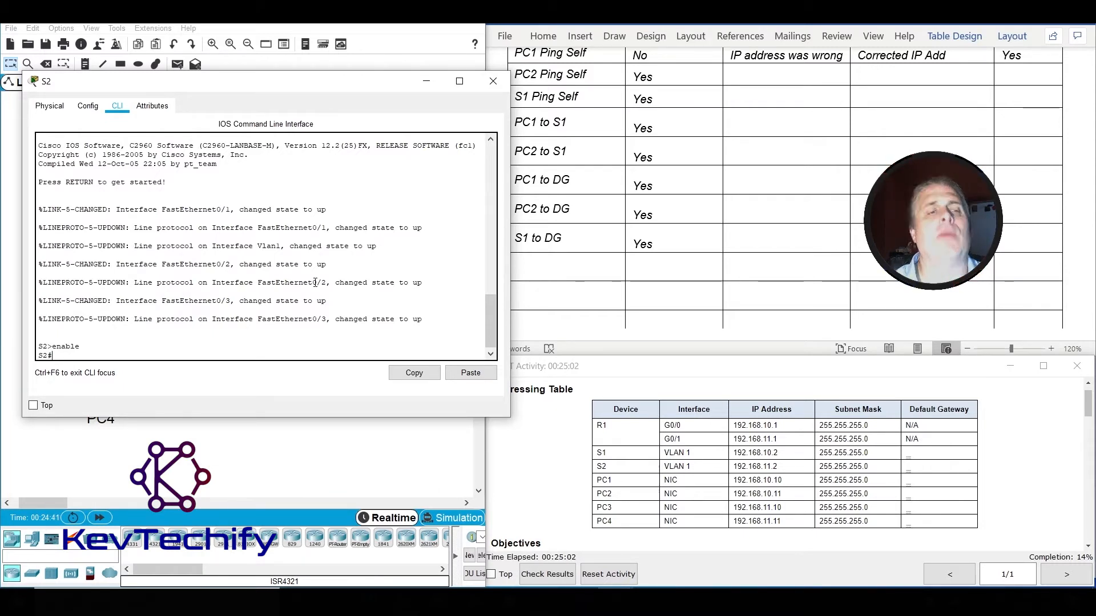
# Look up S2's VLAN 1 address in the addressing table and ping 192.168.11.2 from S2.
pyautogui.write('g')
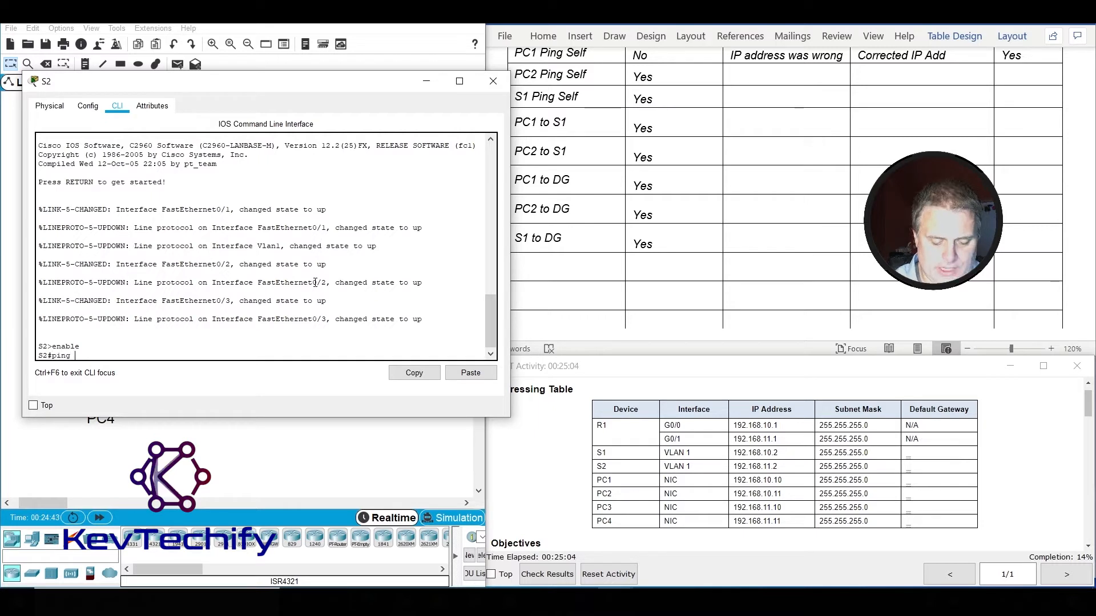
pyautogui.click(760, 487)
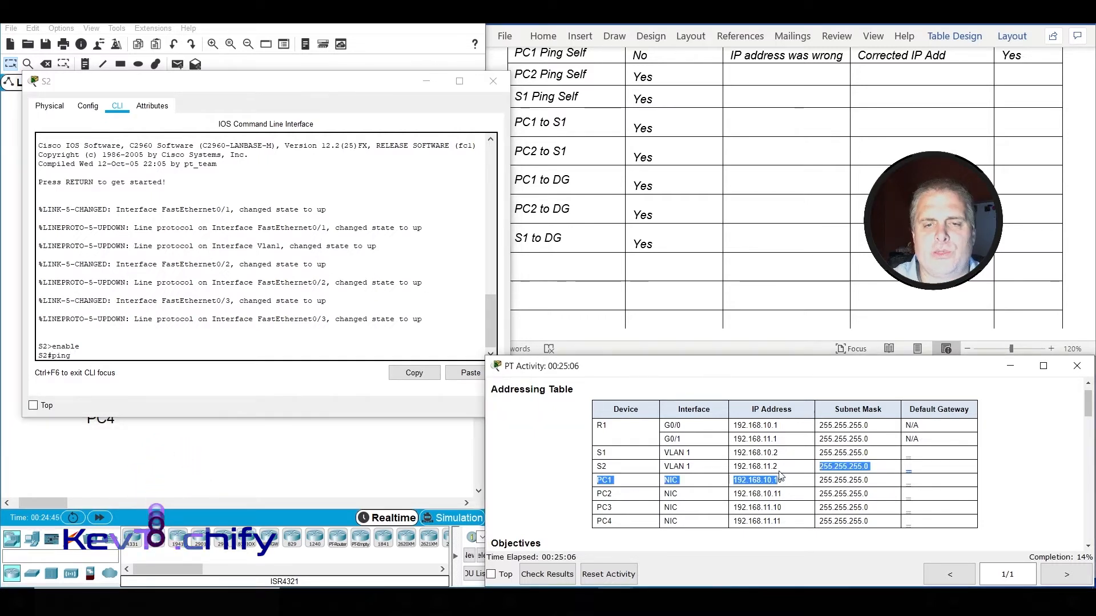
pyautogui.moveTo(734, 466); pyautogui.dragTo(777, 466)
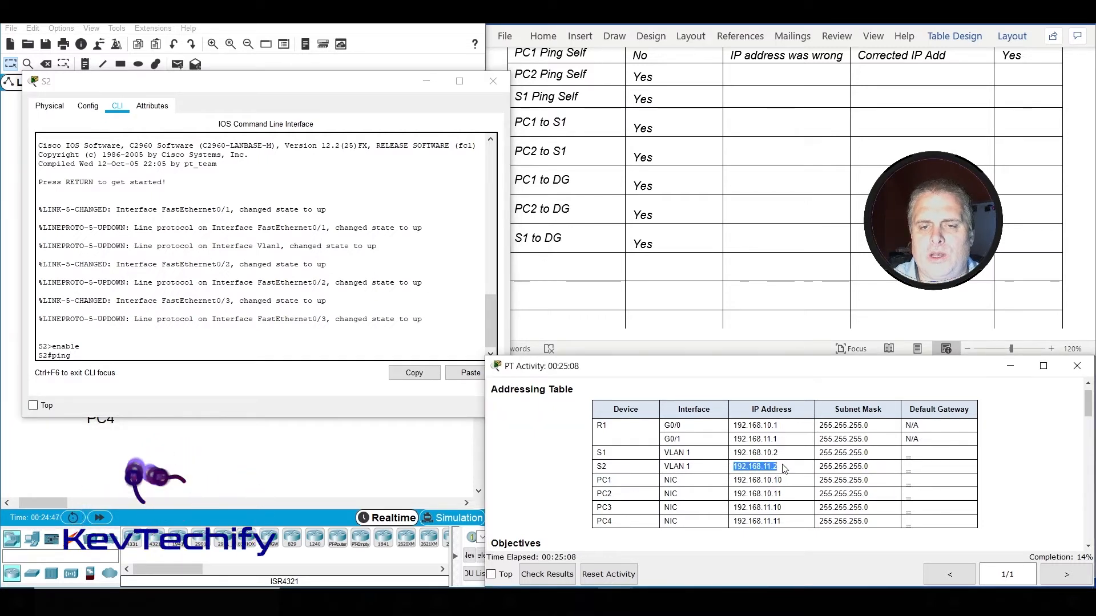
pyautogui.click(293, 357)
pyautogui.write('19')
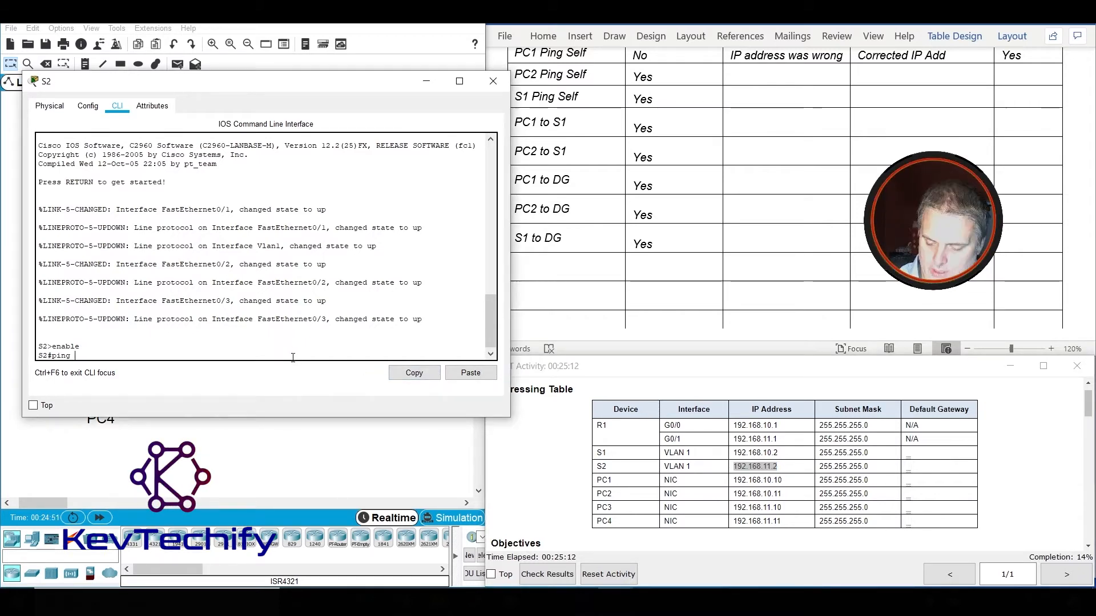
pyautogui.write('2.168.')
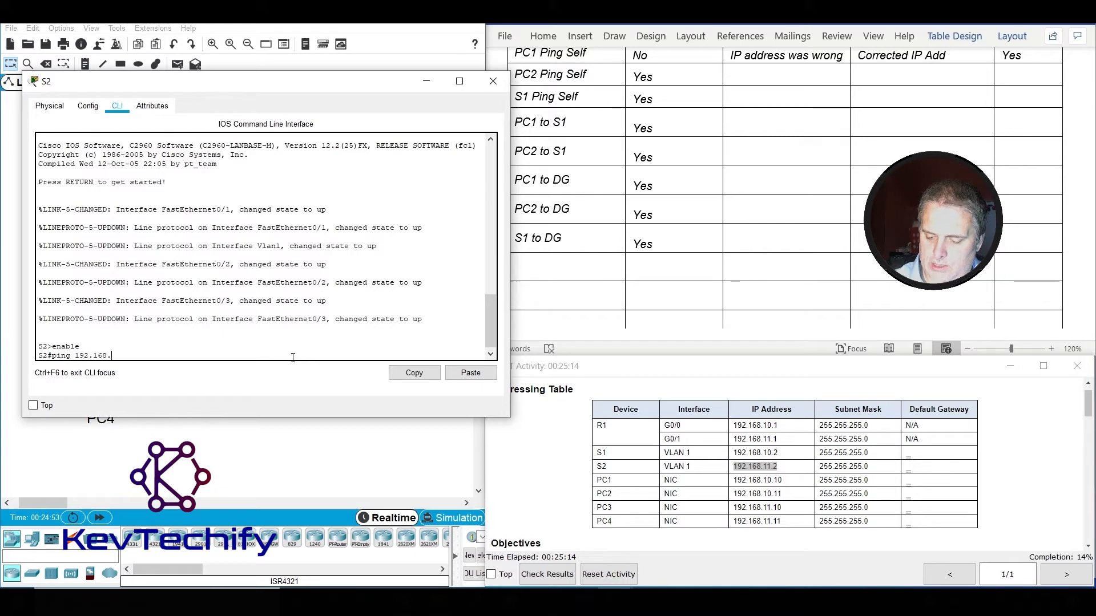
pyautogui.write('11.2')
pyautogui.press('Return')
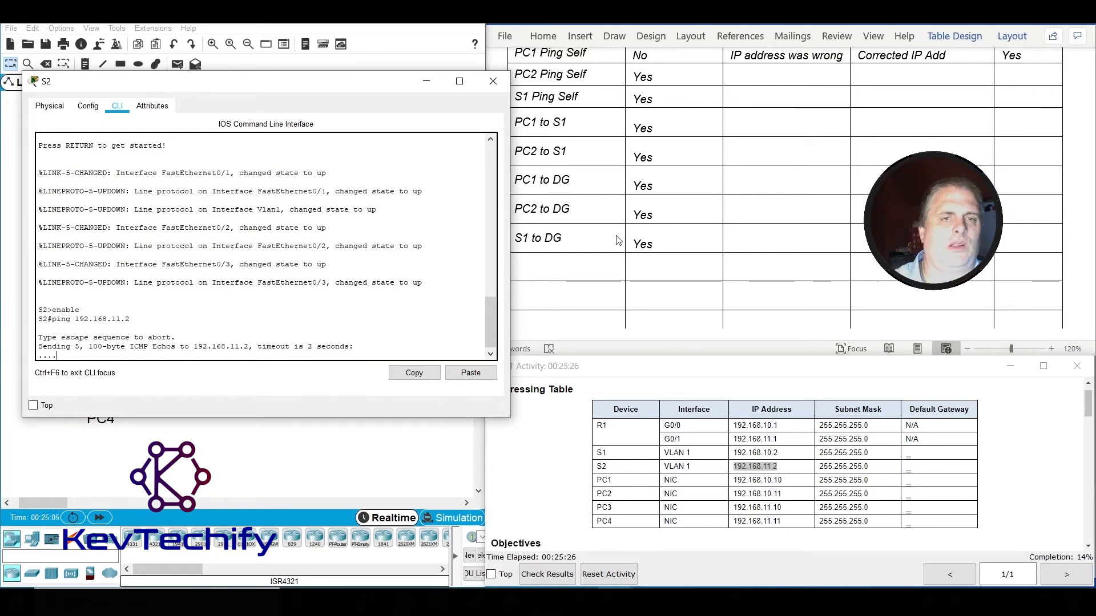
# Add the tests "PC3 Ping Self", "PC4 Ping Self" and "S2 Ping Self" below "S1 to DG" in the Word documentation table.
pyautogui.click(548, 269)
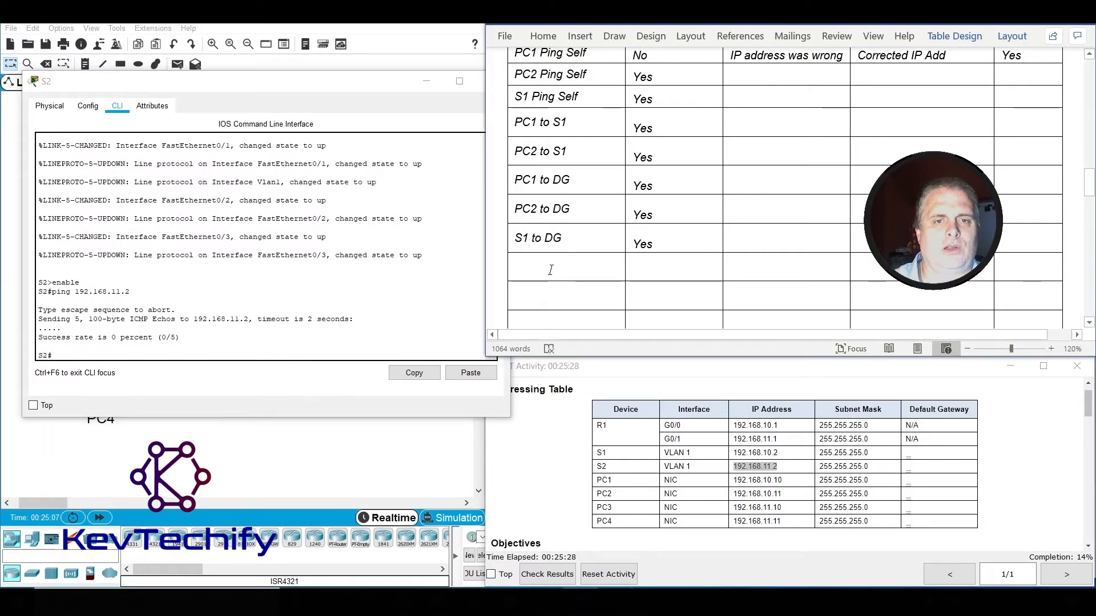
pyautogui.scroll(-3, 550, 269)
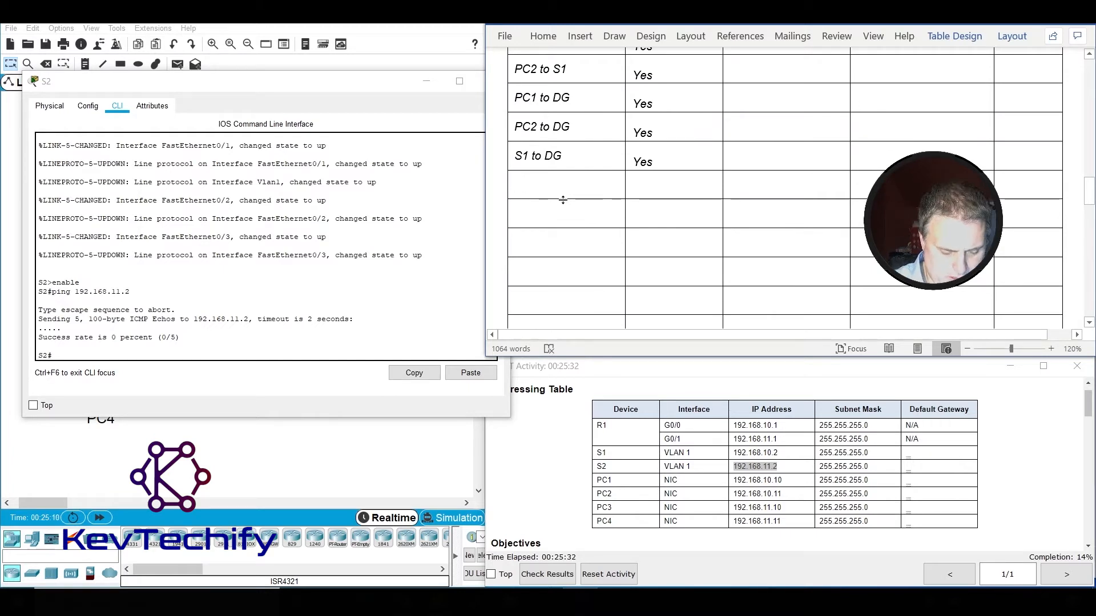
pyautogui.scroll(5, 562, 200)
pyautogui.scroll(-3, 570, 204)
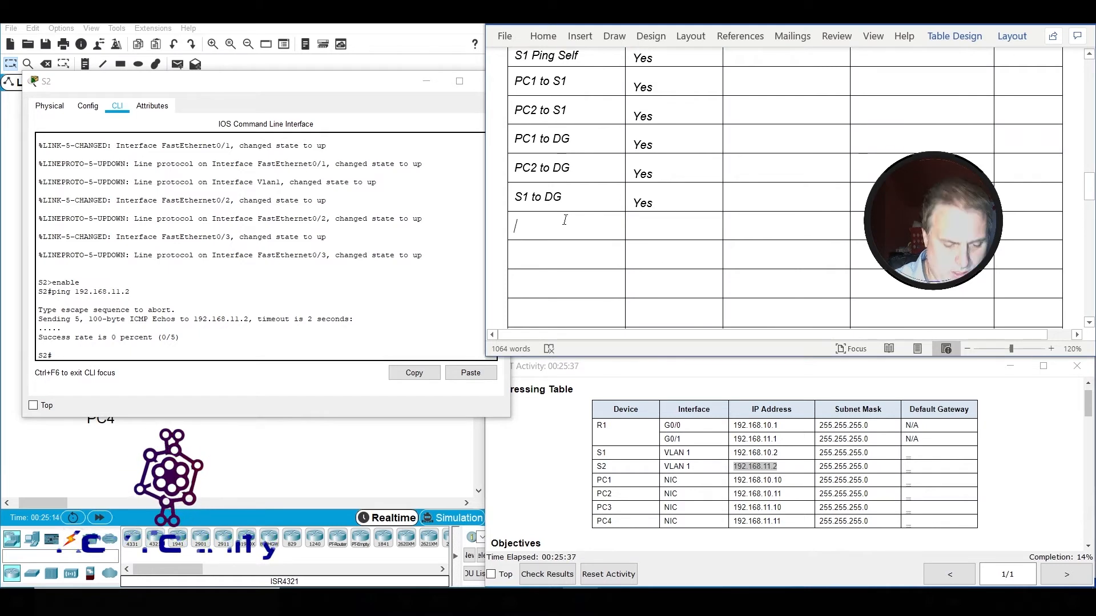
pyautogui.write('PC3 ping Self')
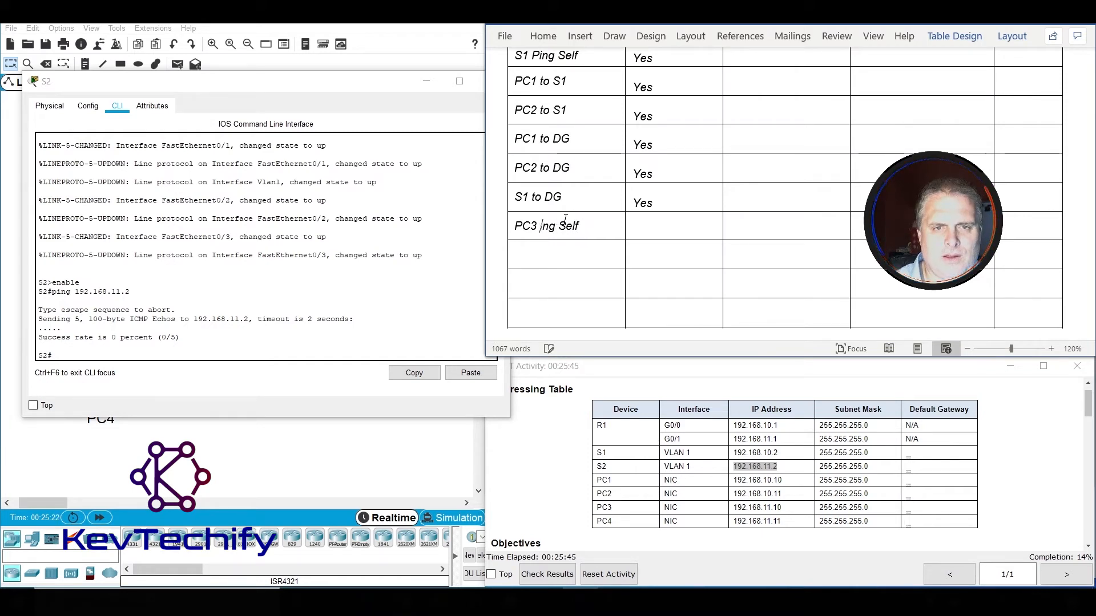
pyautogui.write('Pi')
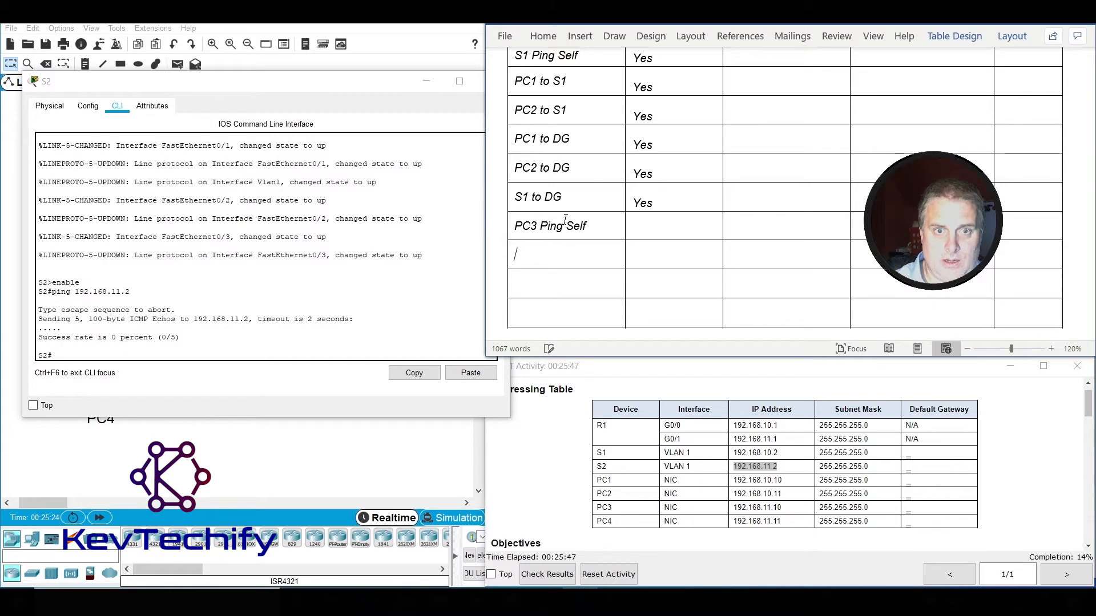
pyautogui.press('Down')
pyautogui.write('PC4')
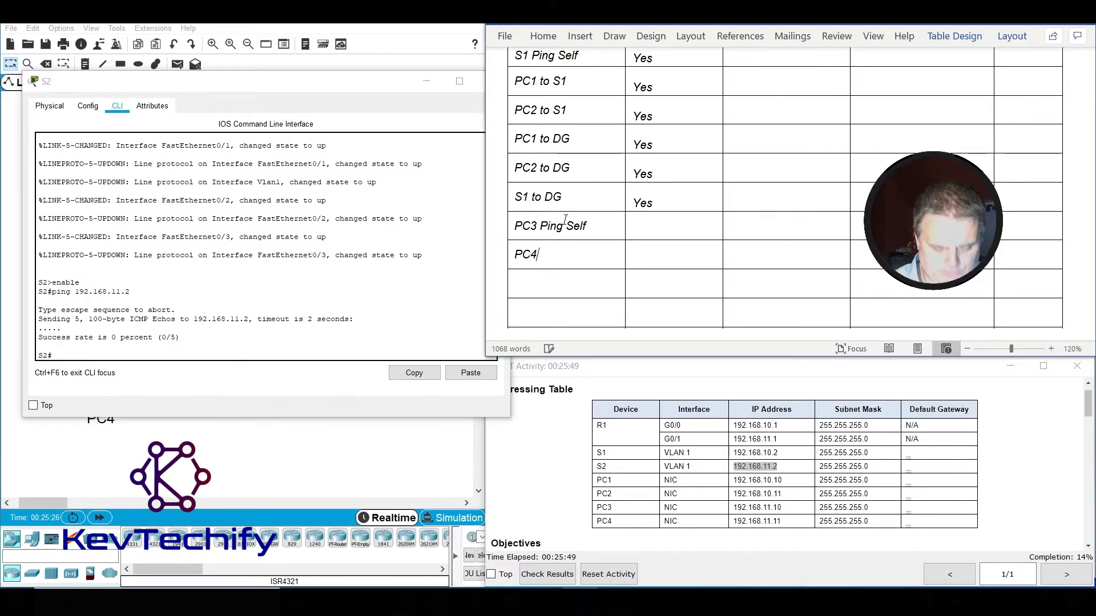
pyautogui.write(' Ping ')
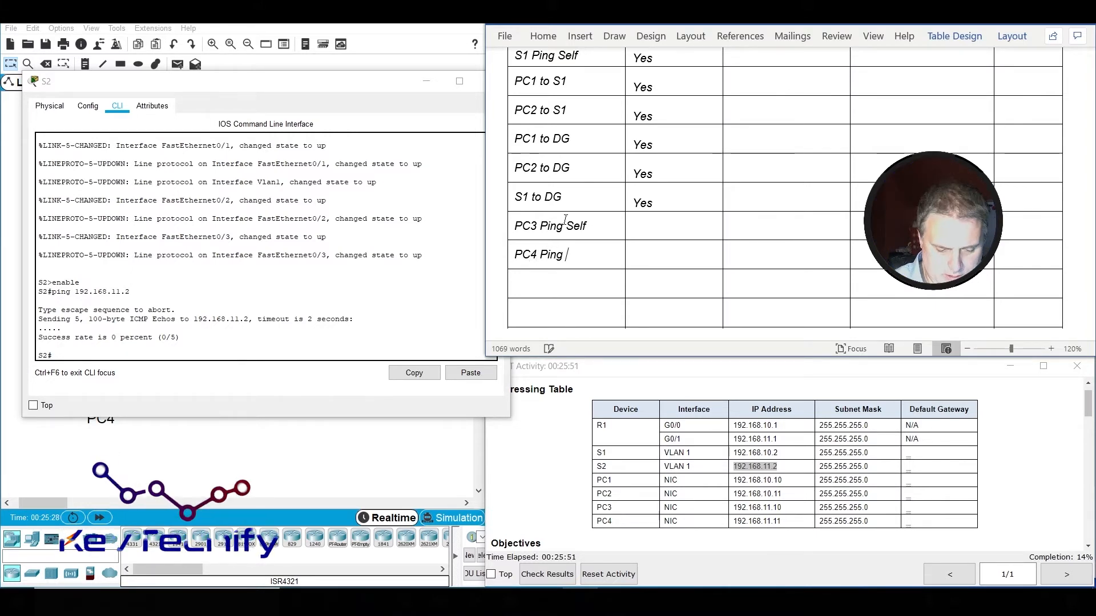
pyautogui.write('Self')
pyautogui.press('Down')
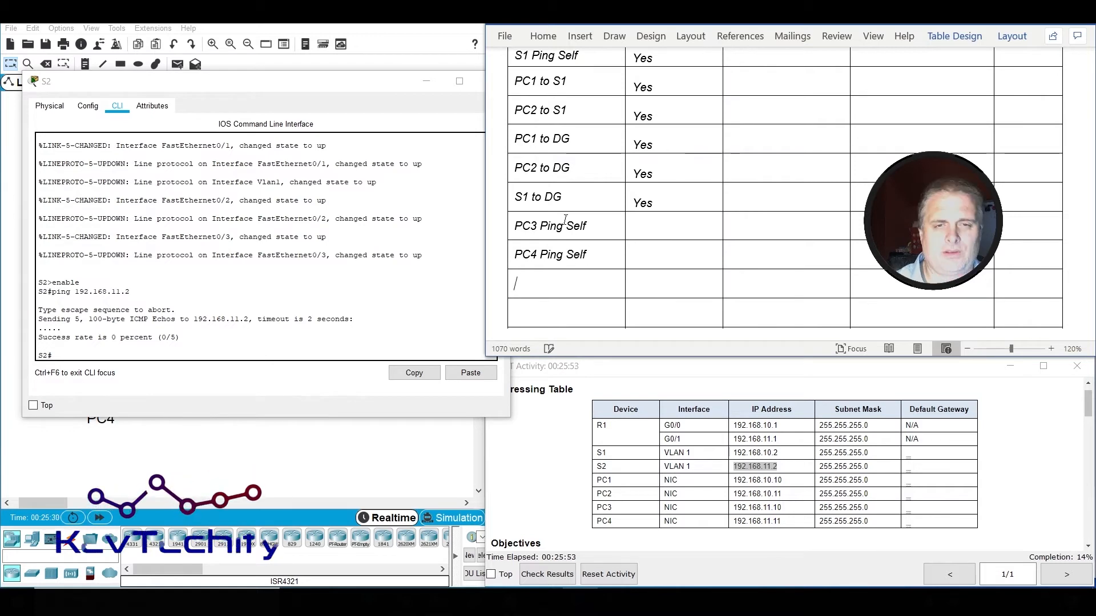
pyautogui.write('S2')
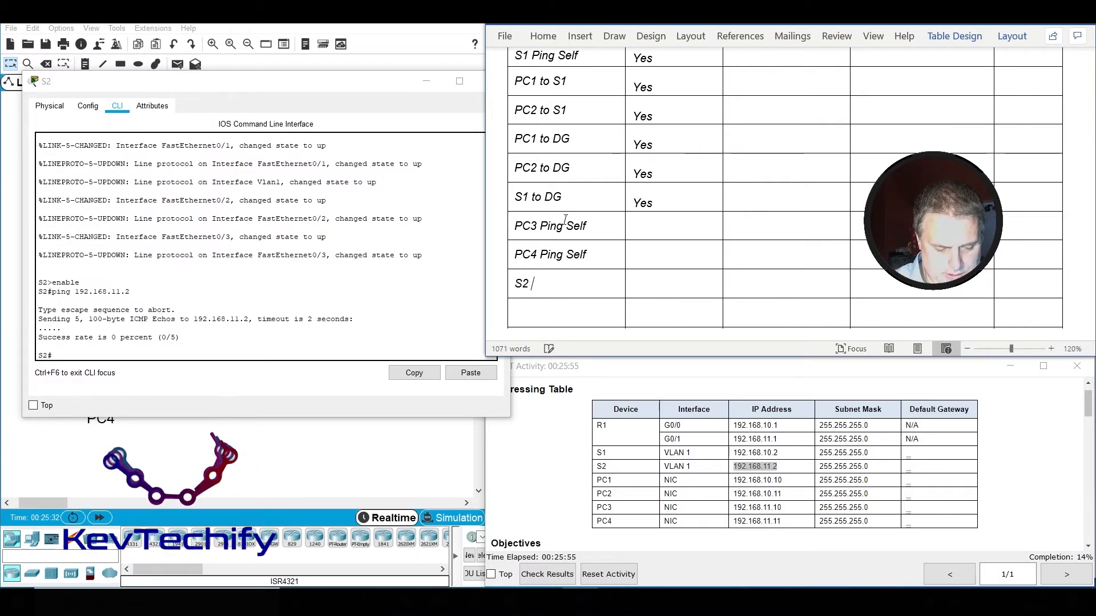
pyautogui.write(' Ping Self')
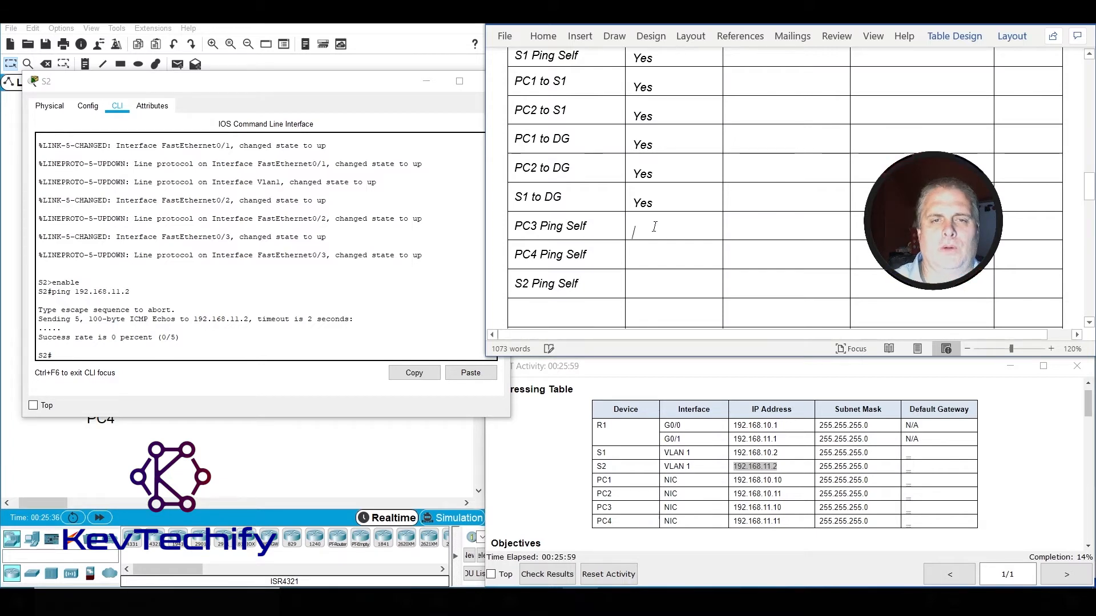
# Record "Yes" for the PC3 and PC4 self-ping tests and "No" for the S2 self-ping test.
pyautogui.write('Yes')
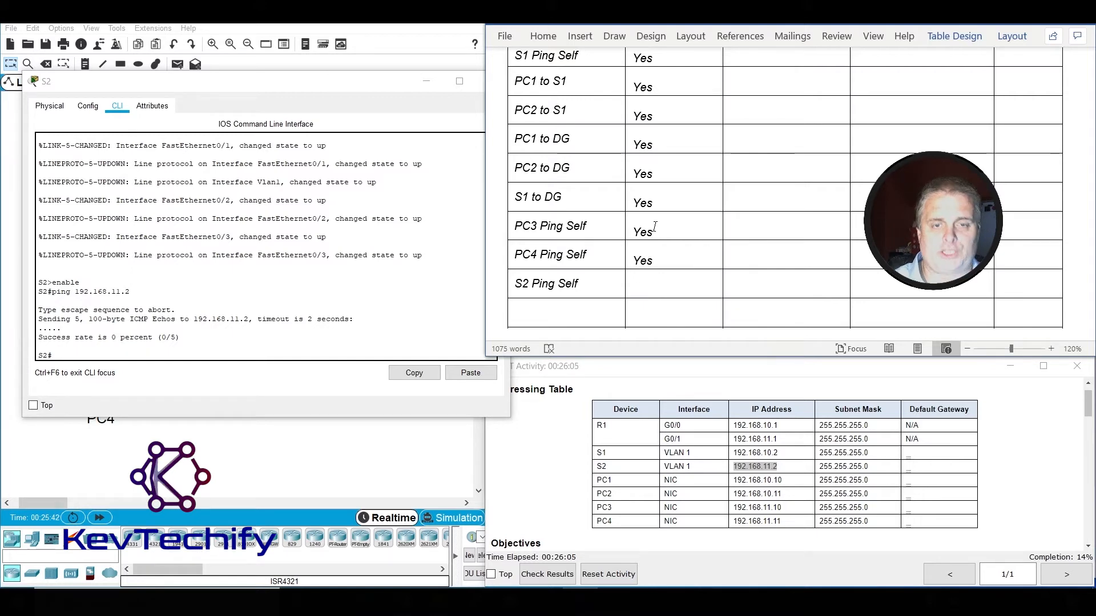
pyautogui.write('No')
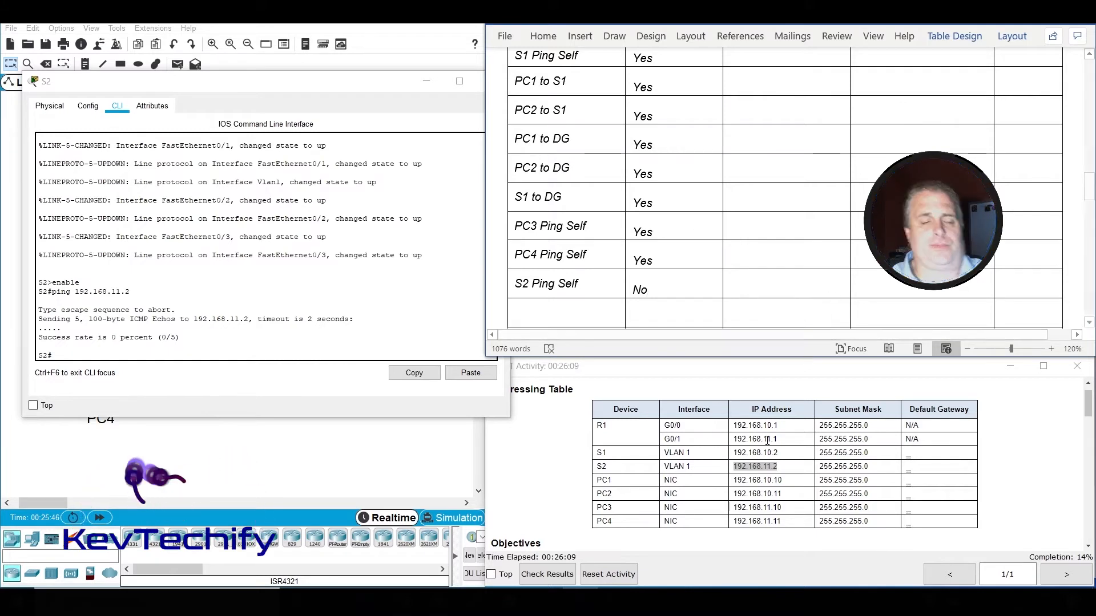
# Return to the S2 window, move it slightly lower, and add several blank prompt lines below the ping output.
pyautogui.click(332, 250)
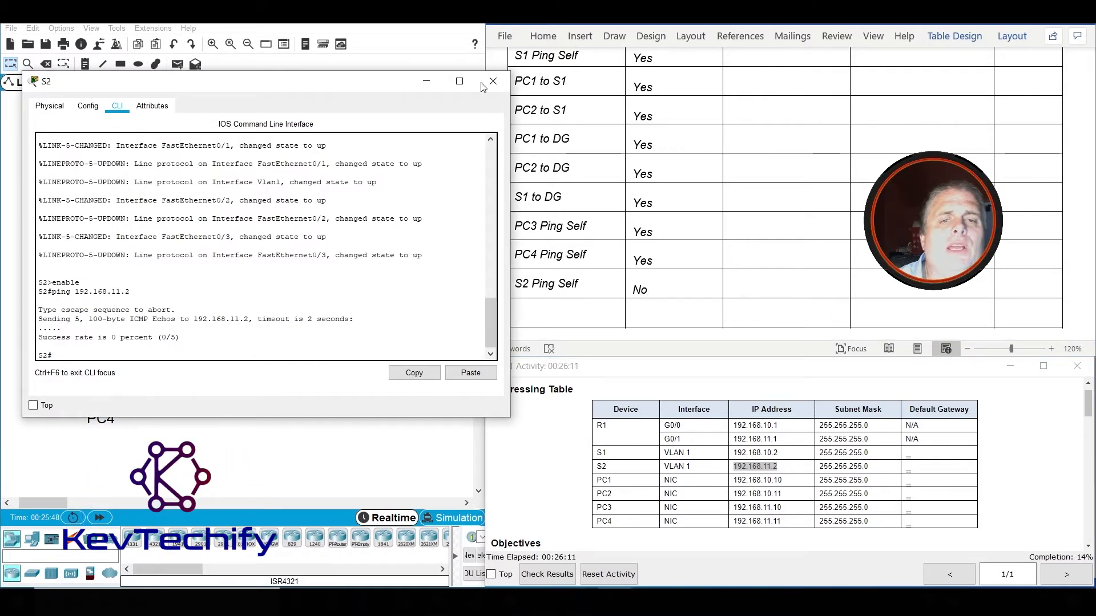
pyautogui.moveTo(385, 89)
pyautogui.mouseDown()
pyautogui.moveTo(357, 96)
pyautogui.moveTo(373, 104)
pyautogui.mouseUp()
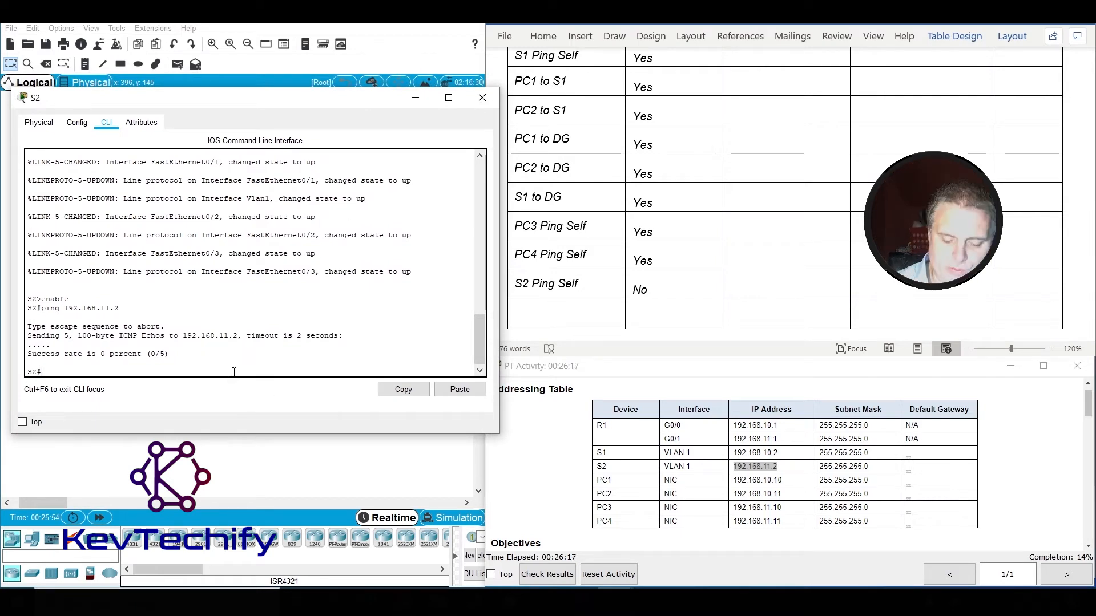
pyautogui.press('Return')
pyautogui.press('Return')
pyautogui.press('Return')
pyautogui.press('Return')
pyautogui.press('Return')
pyautogui.press('Return')
pyautogui.press('Return')
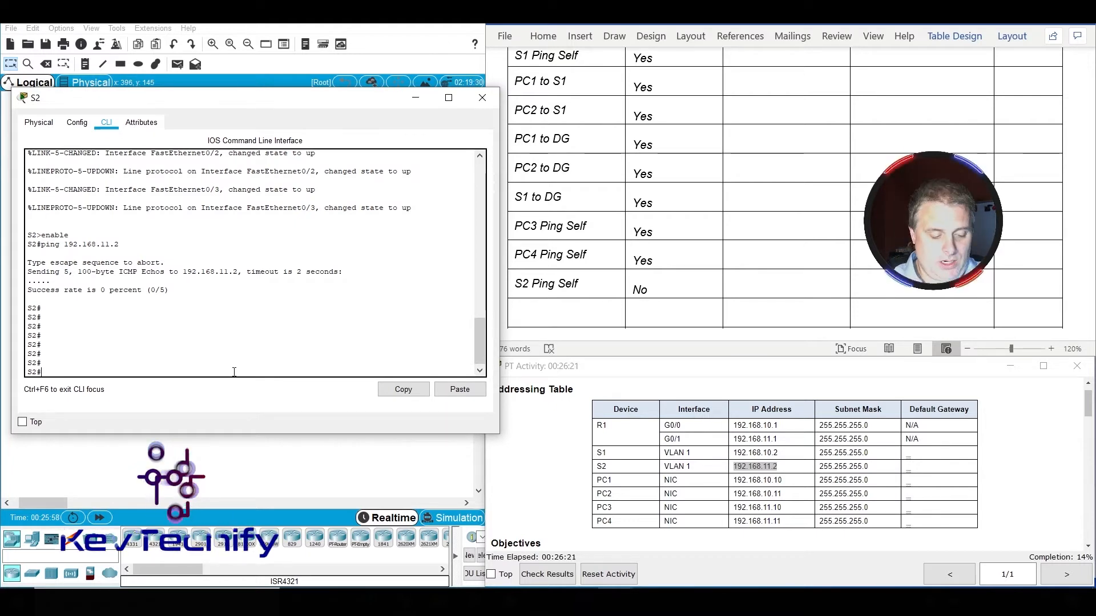
# Display S2's running configuration with "sho run" and examine the Vlan1 interface and default gateway entries.
pyautogui.write('sho run')
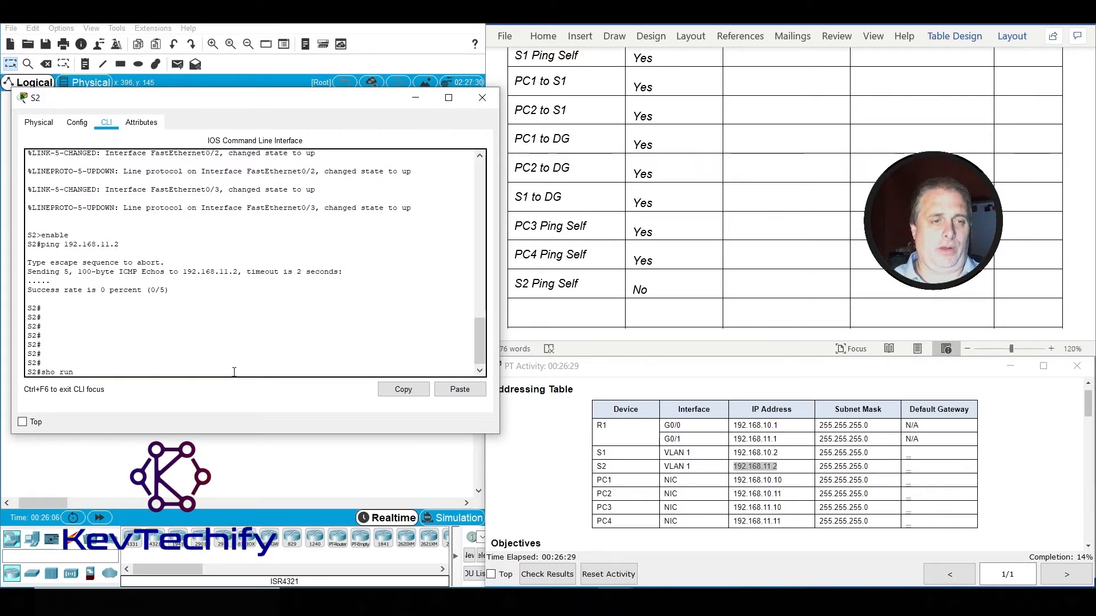
pyautogui.press('Return')
pyautogui.press('space')
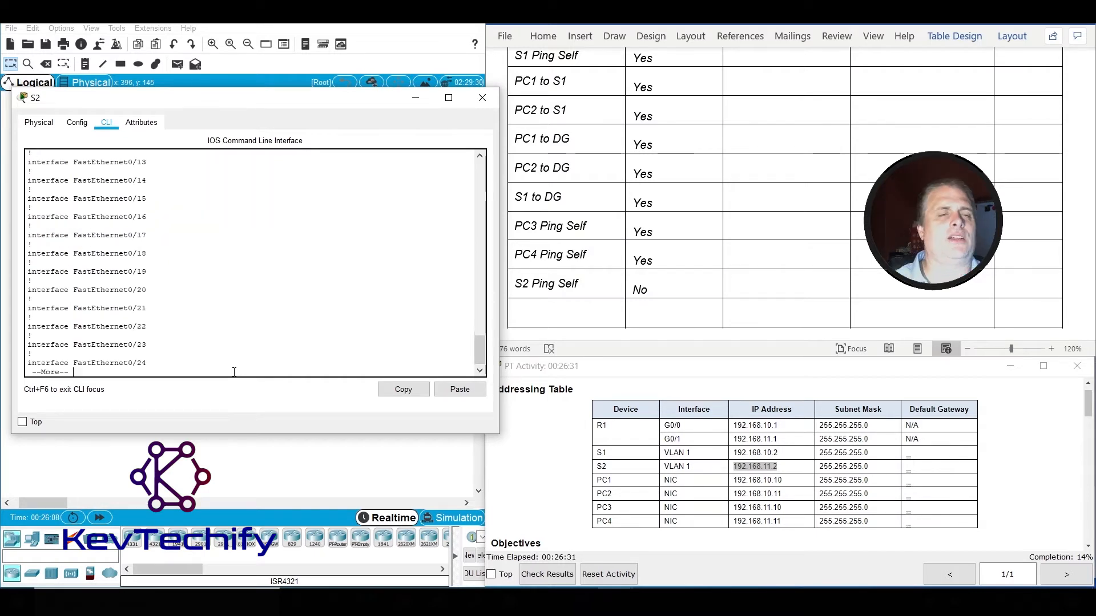
pyautogui.press('space')
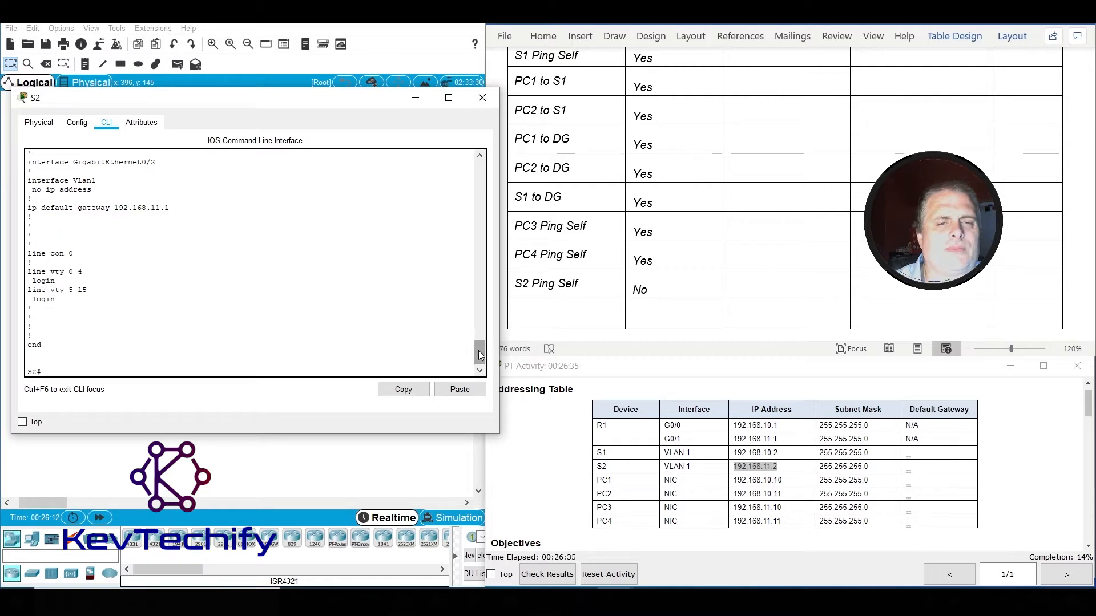
pyautogui.moveTo(479, 355)
pyautogui.mouseDown()
pyautogui.moveTo(479, 277)
pyautogui.moveTo(481, 340)
pyautogui.mouseUp()
pyautogui.scroll(-2, 482, 338)
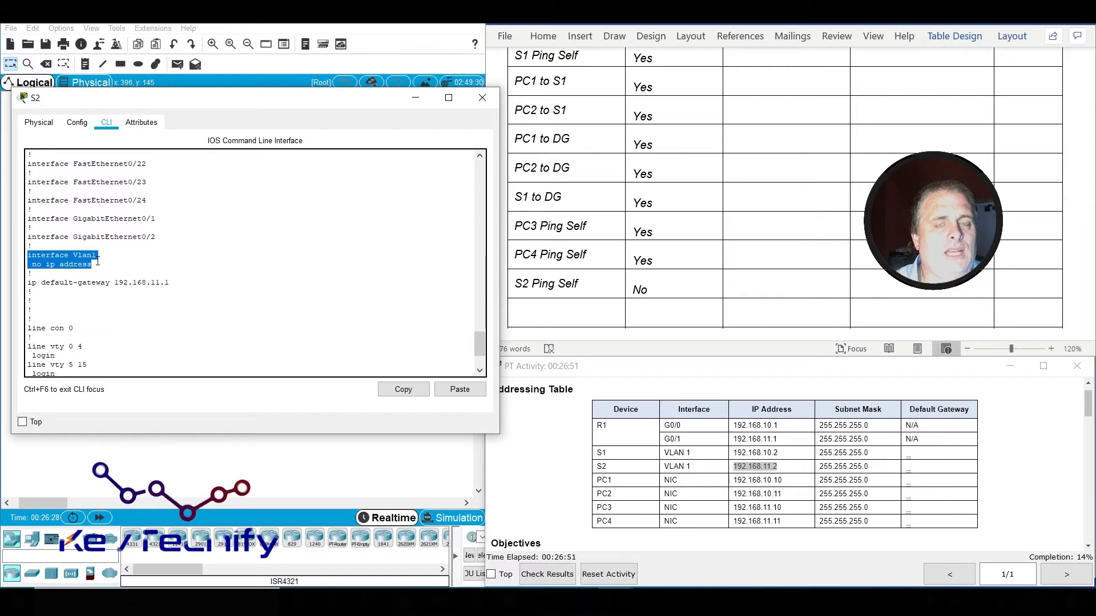
pyautogui.click(97, 265)
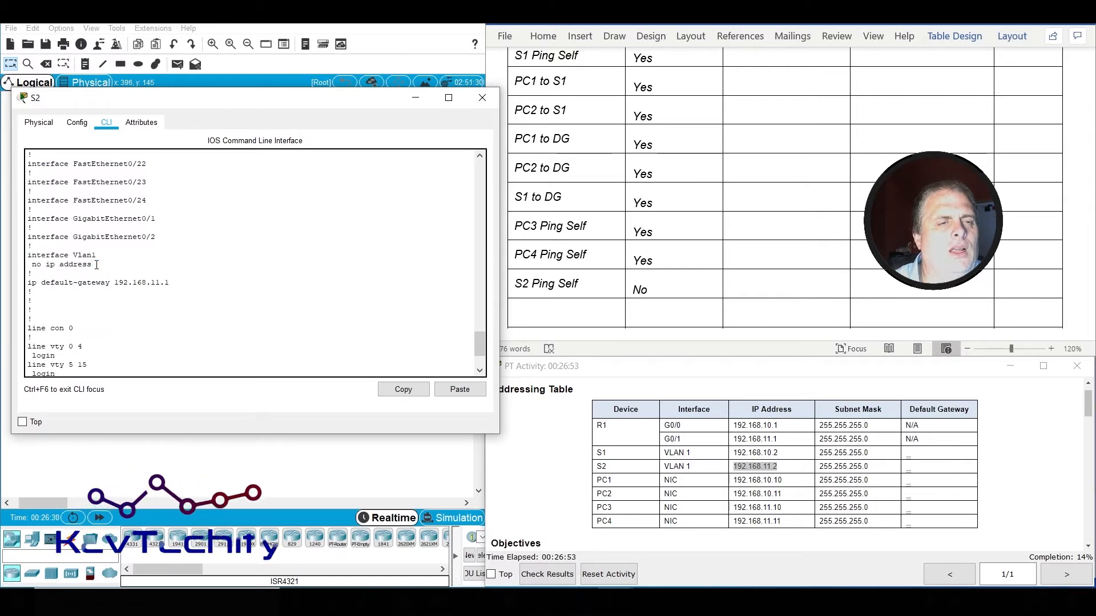
pyautogui.scroll(-3, 118, 295)
pyautogui.scroll(-1, 118, 295)
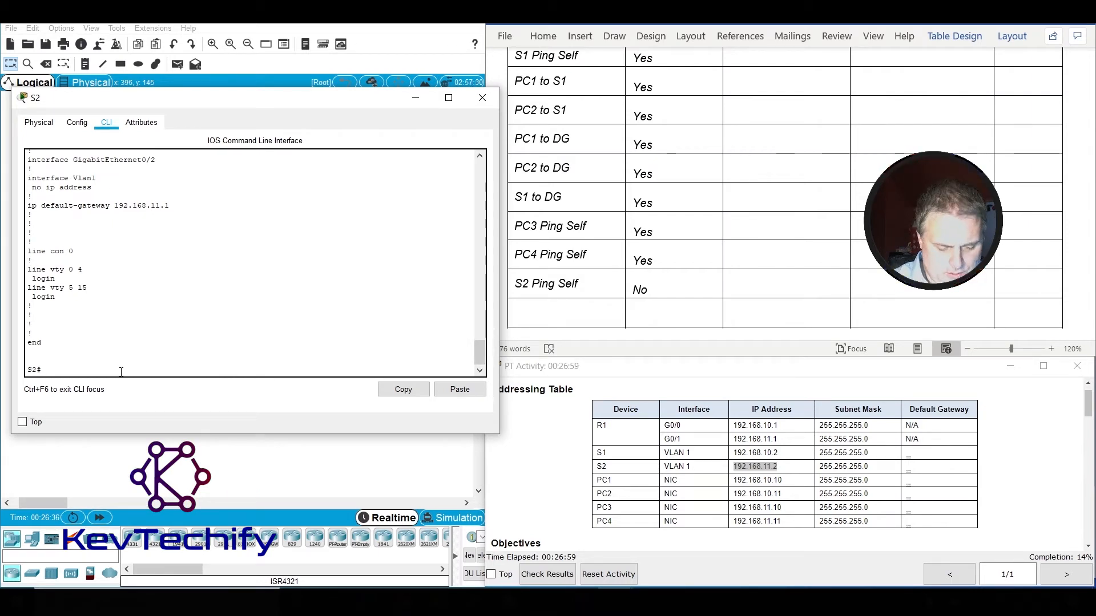
# Enter global configuration mode on S2 and access the VLAN 1 interface configuration.
pyautogui.write('config t')
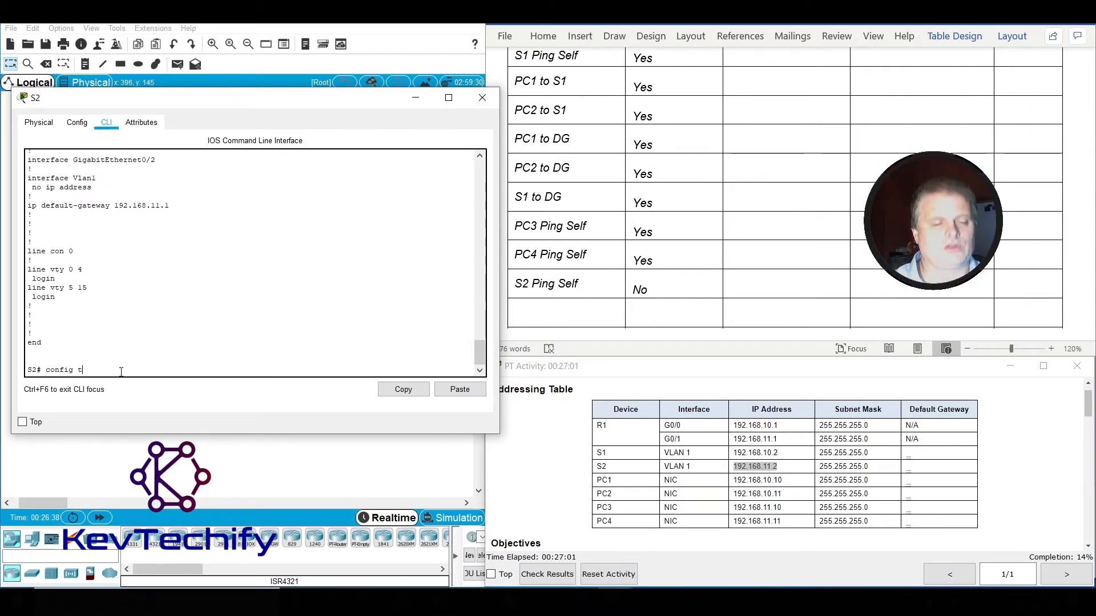
pyautogui.press('Return')
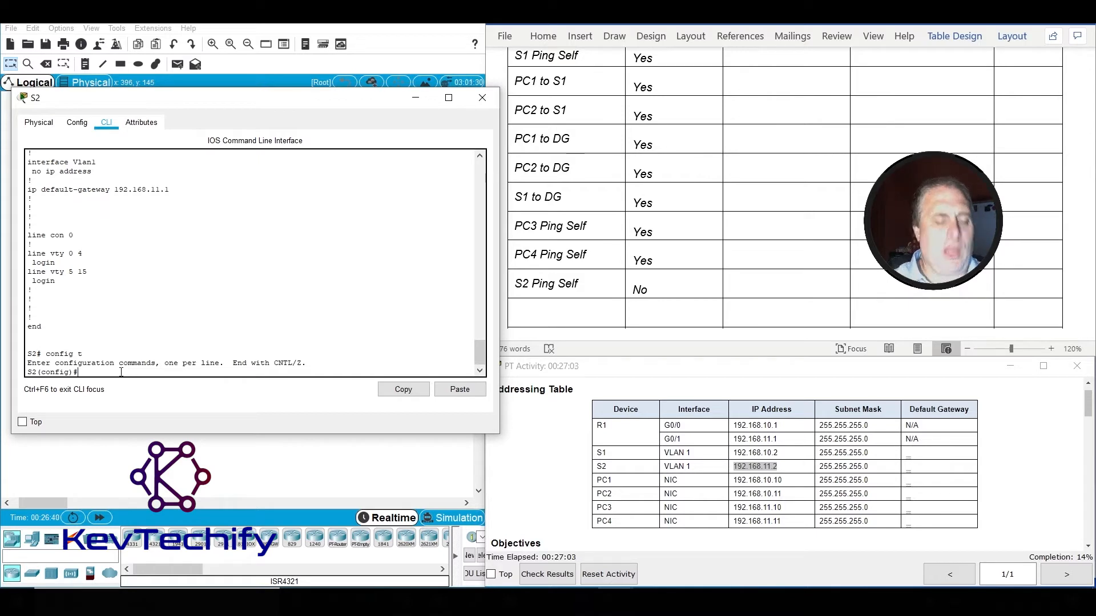
pyautogui.write('in')
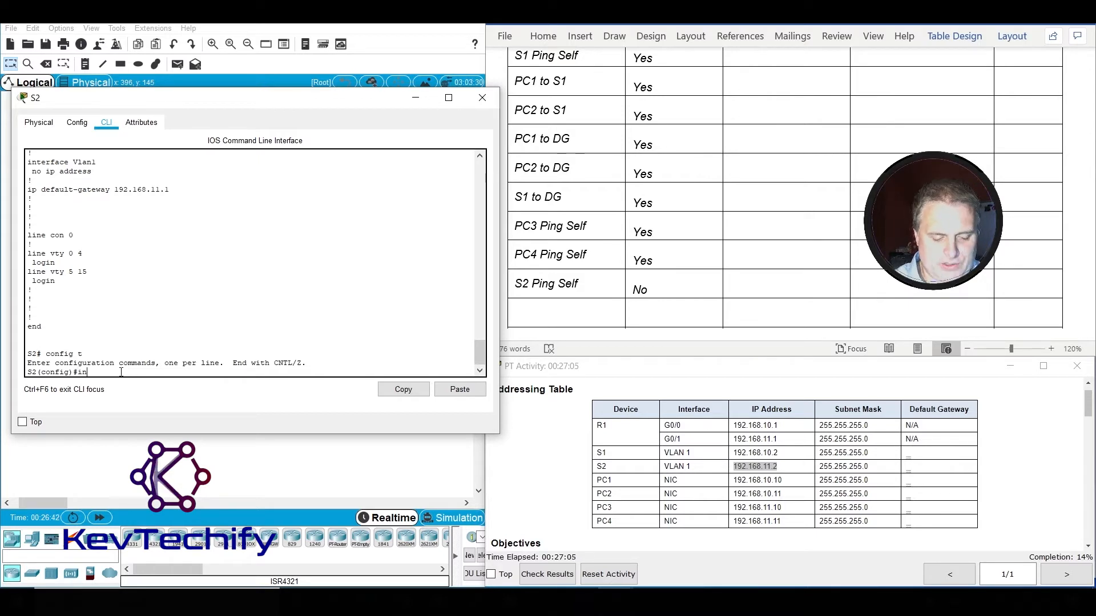
pyautogui.write('t vlan 1')
pyautogui.press('Return')
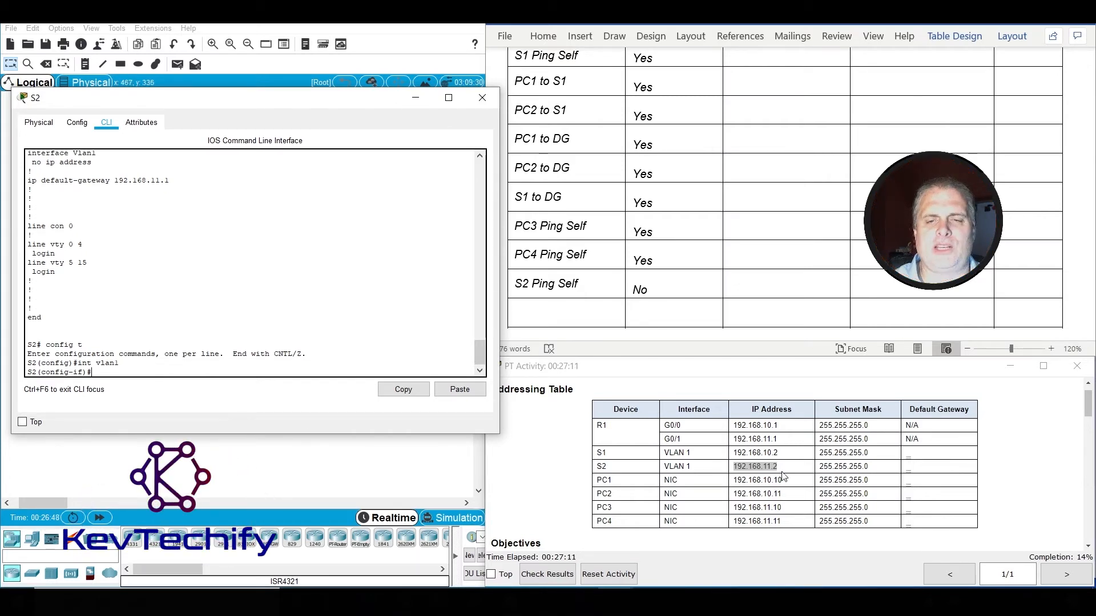
# Assign IP address 192.168.11.2 with subnet mask 255.255.255.0 to S2's VLAN 1 interface, following the addressing table.
pyautogui.click(735, 468)
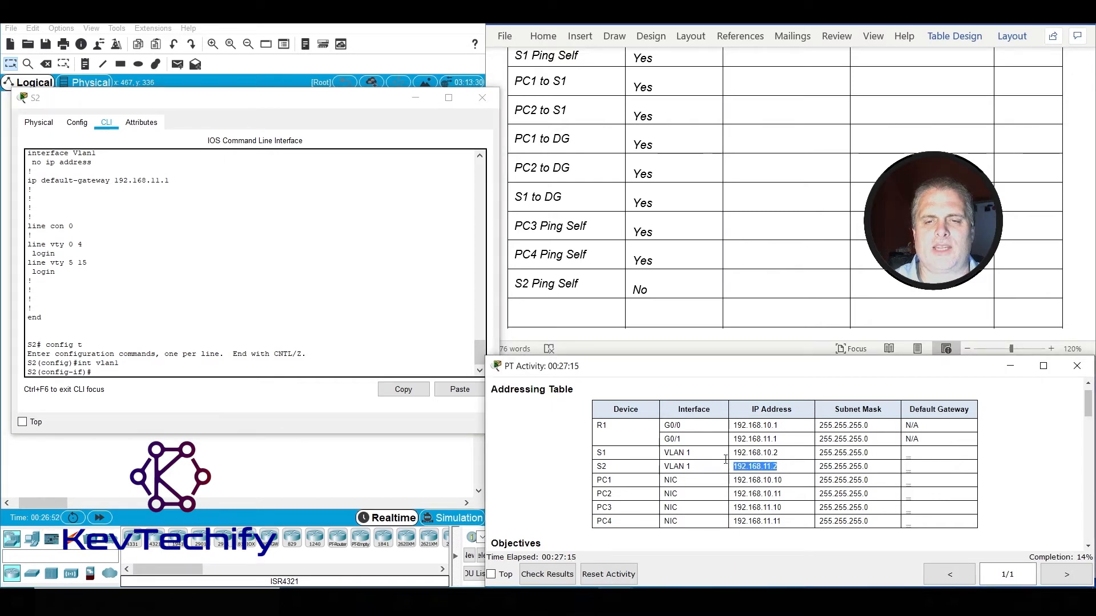
pyautogui.click(135, 372)
pyautogui.write('ip address ')
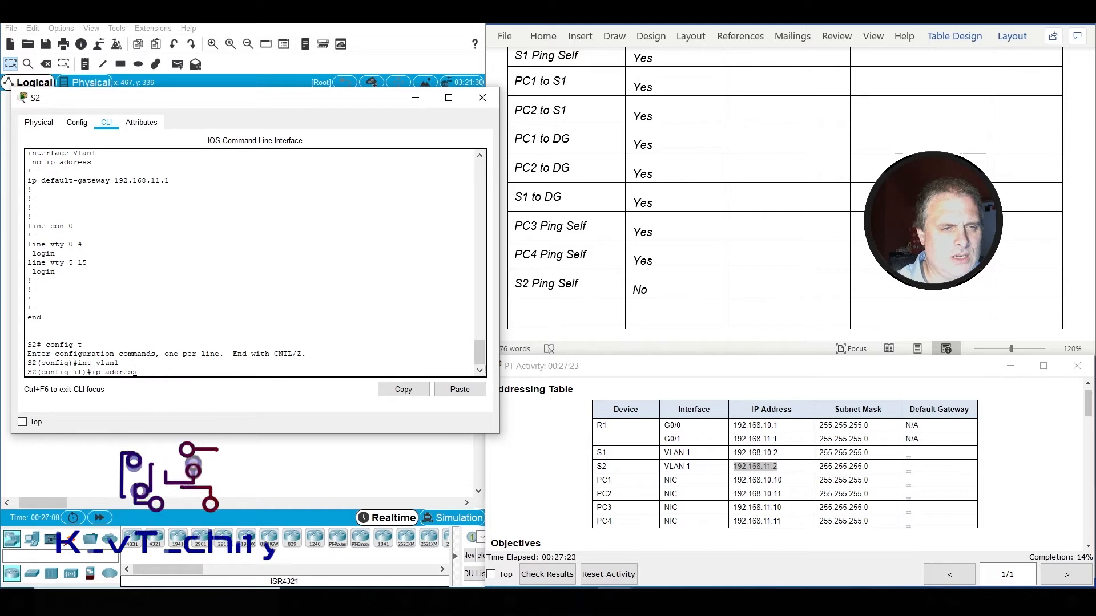
pyautogui.write('192.168.11.2')
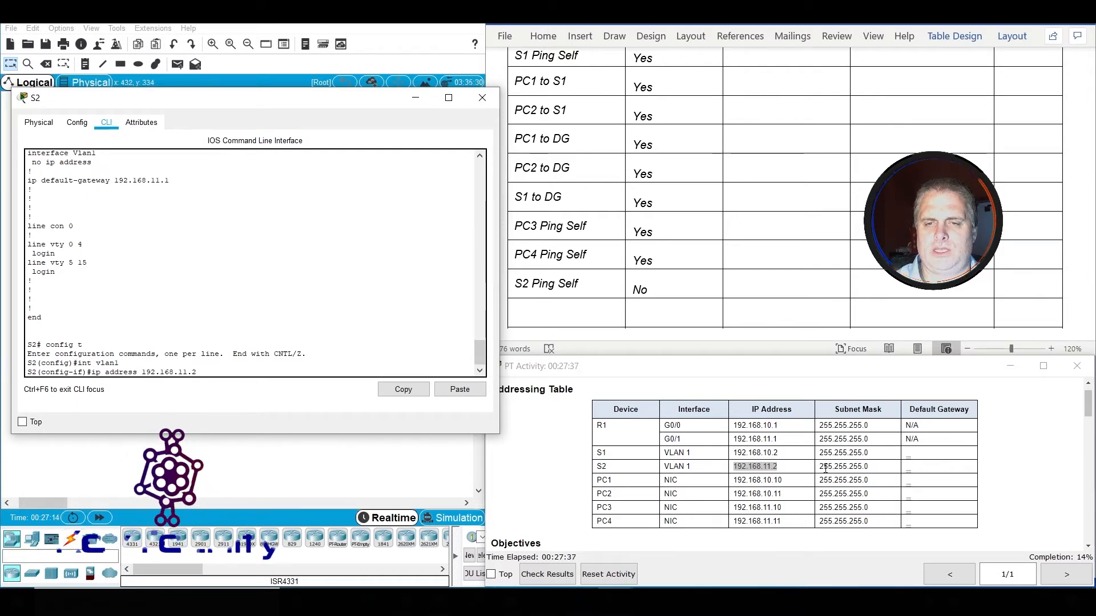
pyautogui.moveTo(820, 468); pyautogui.dragTo(870, 466)
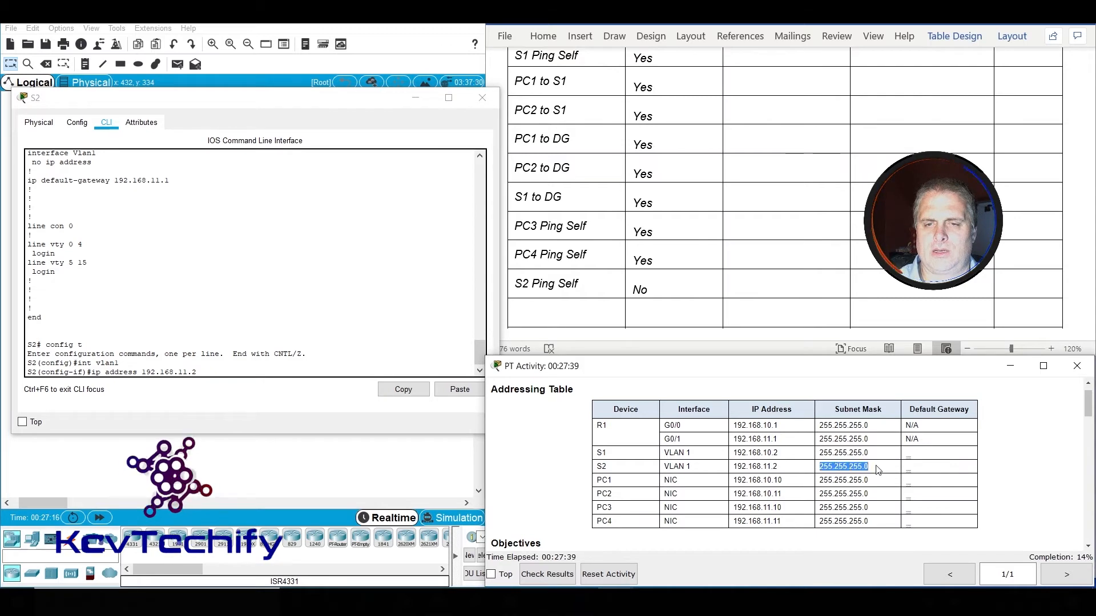
pyautogui.click(216, 371)
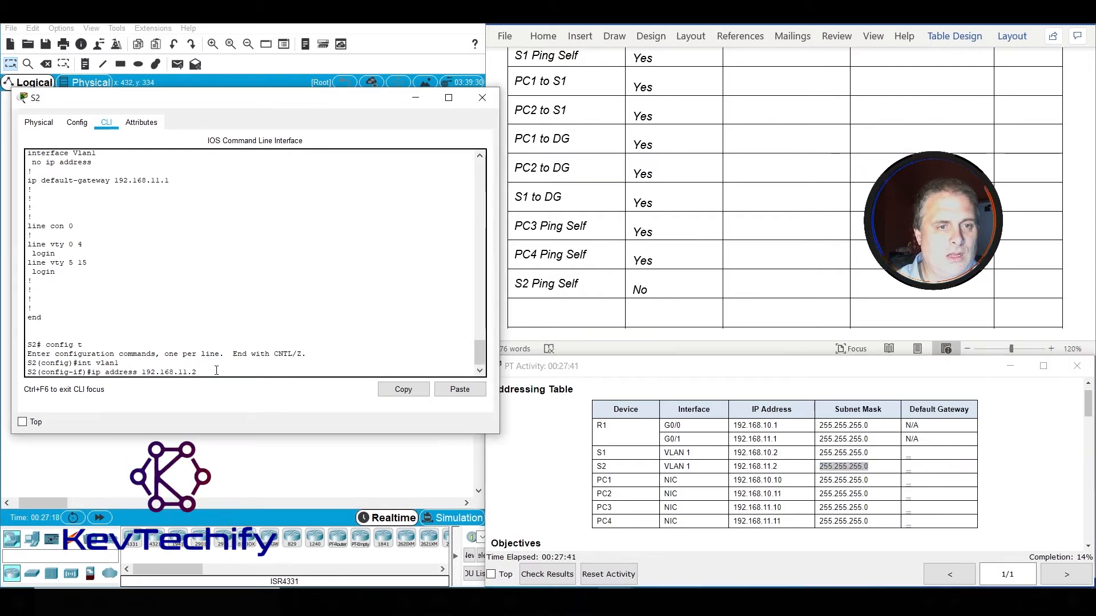
pyautogui.write('.255.2')
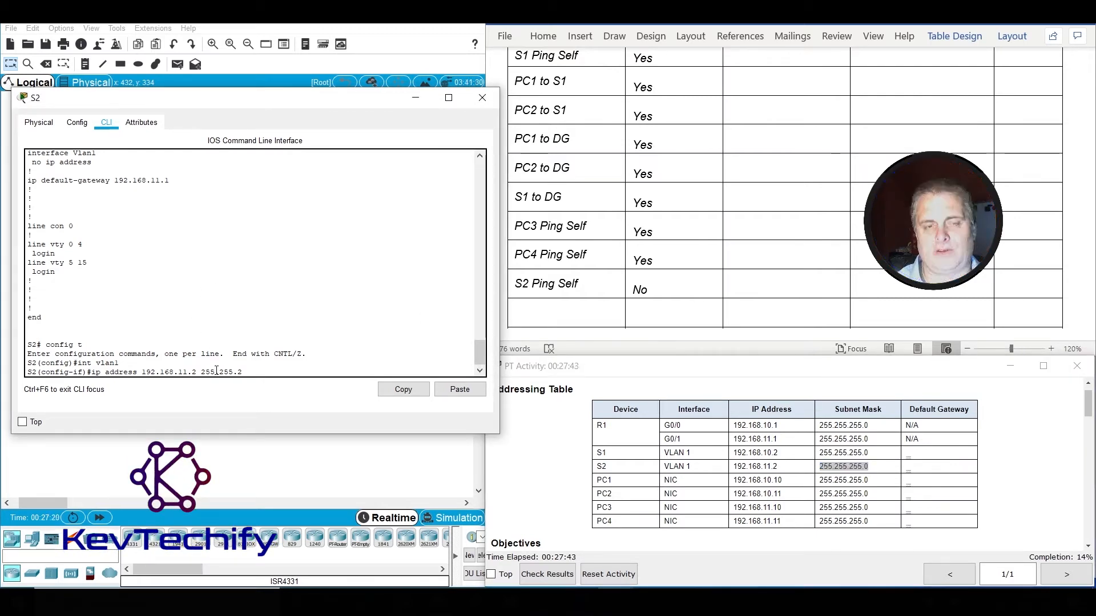
pyautogui.write('55.0')
pyautogui.press('Return')
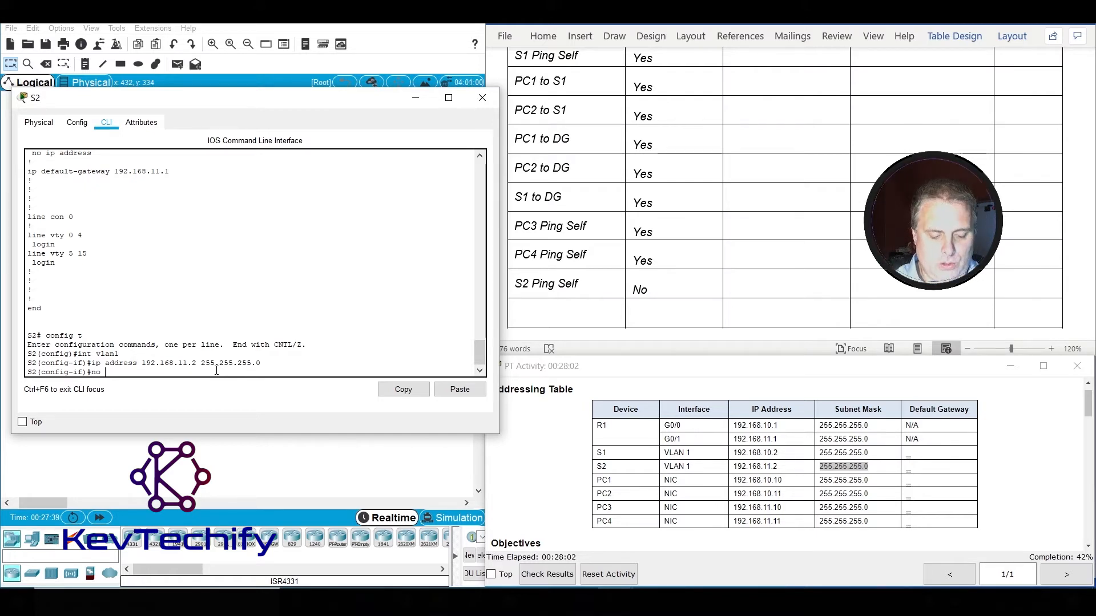
# Enable S2's VLAN 1 interface with "no shutdown" and exit back to privileged EXEC mode.
pyautogui.write('own')
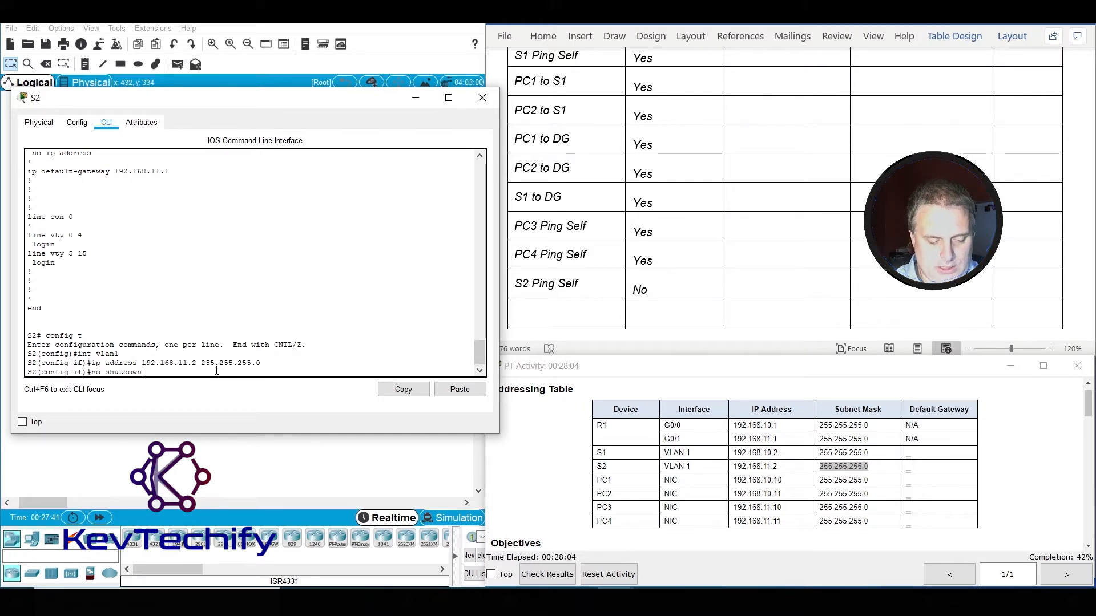
pyautogui.press('Return')
pyautogui.write('exit')
pyautogui.press('Return')
pyautogui.write('exit')
pyautogui.press('Return')
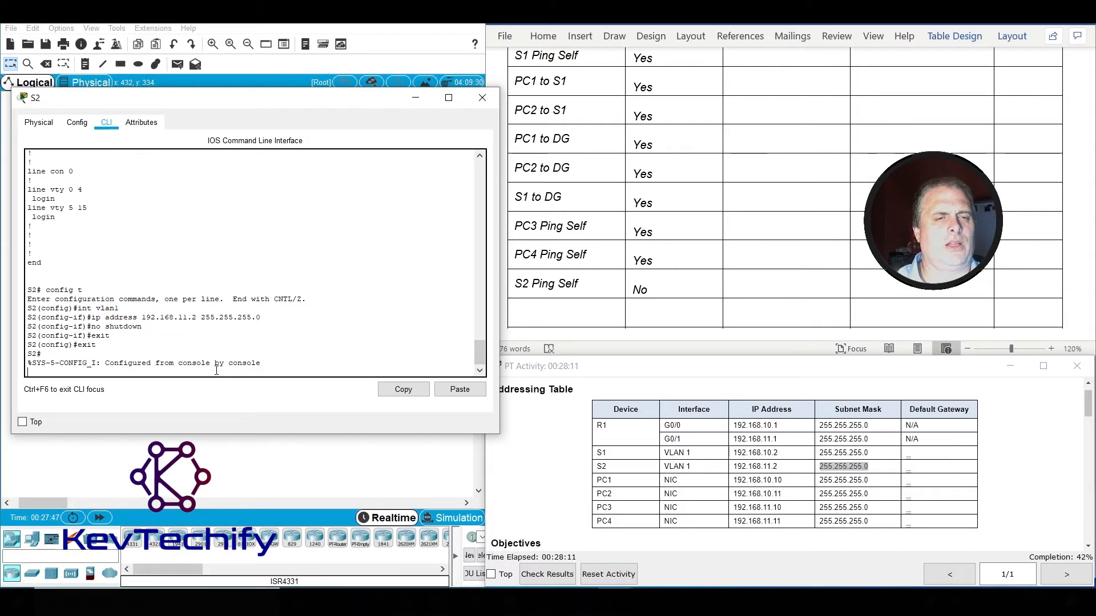
# Display S2's running configuration with "sho run" and check the IP address line under interface Vlan1.
pyautogui.press('Return')
pyautogui.press('Return')
pyautogui.press('Return')
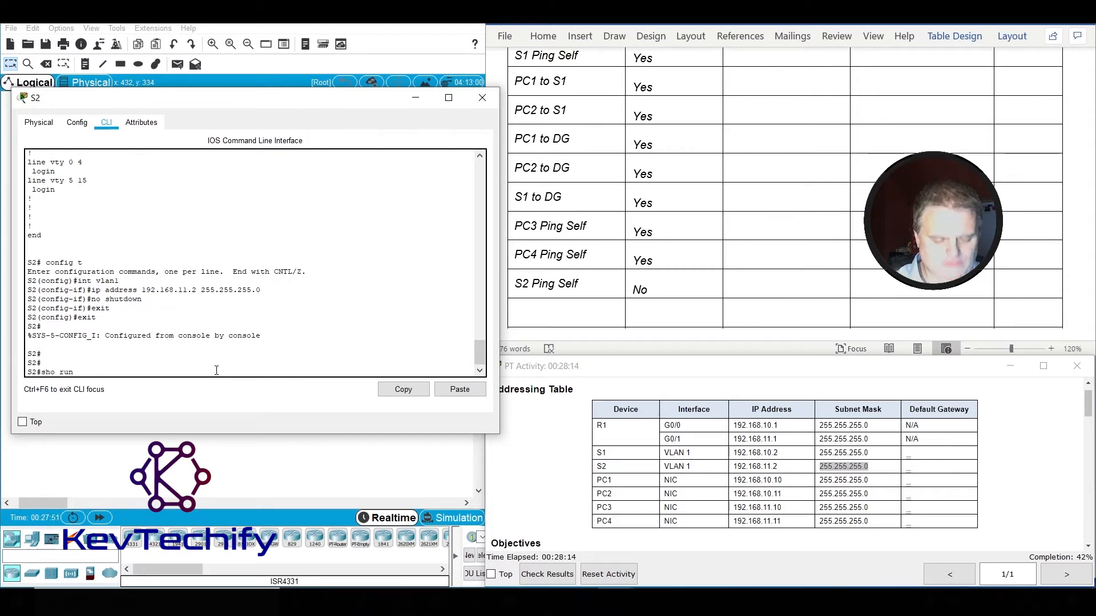
pyautogui.write('sho run')
pyautogui.press('Return')
pyautogui.press('space')
pyautogui.press('space')
pyautogui.press('space')
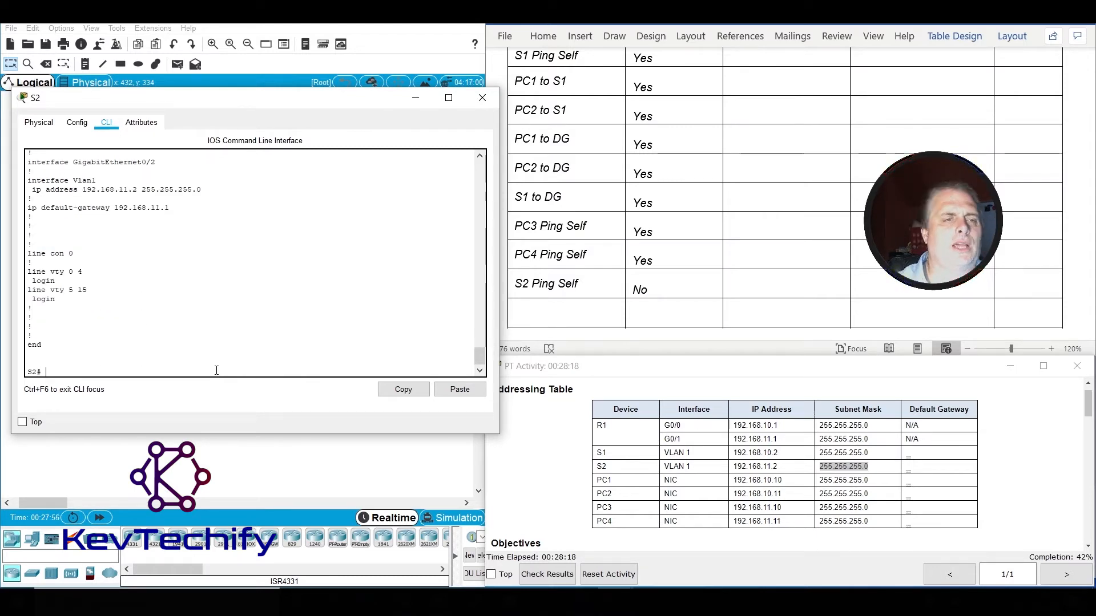
pyautogui.moveTo(32, 191); pyautogui.dragTo(201, 191)
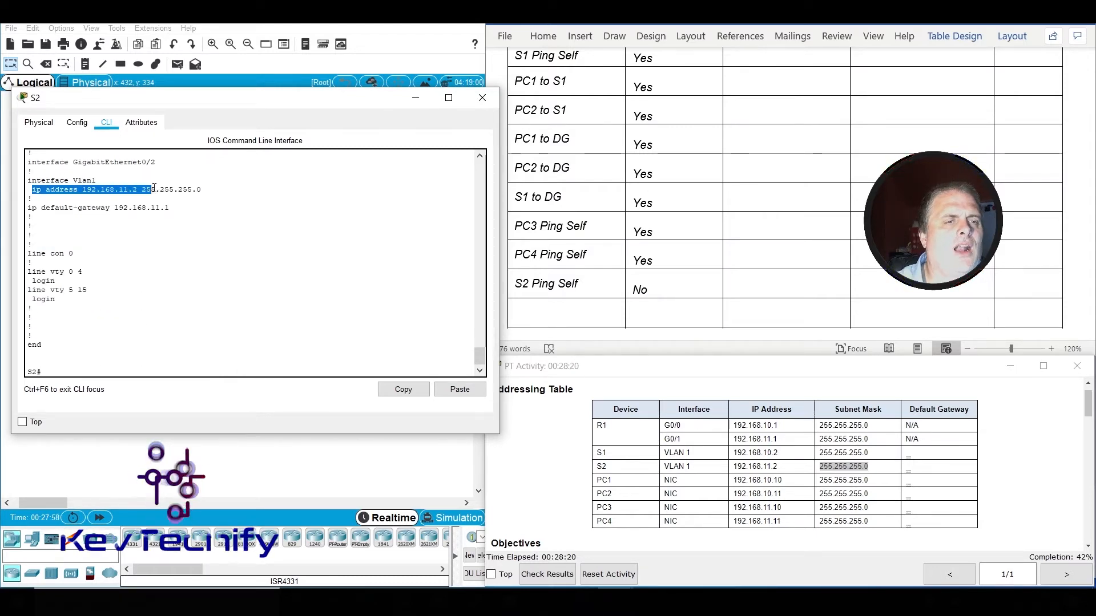
pyautogui.click(148, 191)
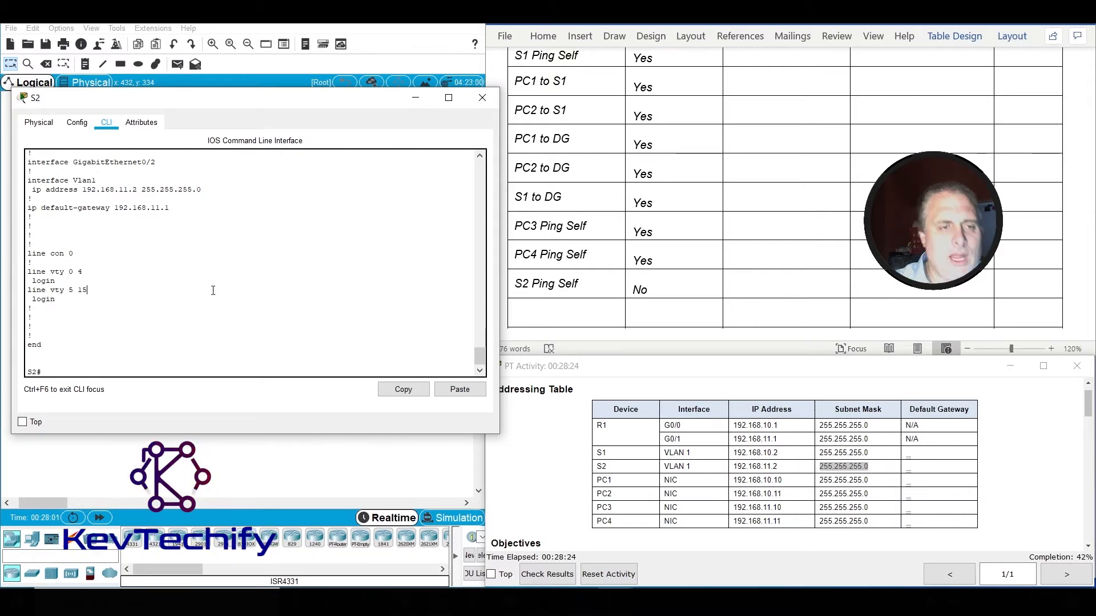
# Add blank prompt lines below the configuration output and ping S2's own address, 192.168.11.2.
pyautogui.press('Return')
pyautogui.press('Return')
pyautogui.press('Return')
pyautogui.press('Return')
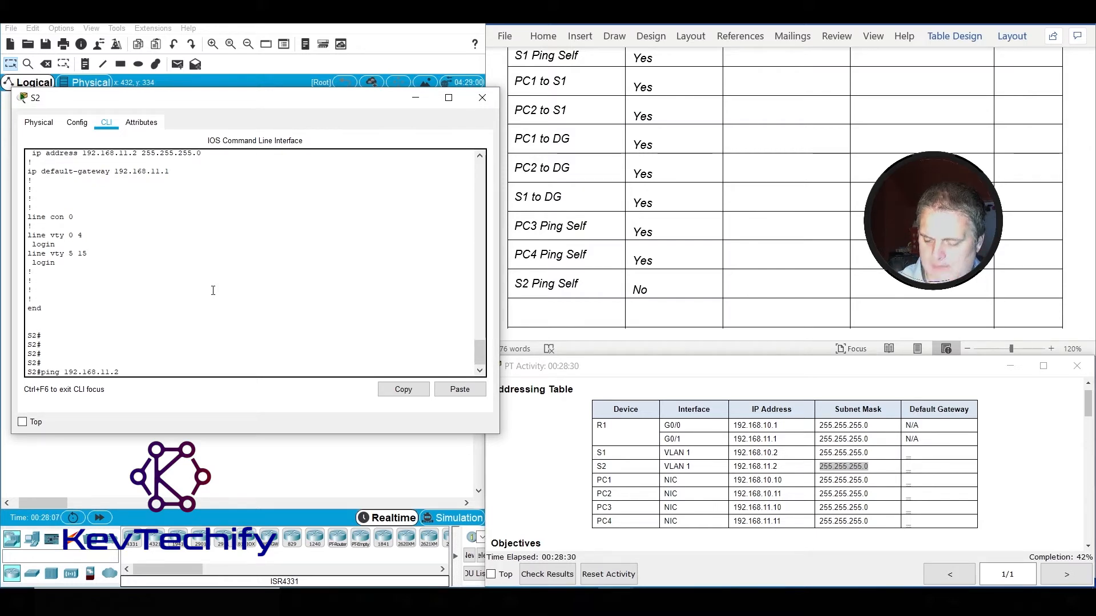
pyautogui.write('ping 192.168.11.2')
pyautogui.press('Return')
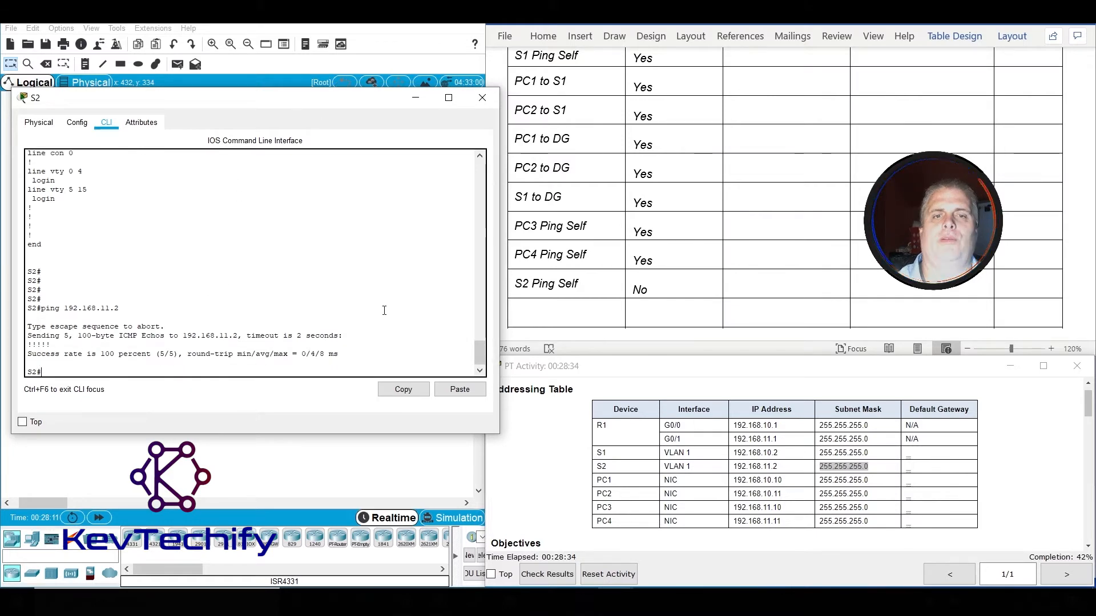
# Document the S2 Ping Self test in Word with issue "IP address not set", solution "Set IP address" and verified "yes".
pyautogui.click(817, 288)
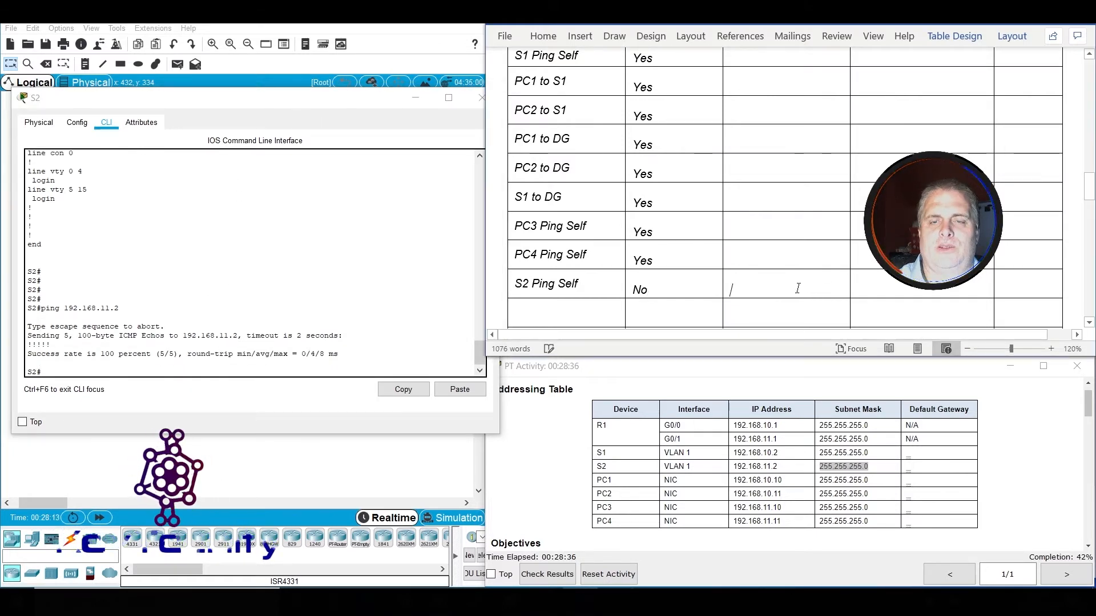
pyautogui.scroll(4, 797, 289)
pyautogui.scroll(1, 797, 289)
pyautogui.scroll(-6, 798, 290)
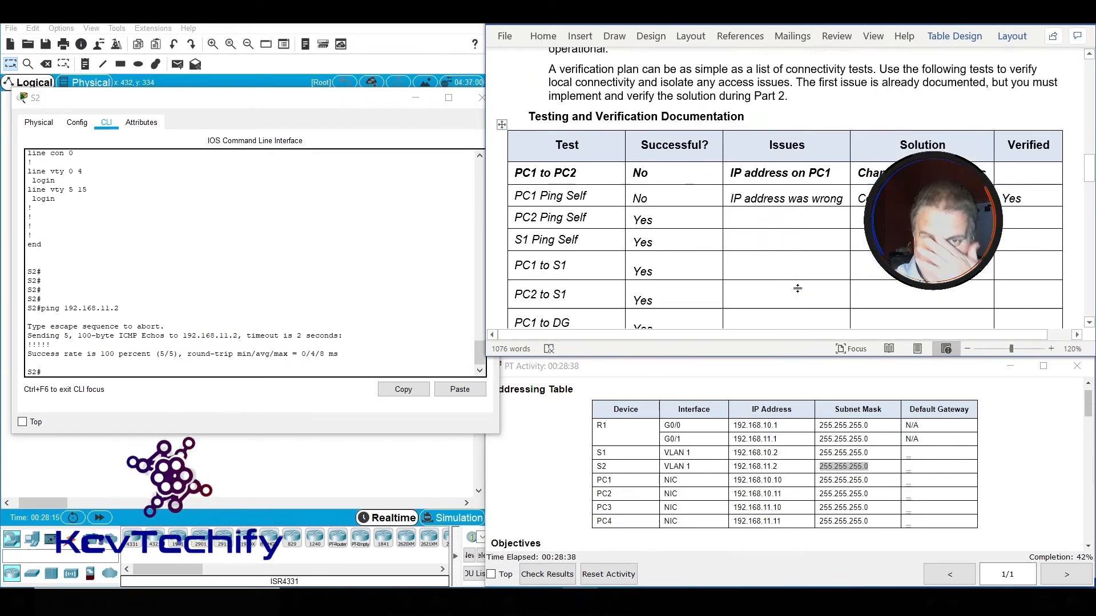
pyautogui.scroll(-1, 798, 290)
pyautogui.write('IP address not set')
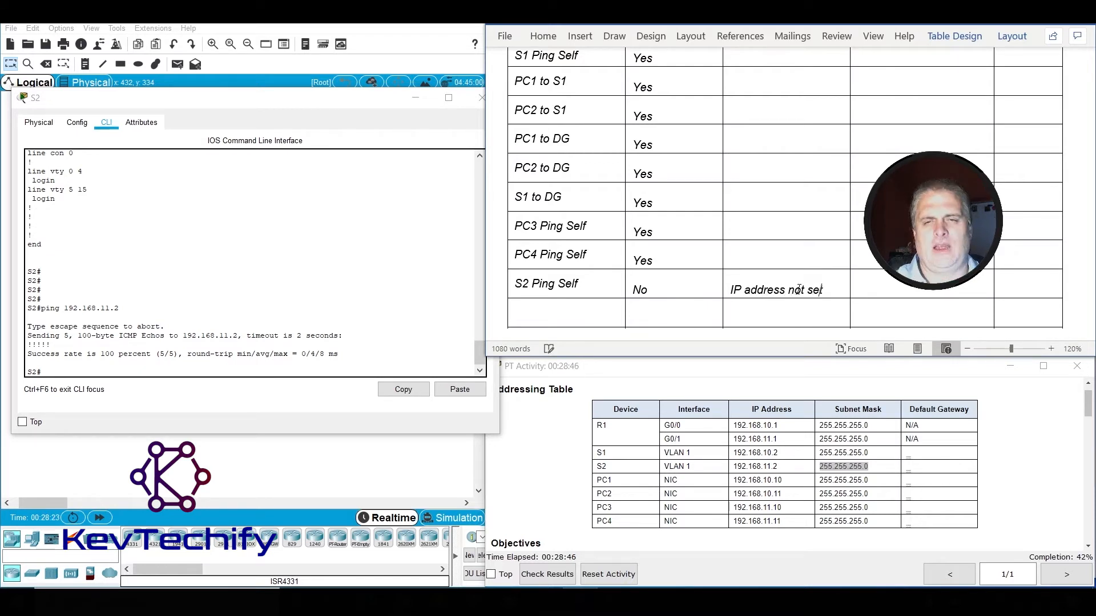
pyautogui.write('Set IP a')
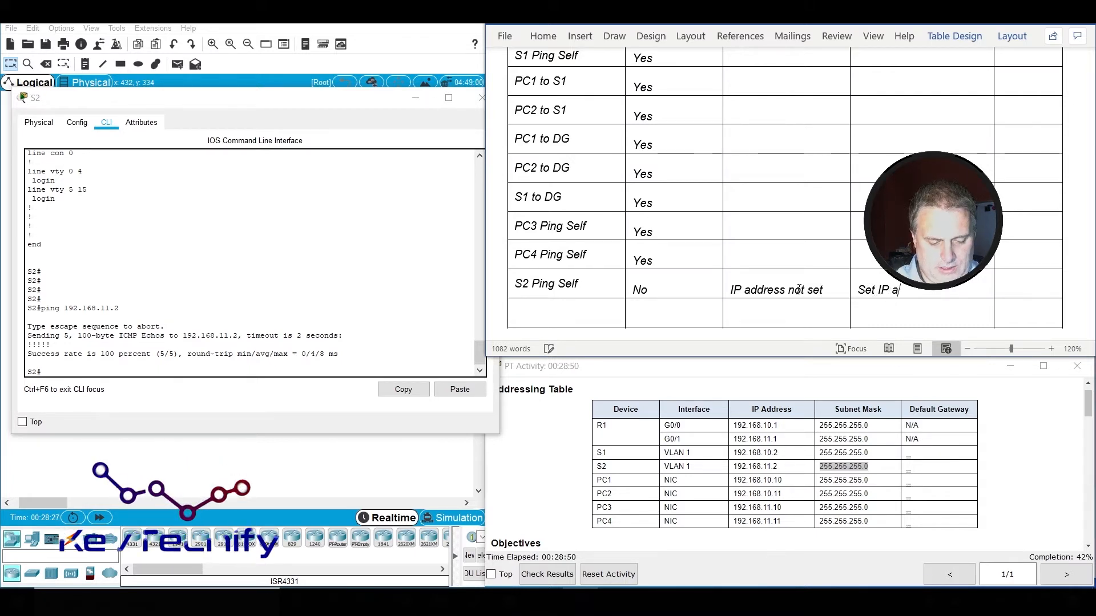
pyautogui.write('ddress')
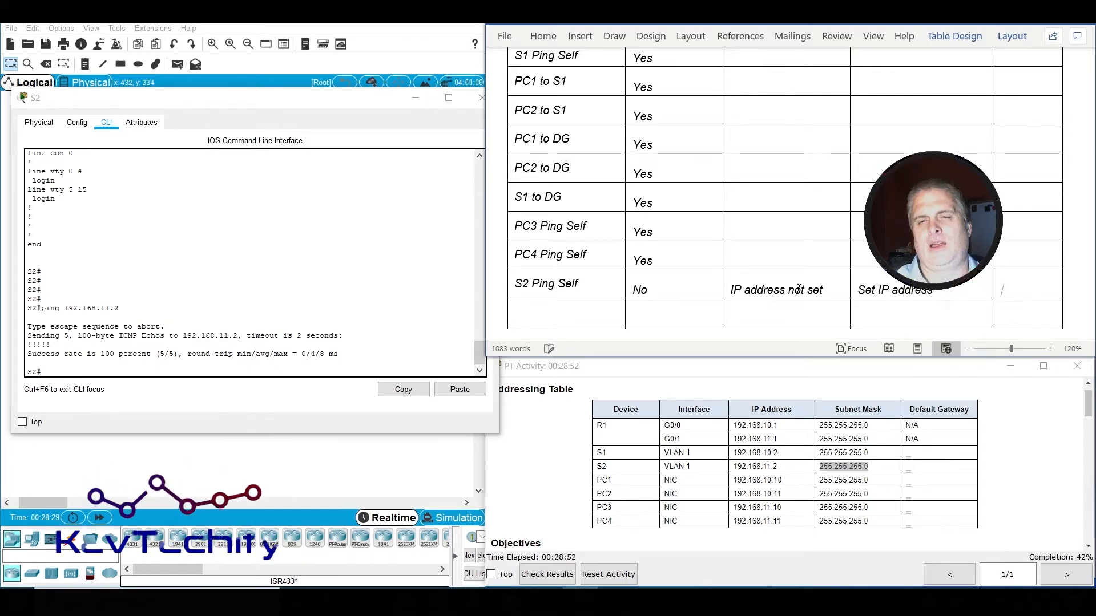
pyautogui.press('Tab')
pyautogui.write('yes')
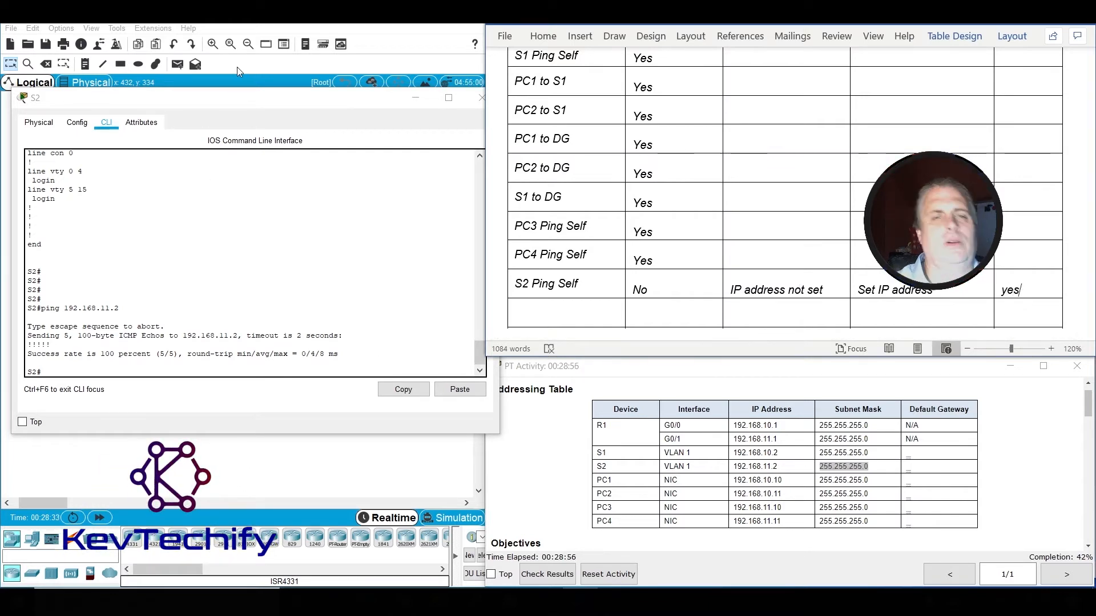
# Switch back to Packet Tracer and minimize the S2 window to reveal the network topology.
pyautogui.click(331, 110)
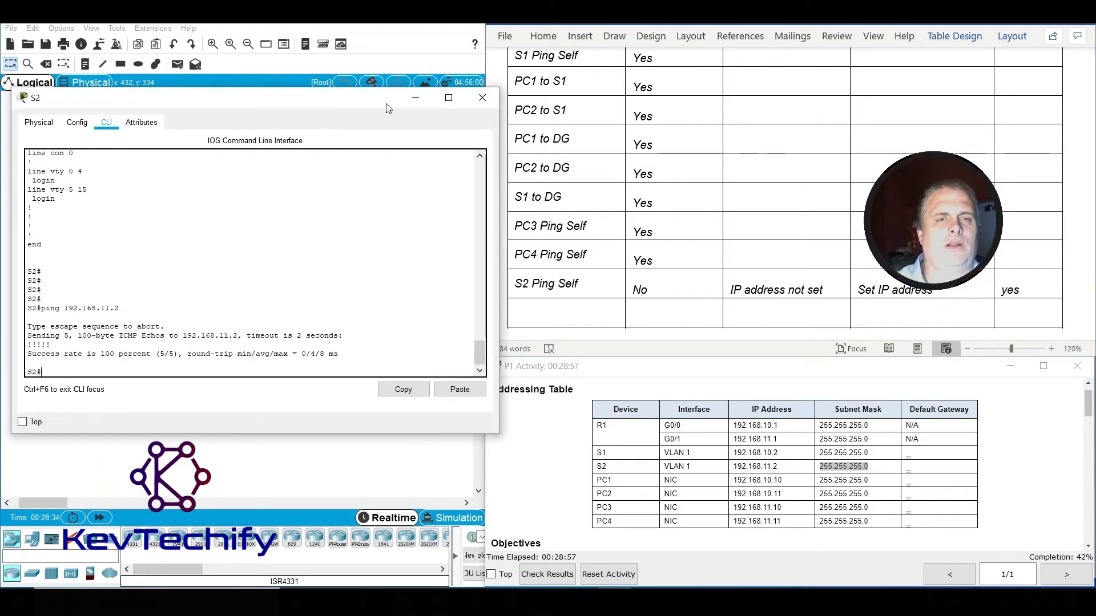
pyautogui.click(420, 100)
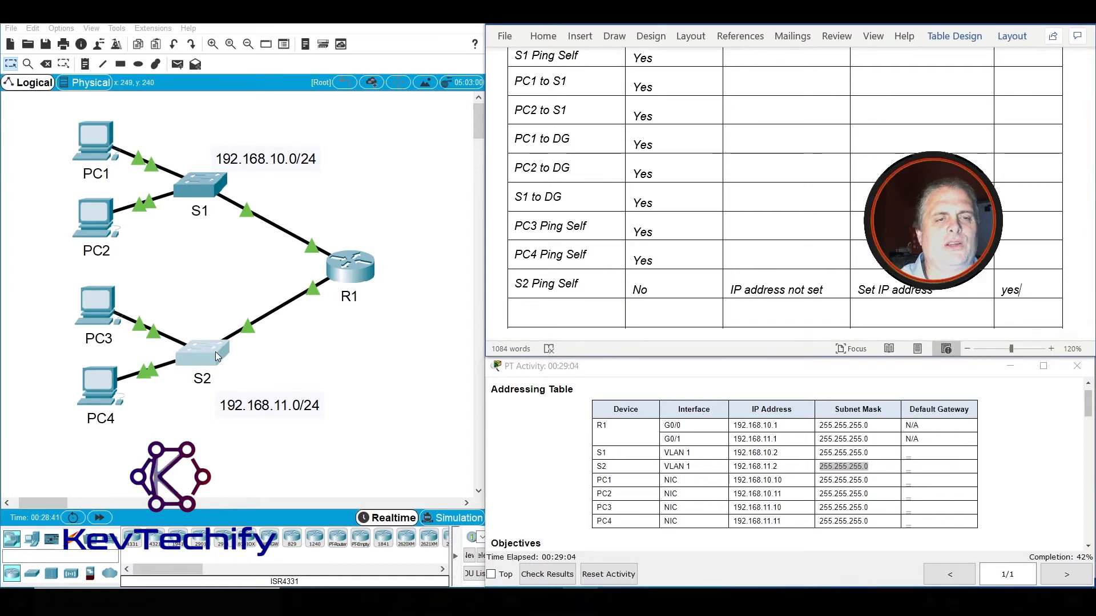
# Add the tests "PC3 to S2" and "PC4 to S2" in the next two empty rows of the documentation table.
pyautogui.scroll(-4, 554, 308)
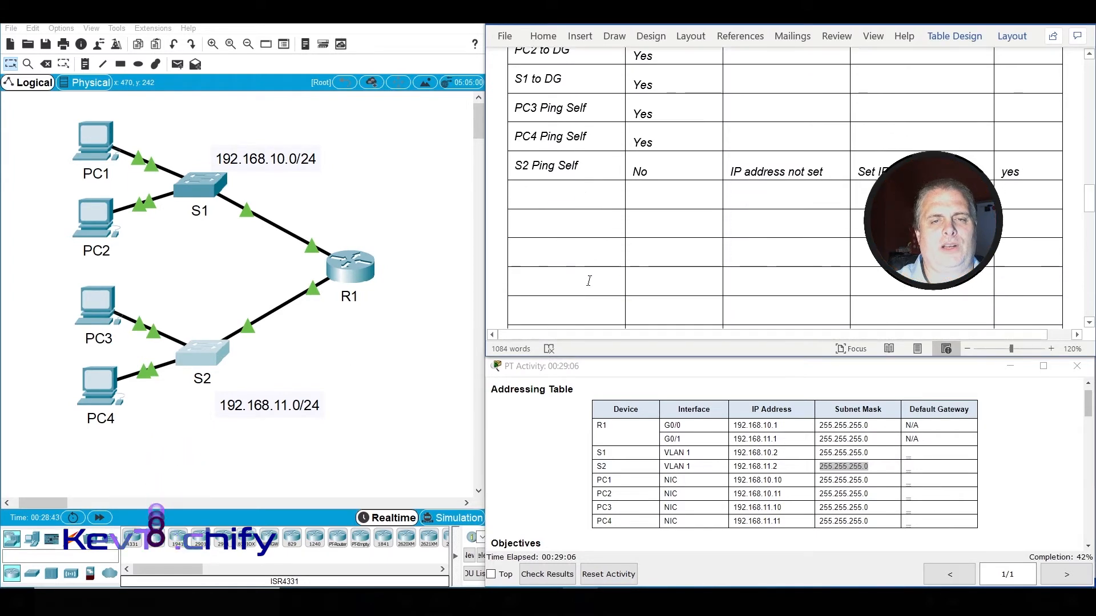
pyautogui.write('PC')
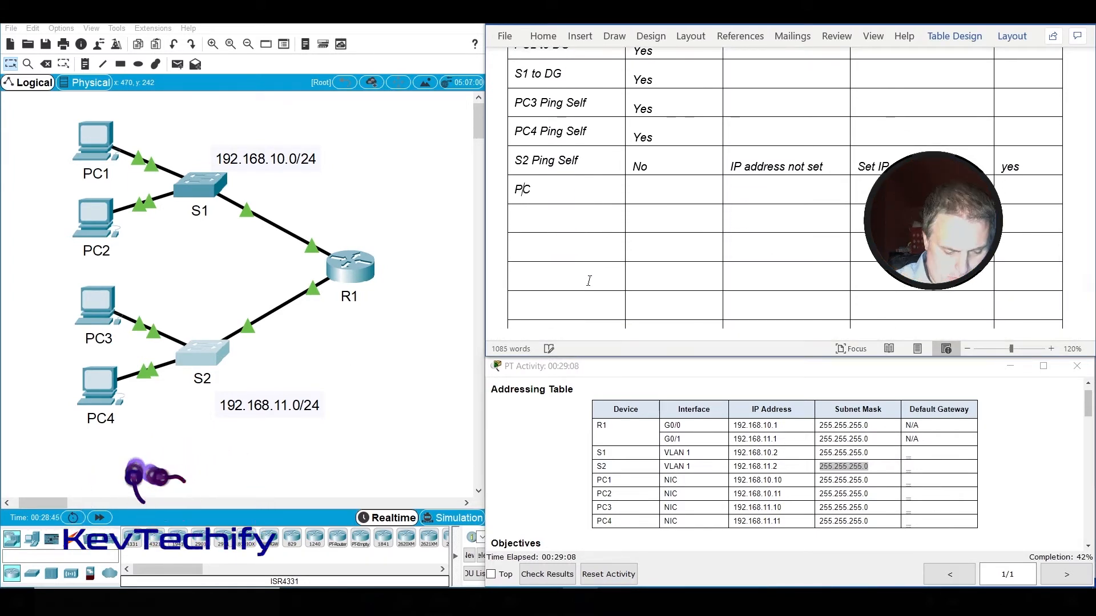
pyautogui.write('3 to S2')
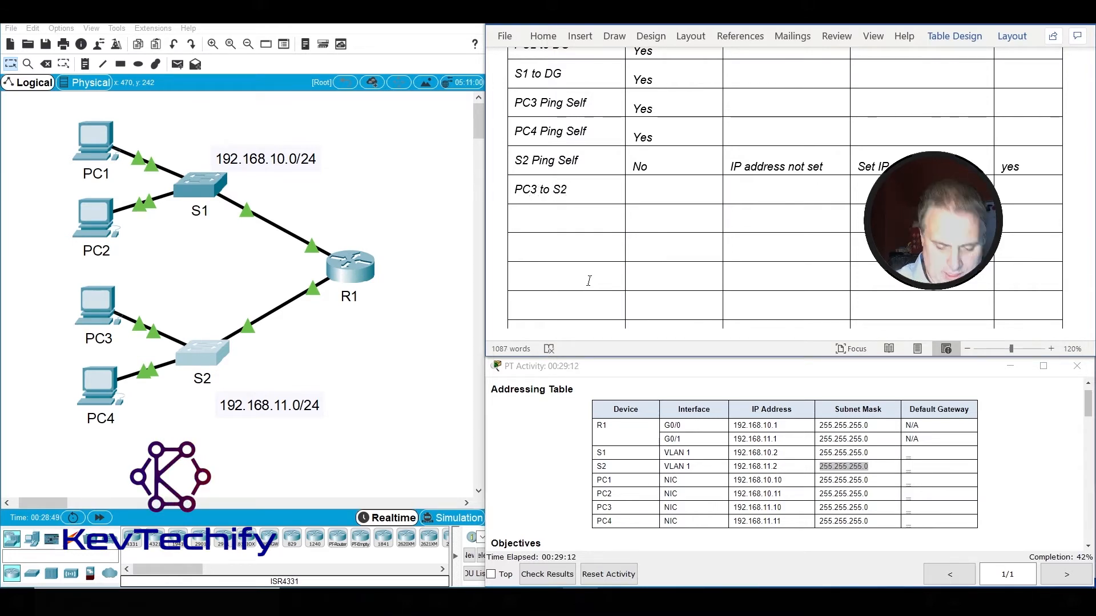
pyautogui.write('PC4 to S2')
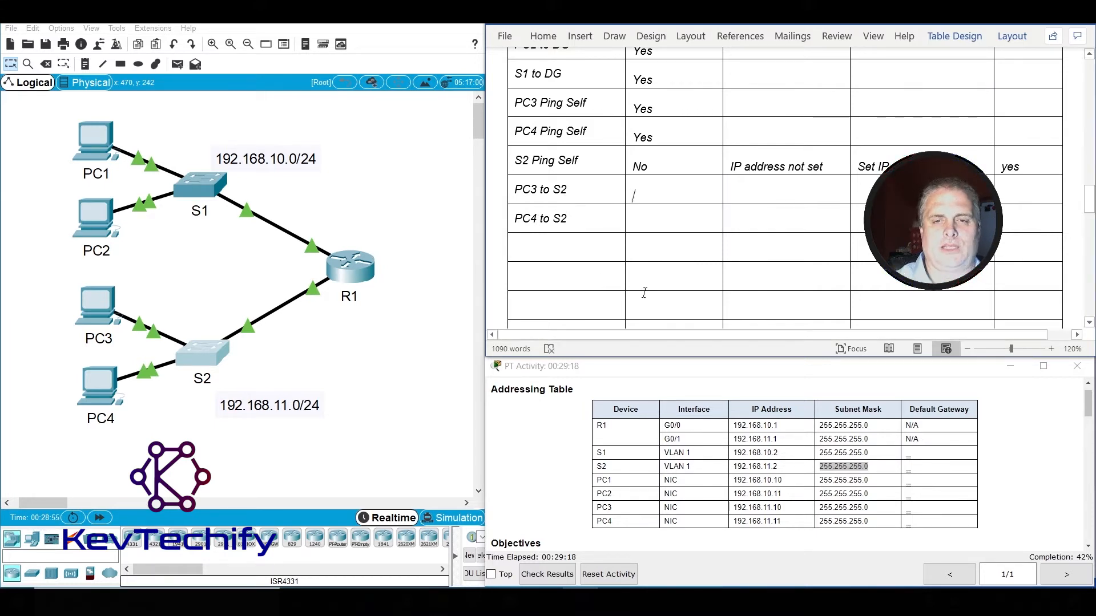
# Look up S2's address in the addressing table and ping 192.168.11.2 from PC3's command prompt.
pyautogui.click(735, 467)
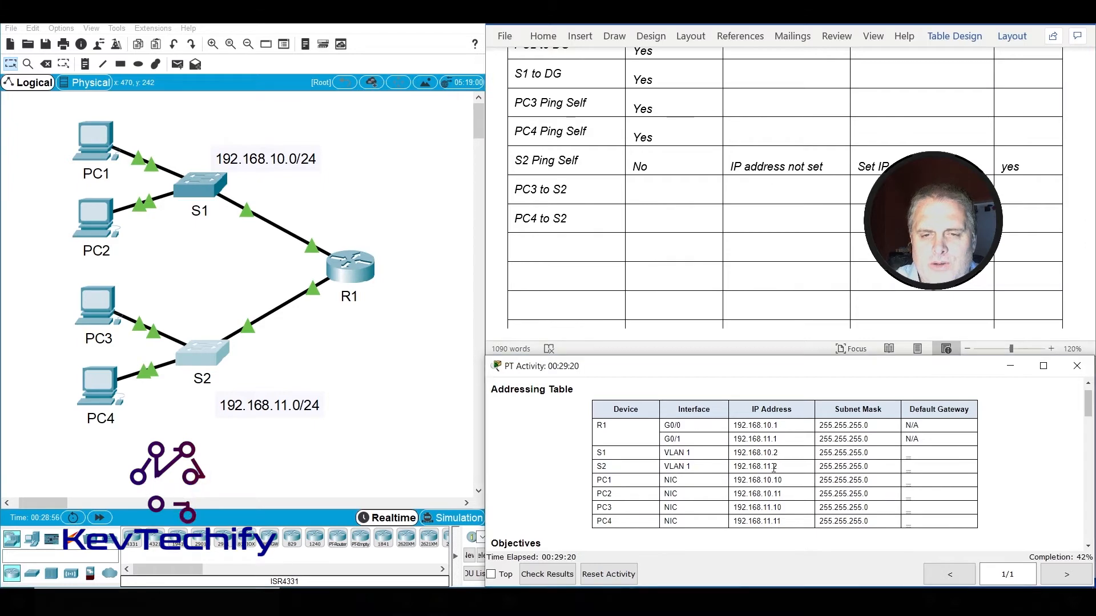
pyautogui.doubleClick(736, 466)
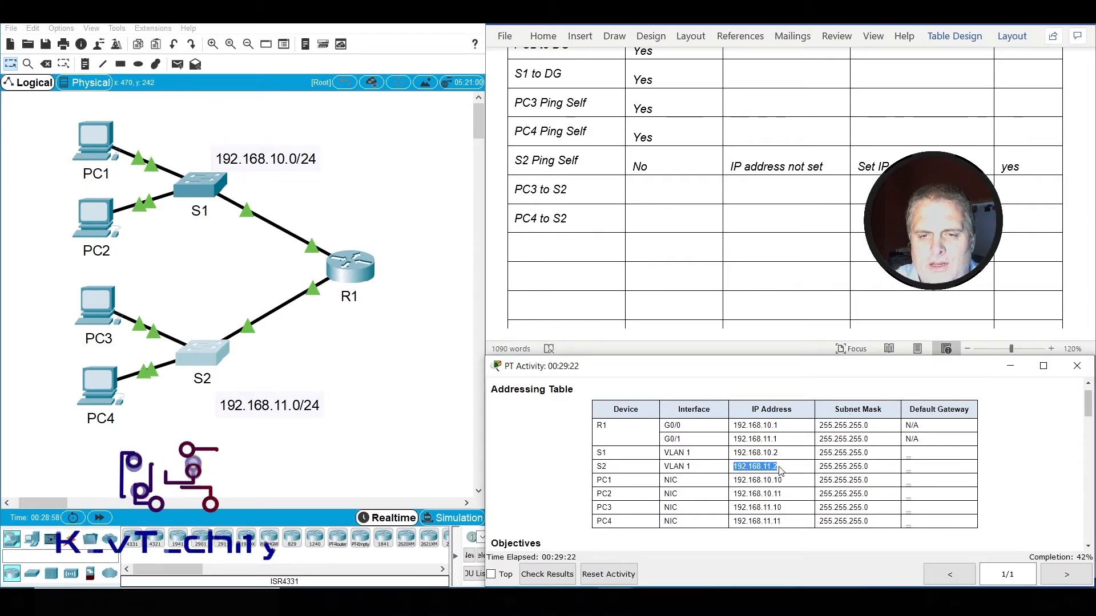
pyautogui.click(86, 311)
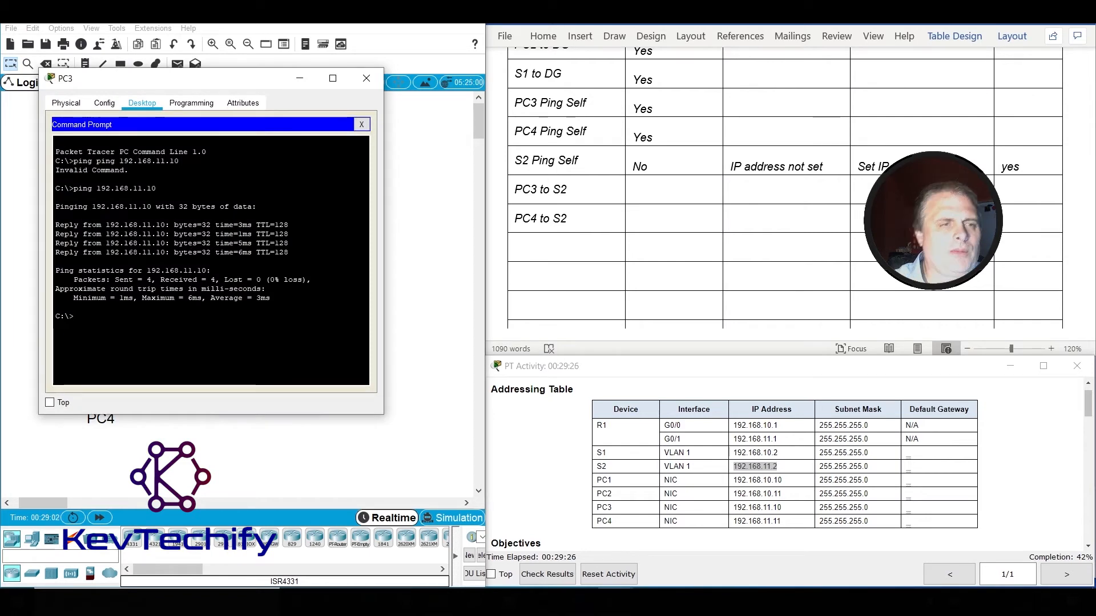
pyautogui.write('ping')
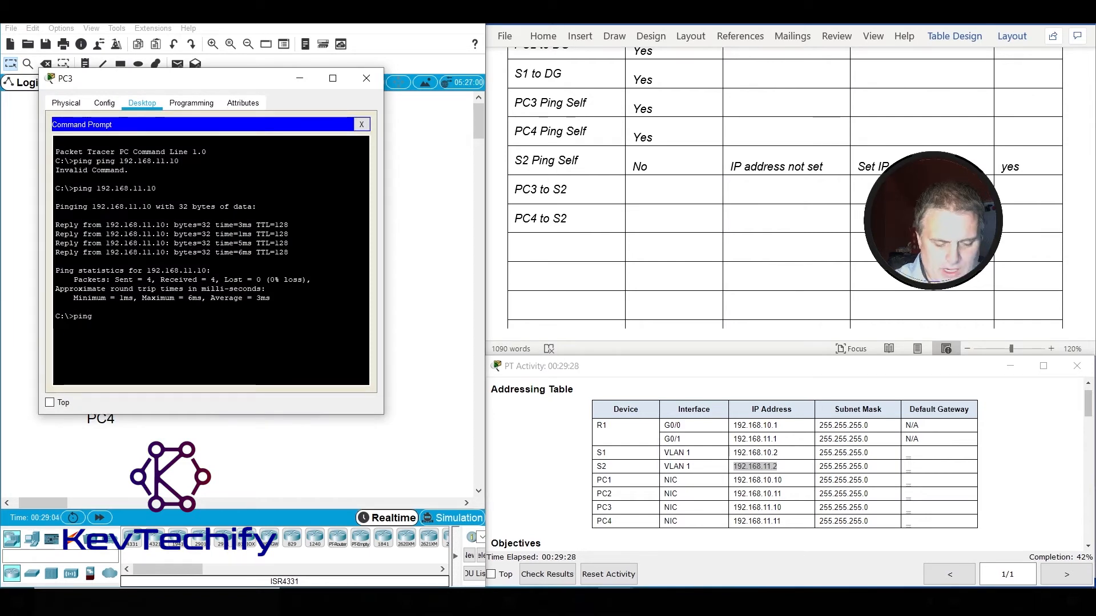
pyautogui.write(' 192.168.2')
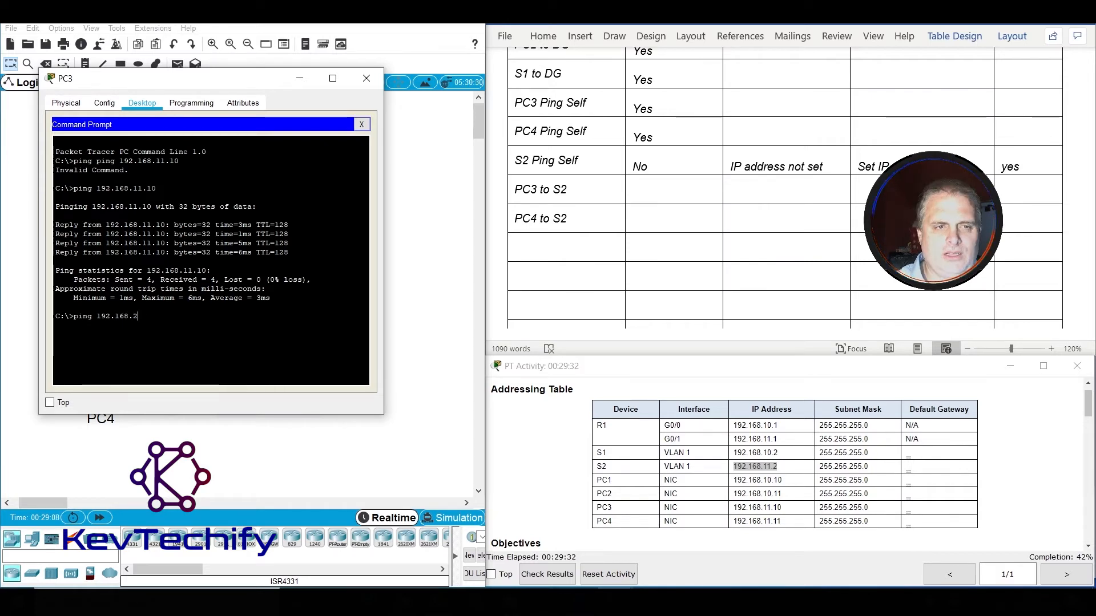
pyautogui.press('BackSpace')
pyautogui.write('11.2')
pyautogui.press('Return')
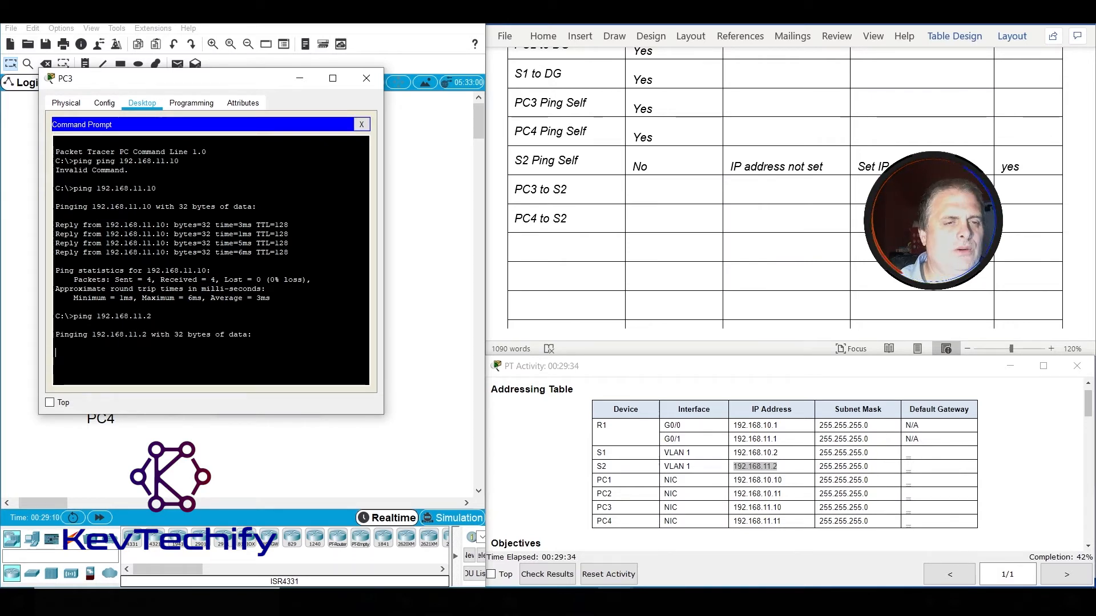
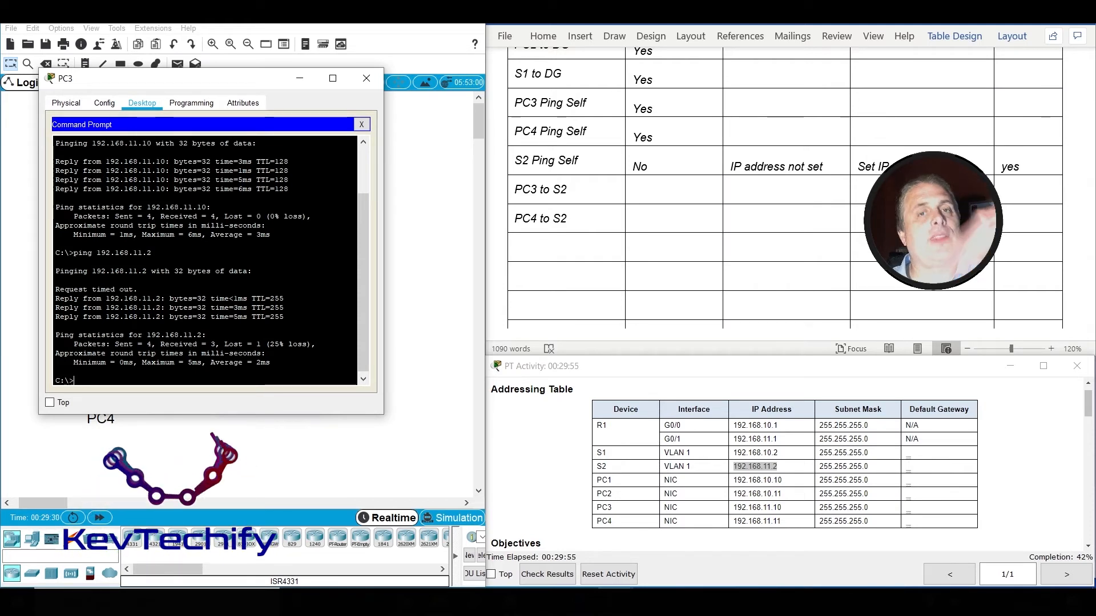
# Repeat the ping to 192.168.11.2 from PC3 and minimize its window.
pyautogui.press('Up')
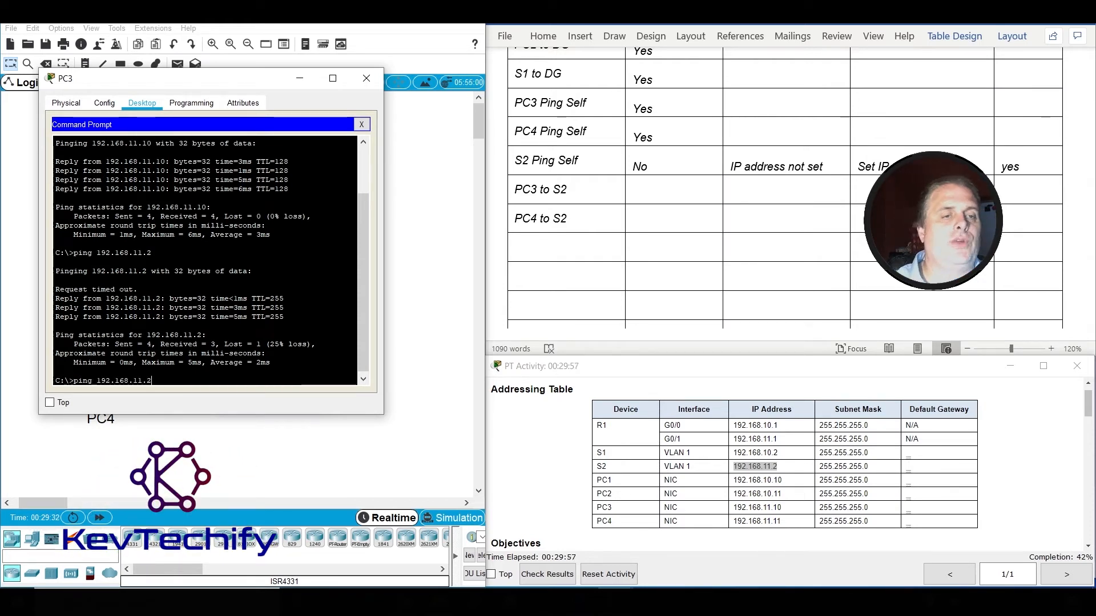
pyautogui.press('Return')
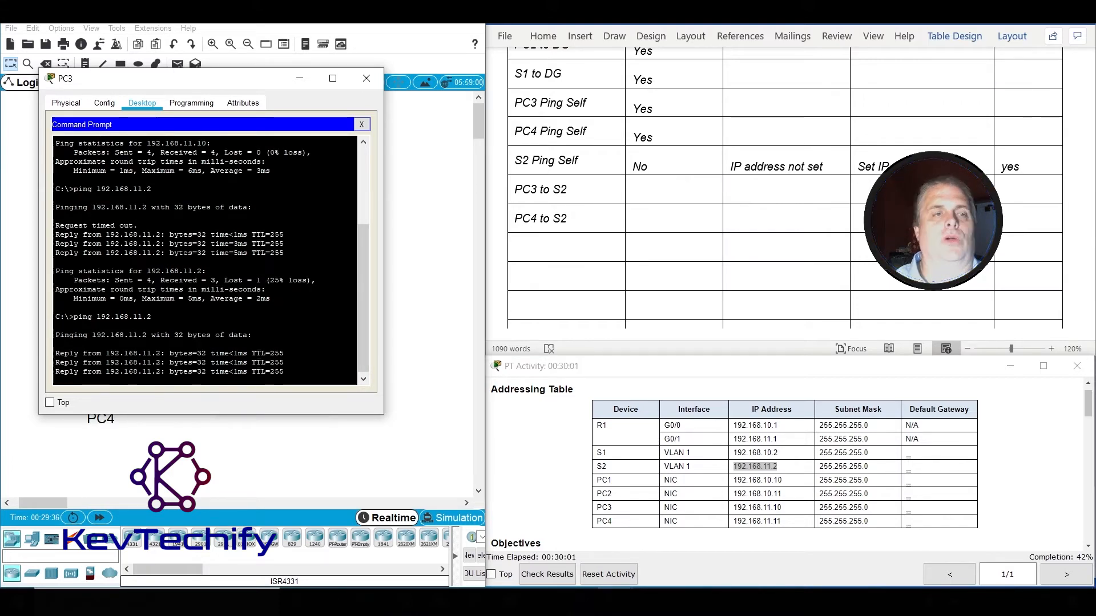
pyautogui.click(301, 81)
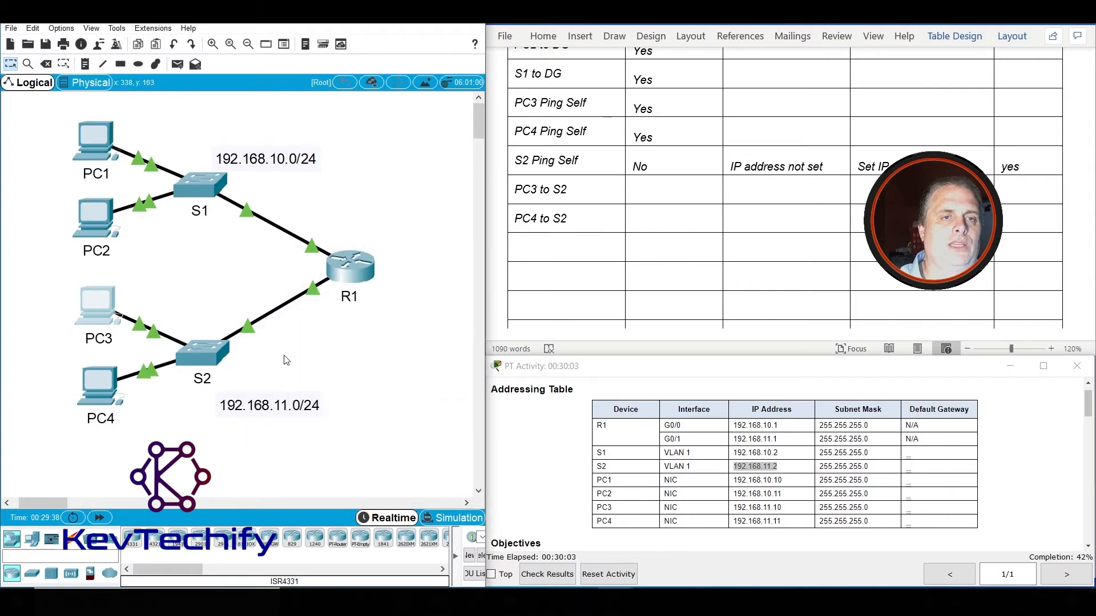
# Ping S2 at 192.168.11.2 twice from PC4's command prompt, and minimize the PC4 window.
pyautogui.click(100, 386)
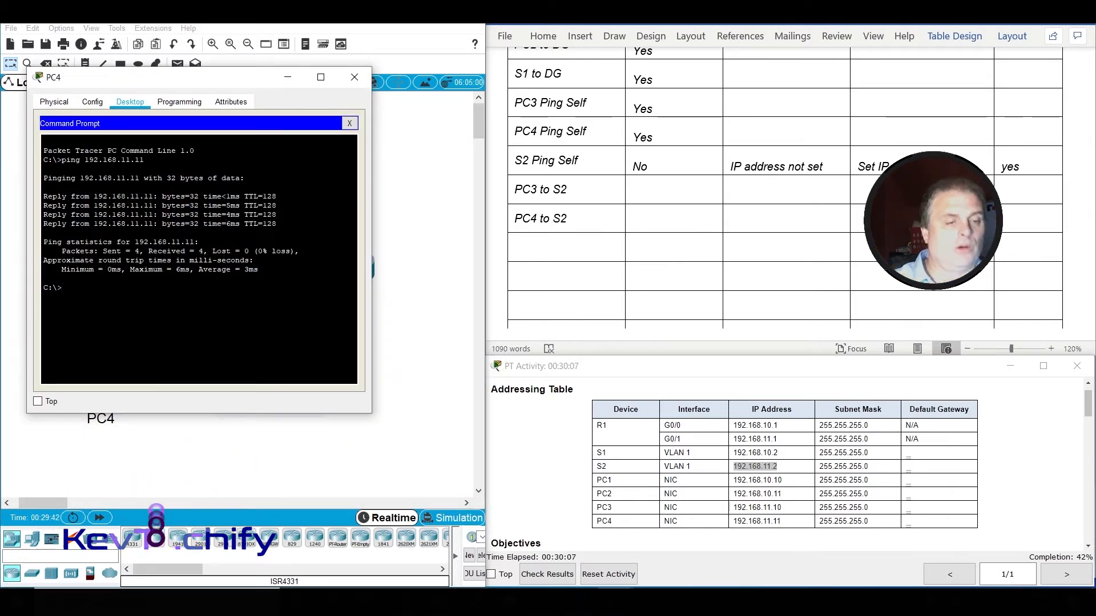
pyautogui.write('ping ')
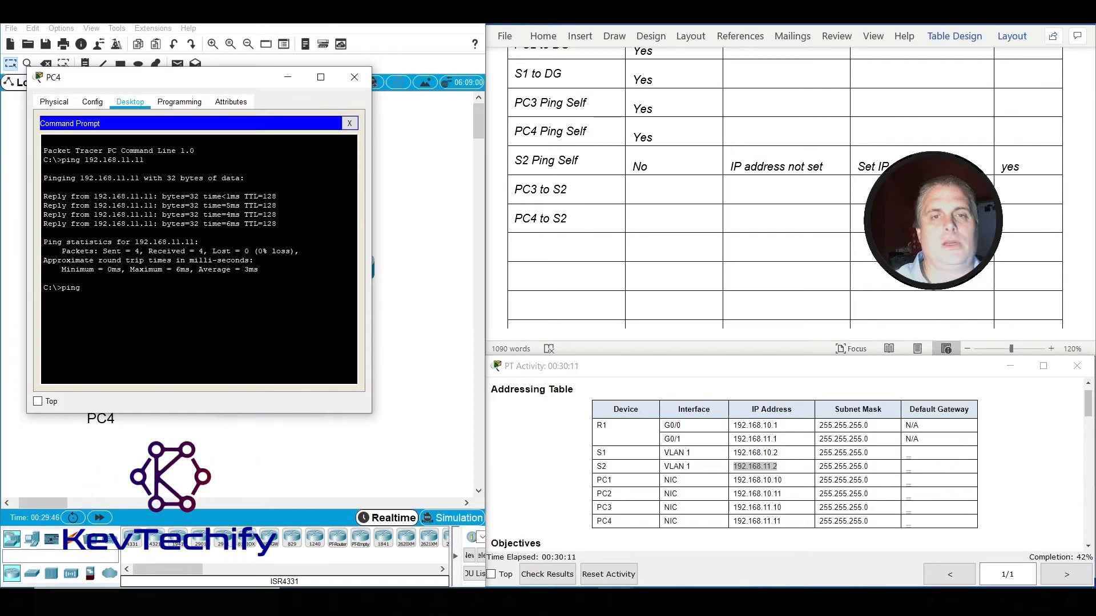
pyautogui.write('192.16')
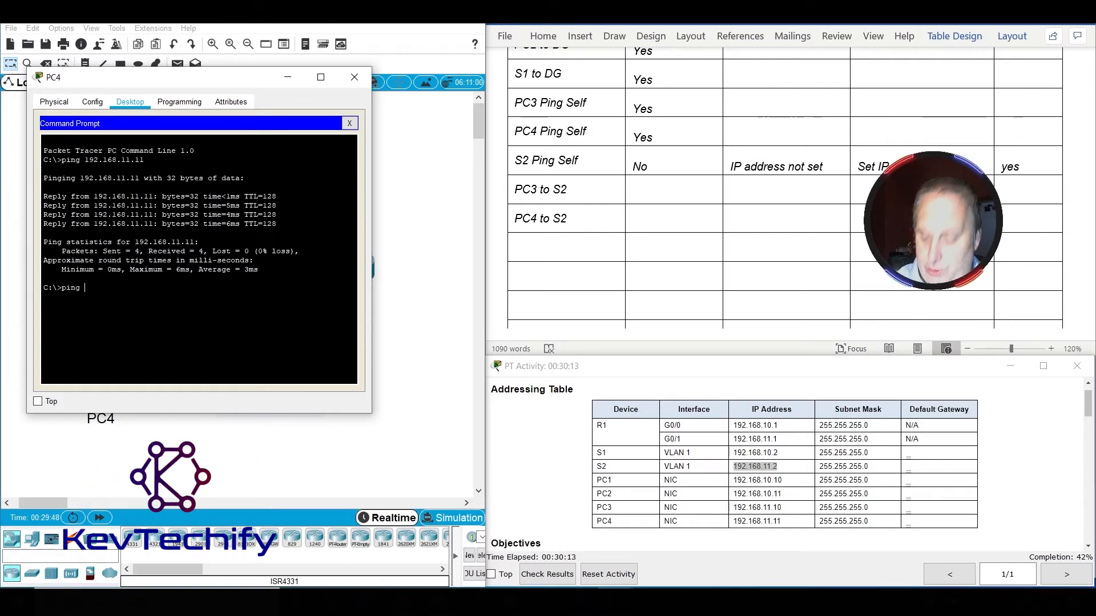
pyautogui.write('8.')
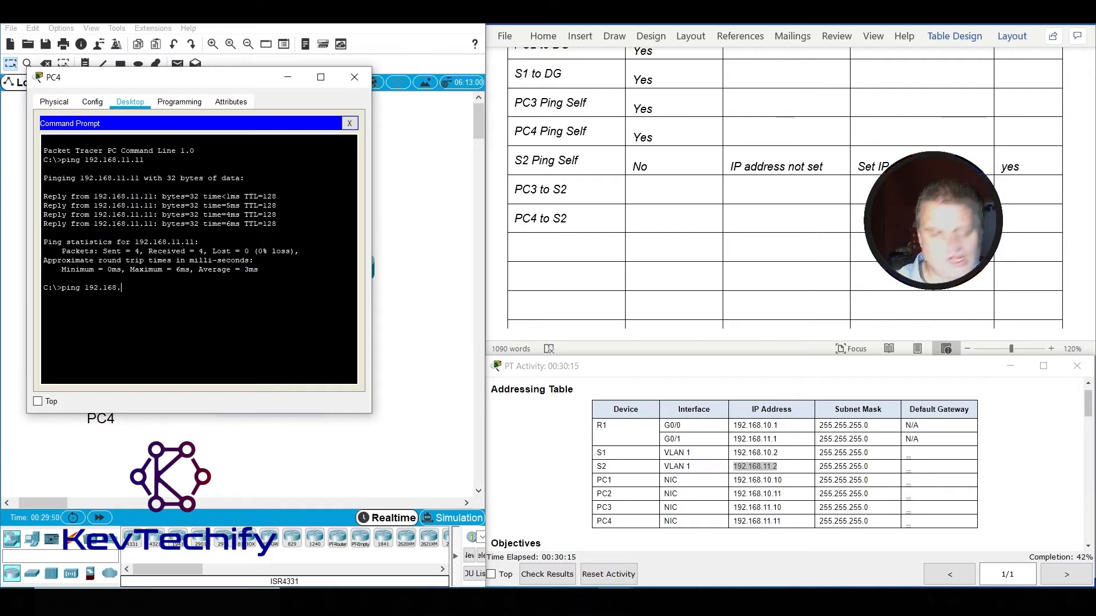
pyautogui.write('11.2')
pyautogui.press('Return')
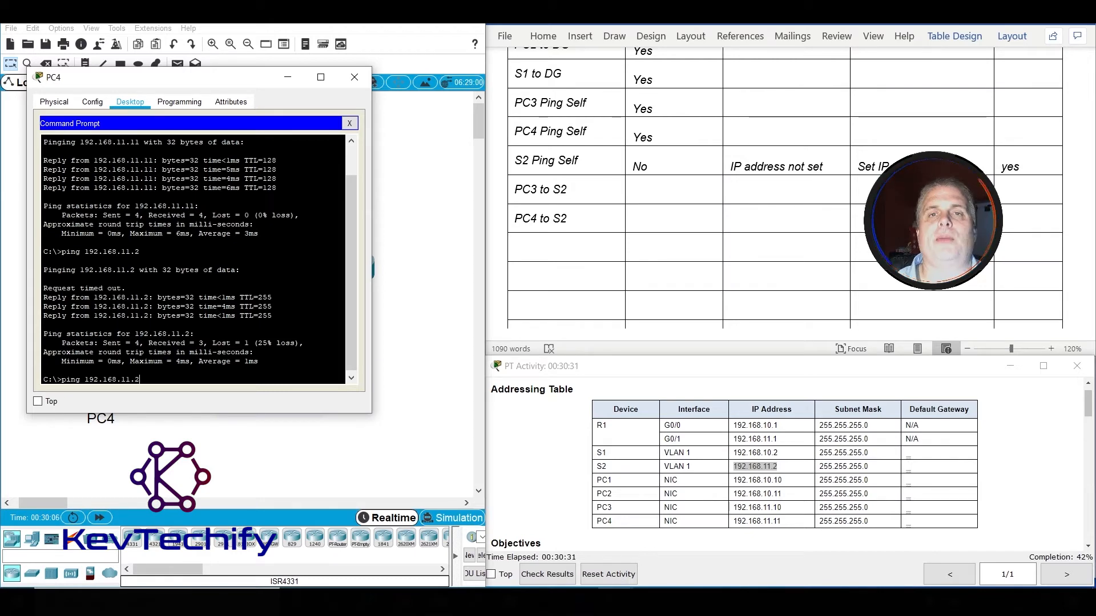
pyautogui.press('Return')
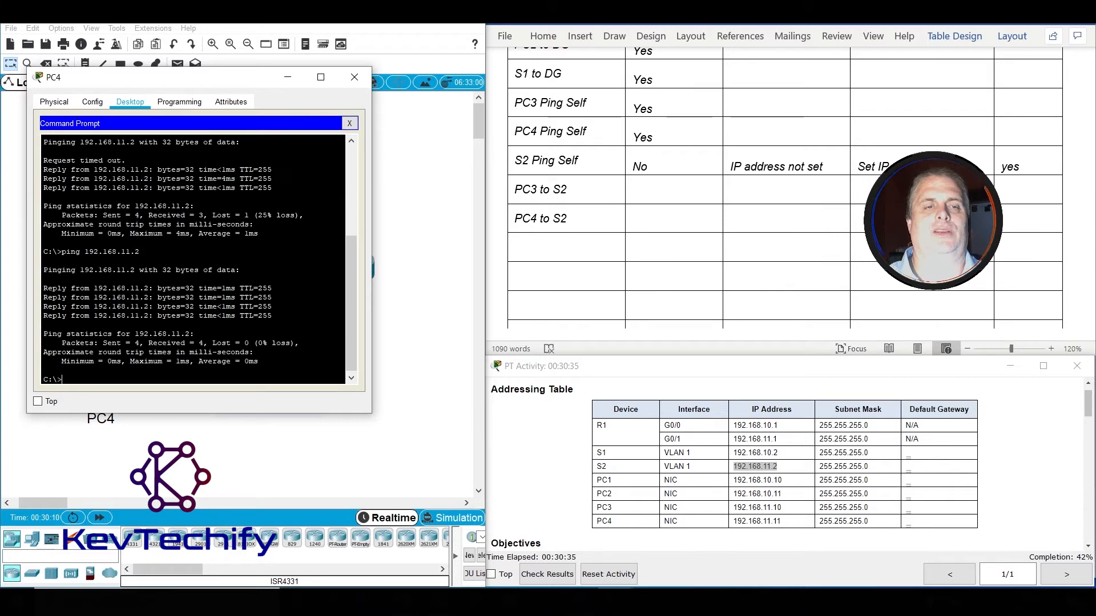
pyautogui.click(287, 78)
# Record "Yes" for PC3 to S2 and PC4 to S2, and add the tests "PC1 to PC2" and "PC3 to PC 4" below.
pyautogui.click(650, 189)
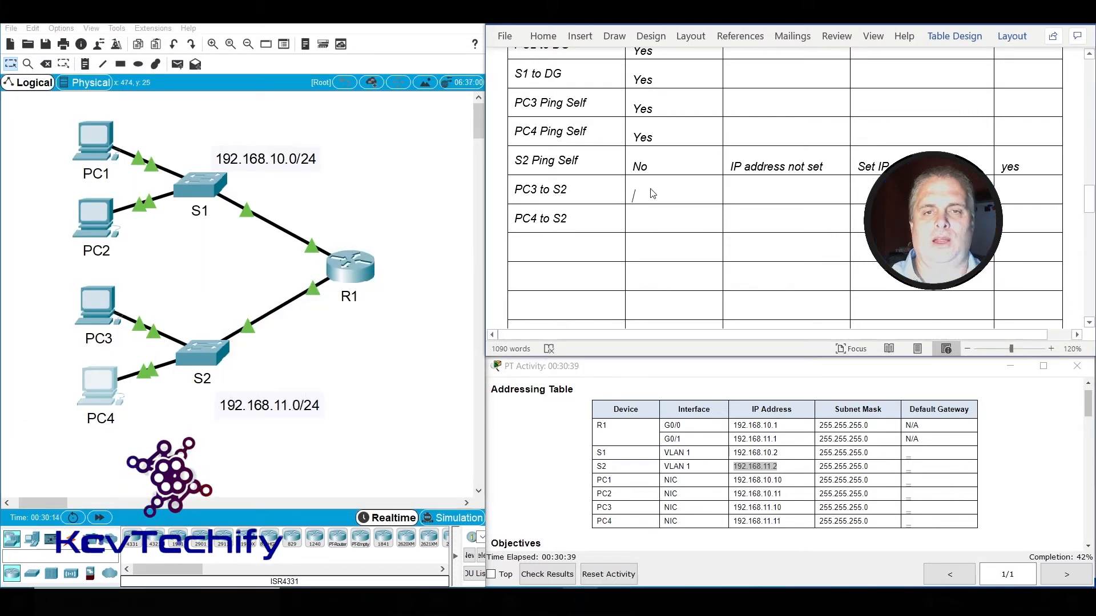
pyautogui.write('Yes')
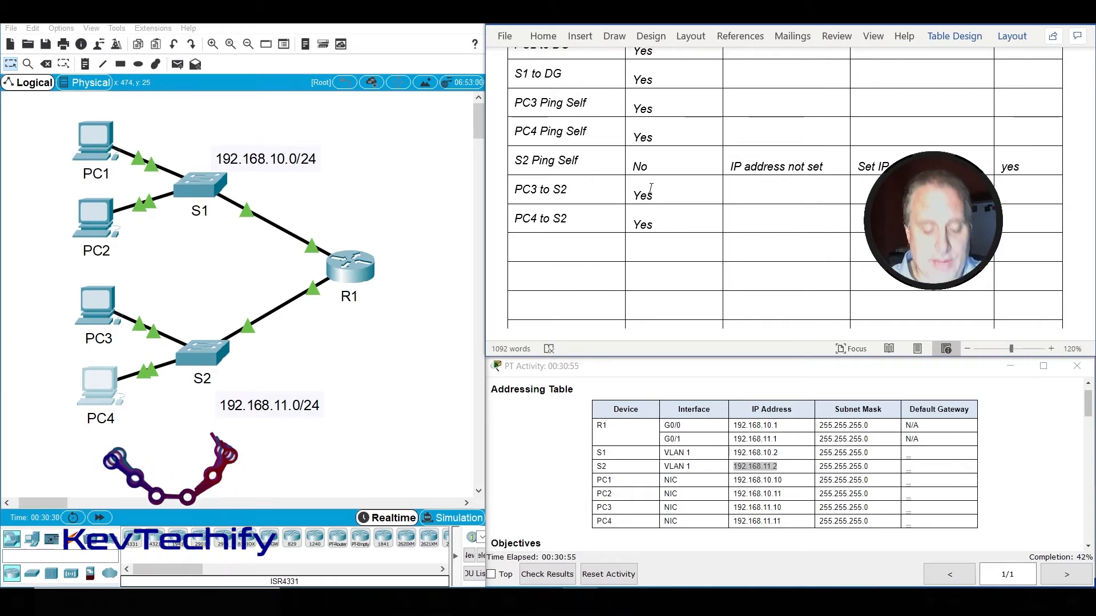
pyautogui.write('to ')
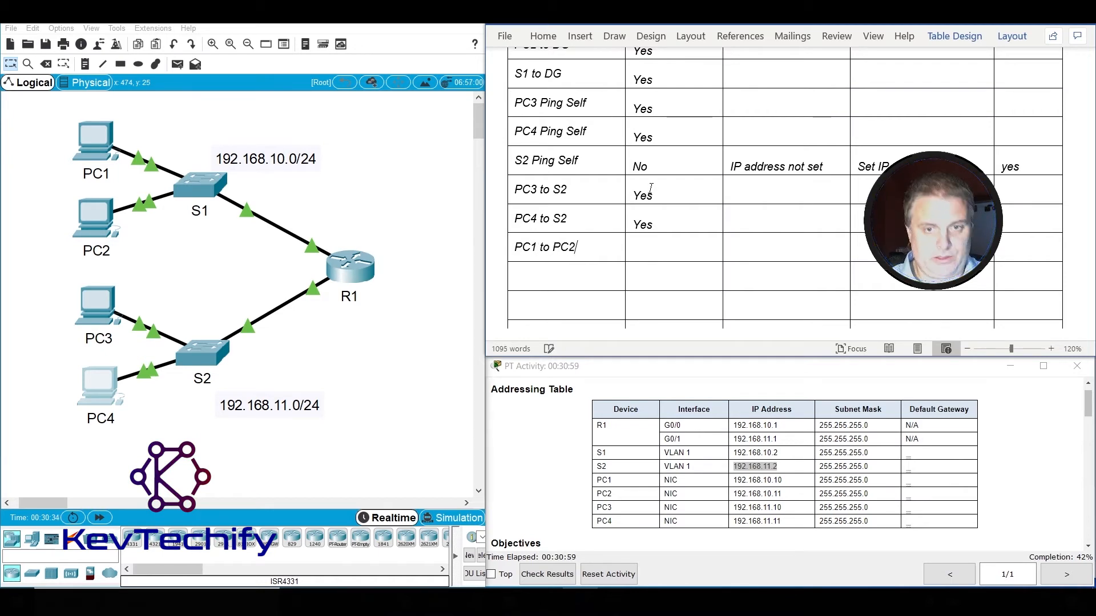
pyautogui.write('PC3 to PC 4')
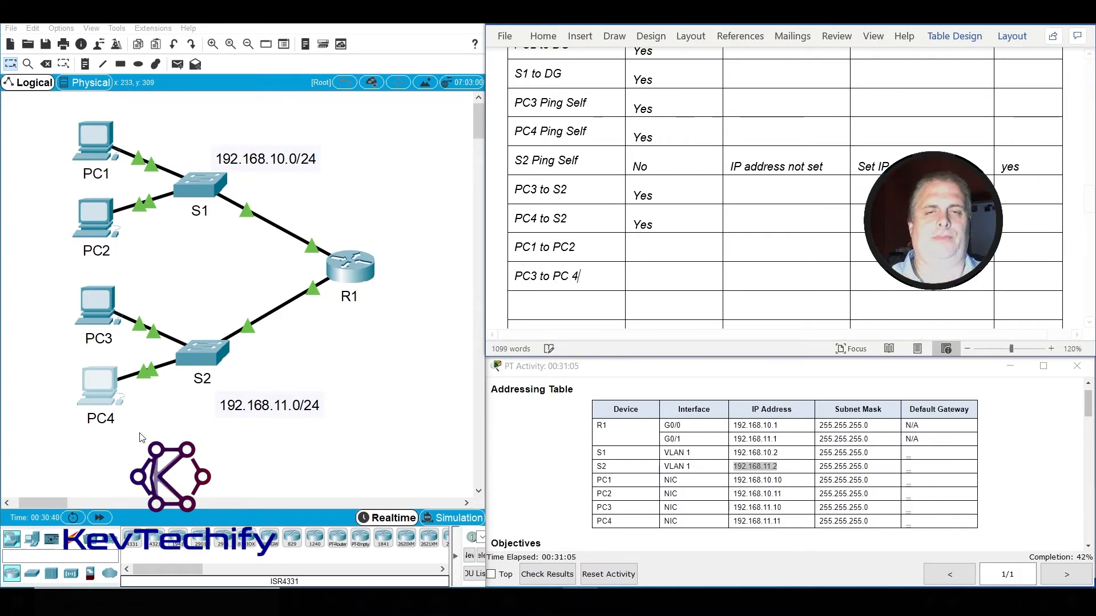
# Look up PC4's address in the addressing table and ping 192.168.11.11 from PC3's command prompt.
pyautogui.click(100, 301)
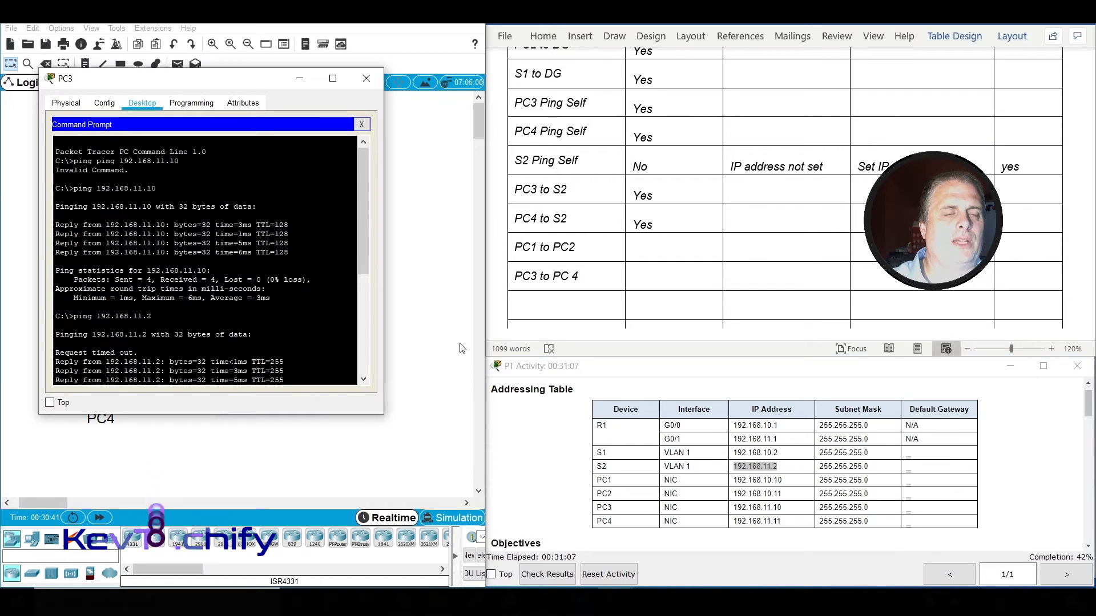
pyautogui.click(766, 532)
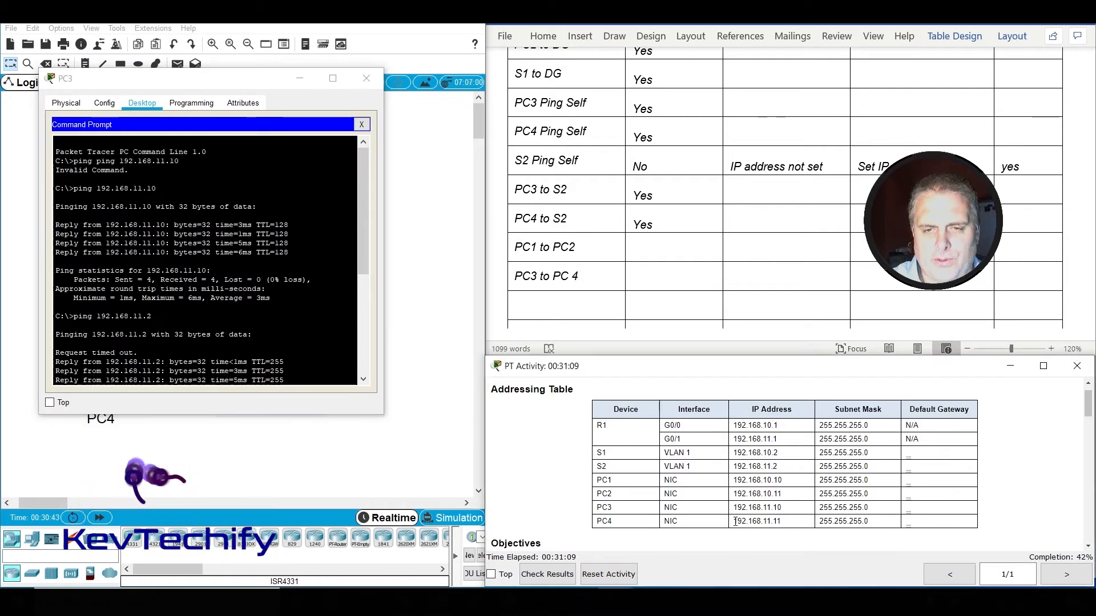
pyautogui.moveTo(734, 521); pyautogui.dragTo(789, 525)
pyautogui.click(284, 371)
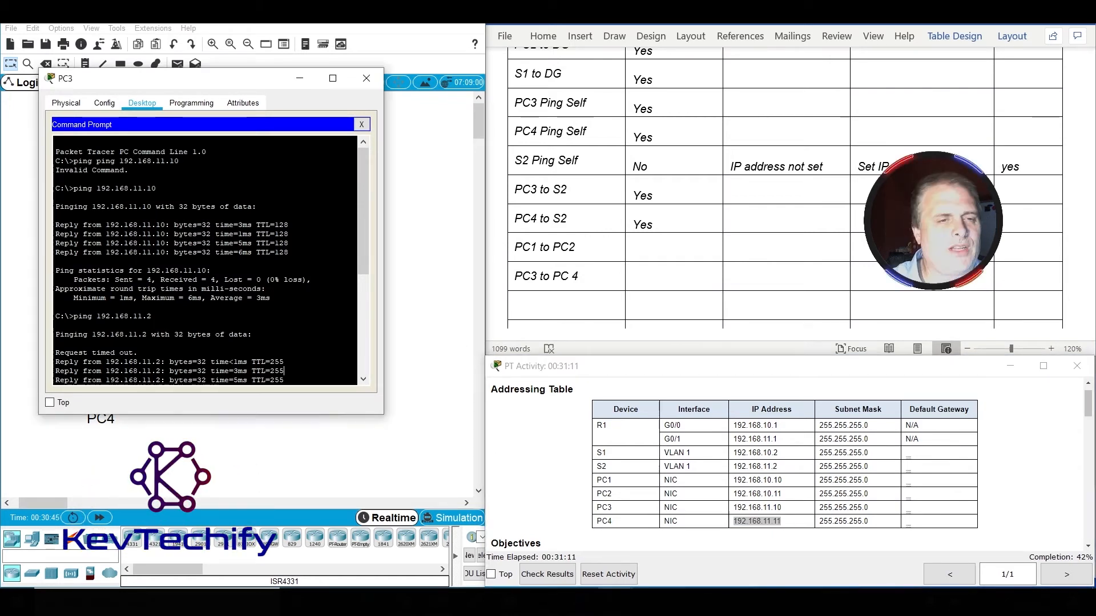
pyautogui.press('Return')
pyautogui.press('Return')
pyautogui.press('Return')
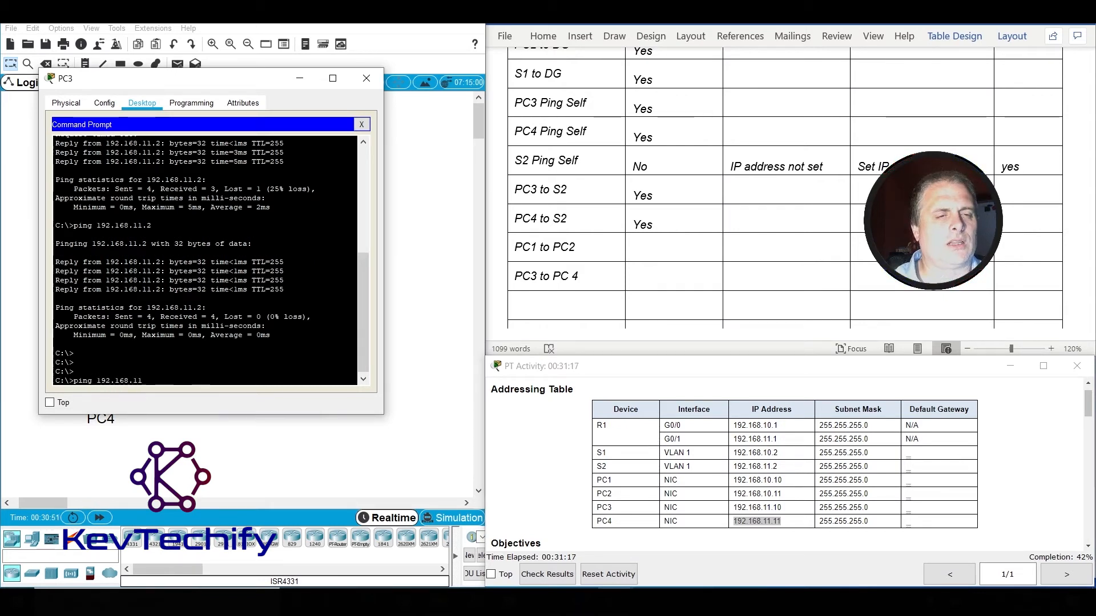
pyautogui.press('Return')
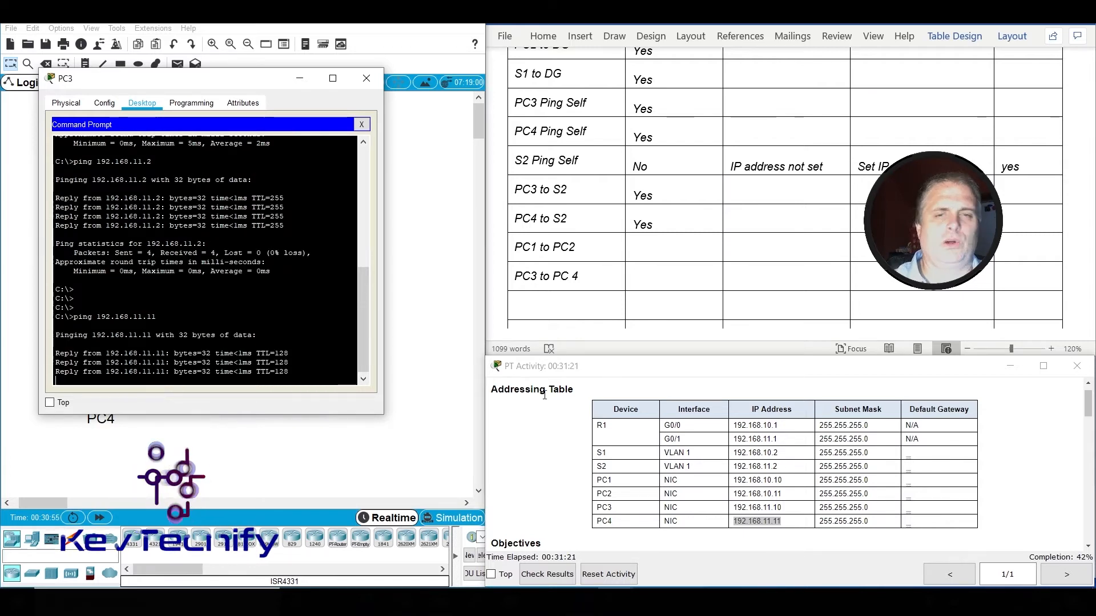
# Record "Yes" as the result of the PC3 to PC 4 test in the documentation table.
pyautogui.click(665, 280)
pyautogui.click(666, 280)
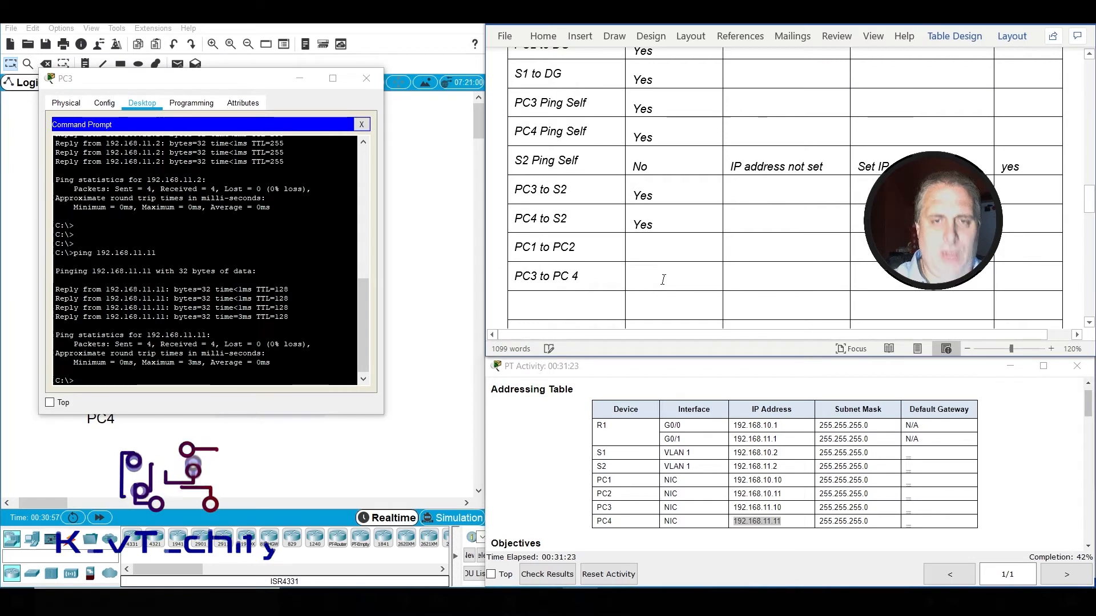
pyautogui.write('Yes')
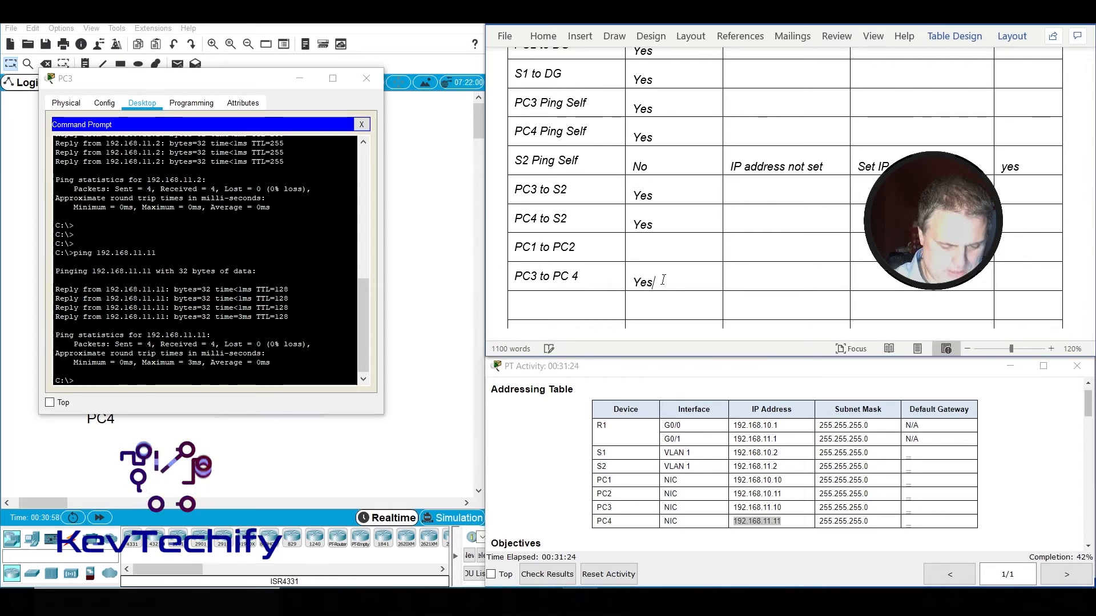
# Switch from PC3 to PC1, look up PC2's address in the addressing table, and ping 192.168.10.11 from PC1's command prompt.
pyautogui.click(294, 81)
pyautogui.click(106, 142)
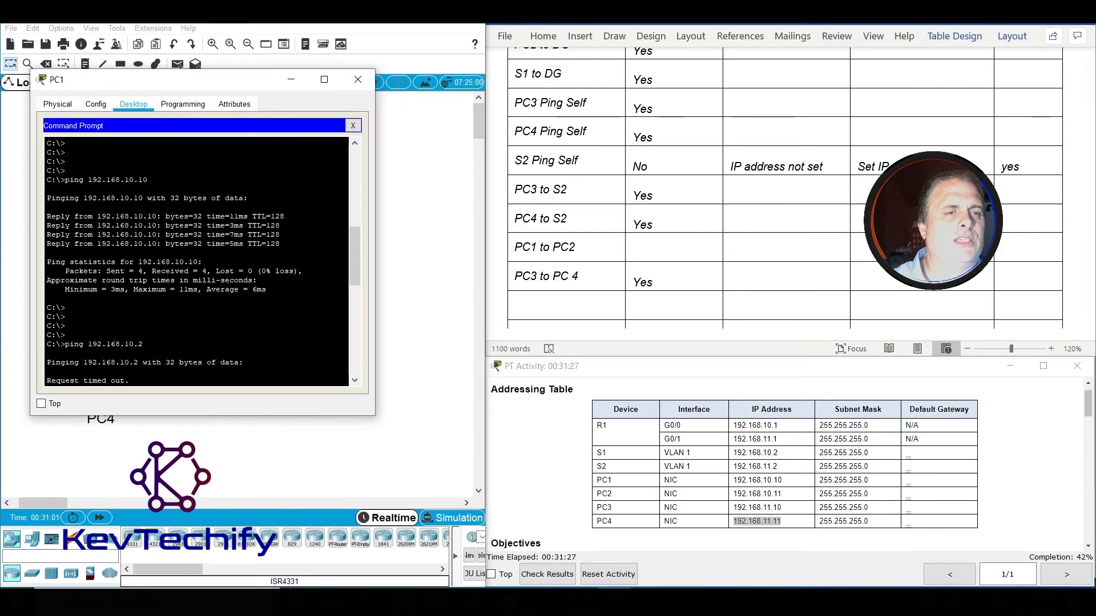
pyautogui.press('Return')
pyautogui.press('Return')
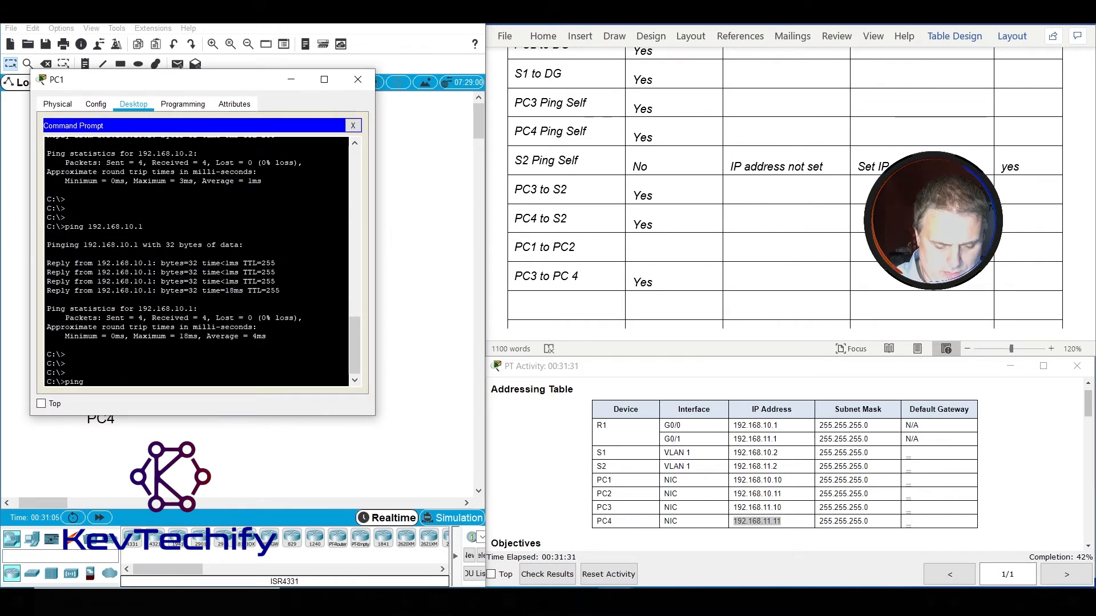
pyautogui.click(743, 492)
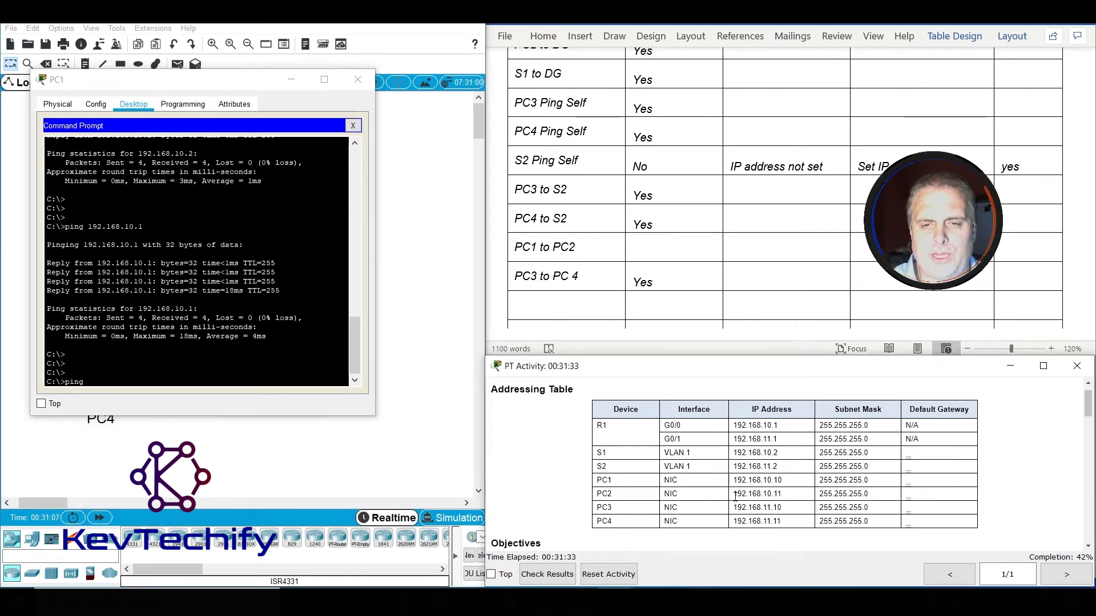
pyautogui.write('ping')
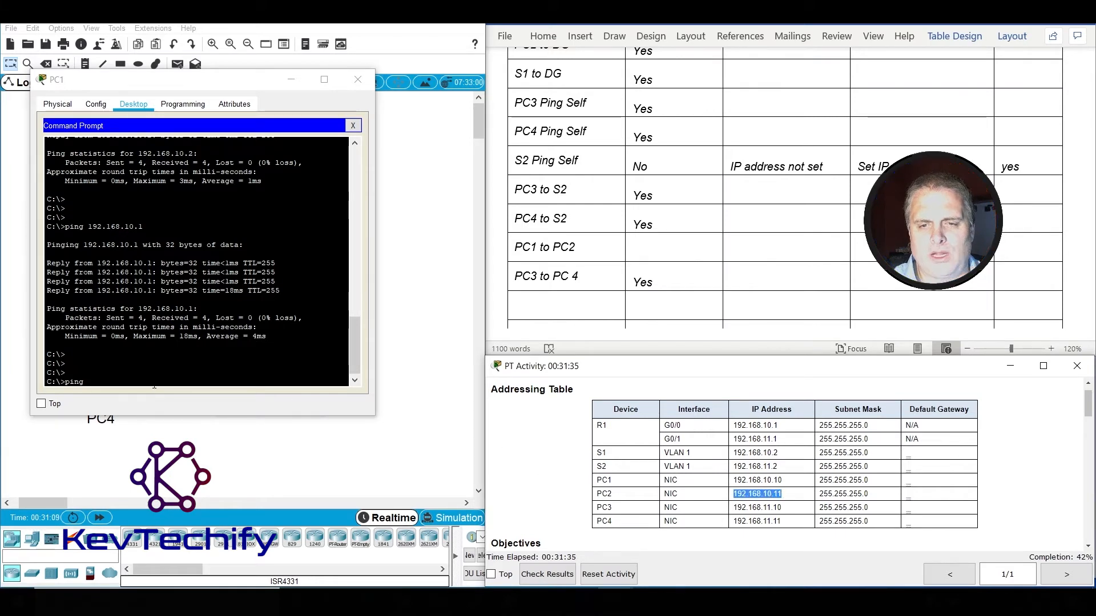
pyautogui.click(166, 386)
pyautogui.write('192.168')
pyautogui.write('10.11')
pyautogui.press('Return')
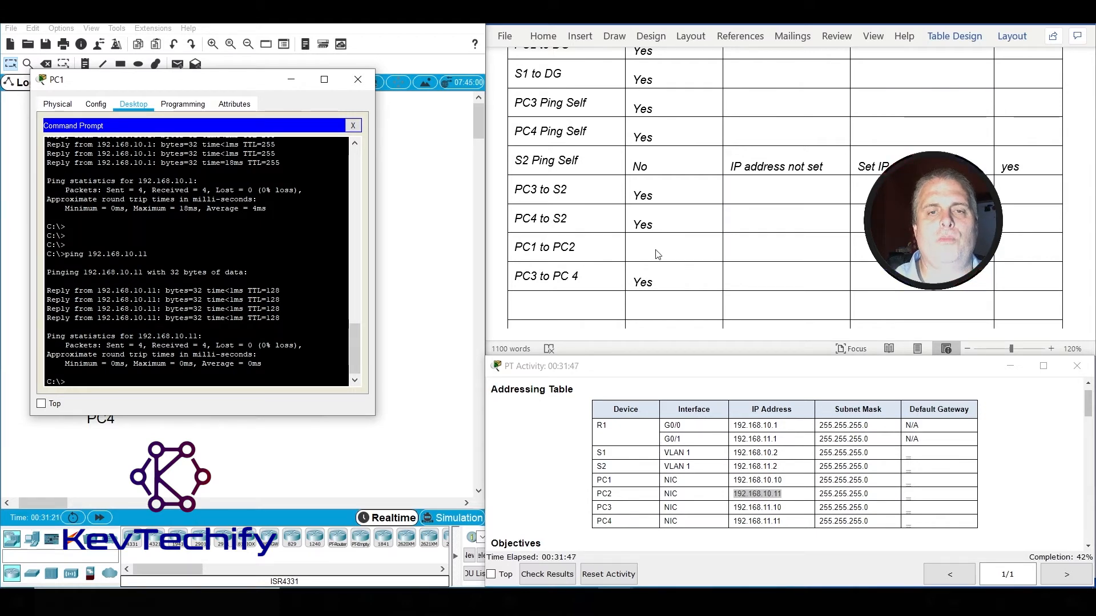
# Record "Yes" as the result of the PC1 to PC2 test in the Word table, and close the PC1 window.
pyautogui.click(656, 282)
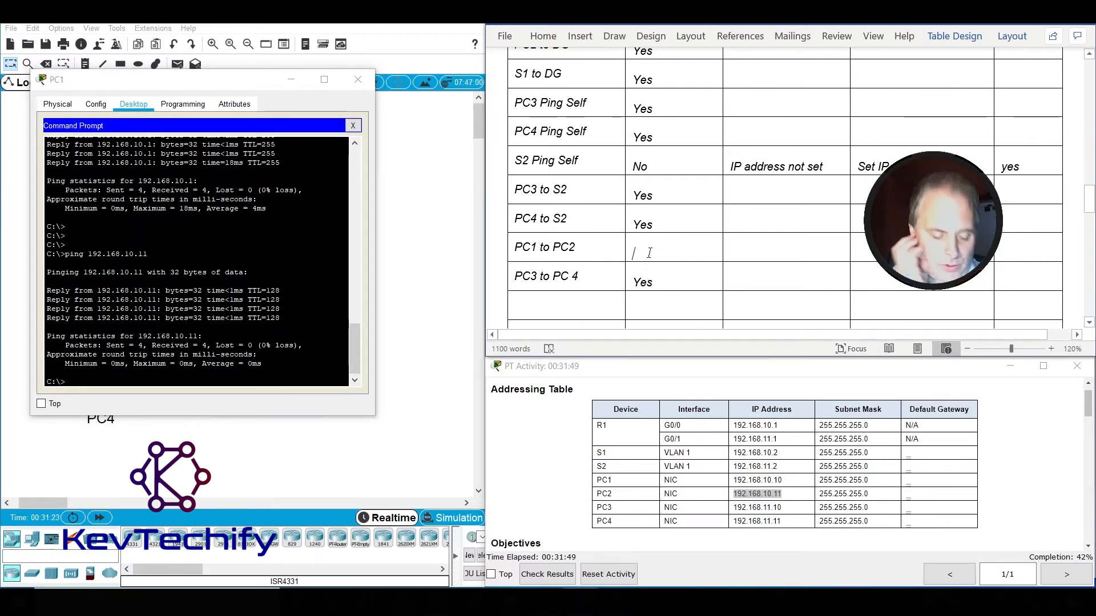
pyautogui.write('Yes')
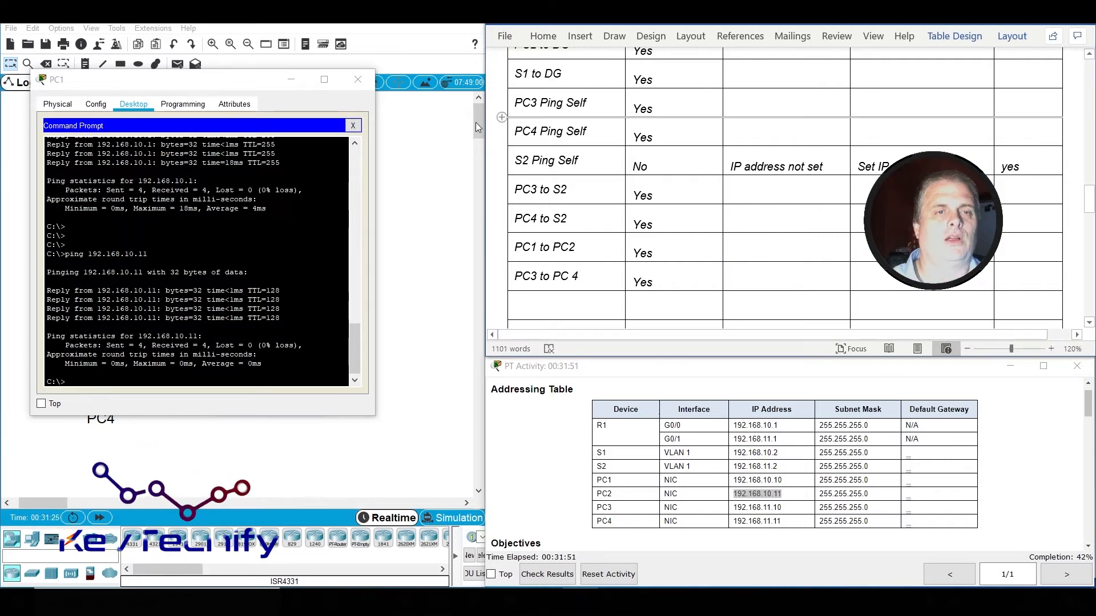
pyautogui.click(358, 79)
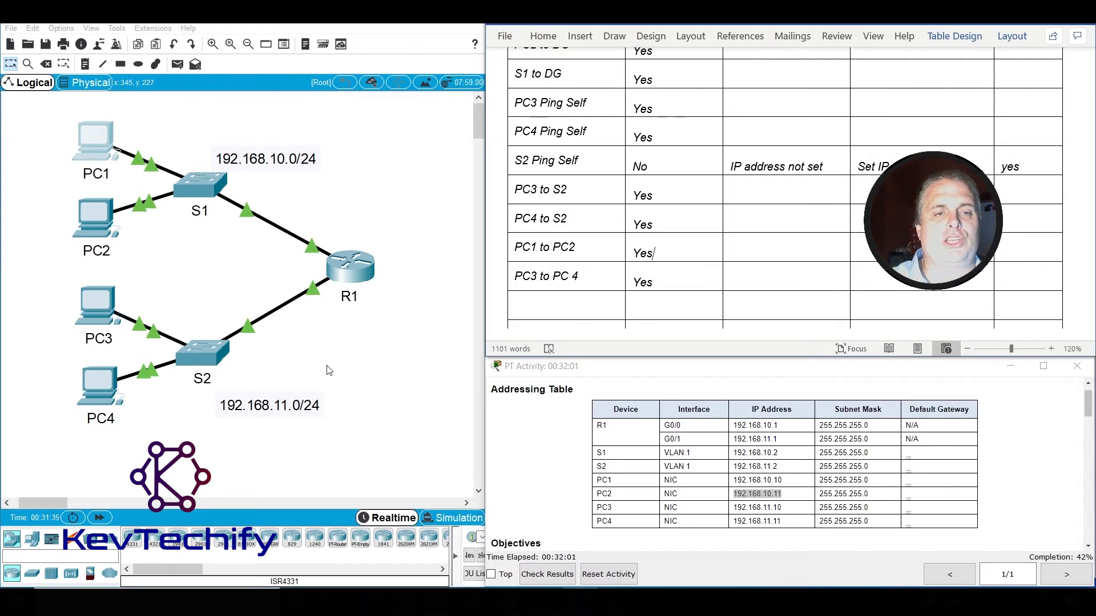
# Add the tests "PC3 to DG", "PC4 to DG" and "S2 to DG" in the next empty rows of the Word table.
pyautogui.scroll(-3, 550, 212)
pyautogui.write('PC3 to ')
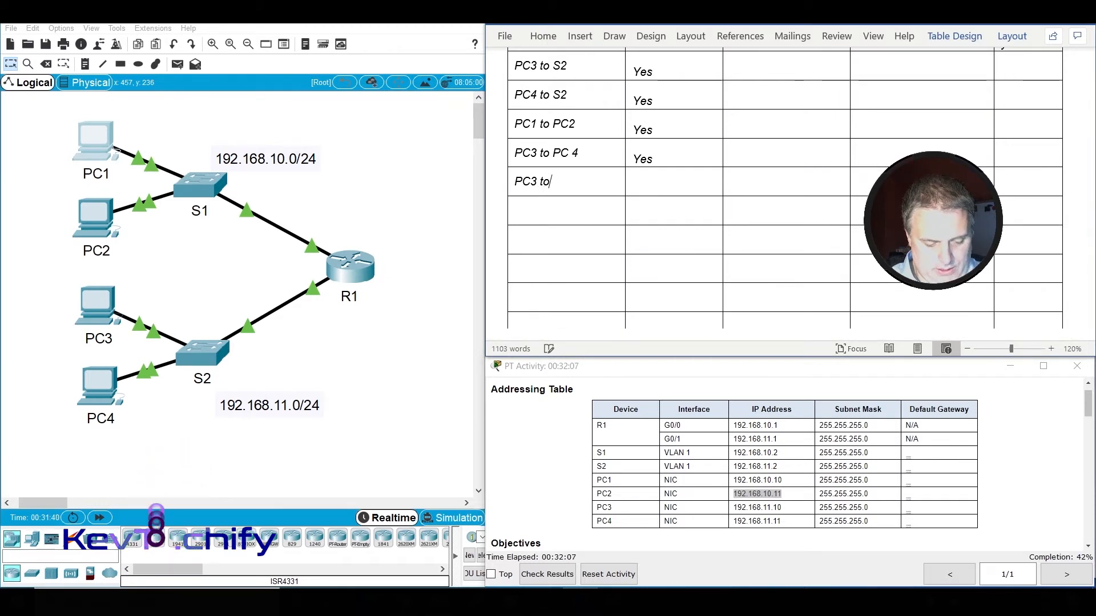
pyautogui.write('DG')
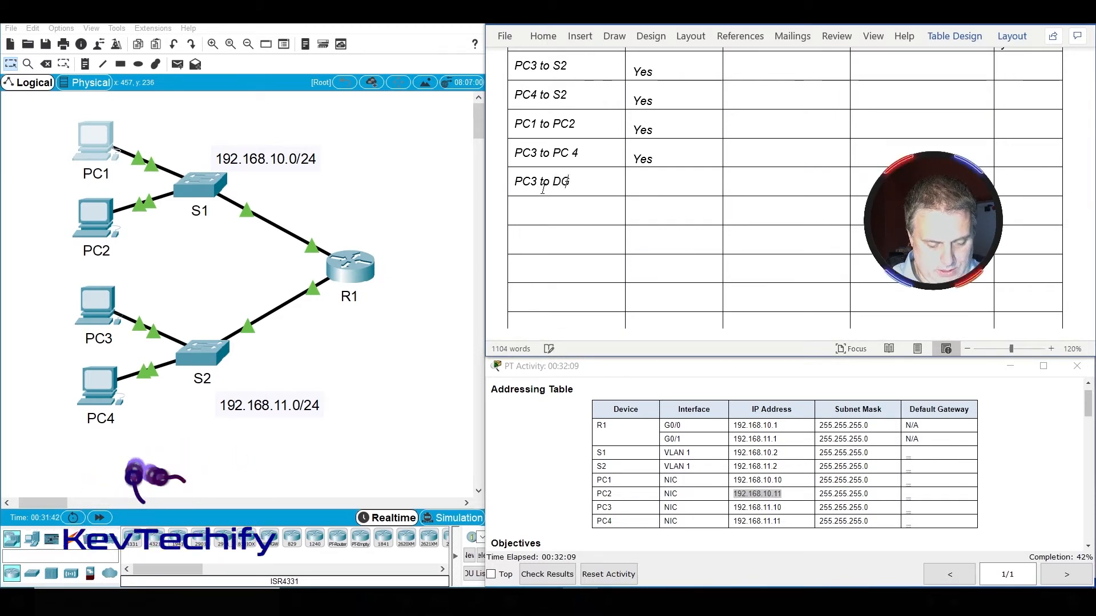
pyautogui.press('Down')
pyautogui.write('PC')
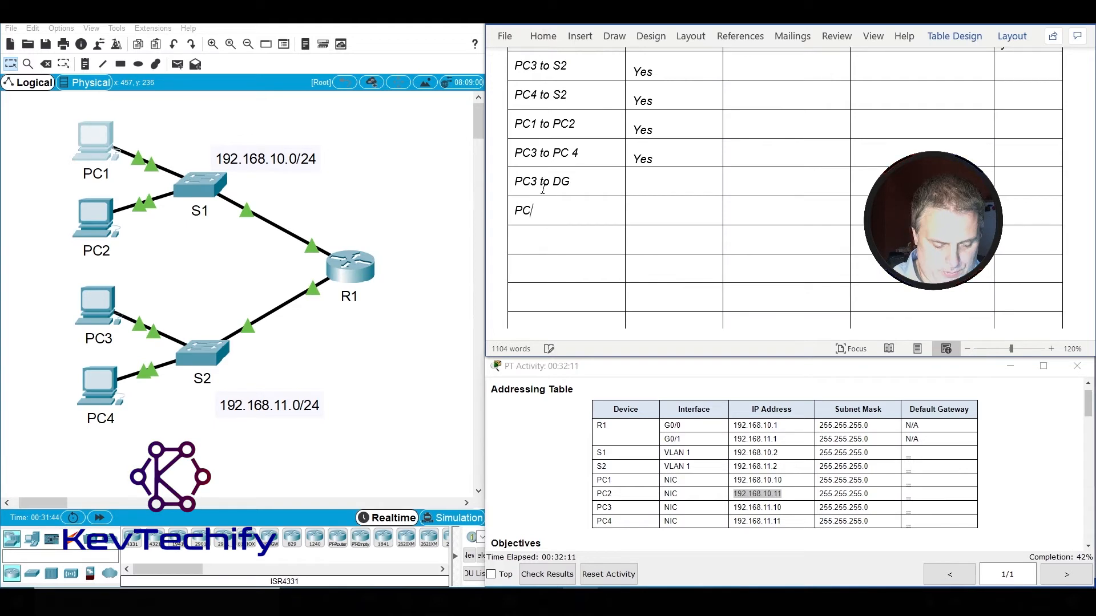
pyautogui.write('4 to DG')
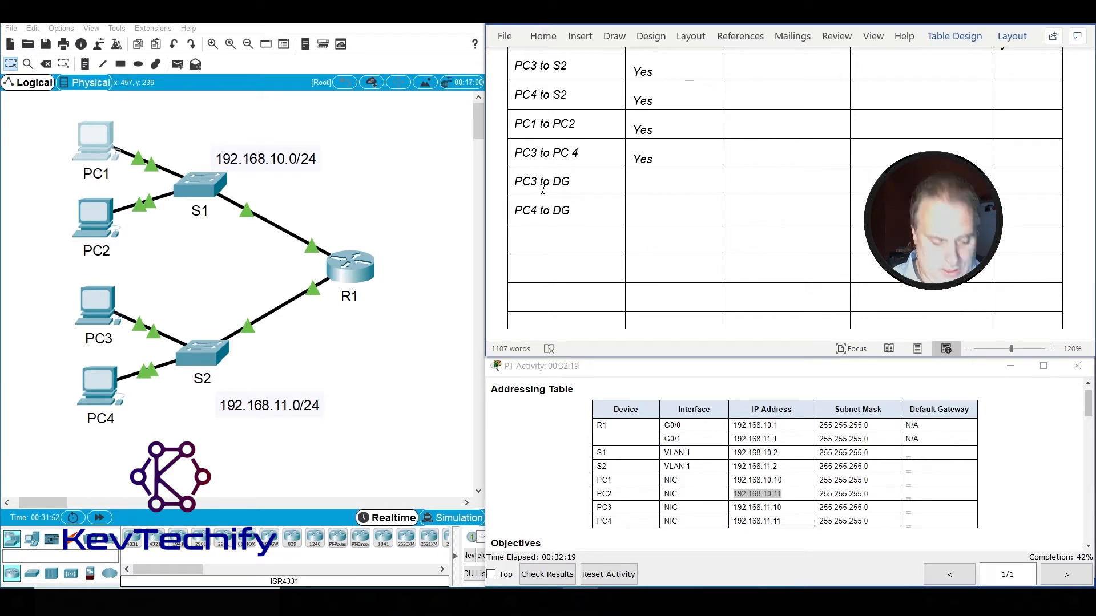
pyautogui.write('to DG')
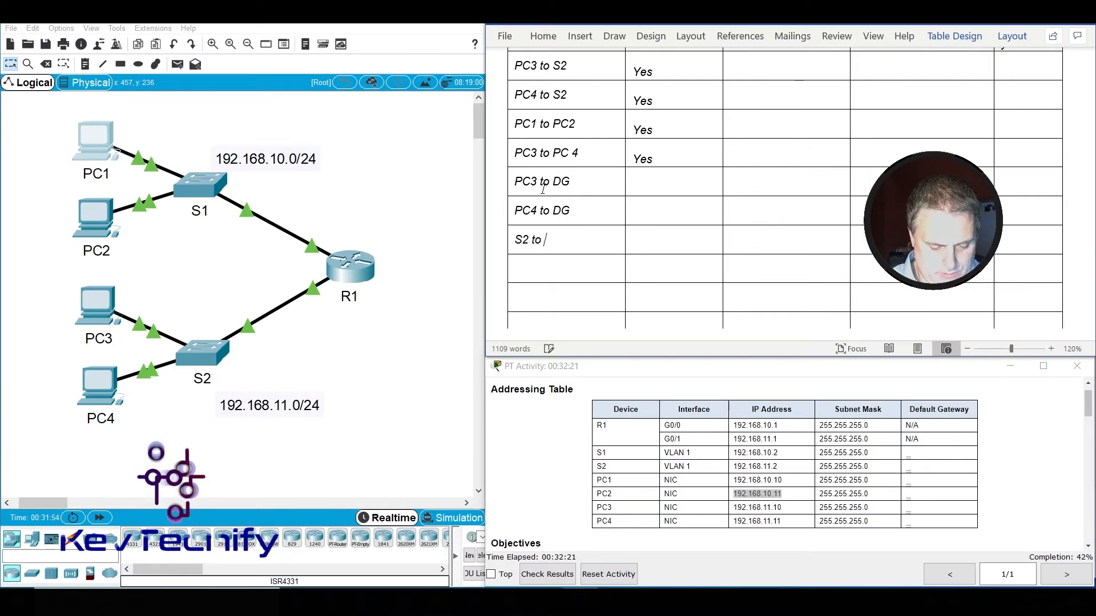
pyautogui.press('Tab')
pyautogui.press('Up')
pyautogui.press('Up')
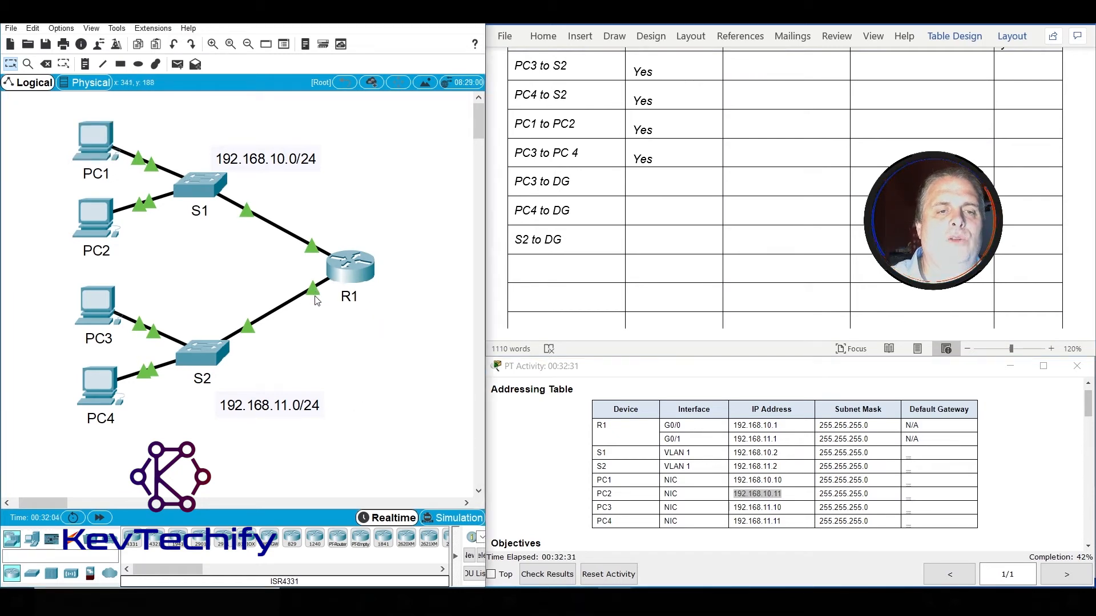
# Check R1's interface addresses in the topology, and ping the default gateway 192.168.11.1 from PC3's command prompt.
pyautogui.moveTo(315, 295)
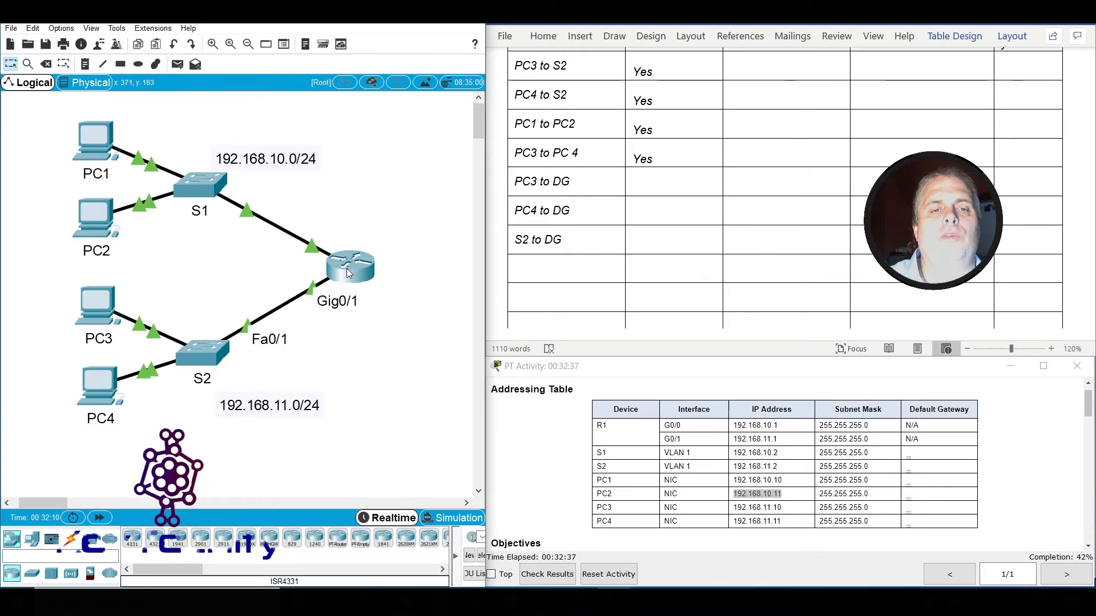
pyautogui.moveTo(359, 269)
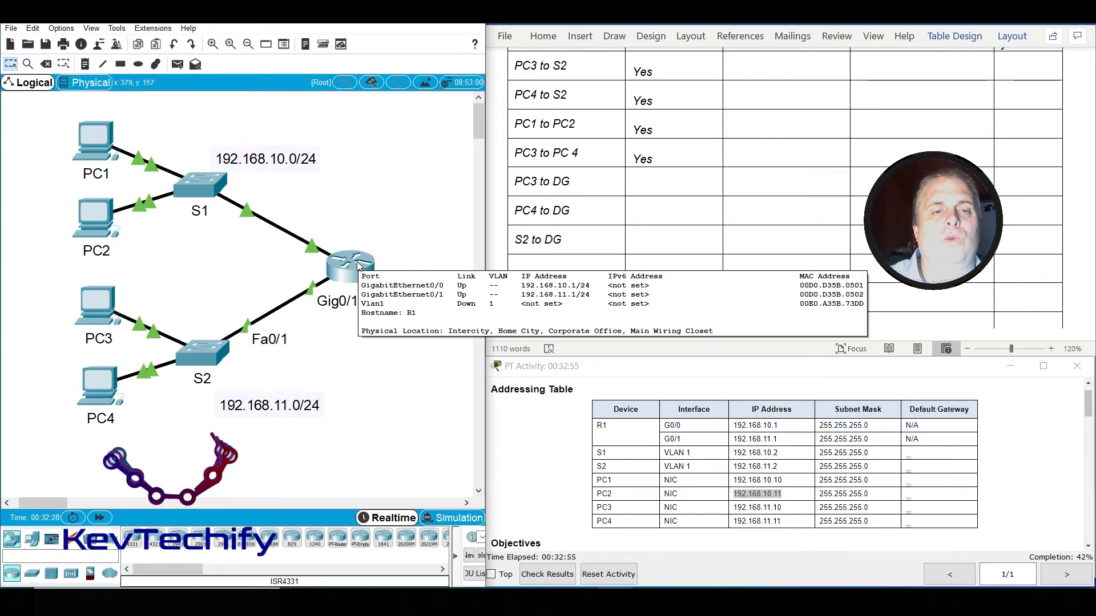
pyautogui.click(97, 307)
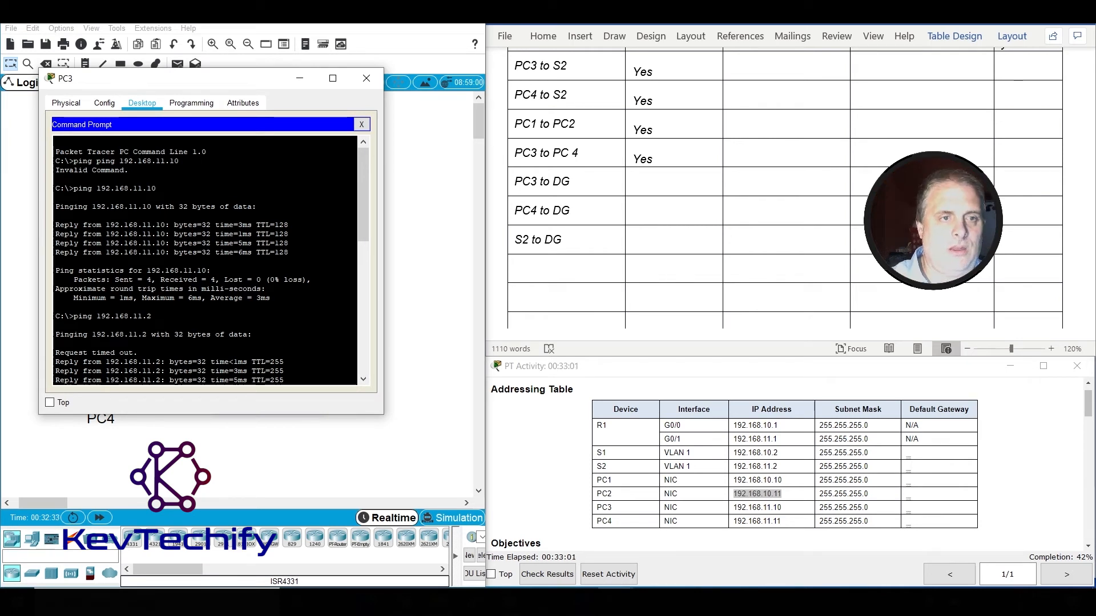
pyautogui.press('Return')
pyautogui.press('Return')
pyautogui.press('Return')
pyautogui.write('ping 192.168')
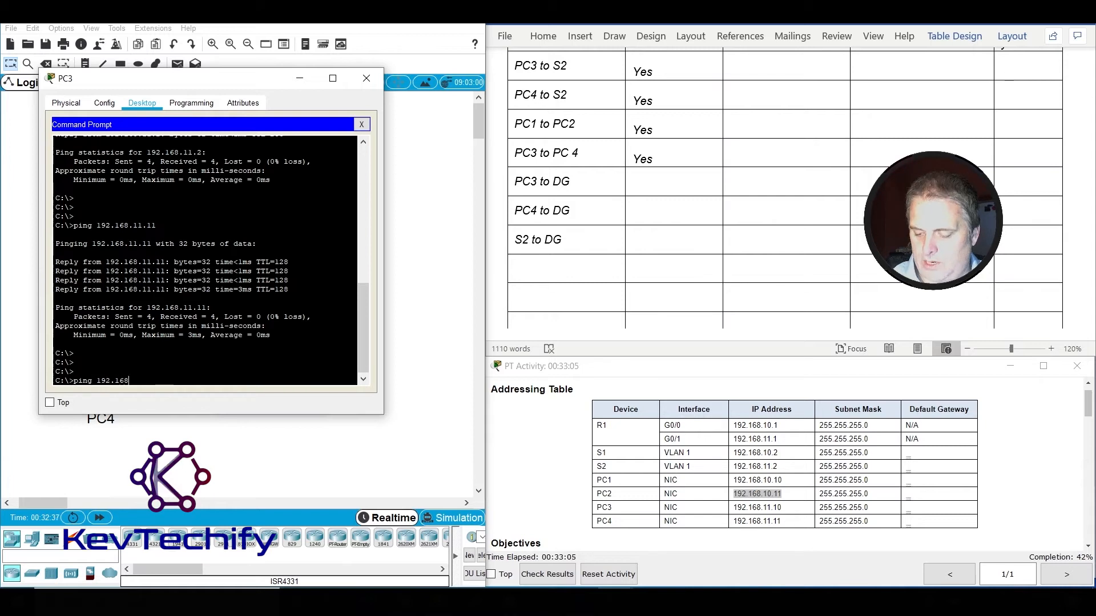
pyautogui.write('.11.1')
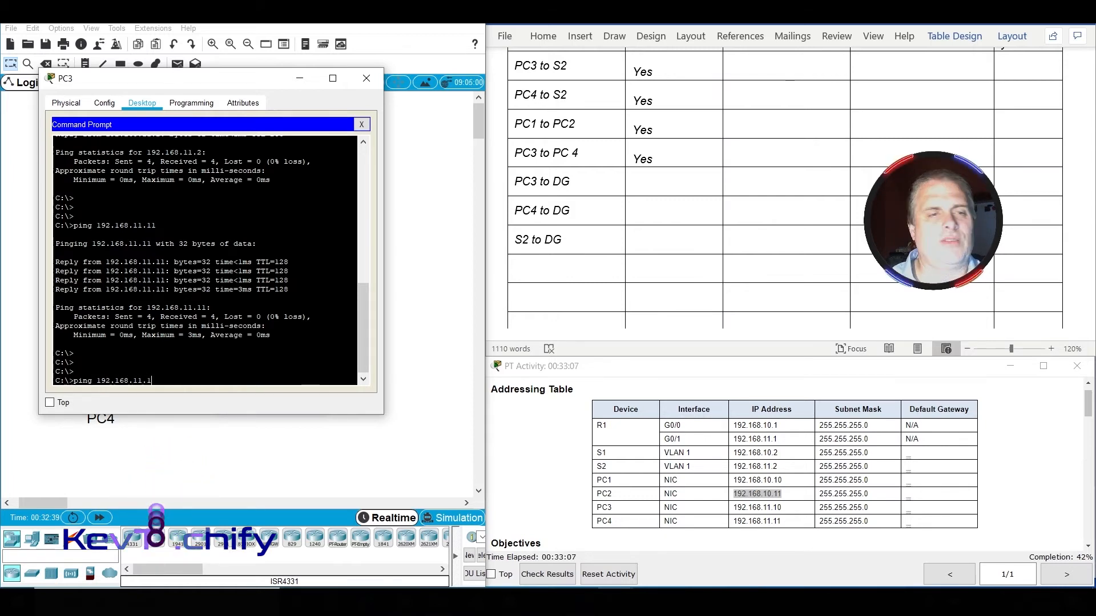
pyautogui.press('Return')
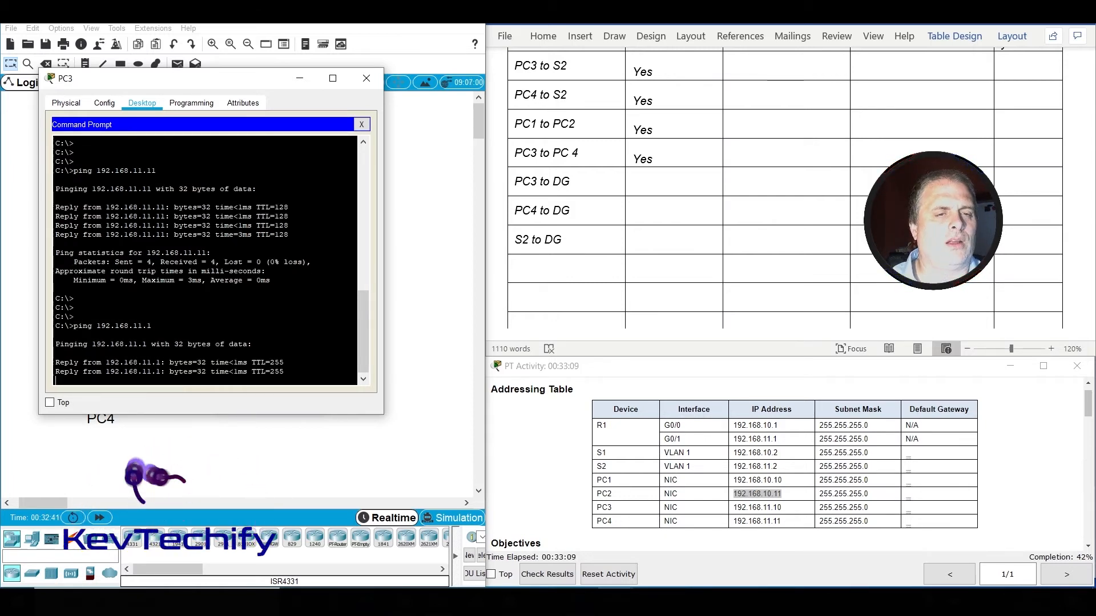
# Record "Yes" as the result of the PC3 to DG test in the Word table, and minimize the PC3 window.
pyautogui.click(666, 180)
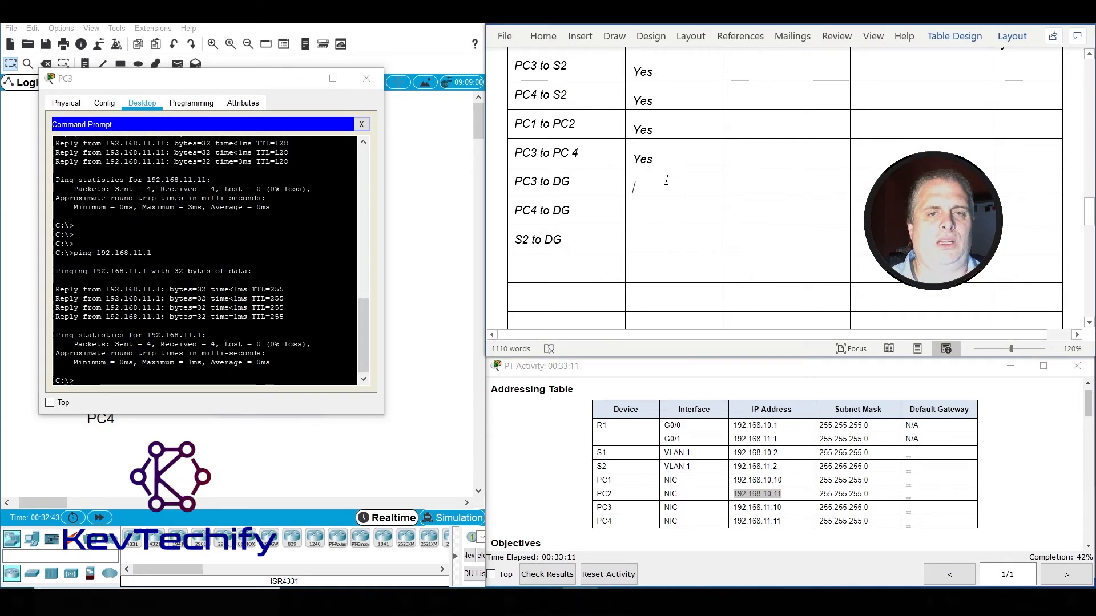
pyautogui.write('Yes')
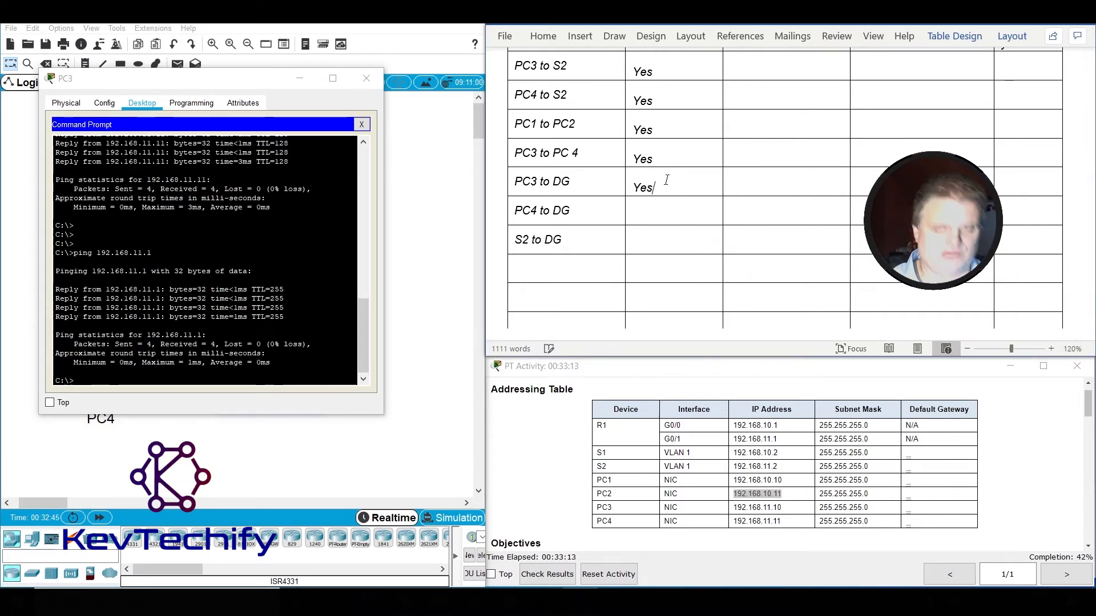
pyautogui.click(302, 80)
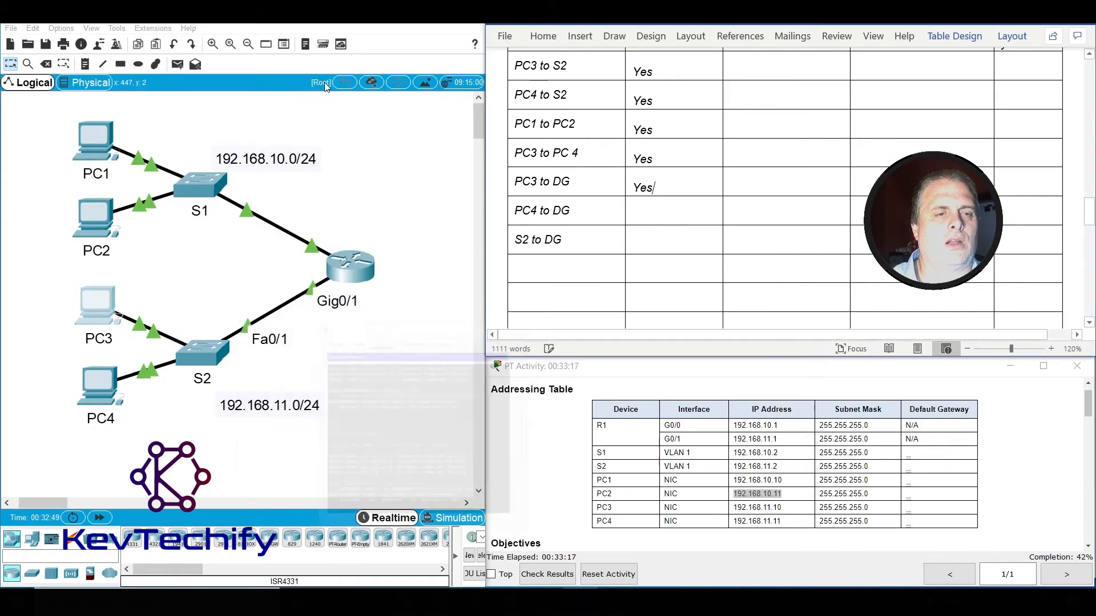
# Ping the default gateway 192.168.11.1 from PC4's command prompt.
pyautogui.click(92, 392)
pyautogui.press('Return')
pyautogui.press('Return')
pyautogui.press('Return')
pyautogui.press('Return')
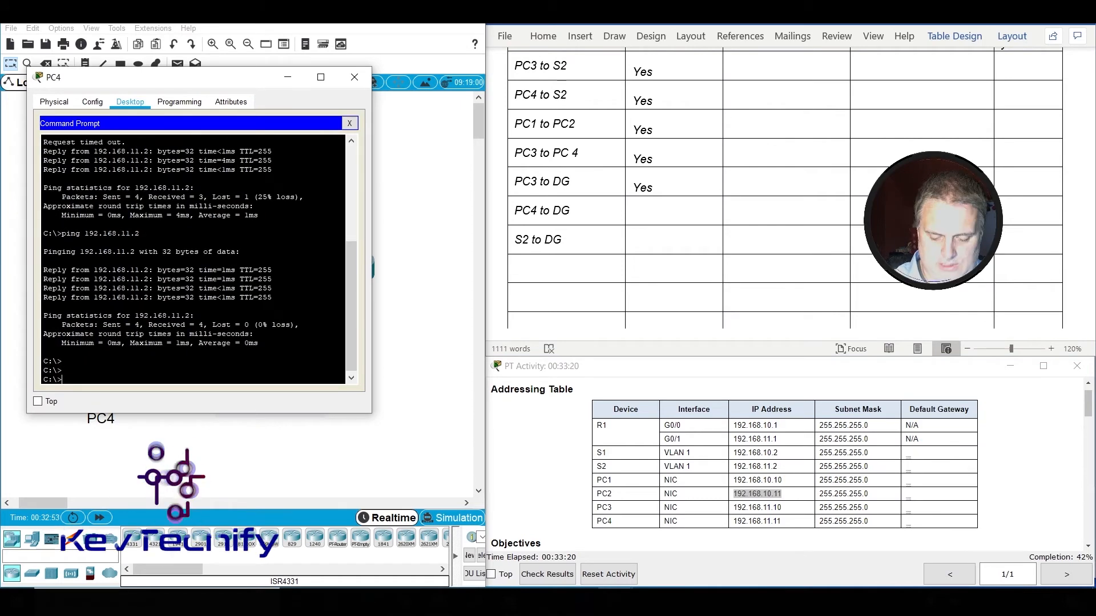
pyautogui.write('ping 192.168.11.')
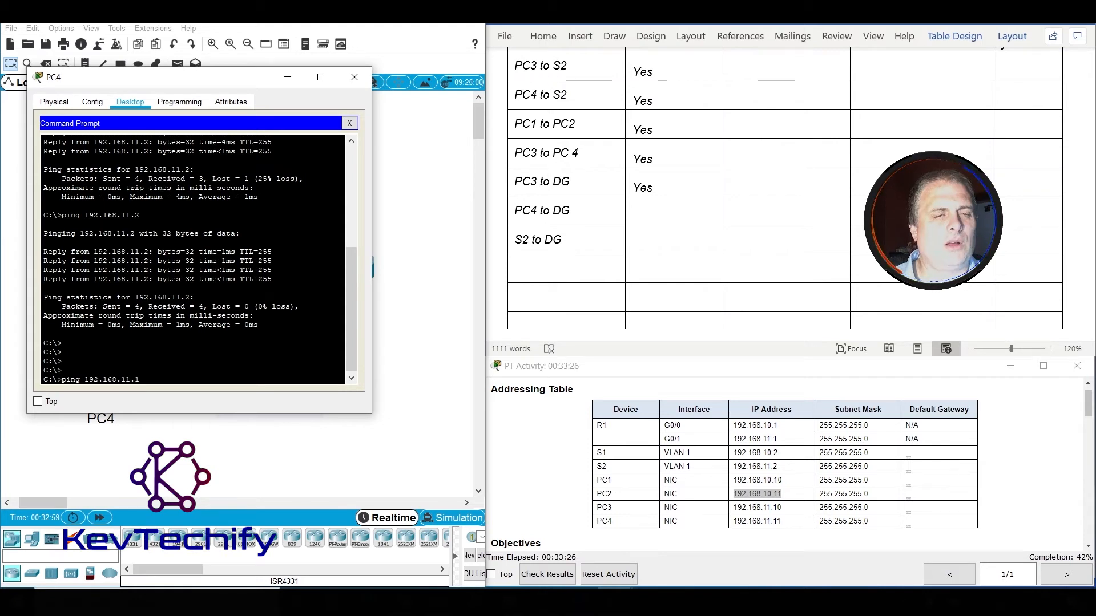
pyautogui.write('1')
pyautogui.press('Return')
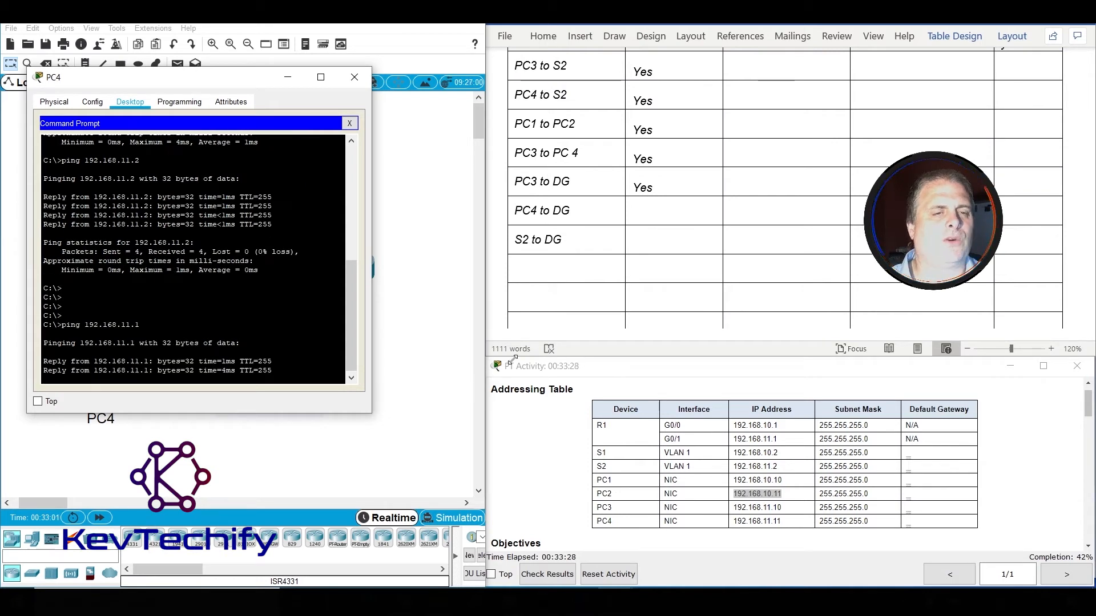
# Record "Yes" as the result of the PC4 to DG test in the Word table, and close the PC4 window.
pyautogui.click(660, 215)
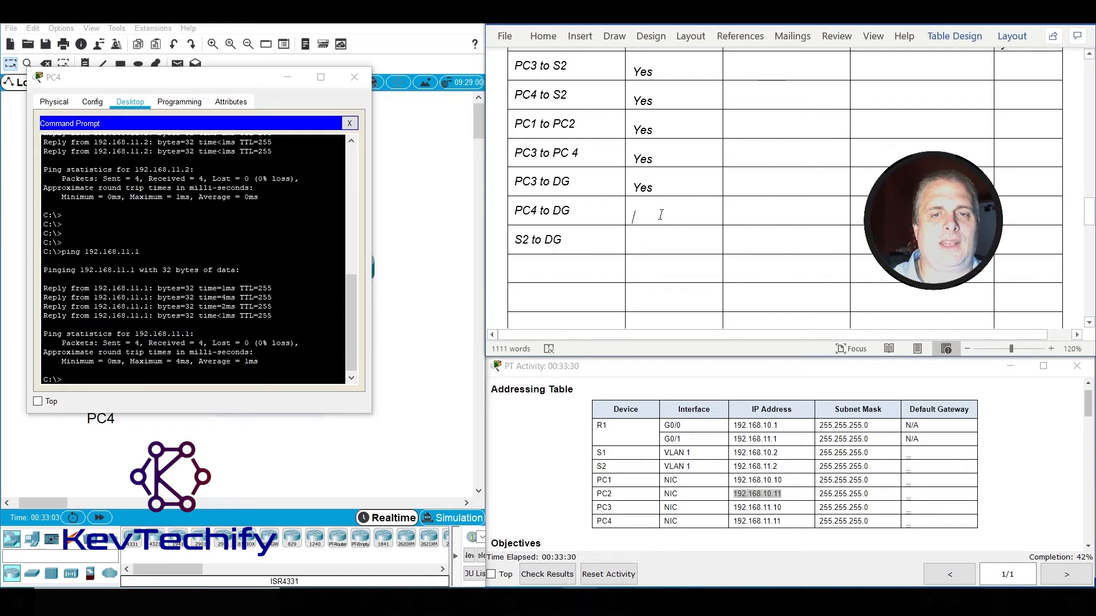
pyautogui.write('Yes')
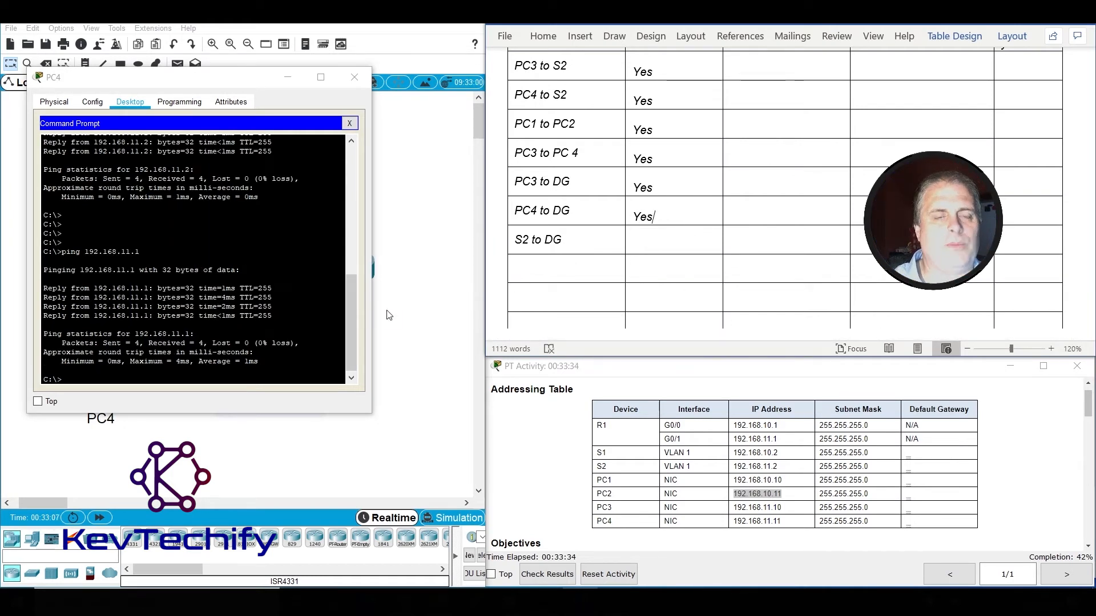
pyautogui.click(355, 77)
# Ping the default gateway 192.168.11.1 twice from switch S2's command line.
pyautogui.click(194, 365)
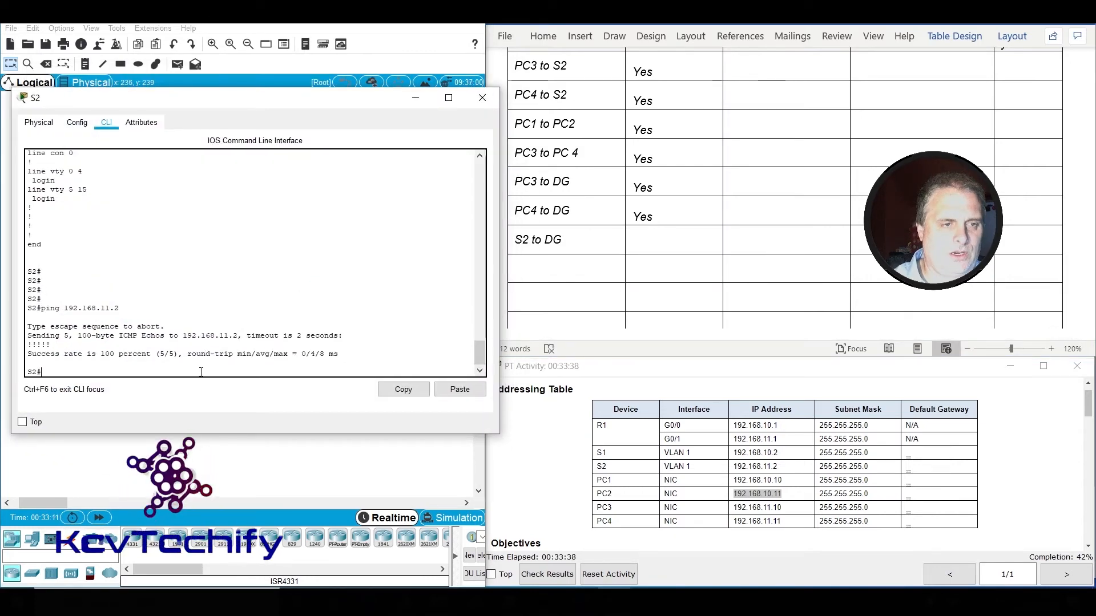
pyautogui.press('Return')
pyautogui.press('Return')
pyautogui.press('Return')
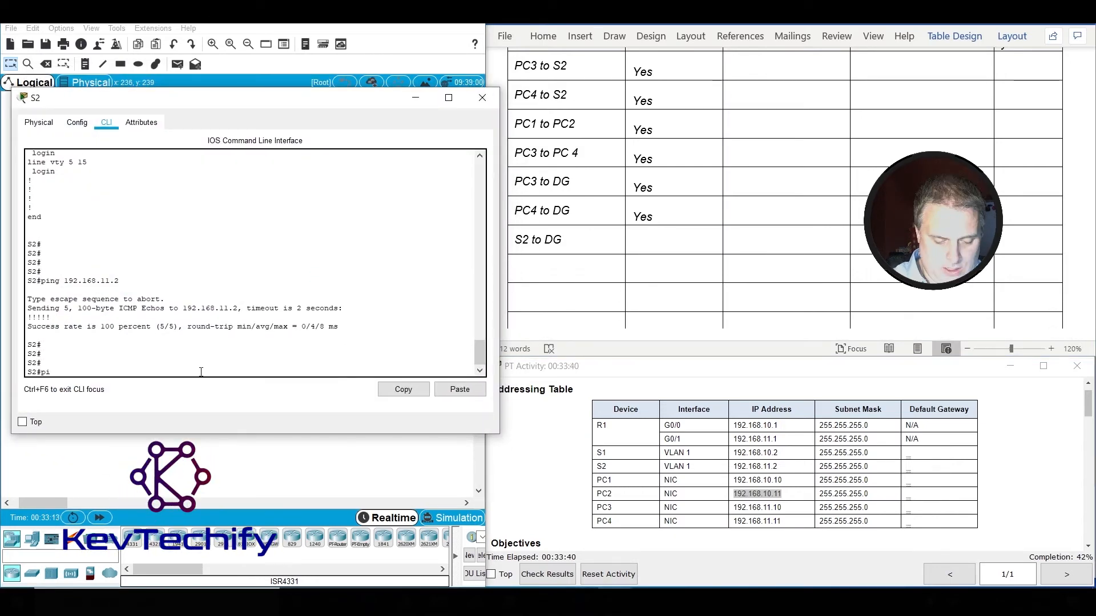
pyautogui.write('ping 192.16')
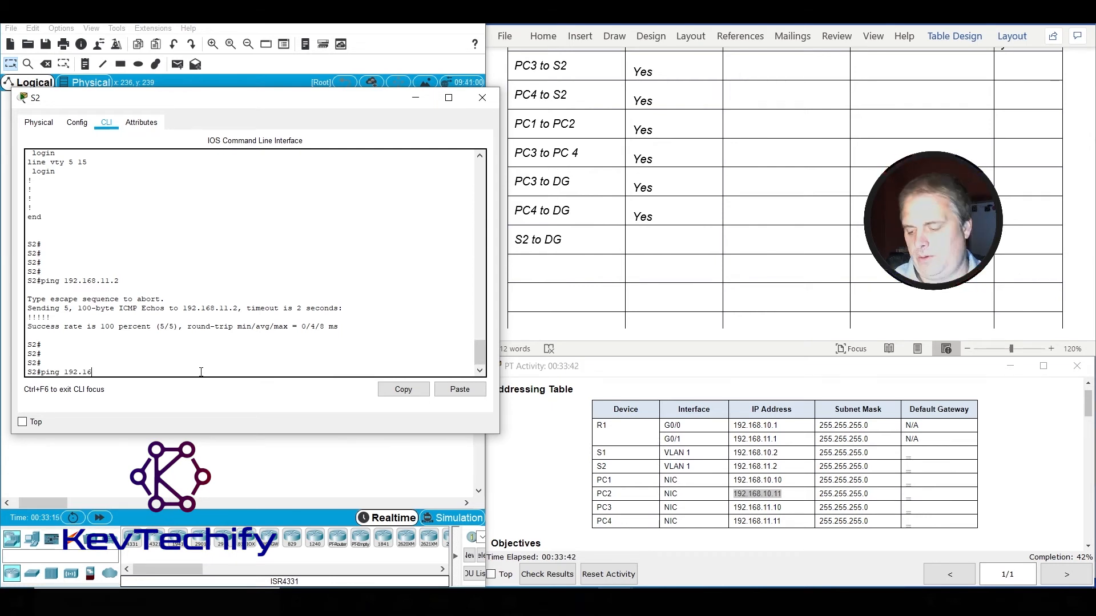
pyautogui.write('8.11.1')
pyautogui.press('Return')
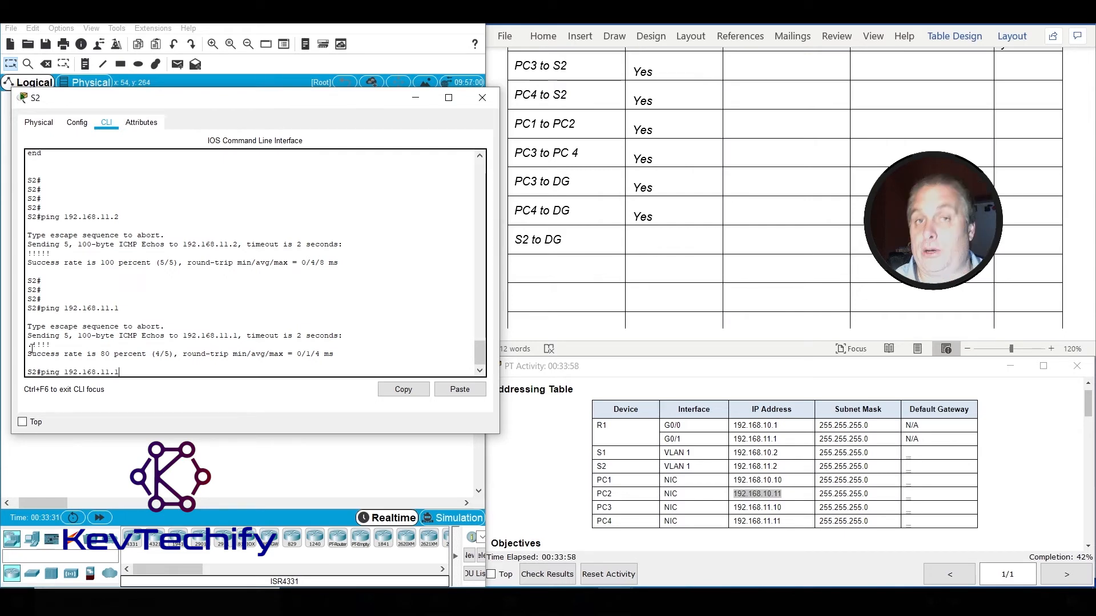
pyautogui.press('Return')
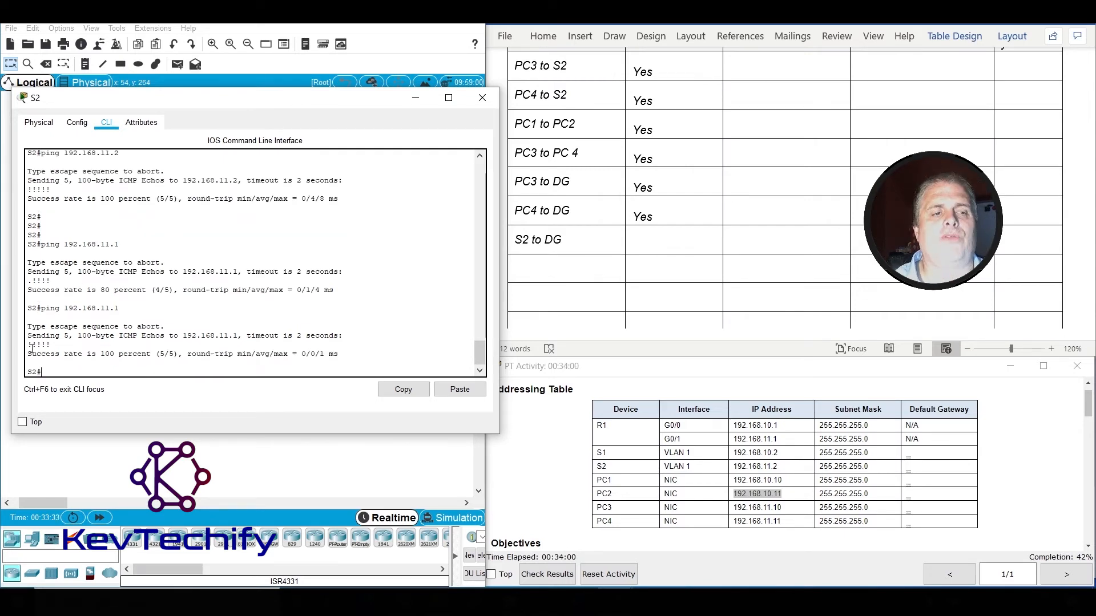
# Record "Yes" as the result of the S2 to DG test in the Word table.
pyautogui.click(657, 242)
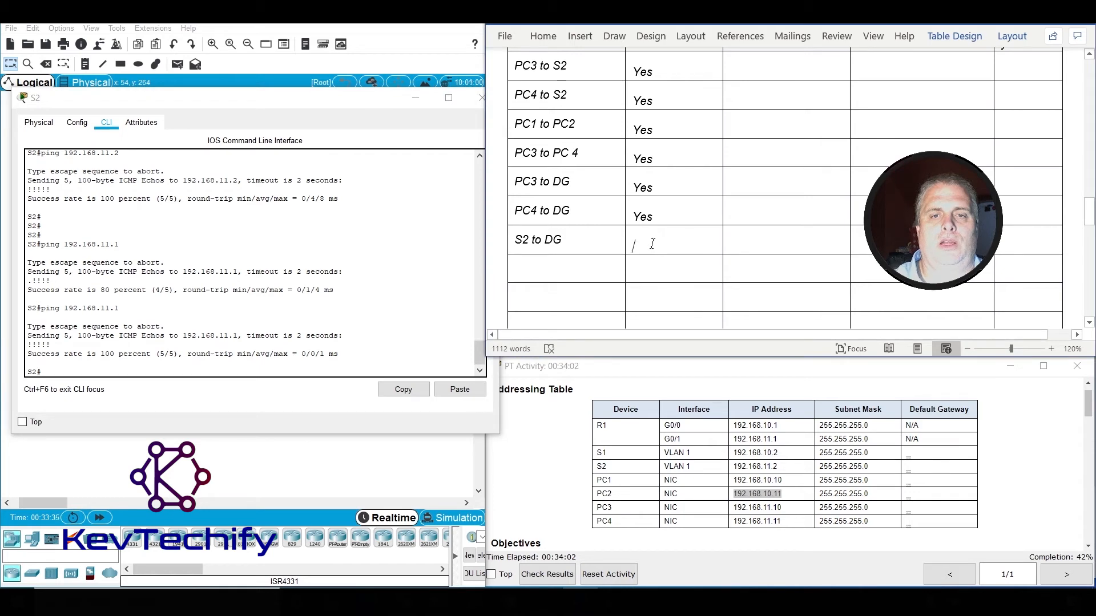
pyautogui.write('Yes')
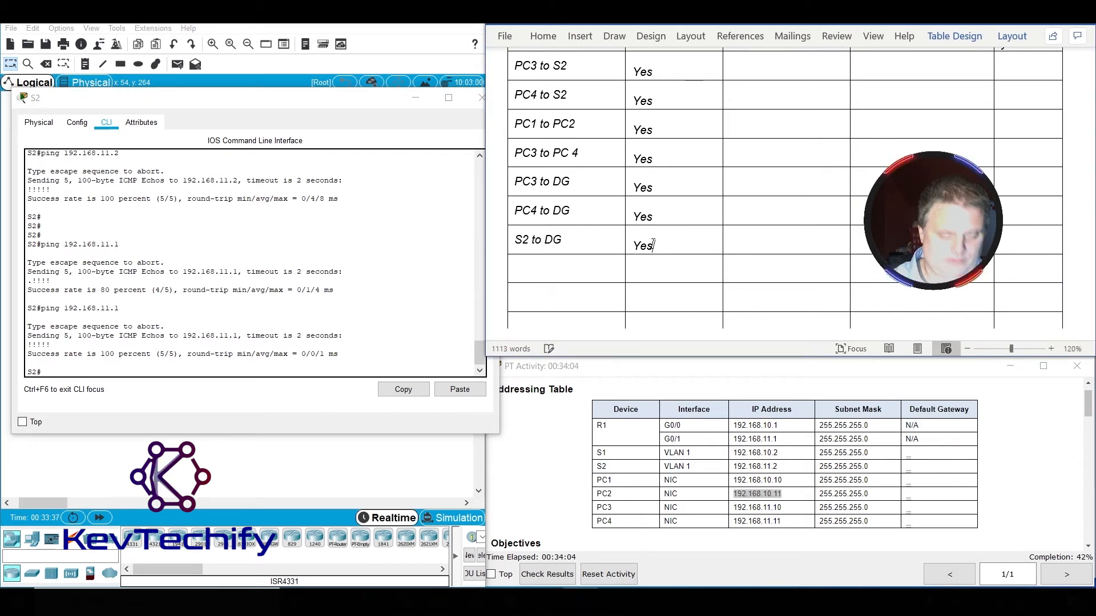
# Minimize the S2 window and add the tests "PC1 to S2", "PC1 to PC3" and "PC1 to PC4" below "S2 to DG" in the Word table.
pyautogui.click(415, 98)
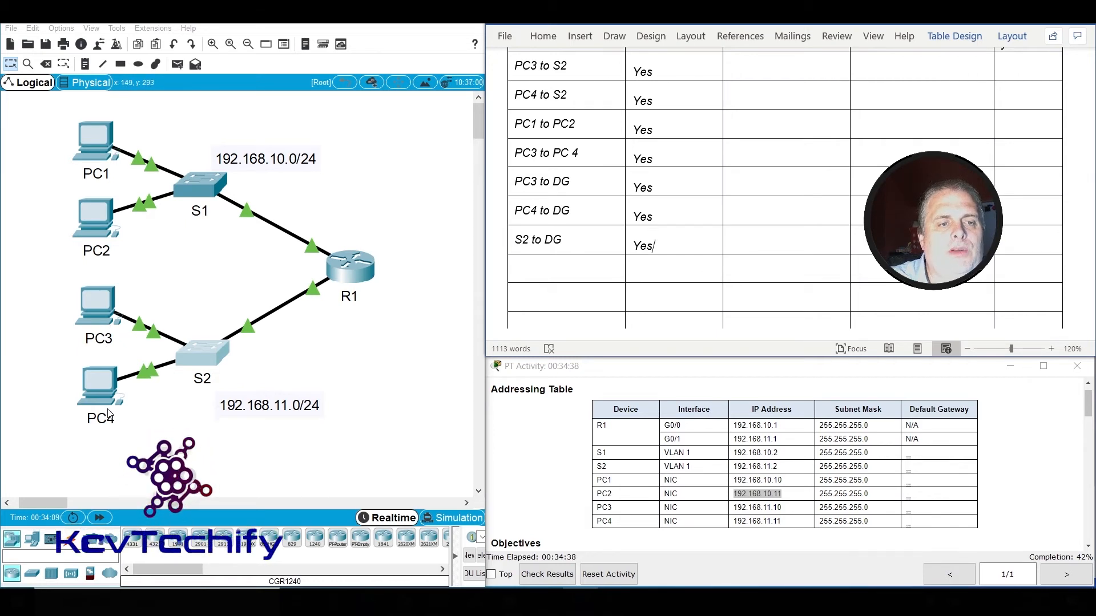
pyautogui.click(529, 270)
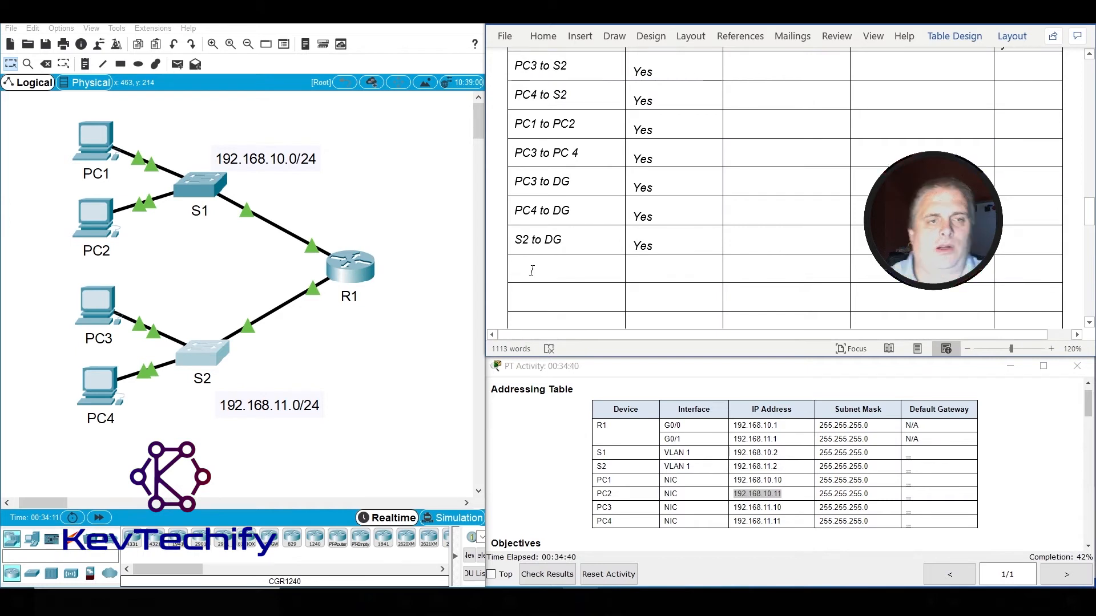
pyautogui.write('PC1')
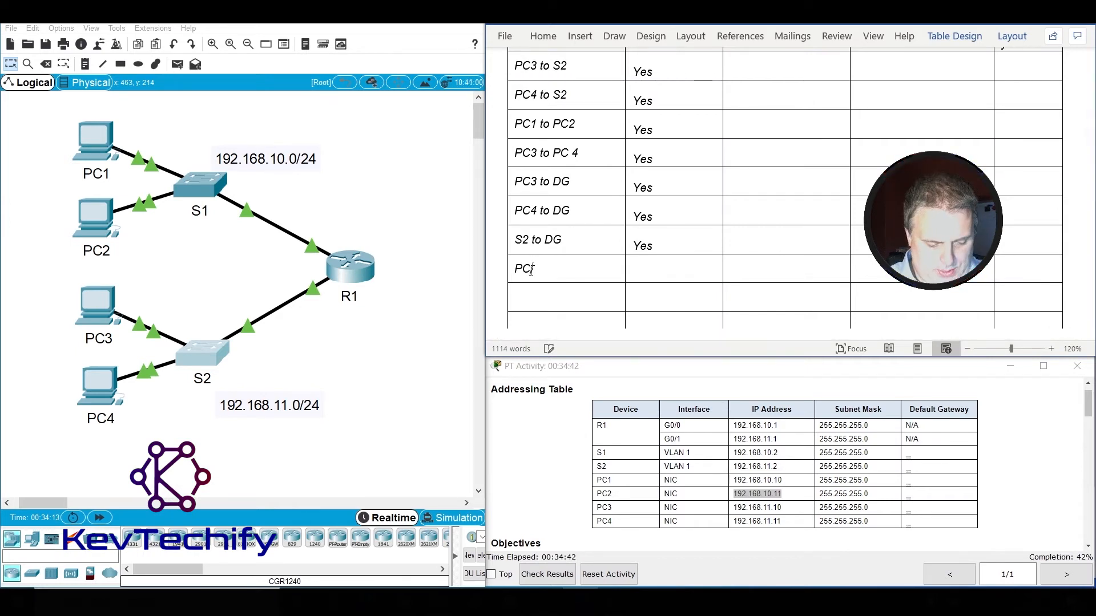
pyautogui.write(' to ')
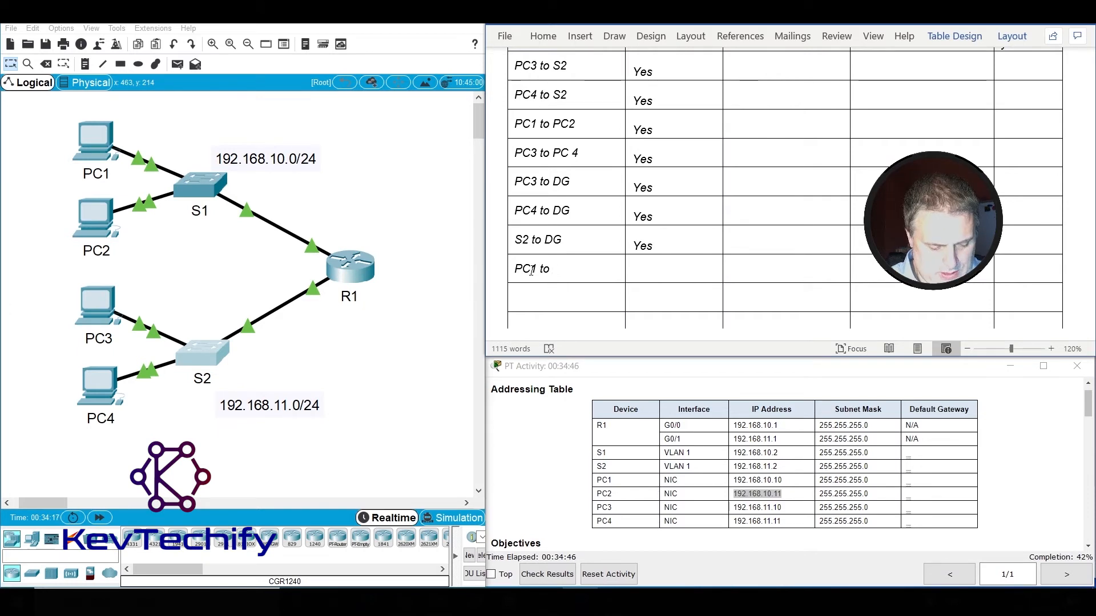
pyautogui.write('S2')
pyautogui.press('Down')
pyautogui.write('PC')
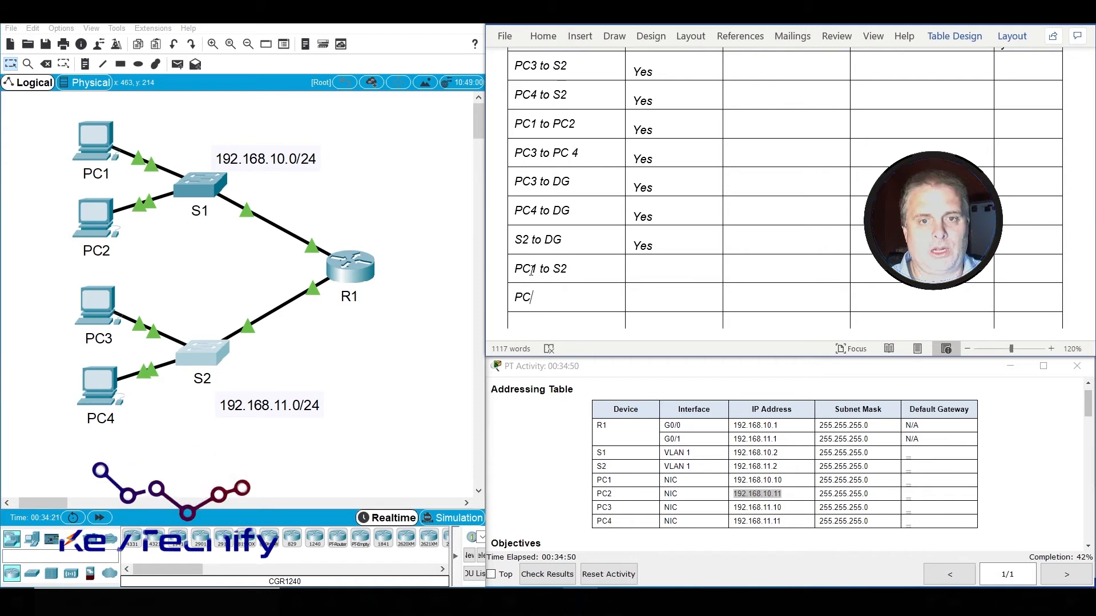
pyautogui.write('1 ')
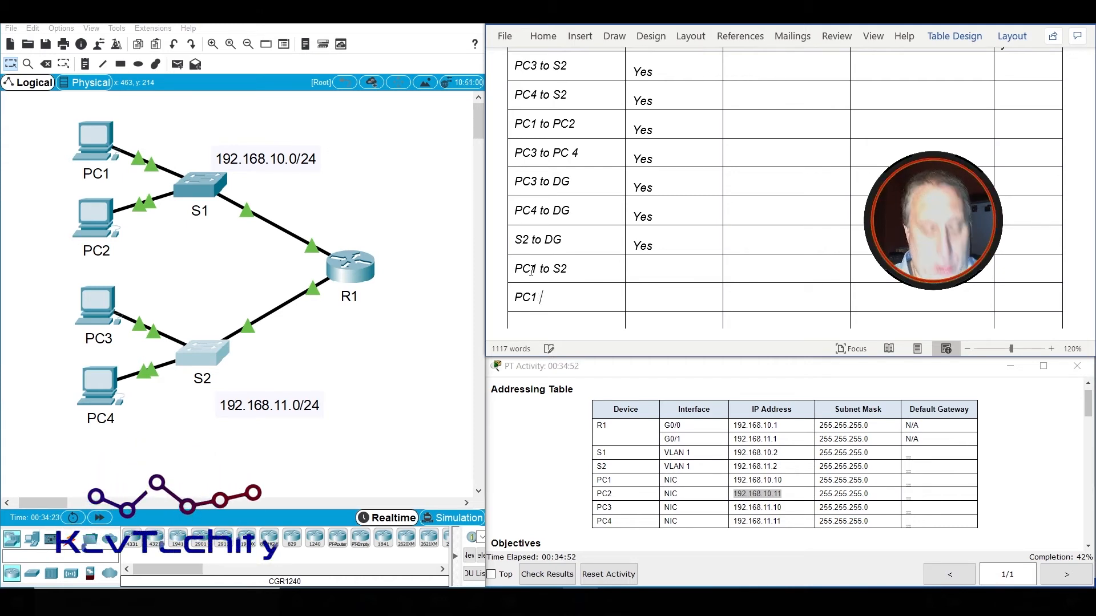
pyautogui.write('to PC3')
pyautogui.press('Down')
pyautogui.write('PC')
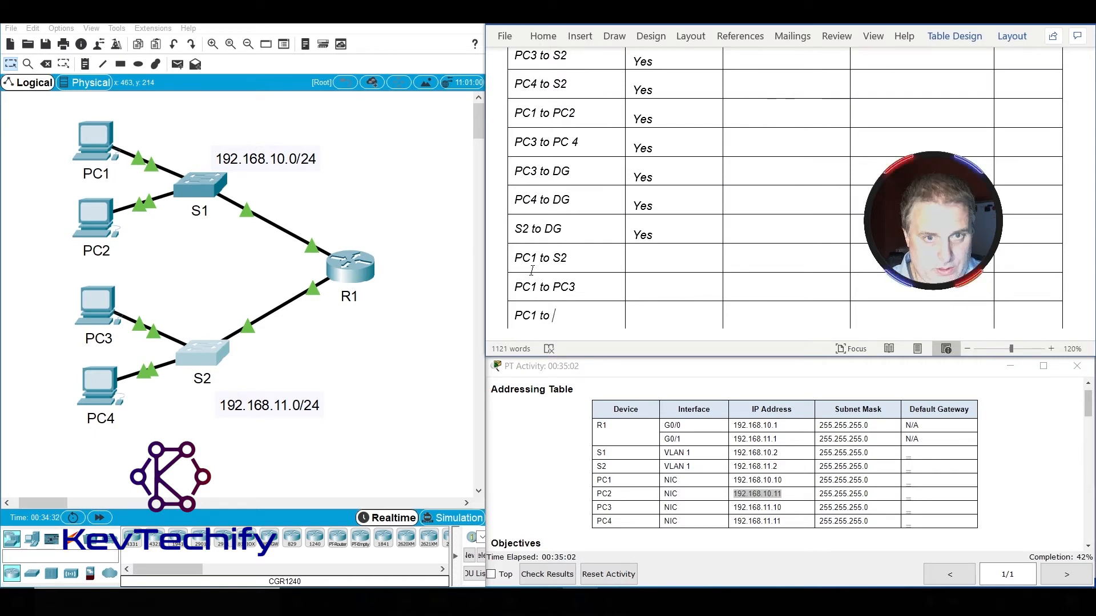
pyautogui.write('PC4')
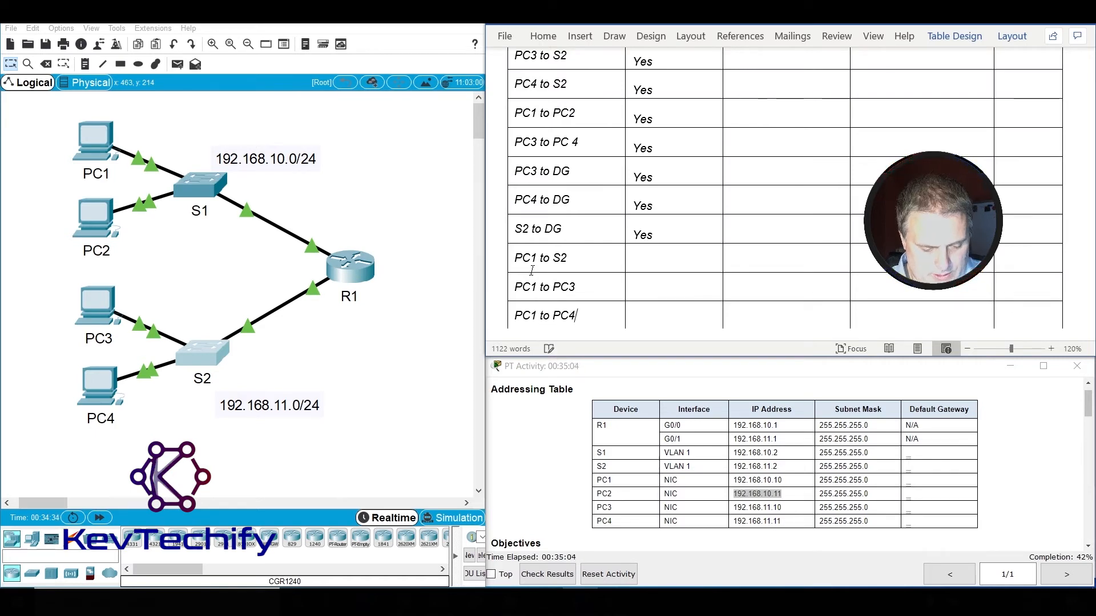
# Ping switch S2 at 192.168.11.2 from PC1's command prompt.
pyautogui.scroll(-2, 694, 231)
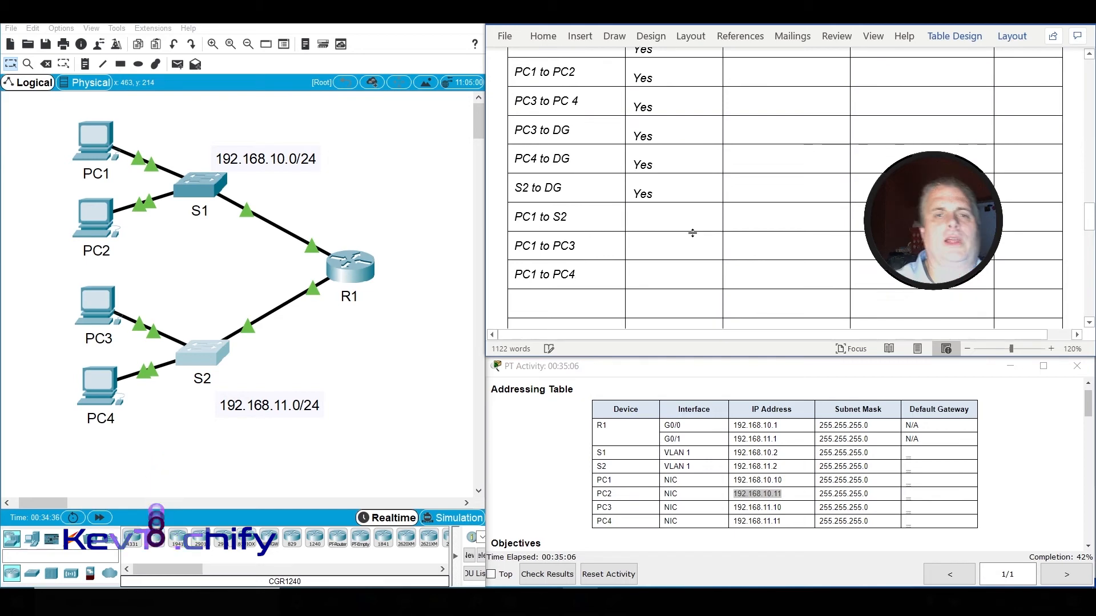
pyautogui.click(90, 141)
pyautogui.scroll(-10, 197, 260)
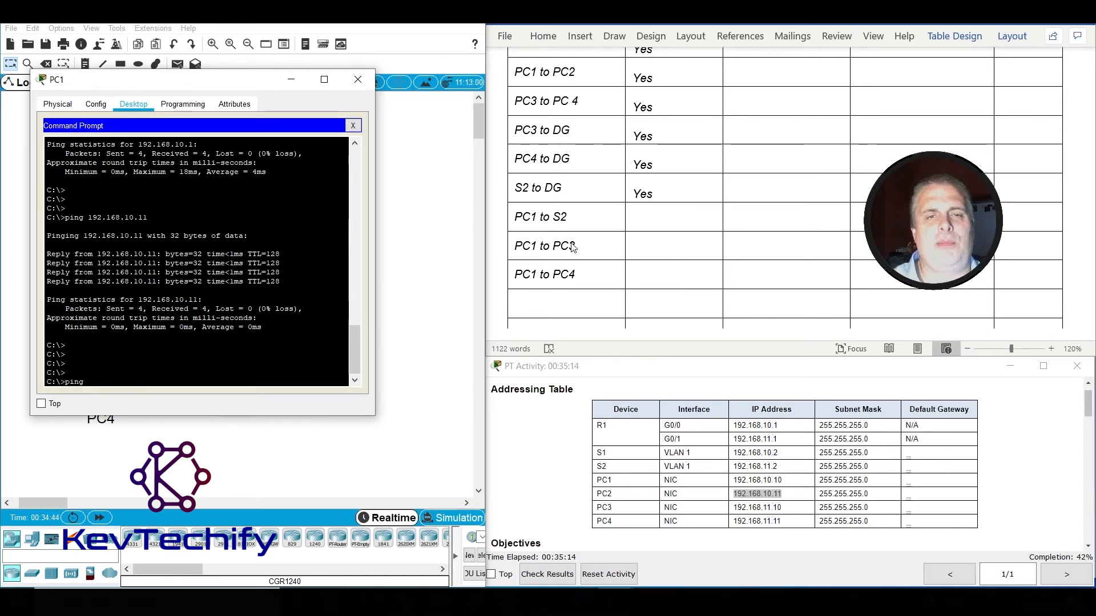
pyautogui.click(736, 462)
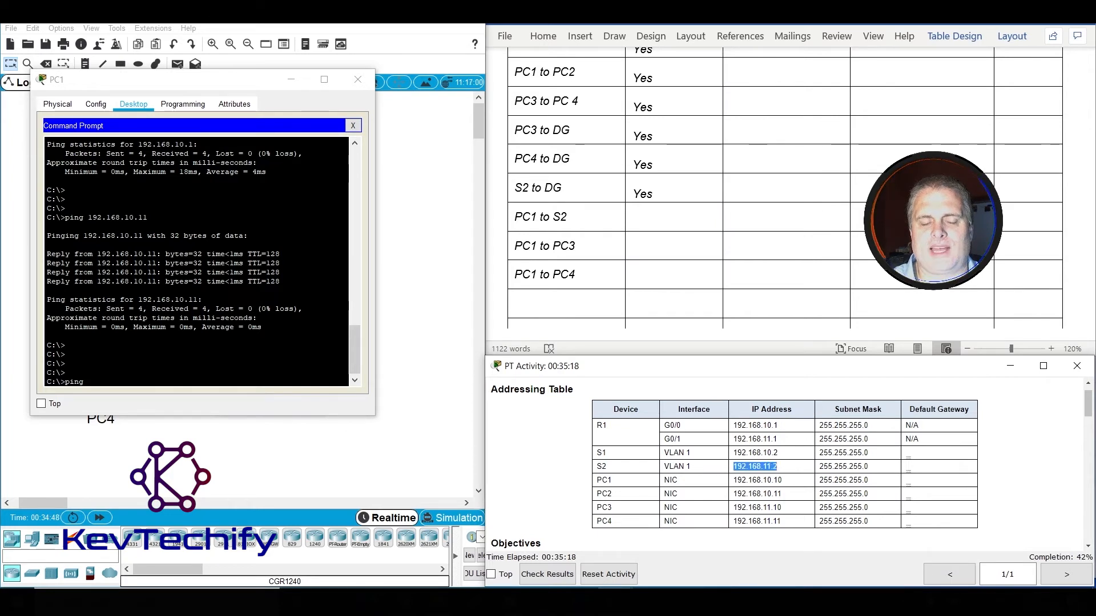
pyautogui.click(66, 373)
pyautogui.write('ping ')
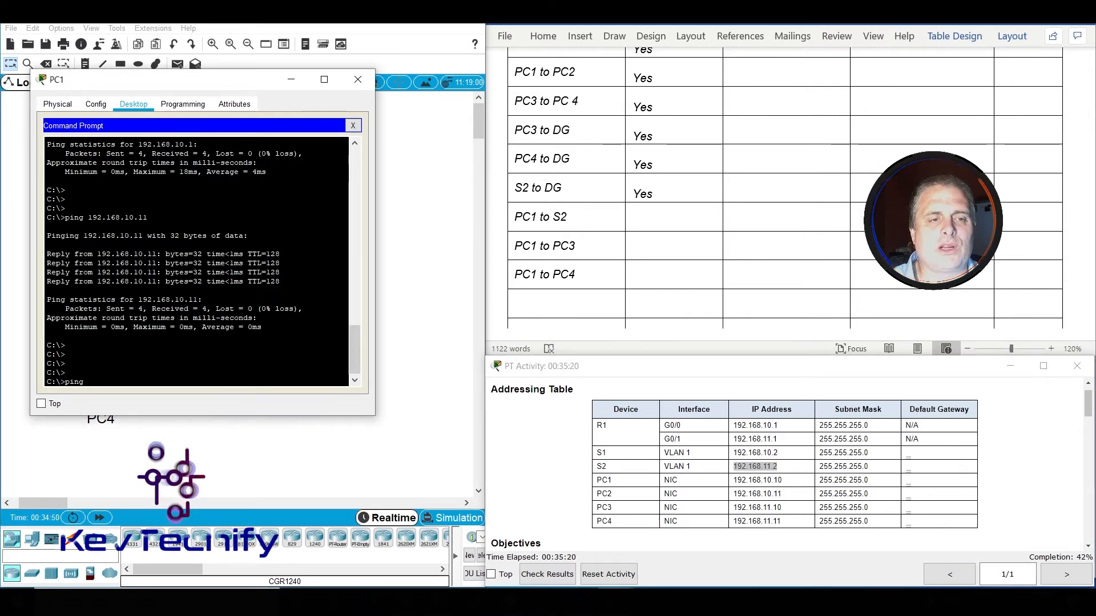
pyautogui.write('192')
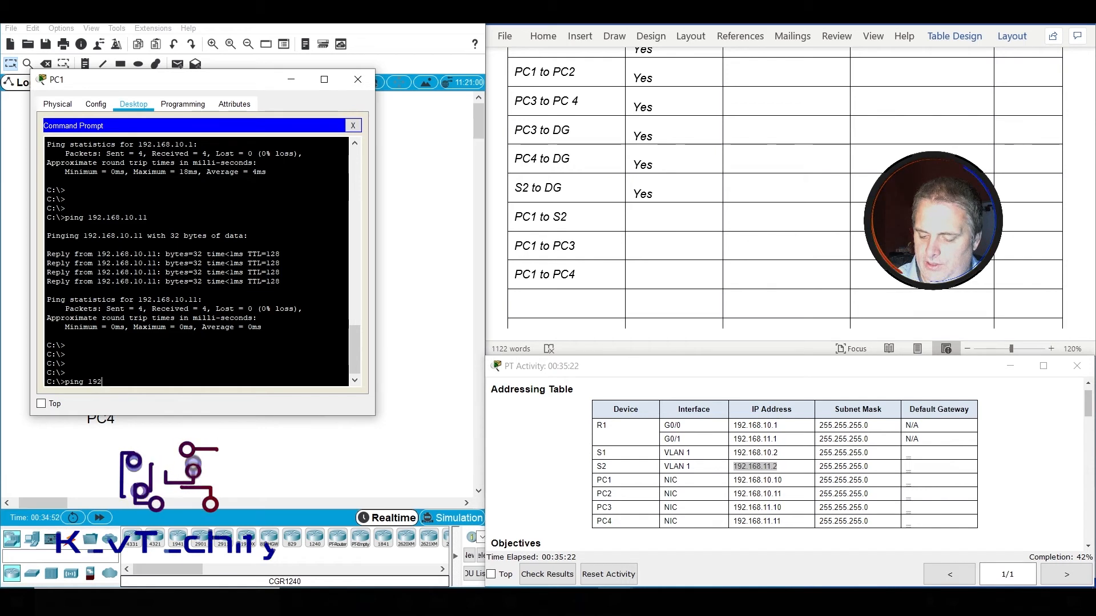
pyautogui.write('.168.11.2')
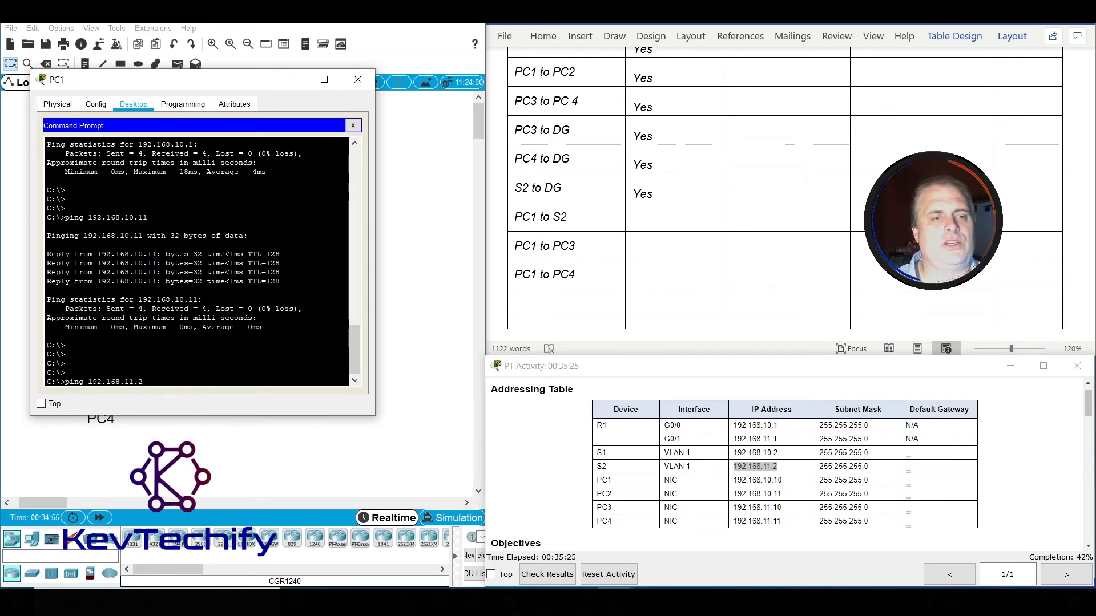
pyautogui.press('Return')
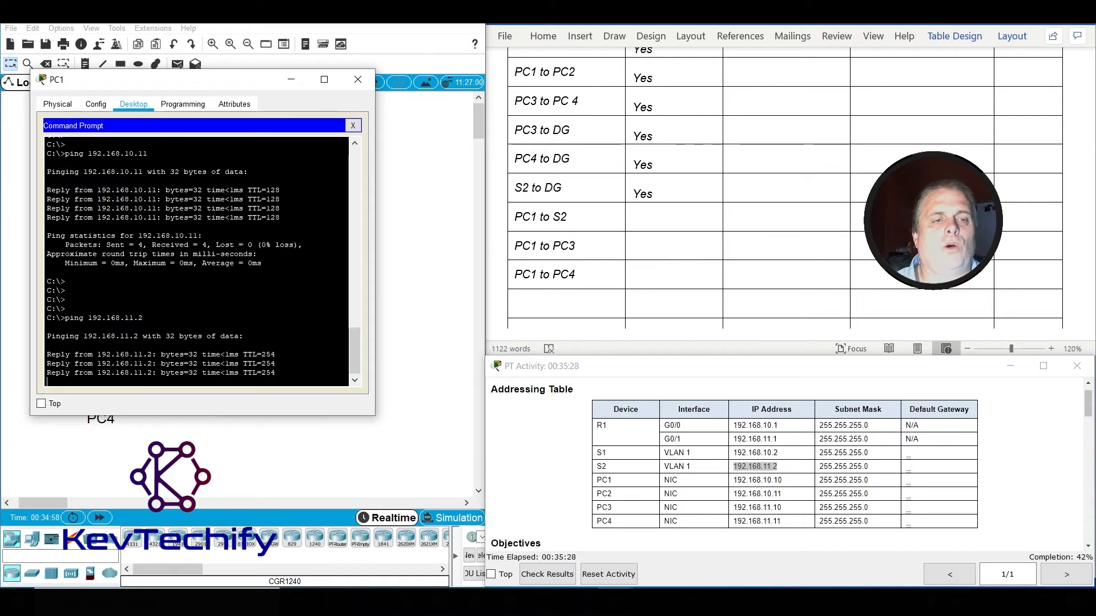
# Review PC1's ping output and record "Yes" as the result of the PC1 to S2 test in the Word table.
pyautogui.moveTo(205, 86); pyautogui.dragTo(743, 135)
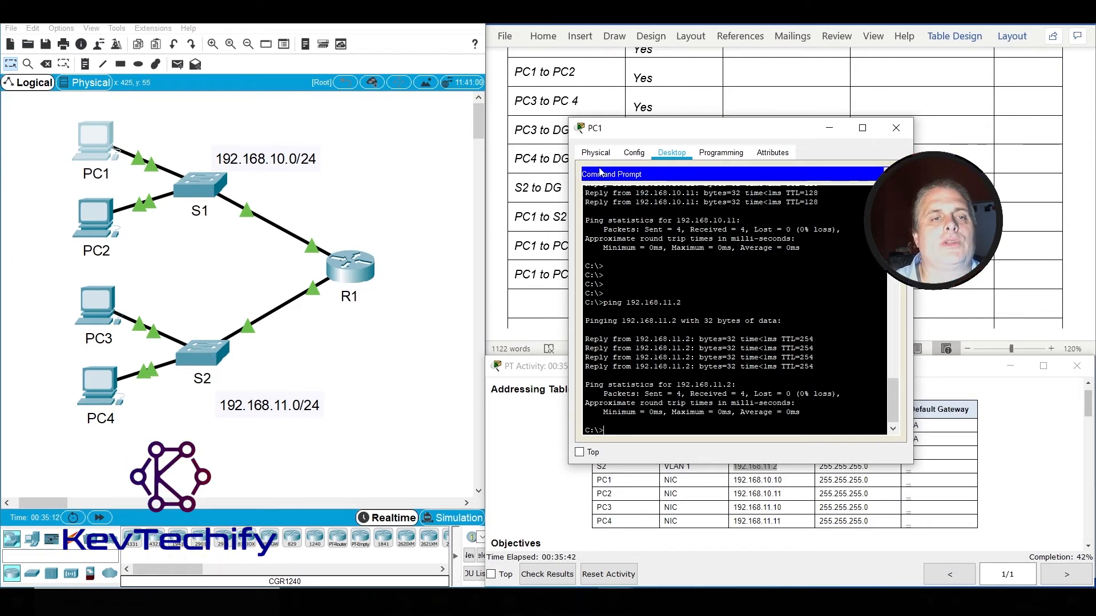
pyautogui.moveTo(702, 132); pyautogui.dragTo(223, 81)
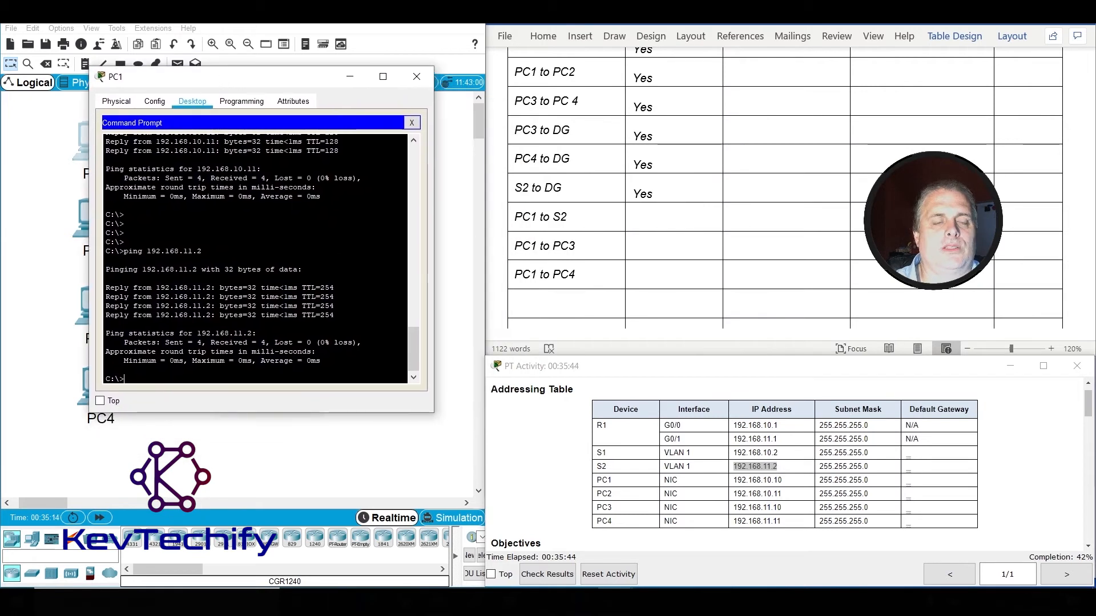
pyautogui.scroll(1, 257, 256)
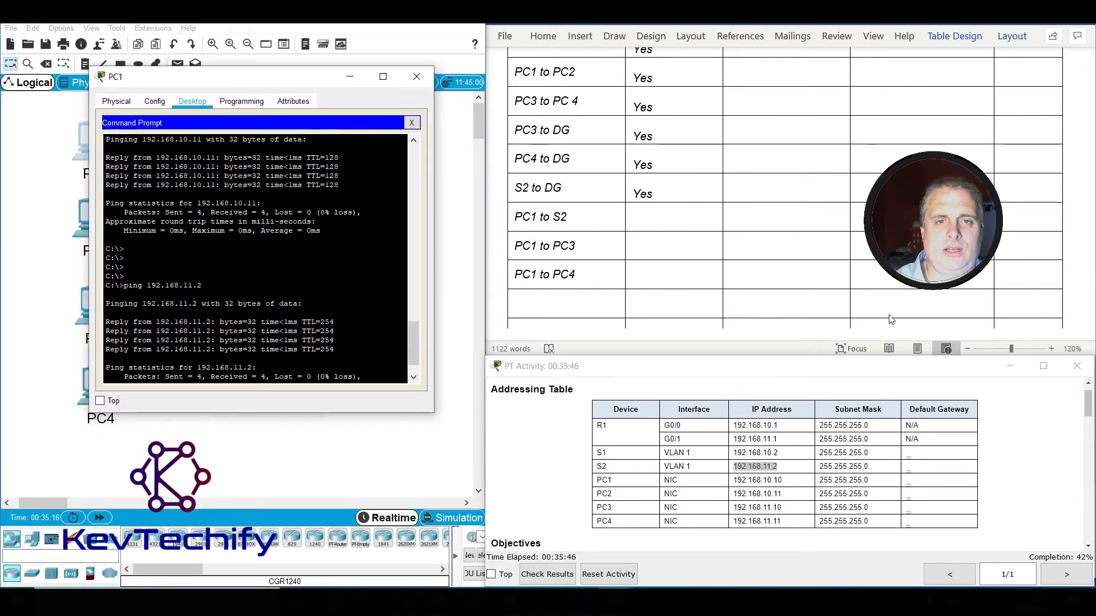
pyautogui.click(653, 219)
pyautogui.write('Yes')
pyautogui.press('Down')
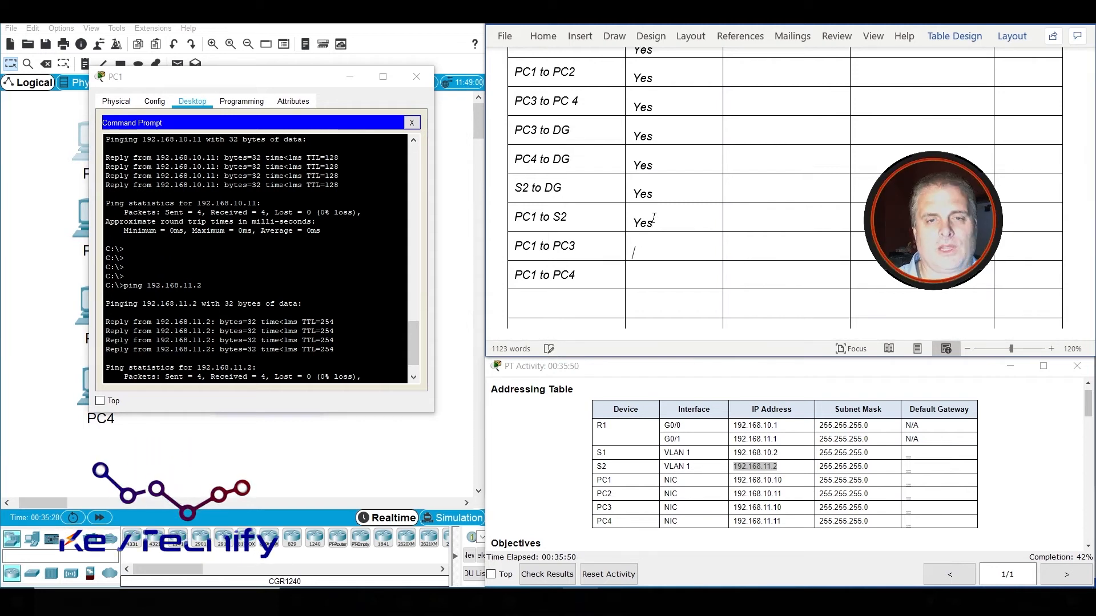
# Ping PC3 at 192.168.11.10 from PC1's command prompt, leaving a few blank prompt lines before it.
pyautogui.click(308, 268)
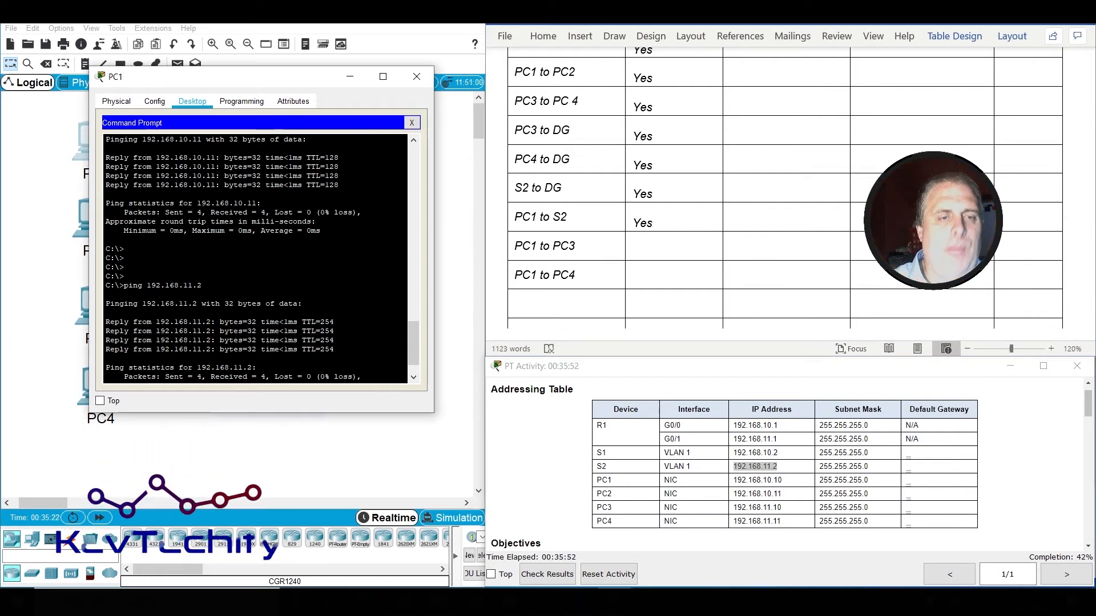
pyautogui.press('Return')
pyautogui.press('Return')
pyautogui.press('Return')
pyautogui.write('ping')
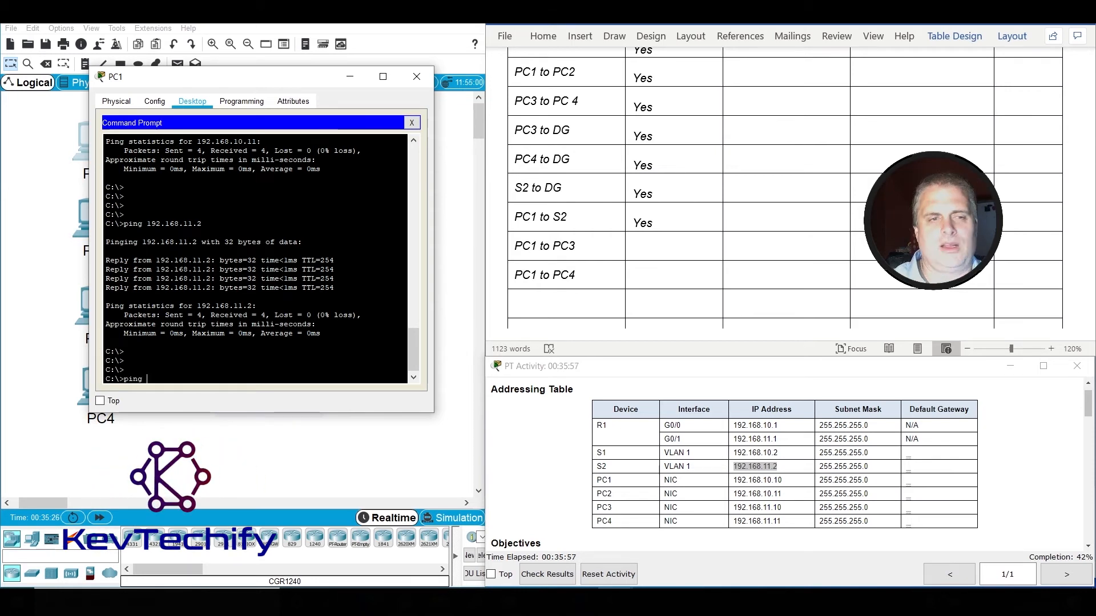
pyautogui.click(740, 506)
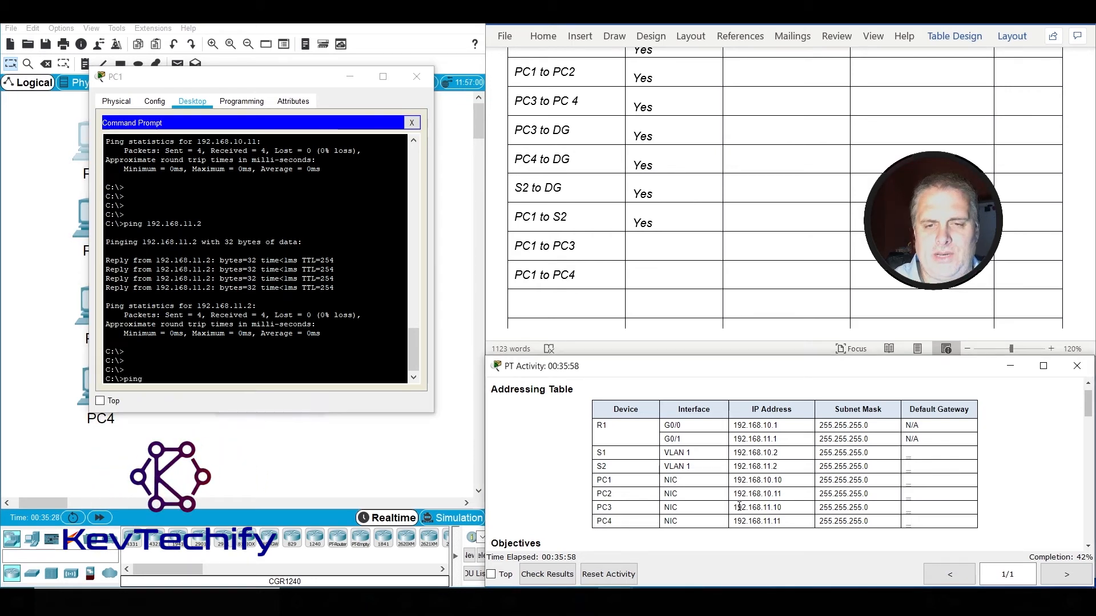
pyautogui.moveTo(734, 508); pyautogui.dragTo(787, 510)
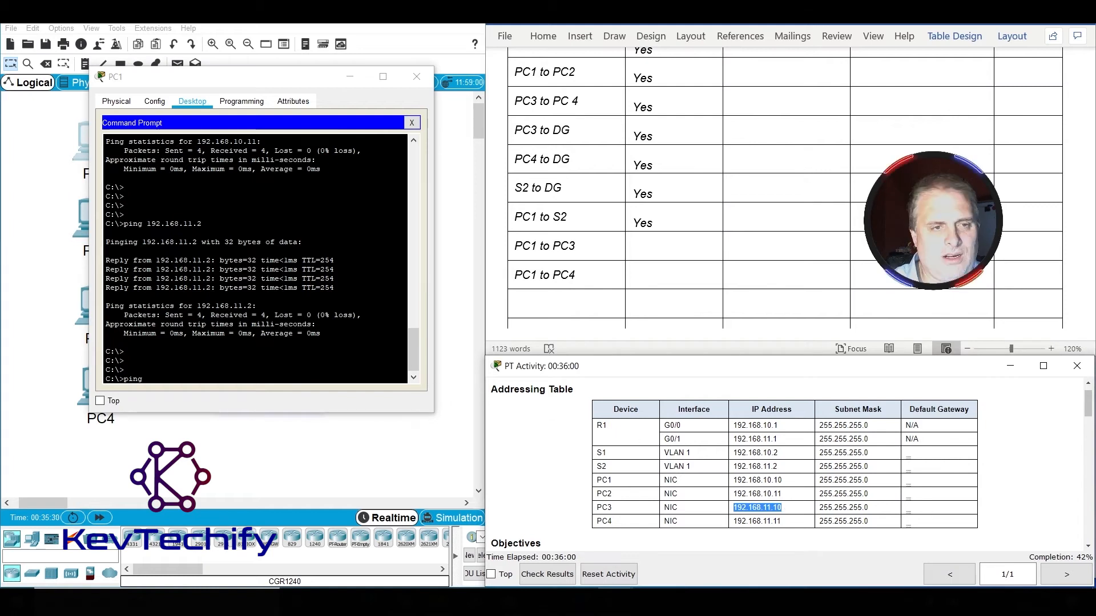
pyautogui.click(252, 353)
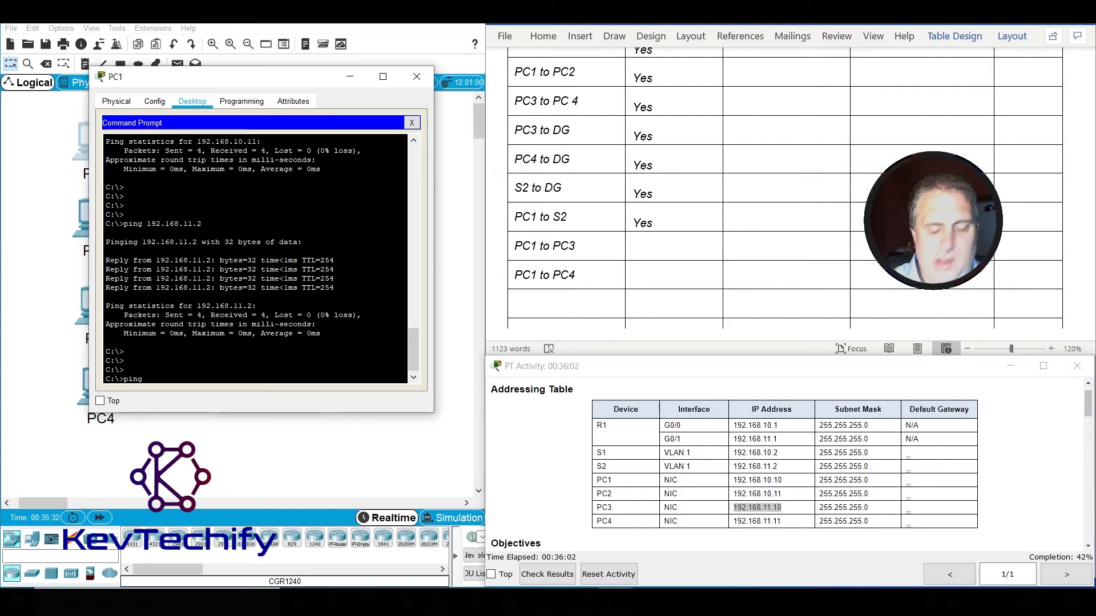
pyautogui.write('192.168.11.10')
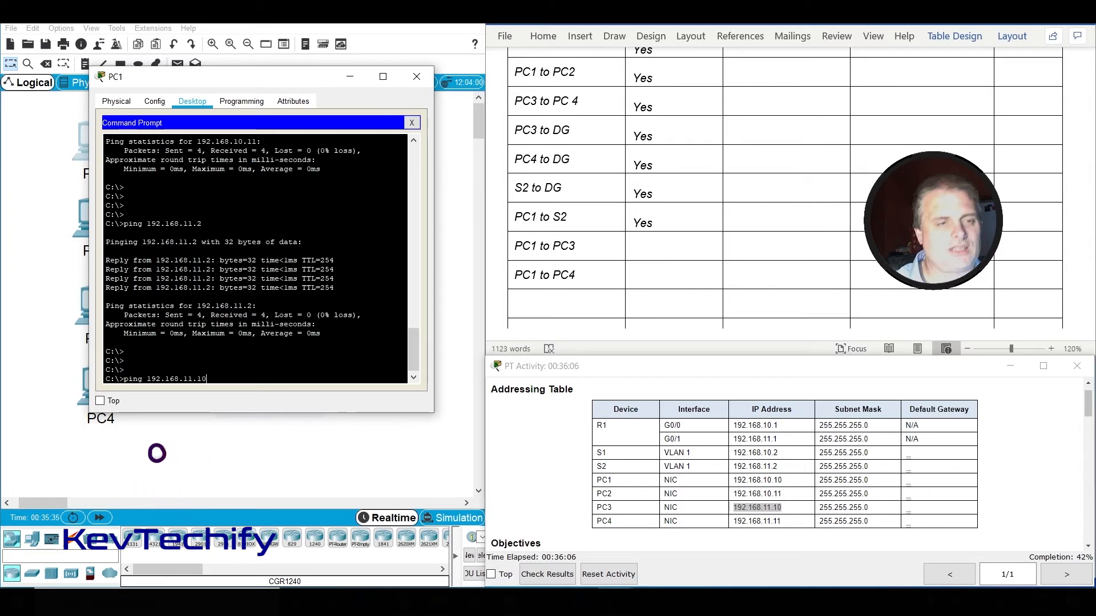
pyautogui.press('Return')
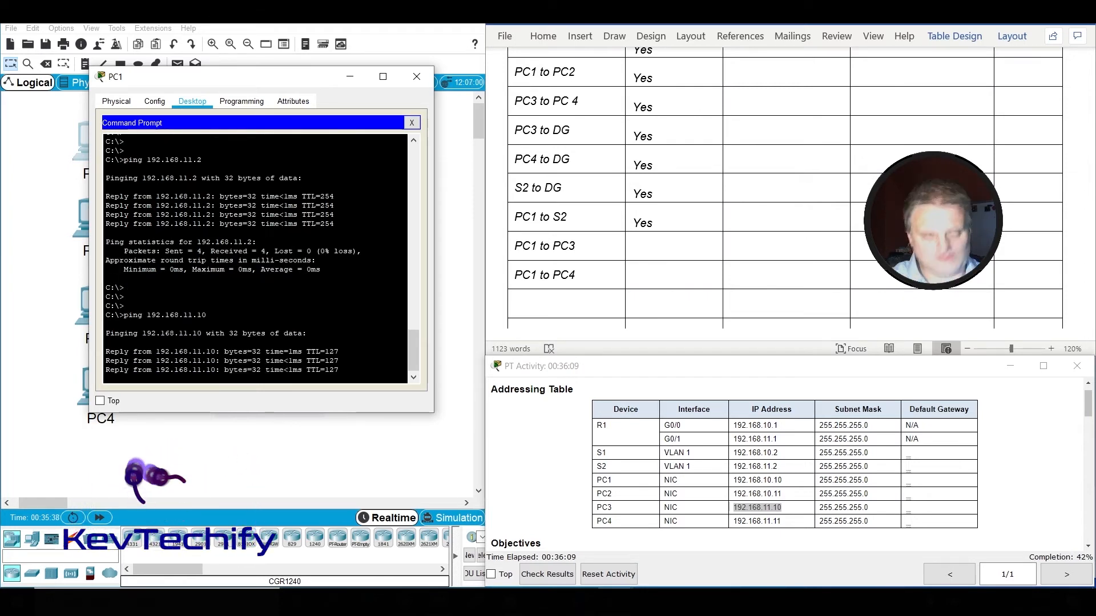
# Ping PC4 at 192.168.11.11 from PC1 by editing the address of the previous ping command.
pyautogui.press('Up')
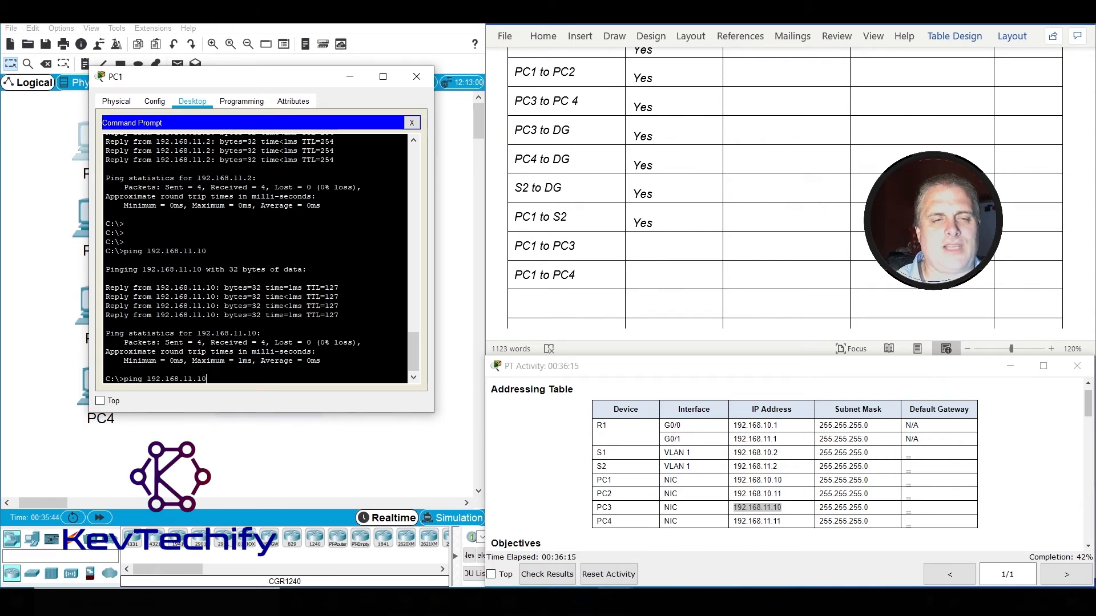
pyautogui.press('BackSpace')
pyautogui.write('1')
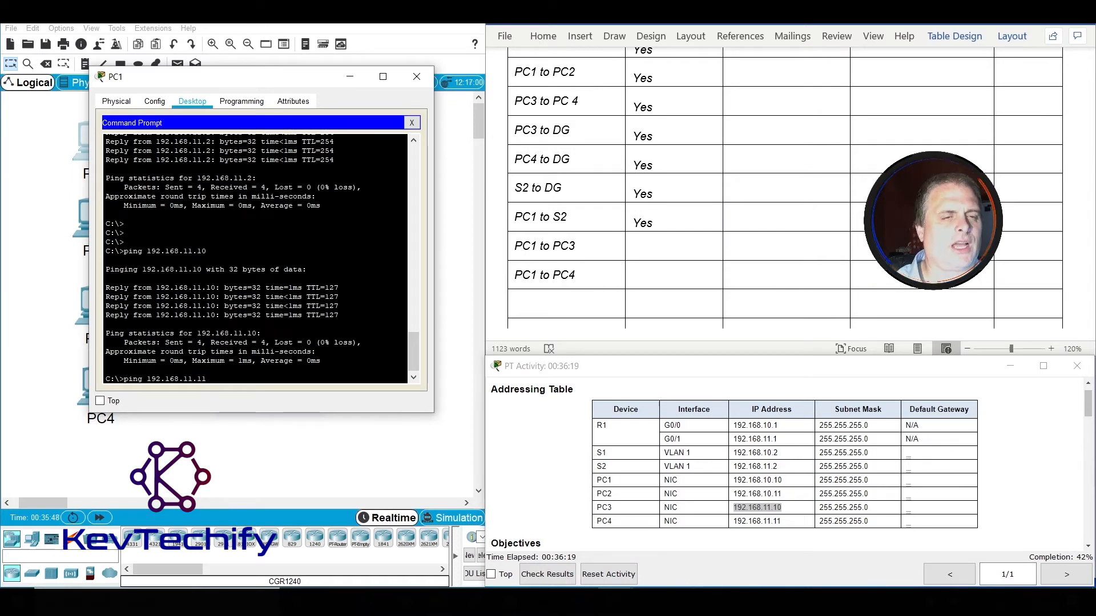
pyautogui.press('Return')
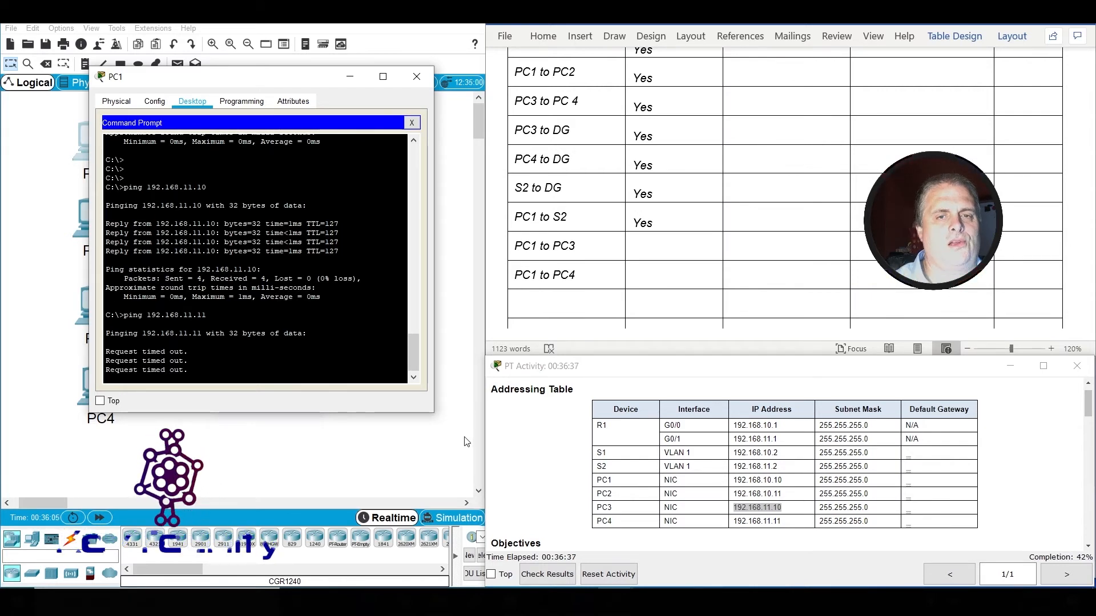
# Record "Yes" for the PC1 to PC3 test and "No" for PC1 to PC4 in the Word table, and minimize the PC1 window.
pyautogui.click(645, 247)
pyautogui.write('Yes')
pyautogui.click(657, 277)
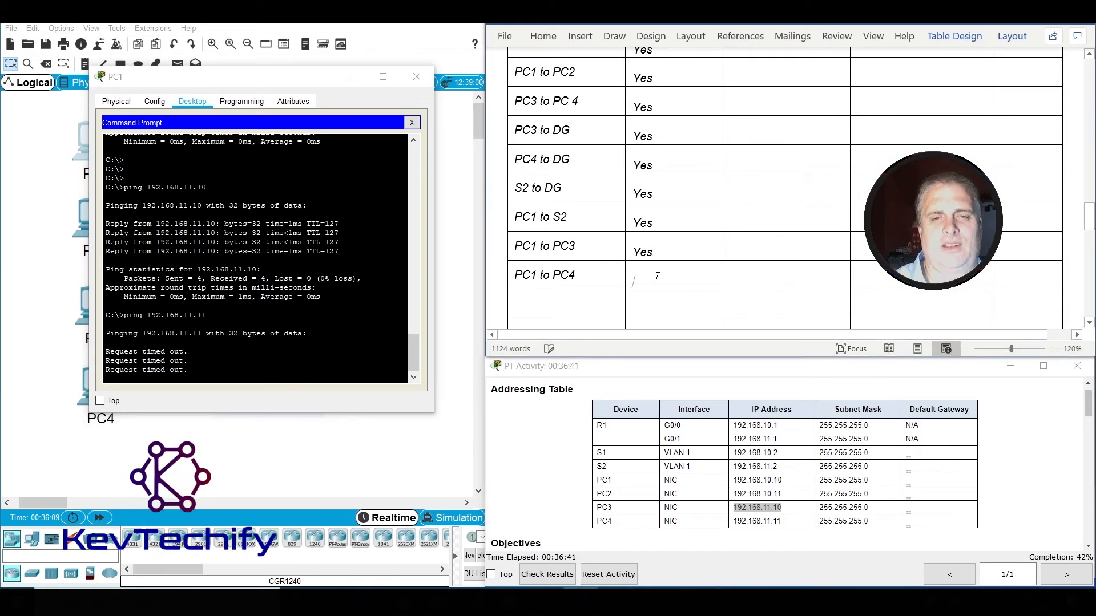
pyautogui.write('No')
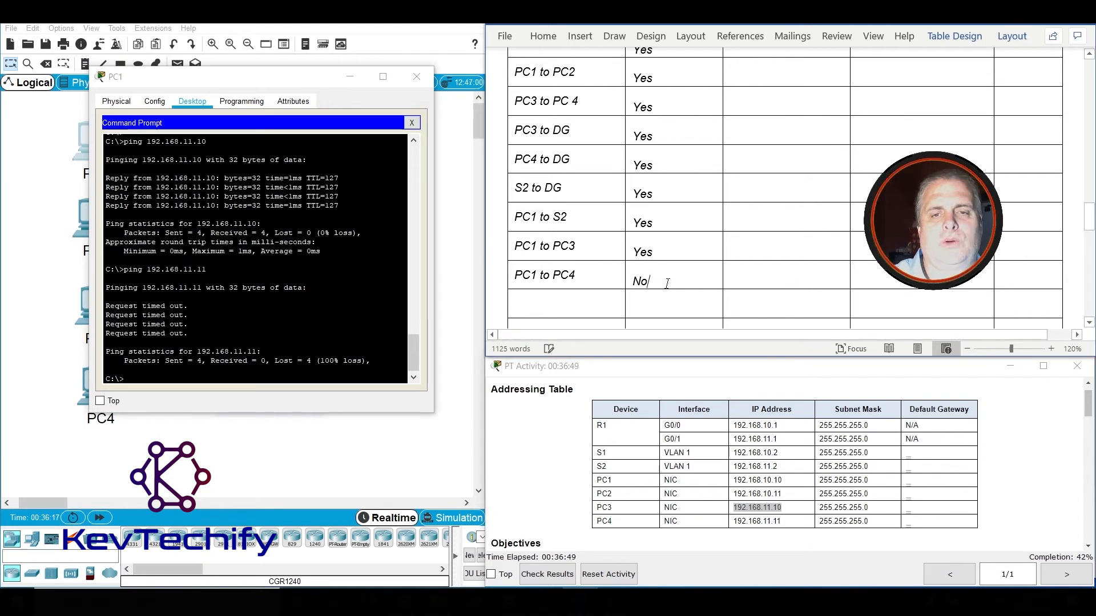
pyautogui.click(584, 279)
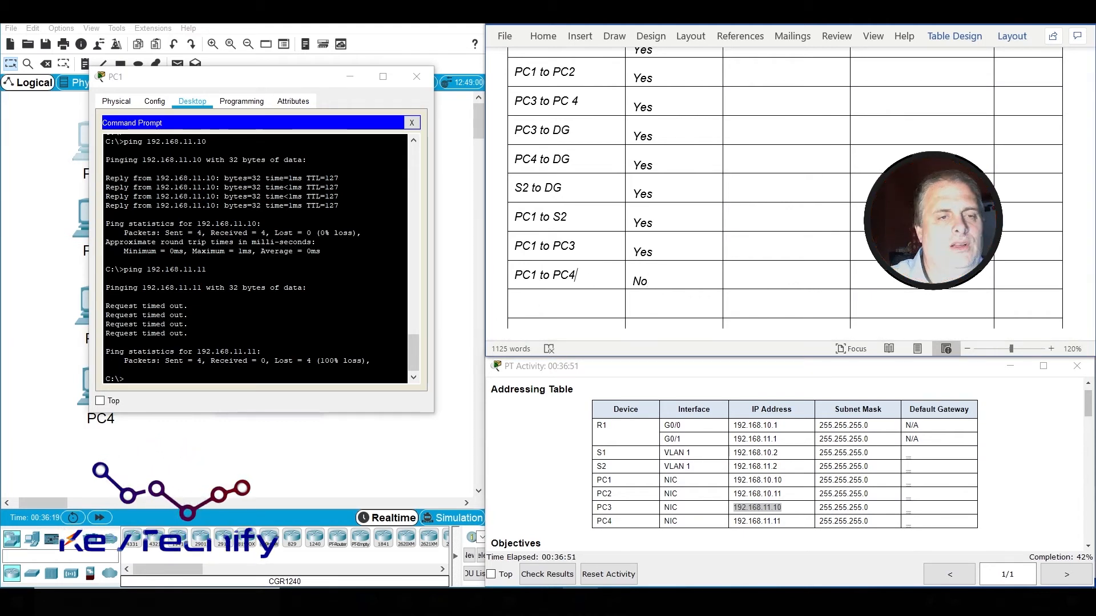
pyautogui.click(347, 82)
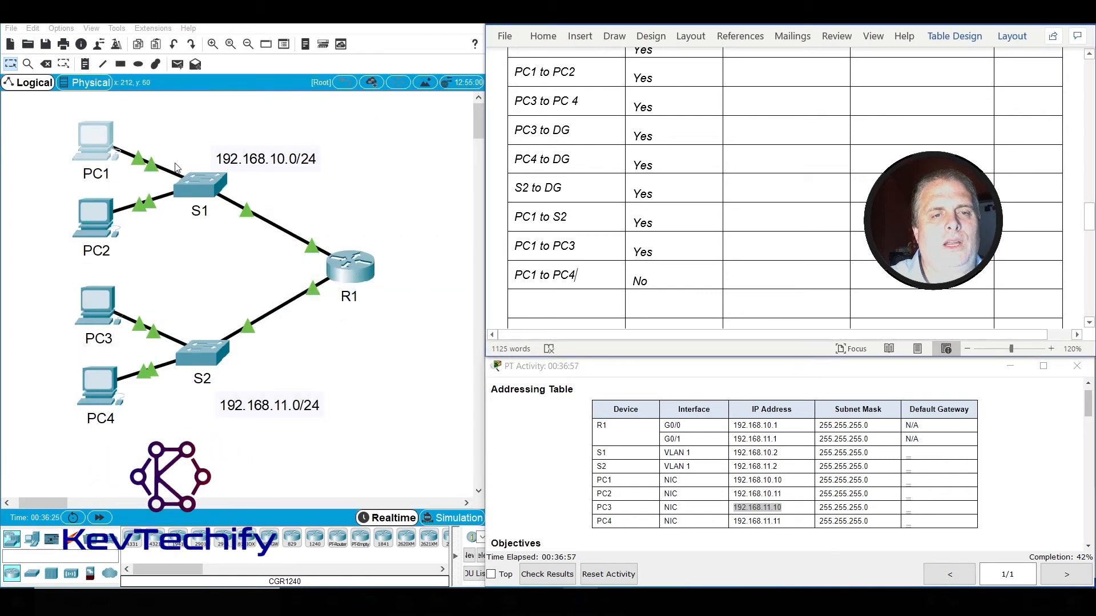
# Run ipconfig in PC4's command prompt, leaving a few blank prompt lines before it.
pyautogui.click(96, 386)
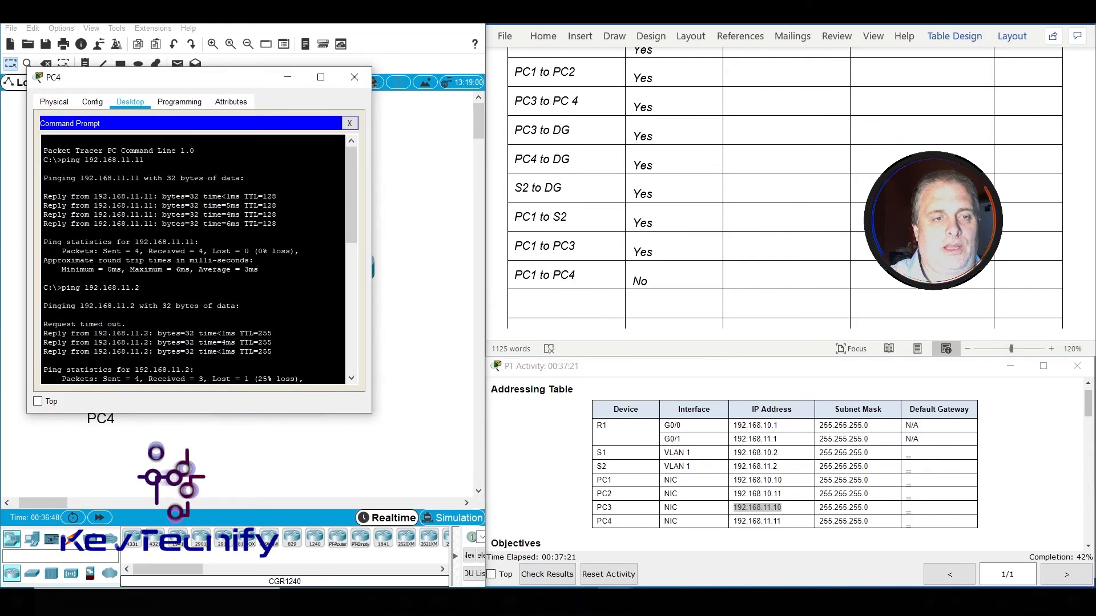
pyautogui.press('Return')
pyautogui.press('Return')
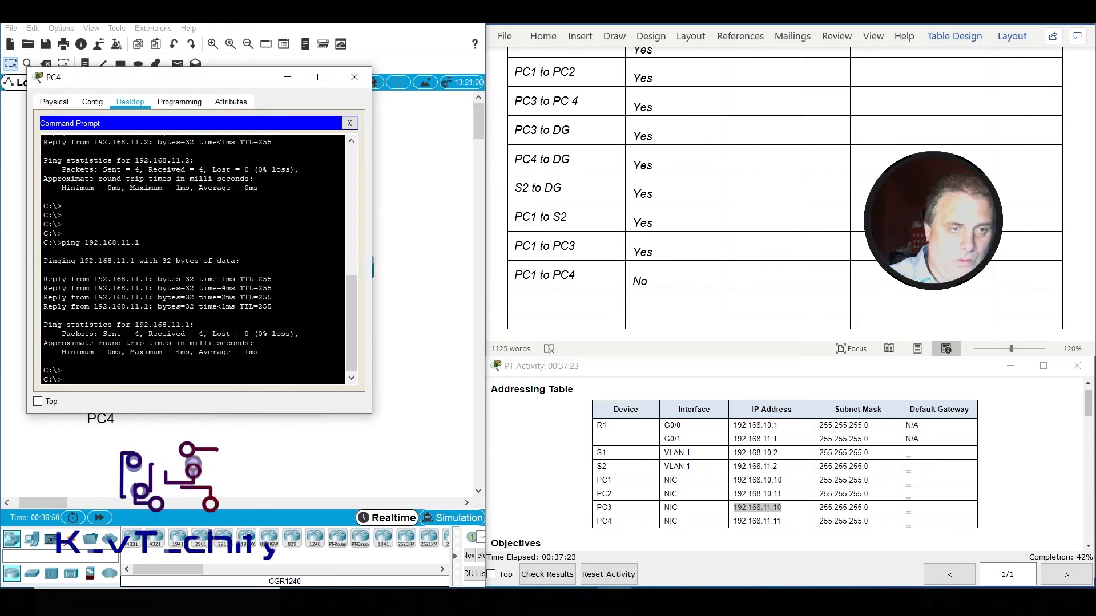
pyautogui.press('Return')
pyautogui.write('ipconfig')
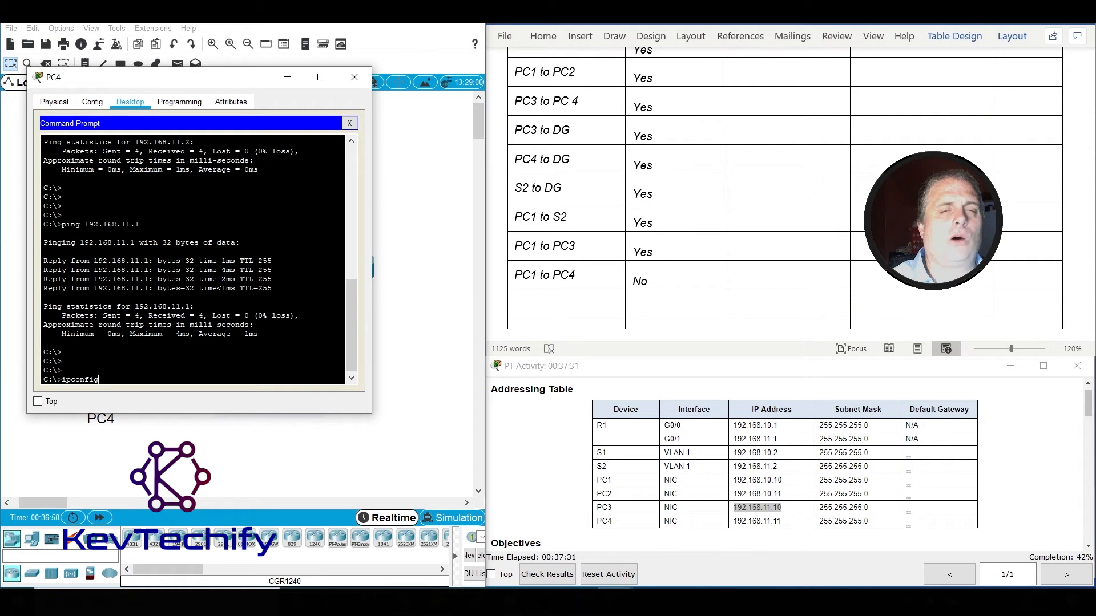
pyautogui.press('Return')
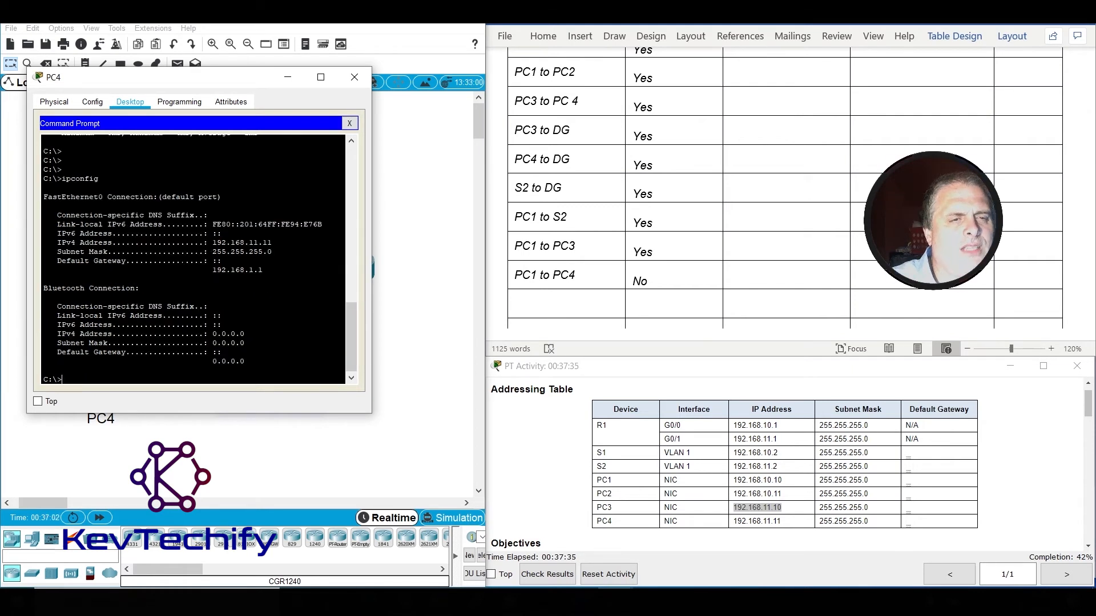
# Compare PC4's IPv4 address and default gateway in the ipconfig output with the Word addressing table and the topology's network labels.
pyautogui.moveTo(57, 243); pyautogui.dragTo(273, 242)
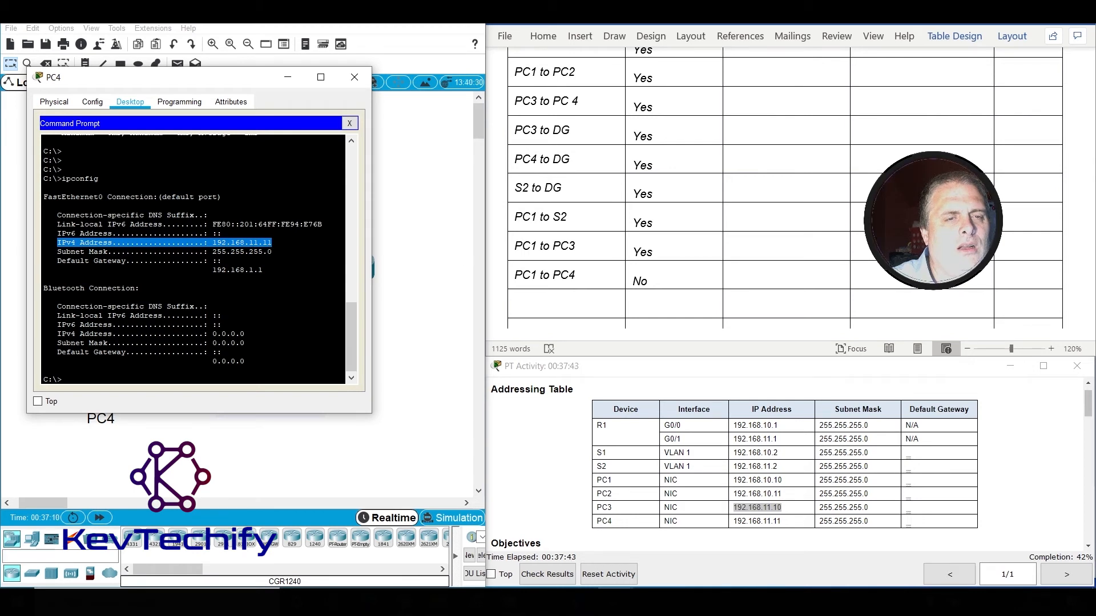
pyautogui.moveTo(57, 260); pyautogui.dragTo(262, 270)
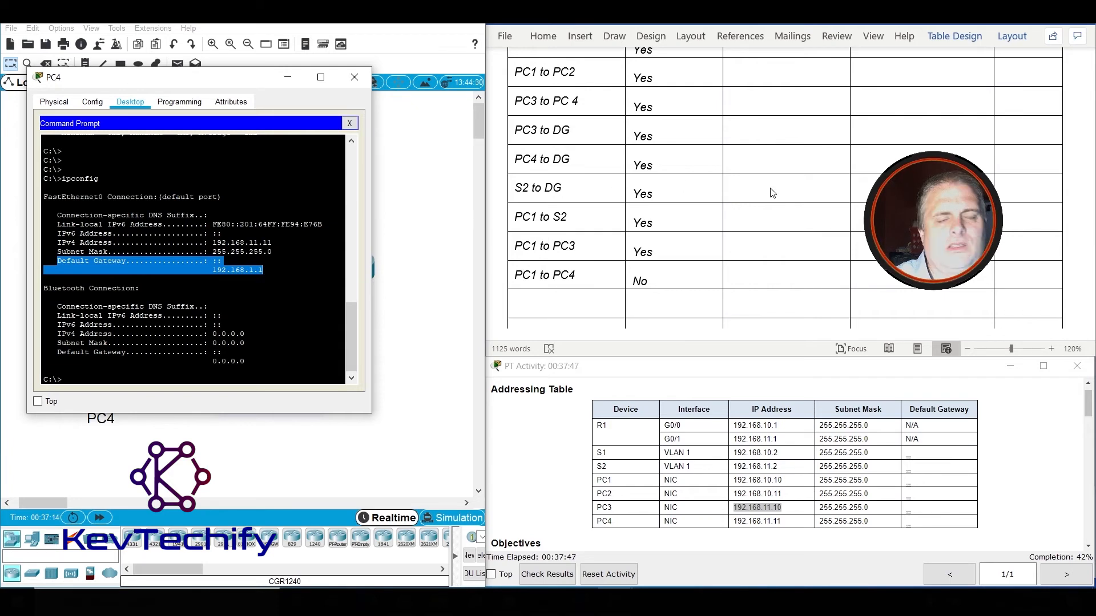
pyautogui.scroll(20, 769, 191)
pyautogui.scroll(3, 802, 233)
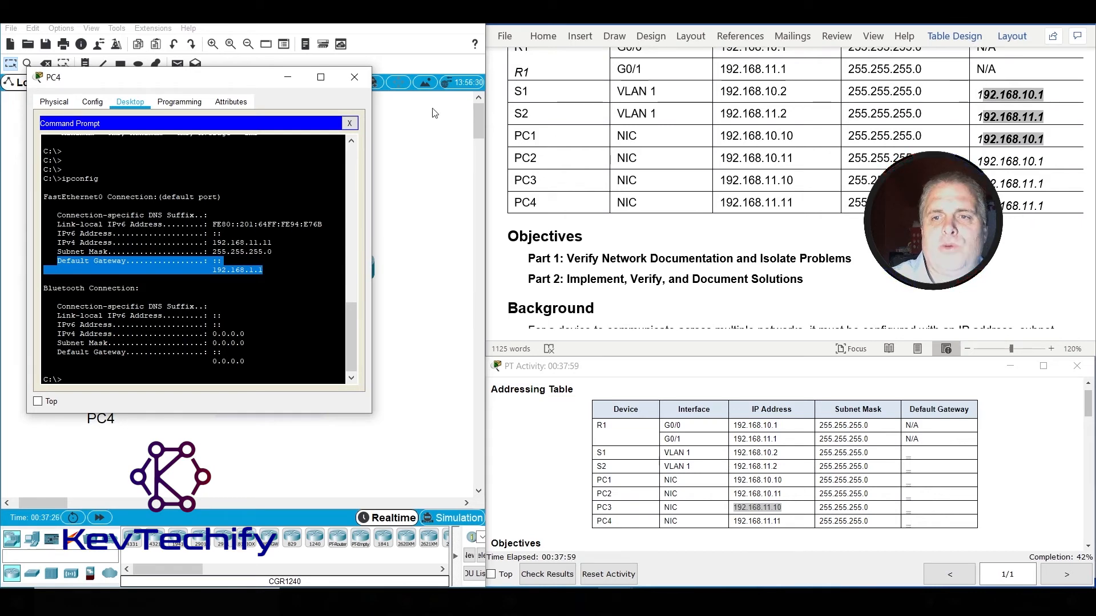
pyautogui.moveTo(247, 83); pyautogui.dragTo(794, 84)
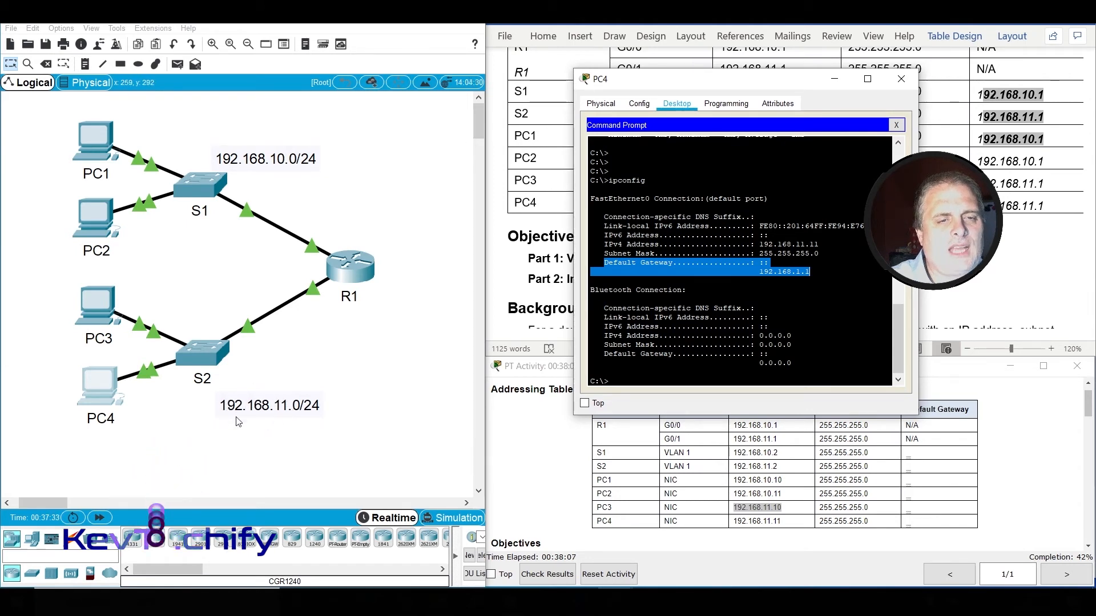
pyautogui.click(798, 271)
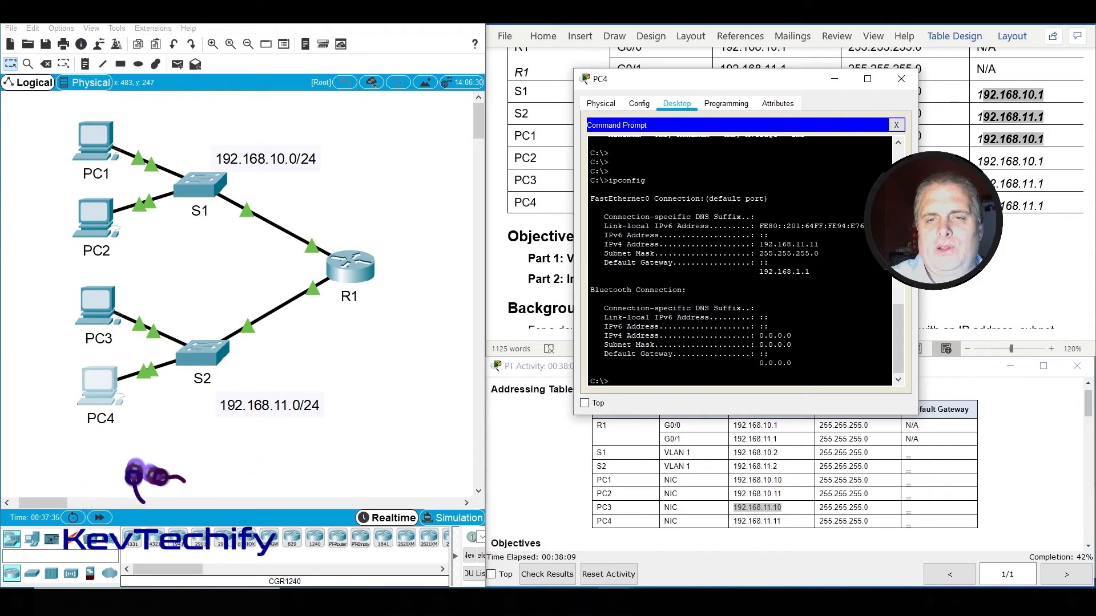
pyautogui.moveTo(758, 272); pyautogui.dragTo(795, 272)
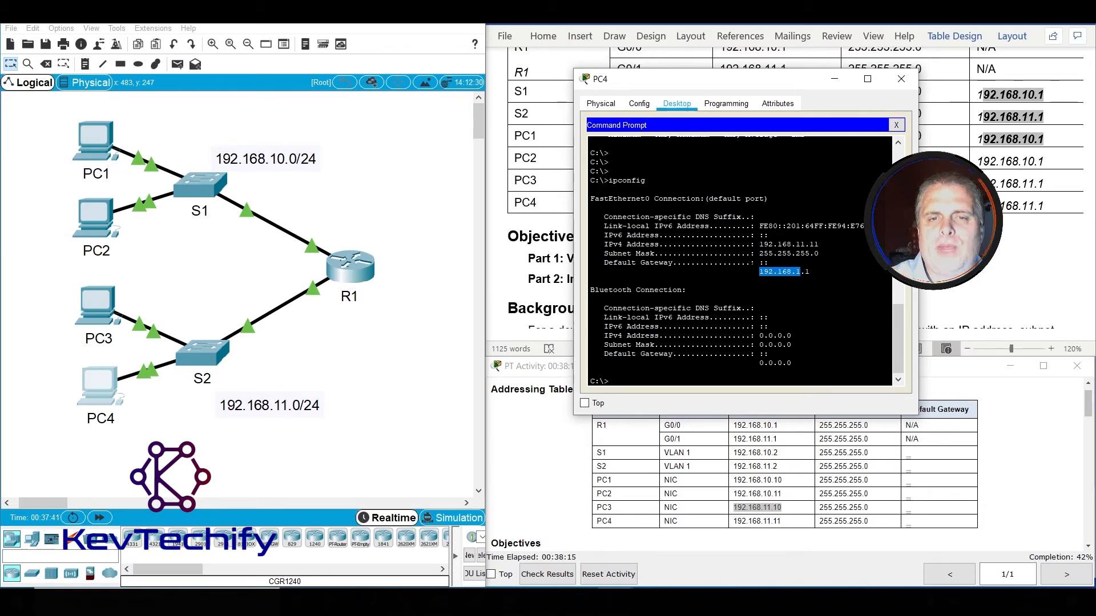
# Set PC4's default gateway to 192.168.11.1 in its IP configuration and close the configuration.
pyautogui.moveTo(725, 90); pyautogui.dragTo(199, 93)
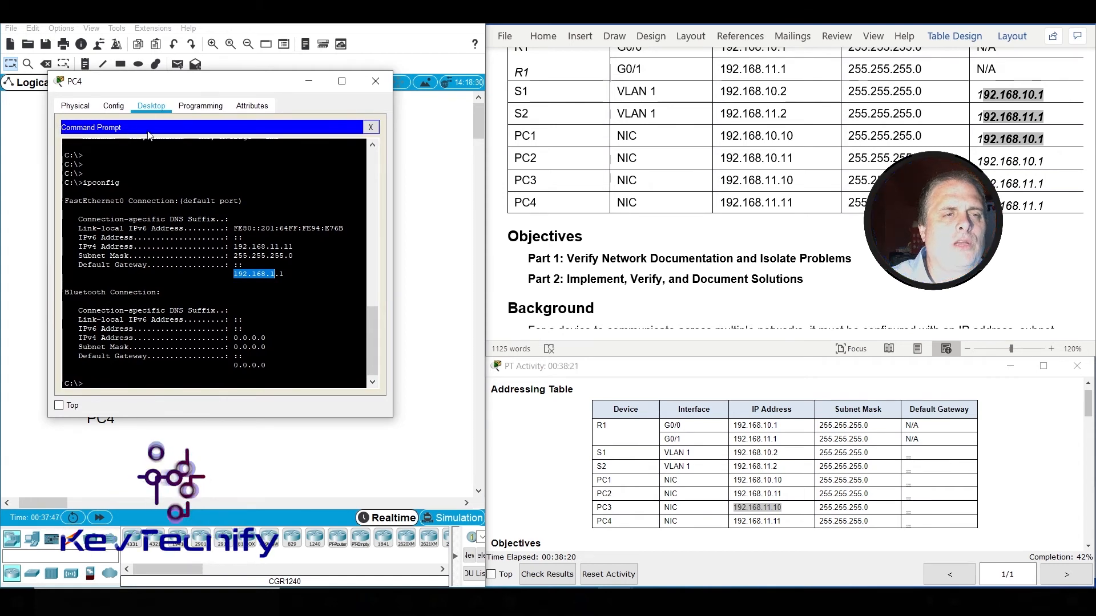
pyautogui.click(370, 127)
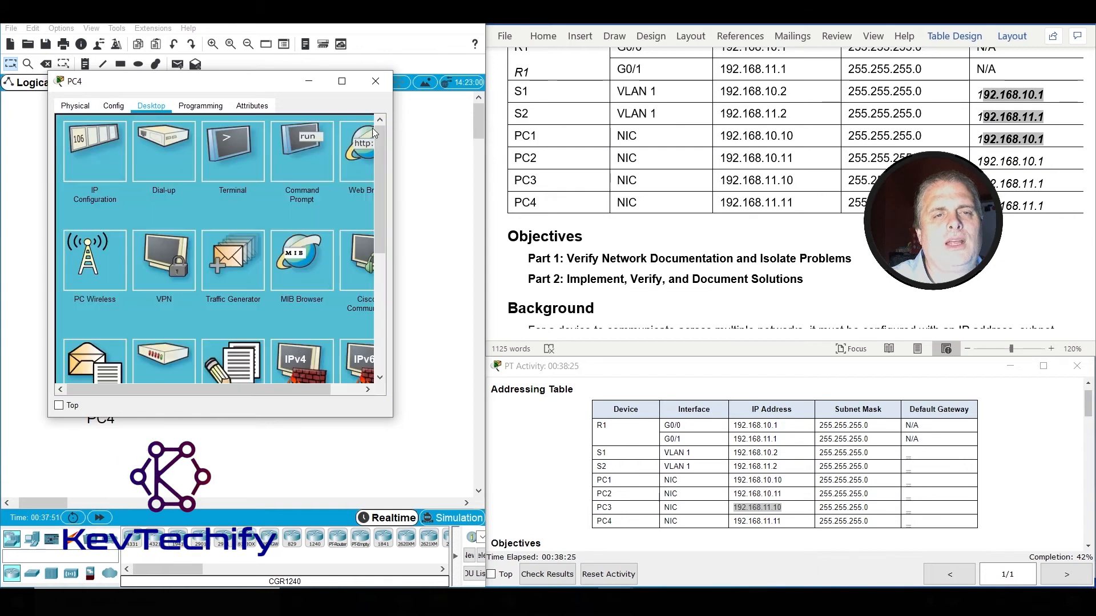
pyautogui.click(100, 158)
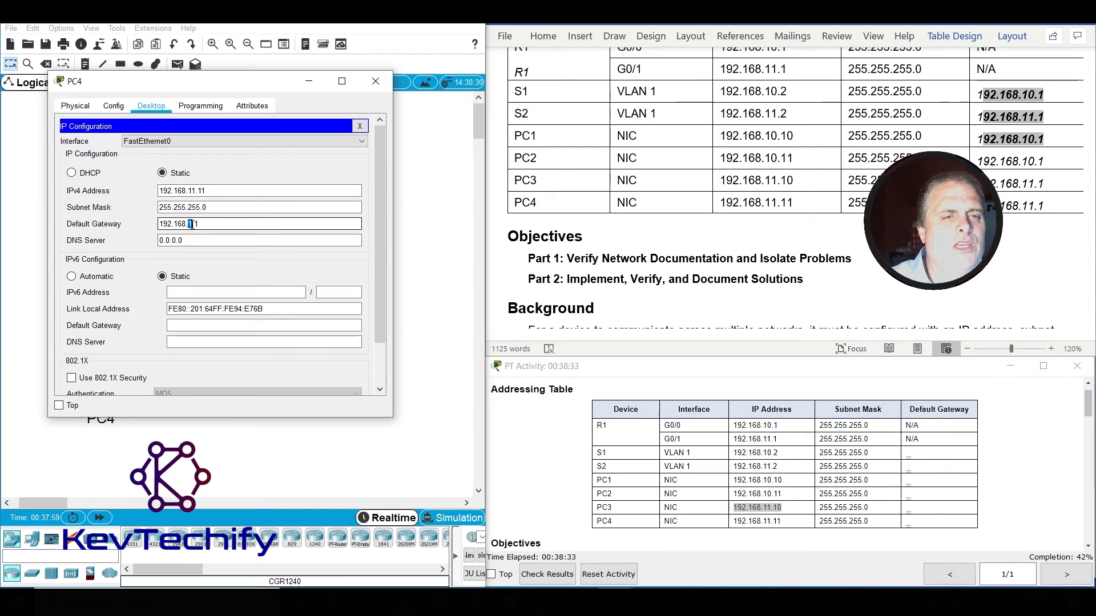
pyautogui.write('1')
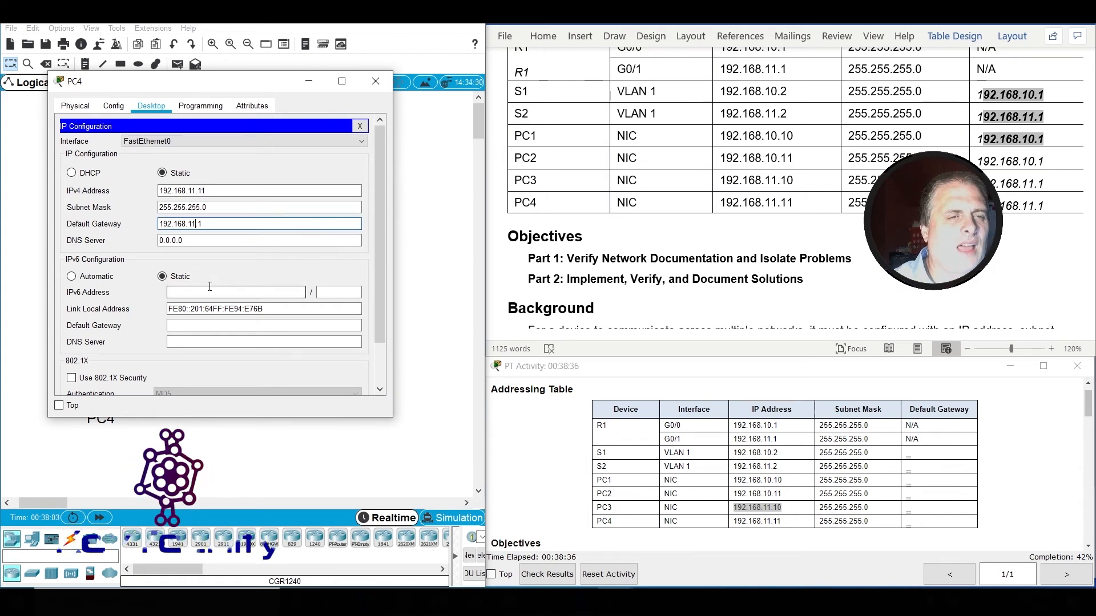
pyautogui.click(245, 240)
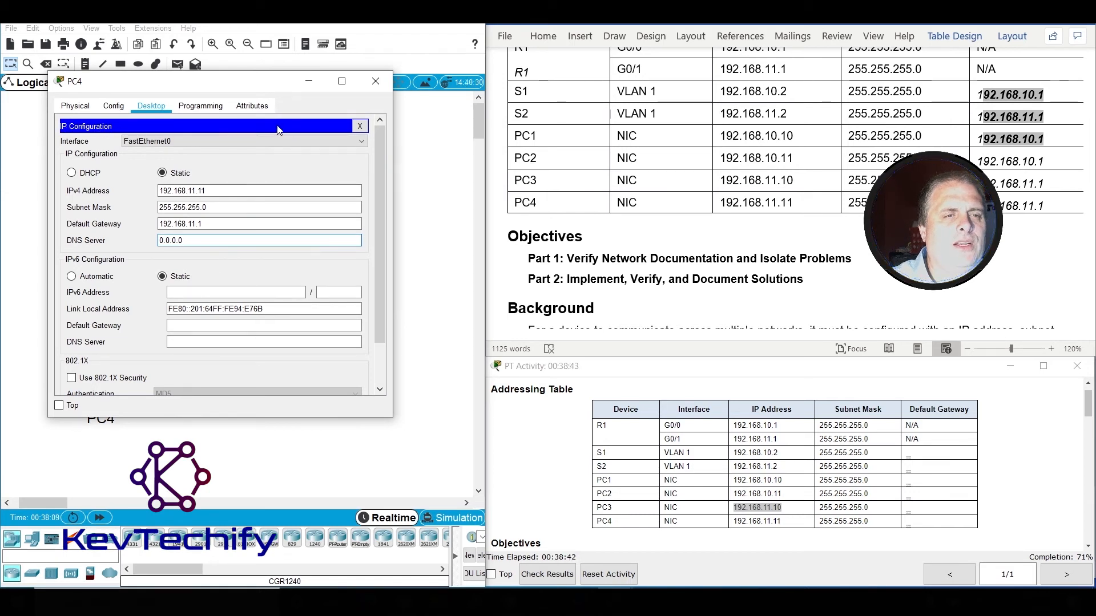
pyautogui.click(360, 127)
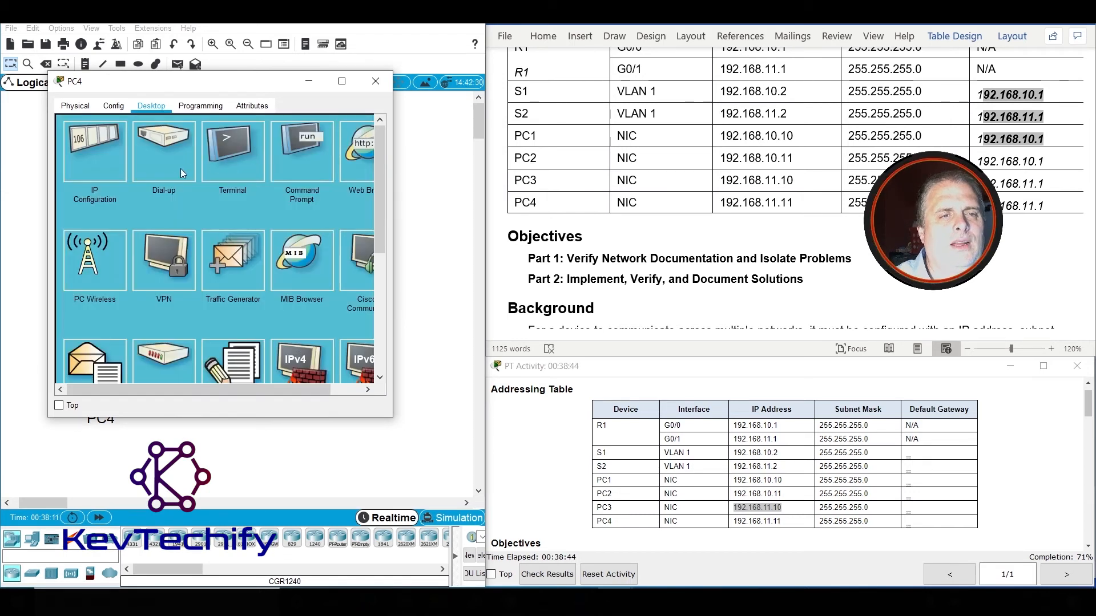
# Reopen PC4's command prompt, find the PC1 to PC4 row in the Word test table, and minimize the PC4 window.
pyautogui.click(290, 150)
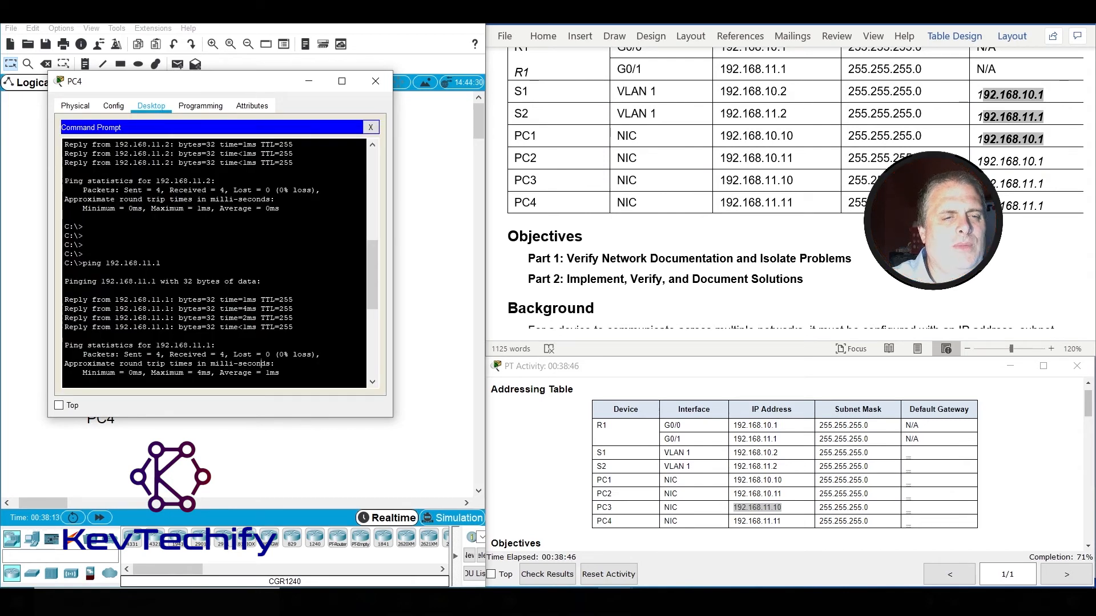
pyautogui.write('ipconfig')
pyautogui.press('Return')
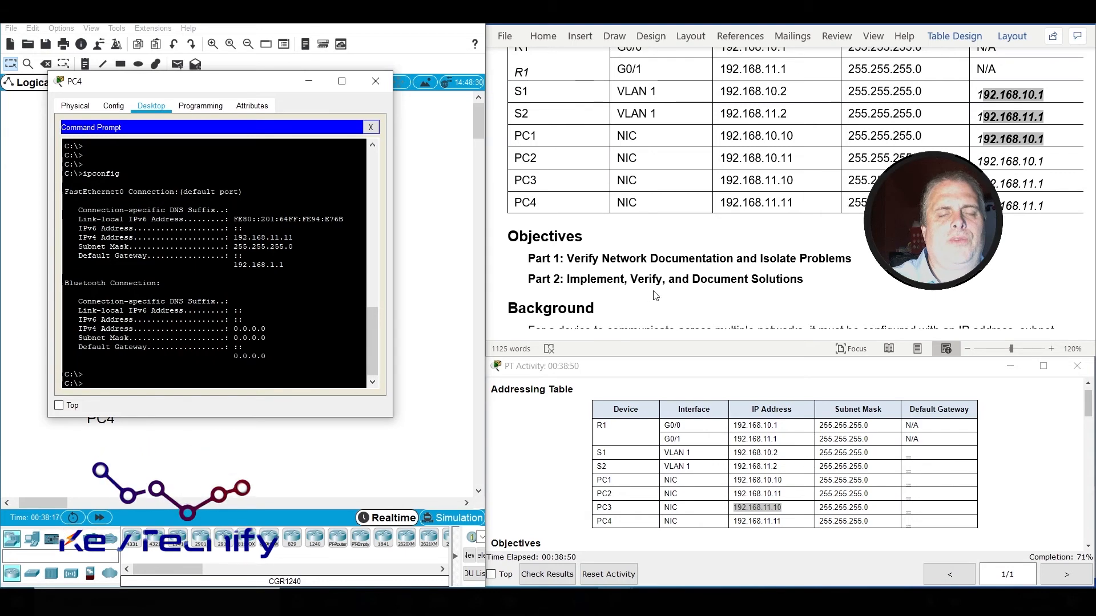
pyautogui.scroll(-5, 669, 195)
pyautogui.scroll(-20, 669, 196)
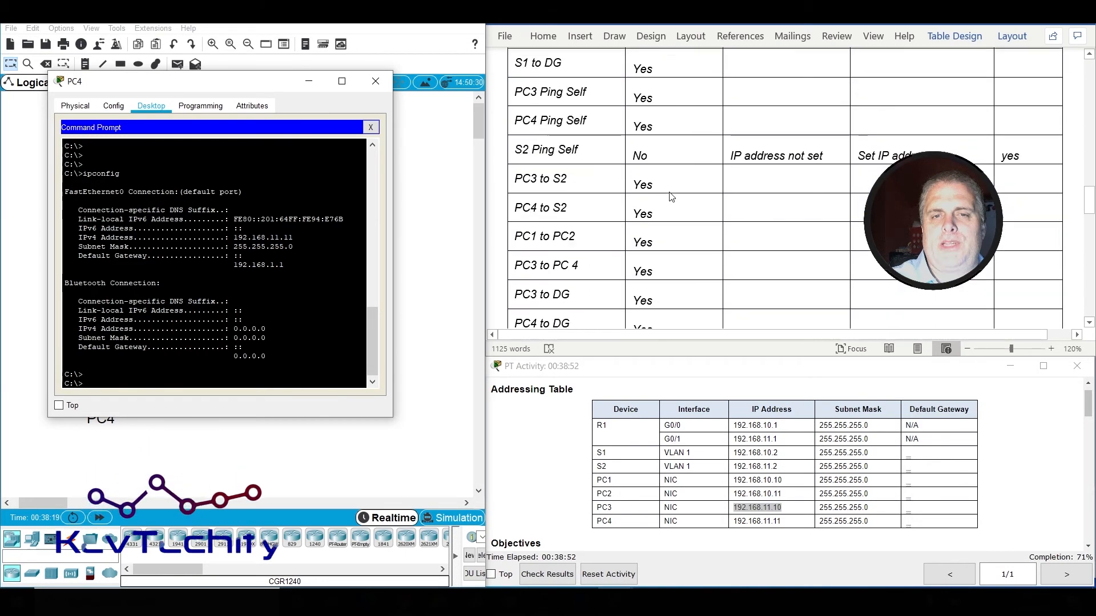
pyautogui.scroll(-5, 671, 197)
pyautogui.scroll(1, 599, 196)
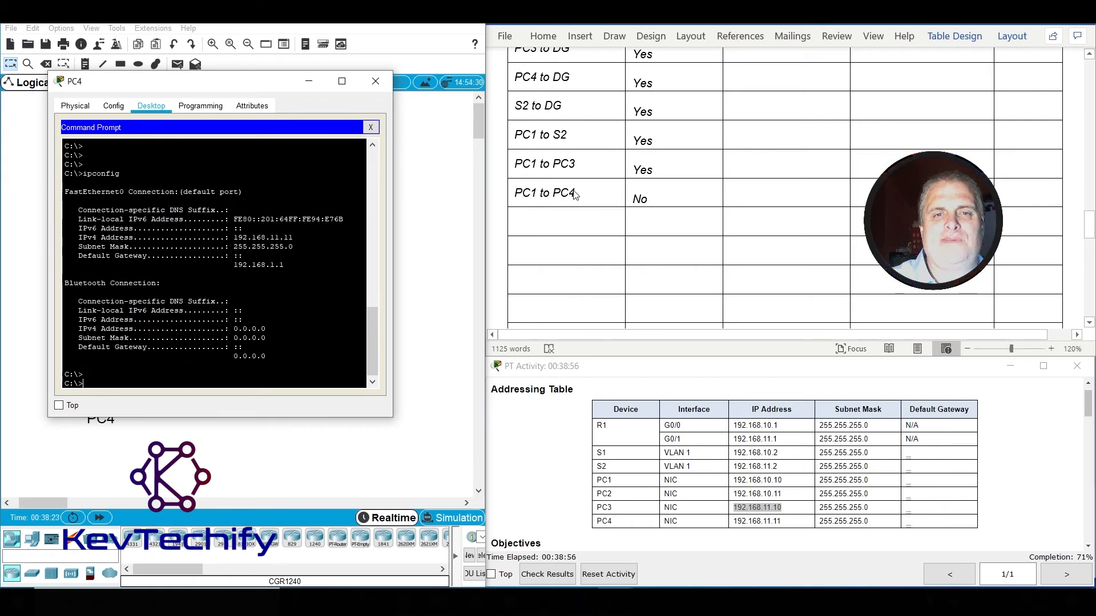
pyautogui.click(308, 82)
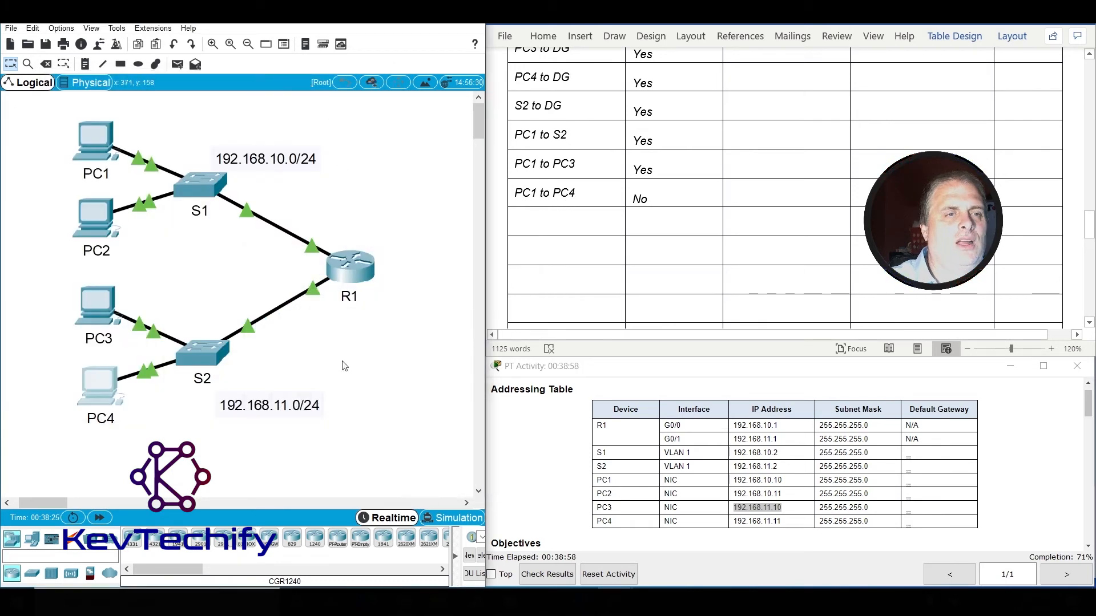
# Ping PC4 at 192.168.11.11 again from PC1's command prompt, leaving a few blank prompt lines before it.
pyautogui.click(106, 152)
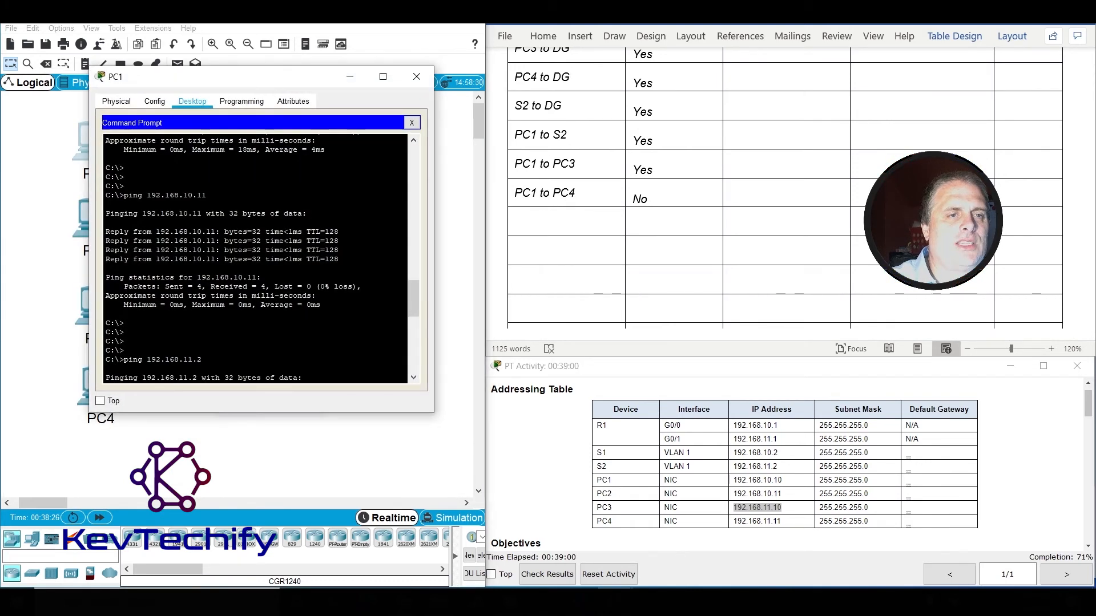
pyautogui.press('Return')
pyautogui.press('Return')
pyautogui.press('Return')
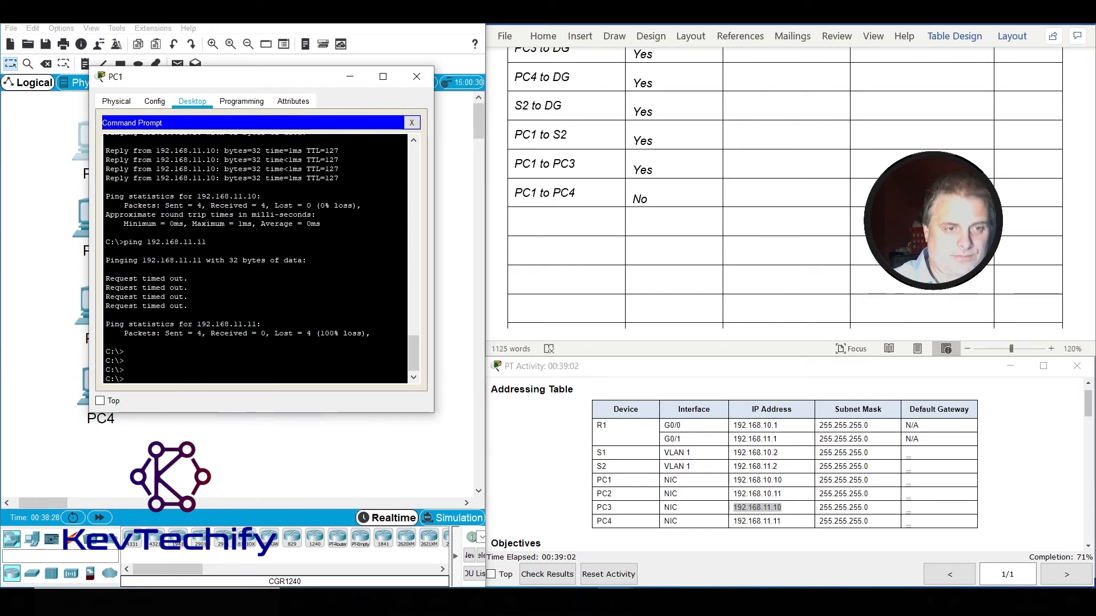
pyautogui.write('ping')
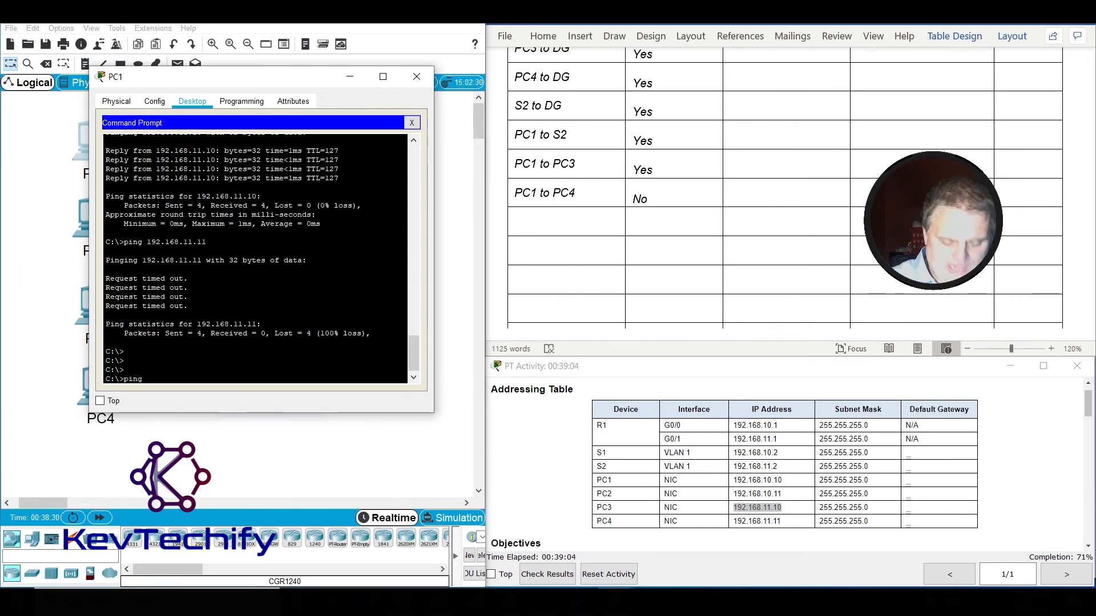
pyautogui.moveTo(734, 521); pyautogui.dragTo(786, 521)
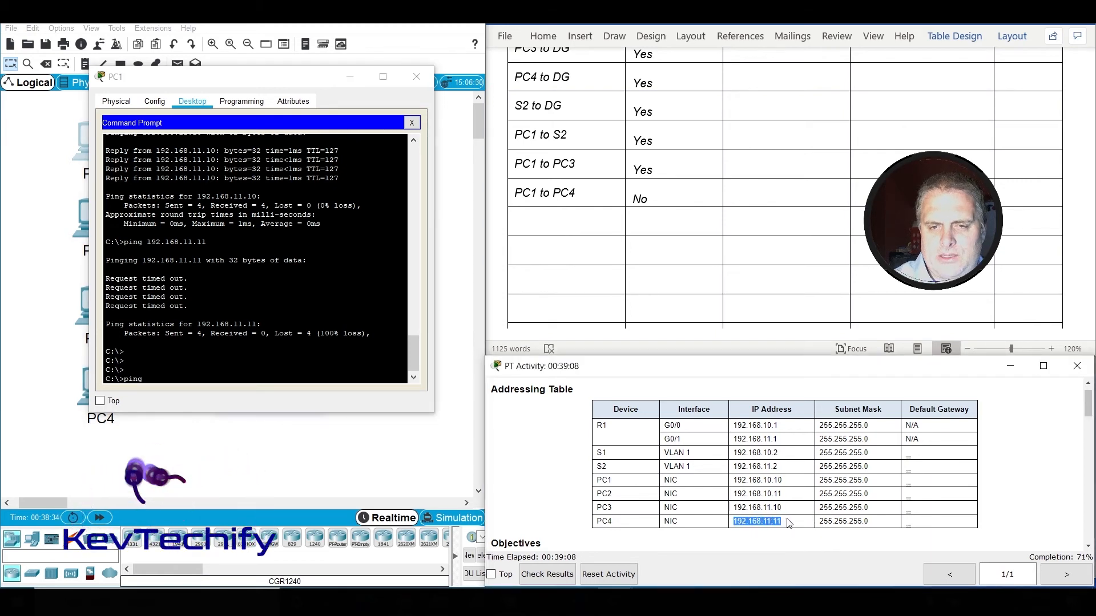
pyautogui.click(172, 377)
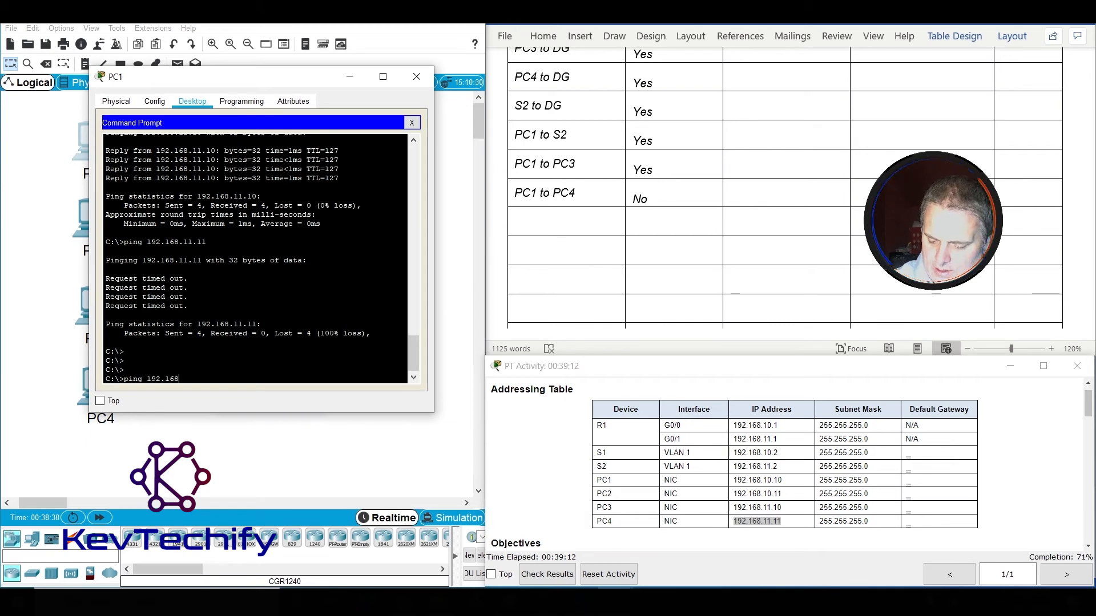
pyautogui.press('Return')
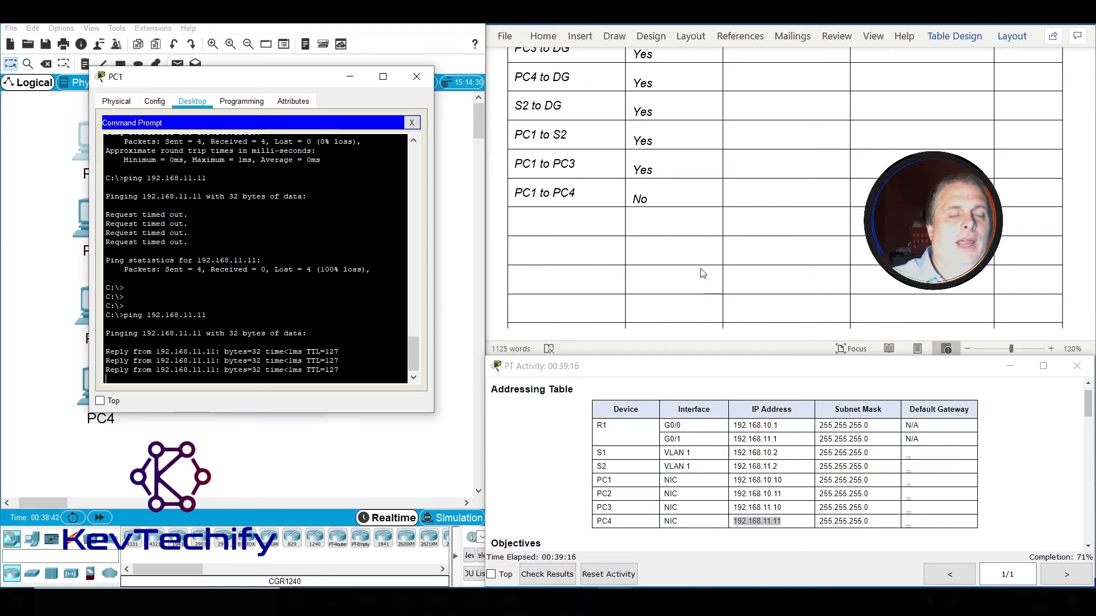
# Document the problem "PC4 DG wrong", its solution and the verification "Yes" in the PC1 to PC4 row, and minimize the PC1 window.
pyautogui.click(769, 200)
pyautogui.scroll(1, 768, 200)
pyautogui.scroll(5, 769, 200)
pyautogui.scroll(-5, 776, 228)
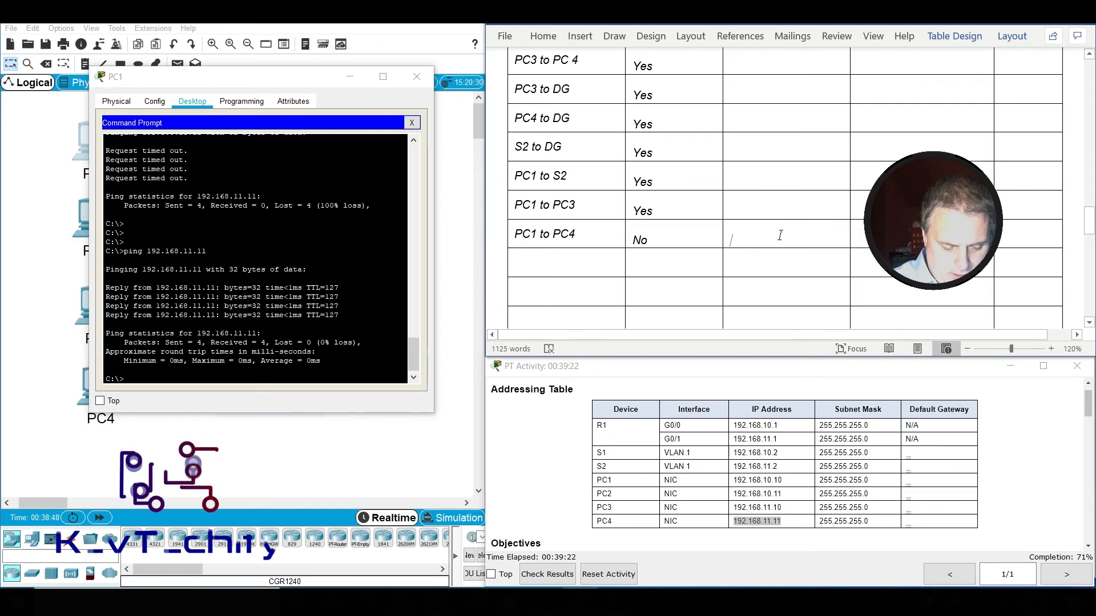
pyautogui.write('PC4 DG wrong')
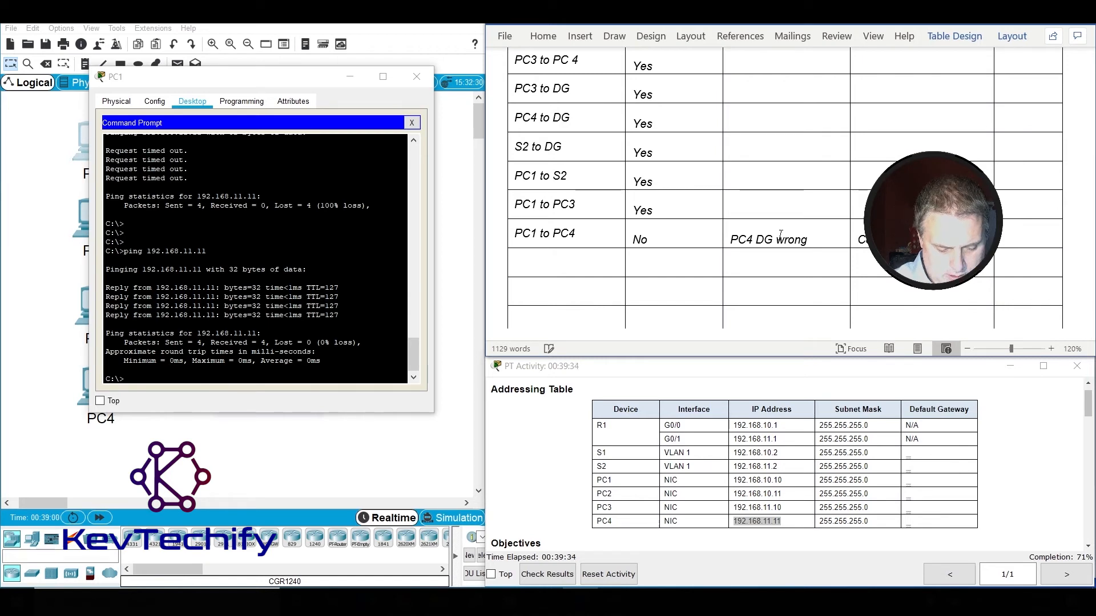
pyautogui.press('Tab')
pyautogui.write('Yes')
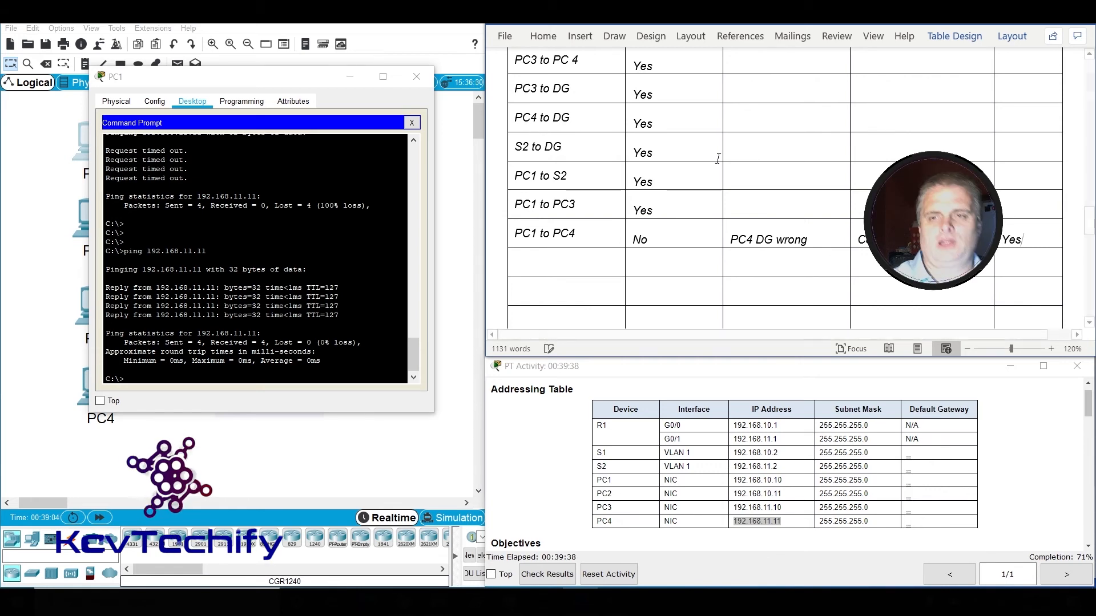
pyautogui.click(350, 81)
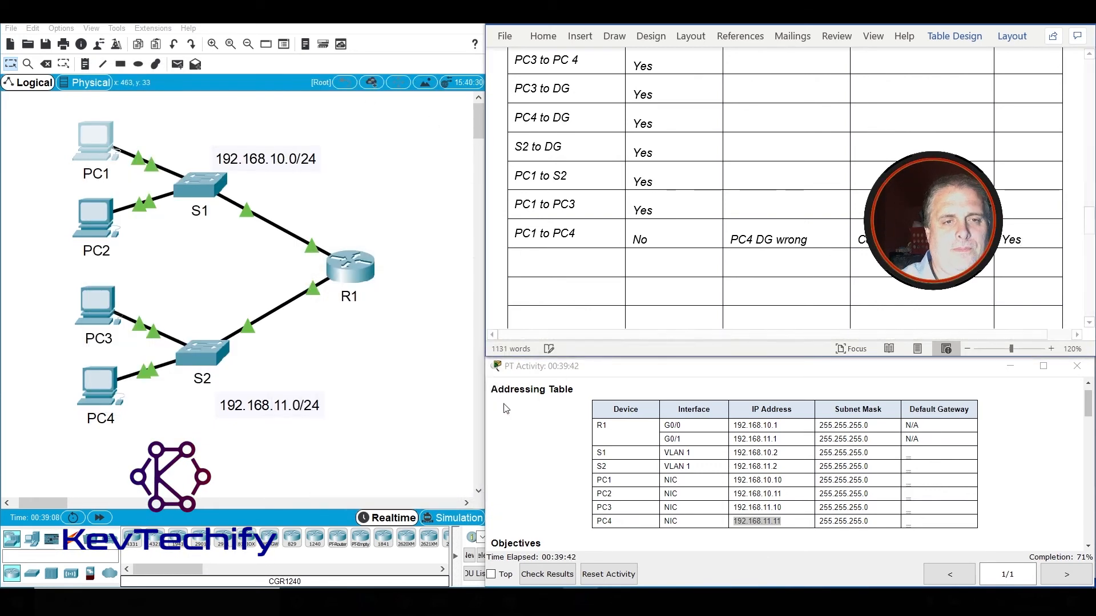
pyautogui.click(95, 231)
pyautogui.click(560, 238)
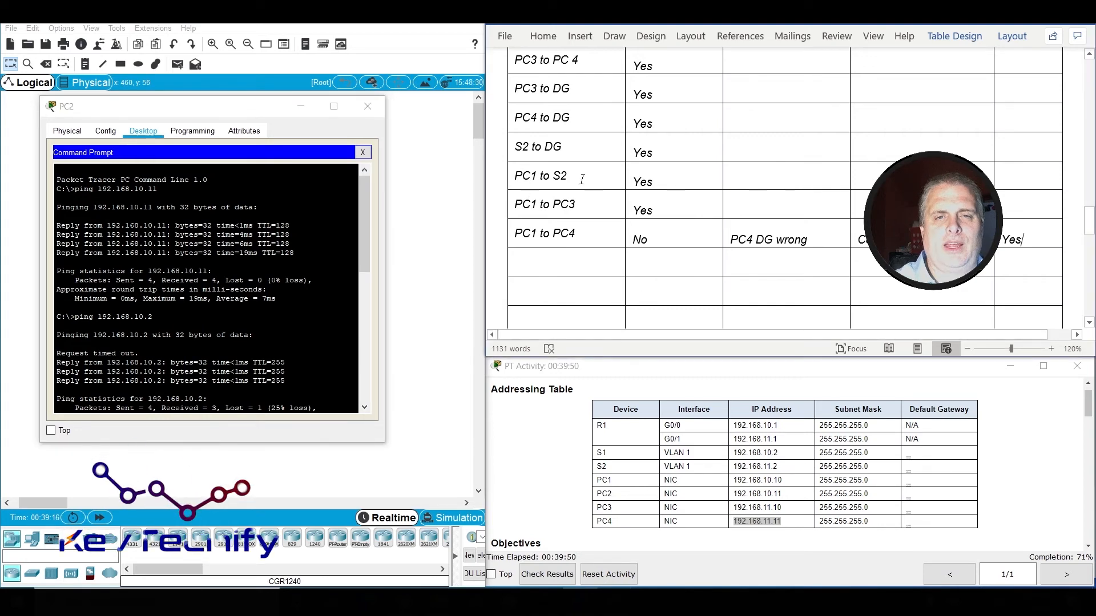
pyautogui.click(301, 106)
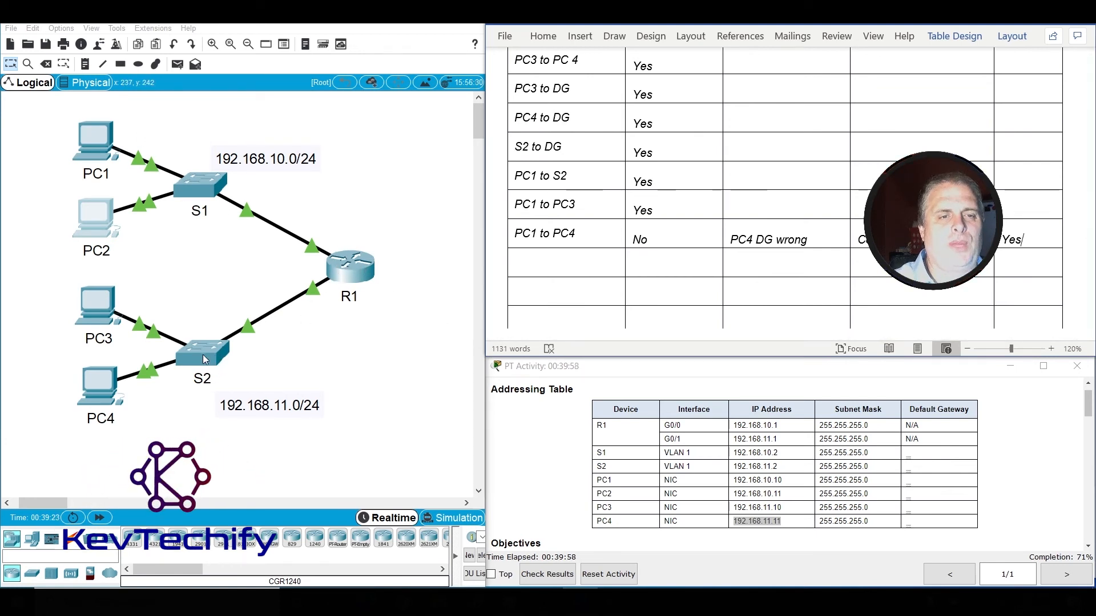
# Add the tests "PC2 to S2", "PC2 to PC3" and "PC2 to PC4" in the rows below PC1 to PC4 of the Word table.
pyautogui.click(556, 268)
pyautogui.write('PC2 to S')
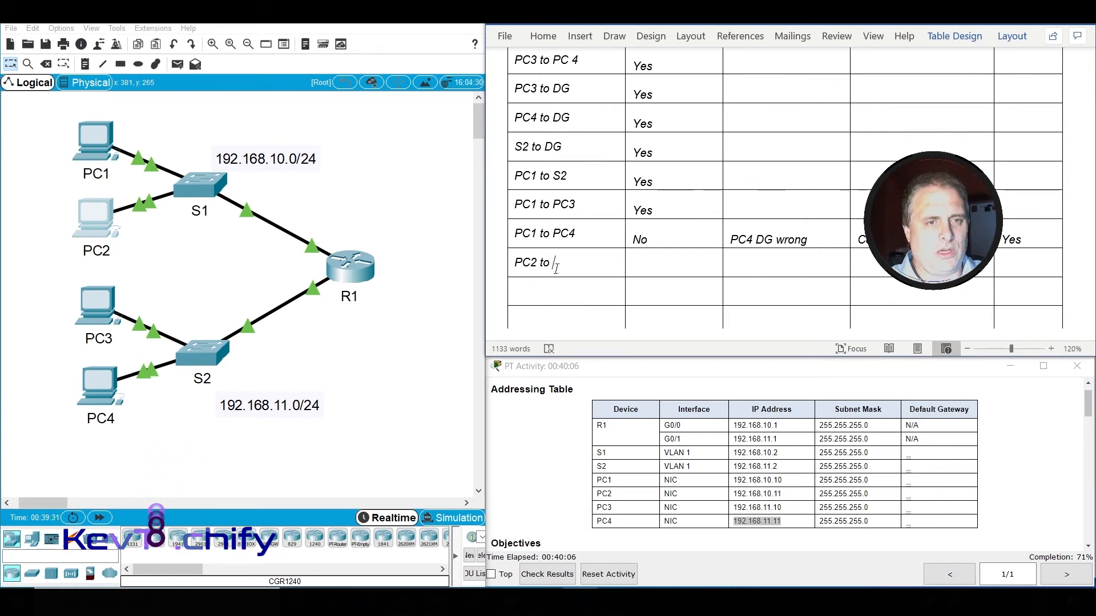
pyautogui.write('2')
pyautogui.press('Down')
pyautogui.write('PC2')
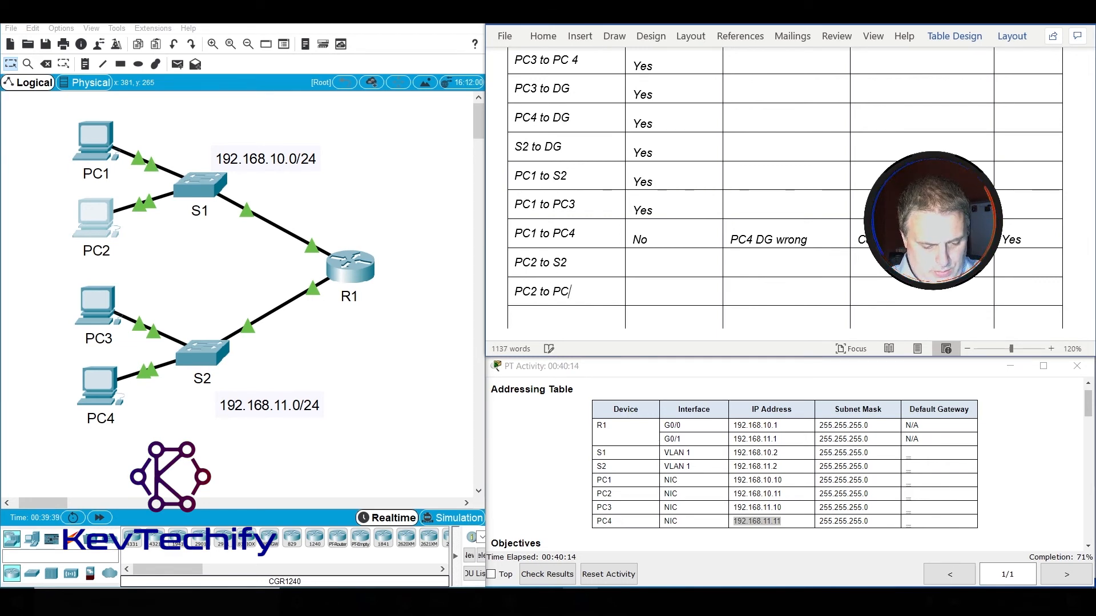
pyautogui.press('Down')
pyautogui.write('P')
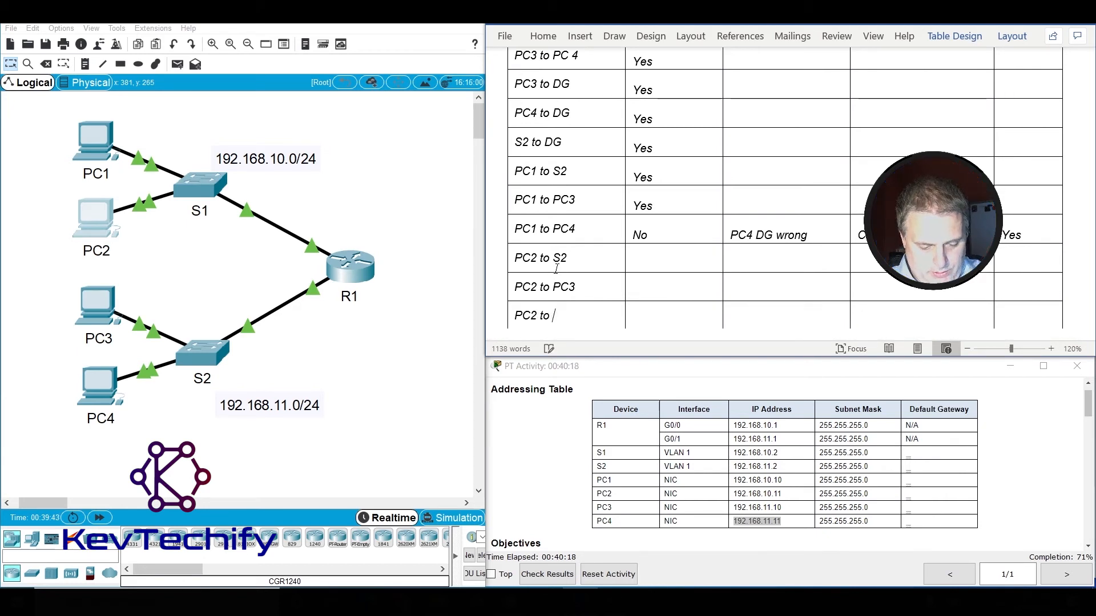
pyautogui.write('C2 to PC4')
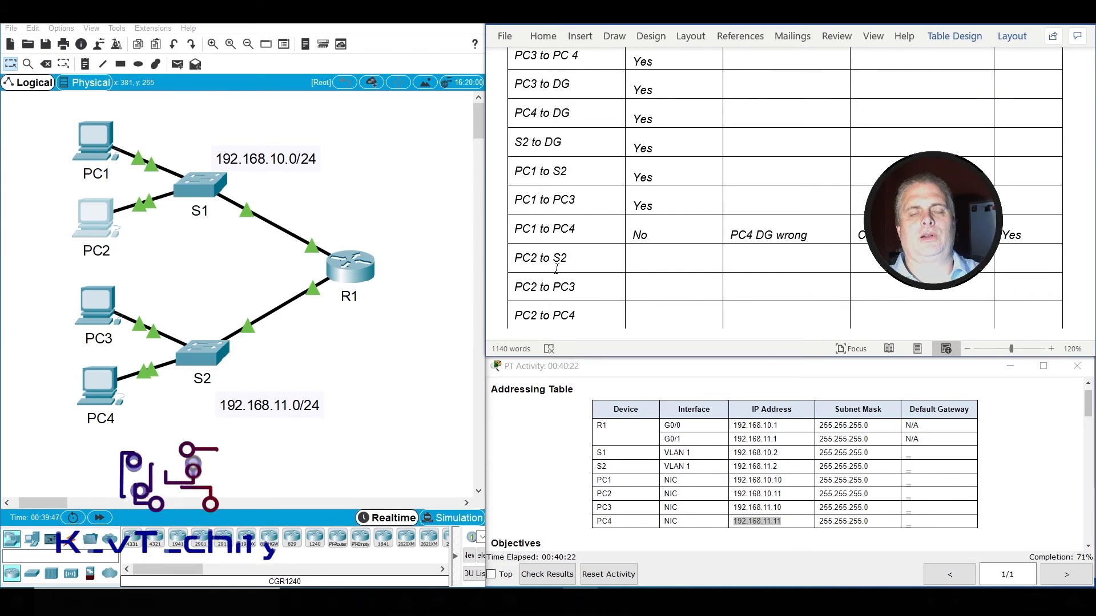
# Ping S2 at 192.168.11.2 from PC2's command prompt after a few blank prompt lines, and record "Yes" in the PC2 to S2 row.
pyautogui.click(88, 218)
pyautogui.press('Return')
pyautogui.press('Return')
pyautogui.press('Return')
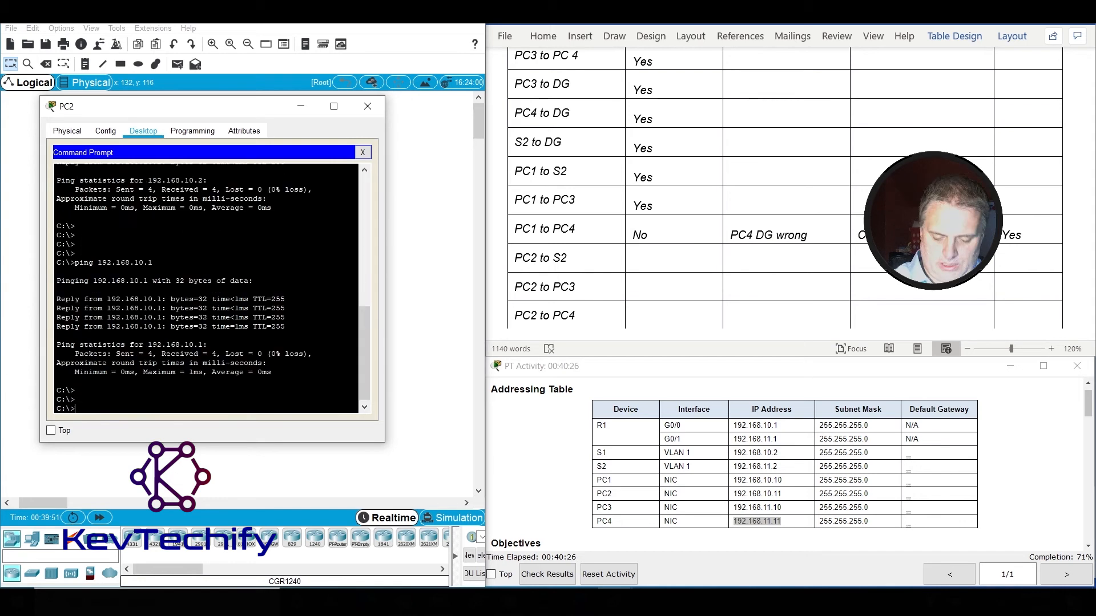
pyautogui.write('ping')
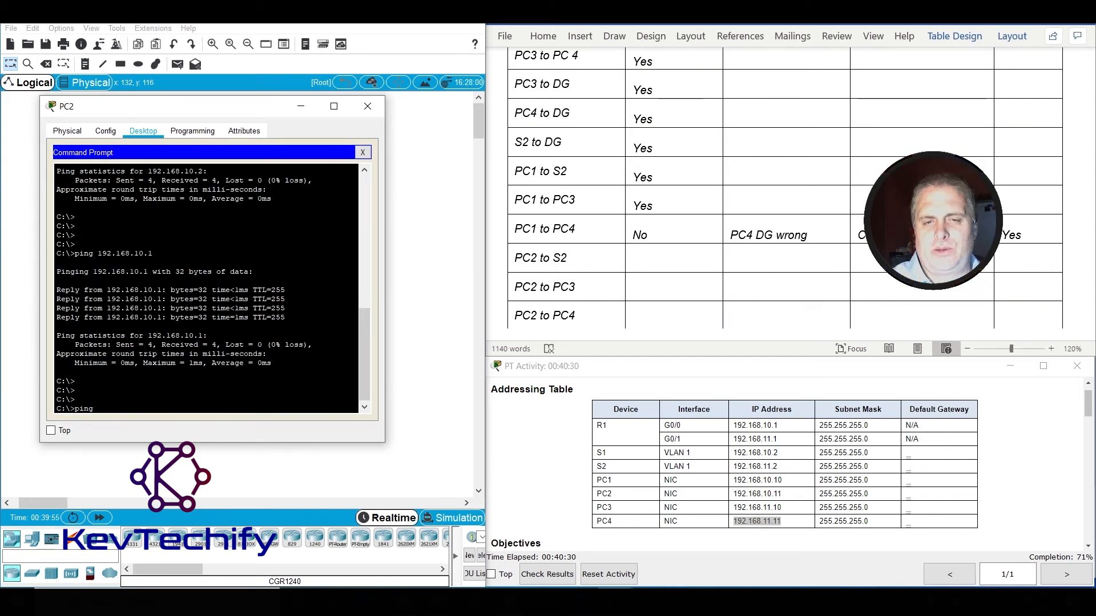
pyautogui.click(782, 470)
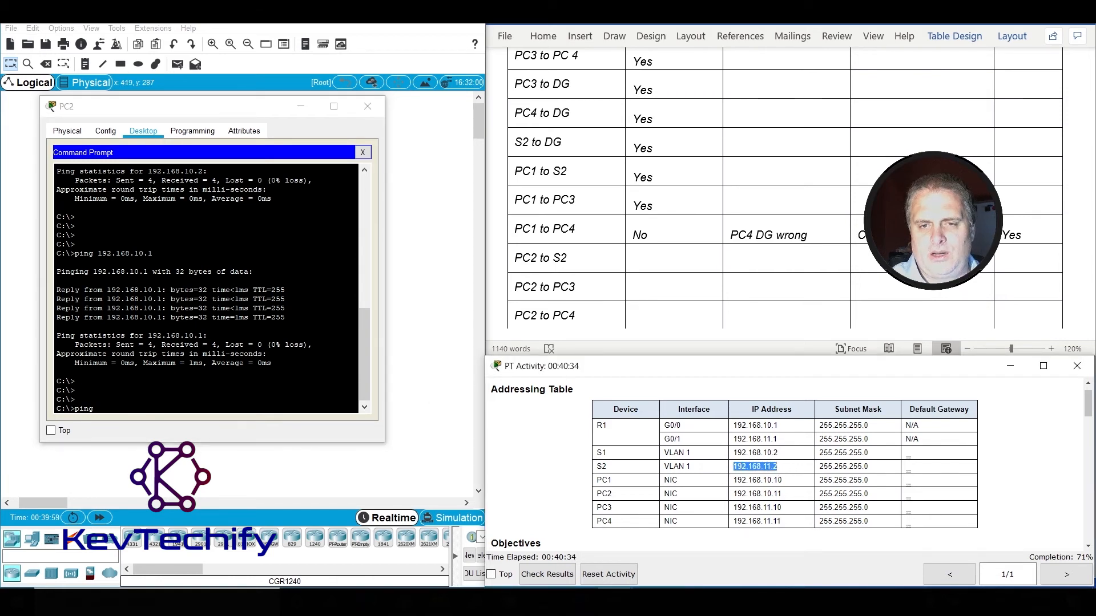
pyautogui.click(98, 408)
pyautogui.write('192.168.11.2')
pyautogui.press('Return')
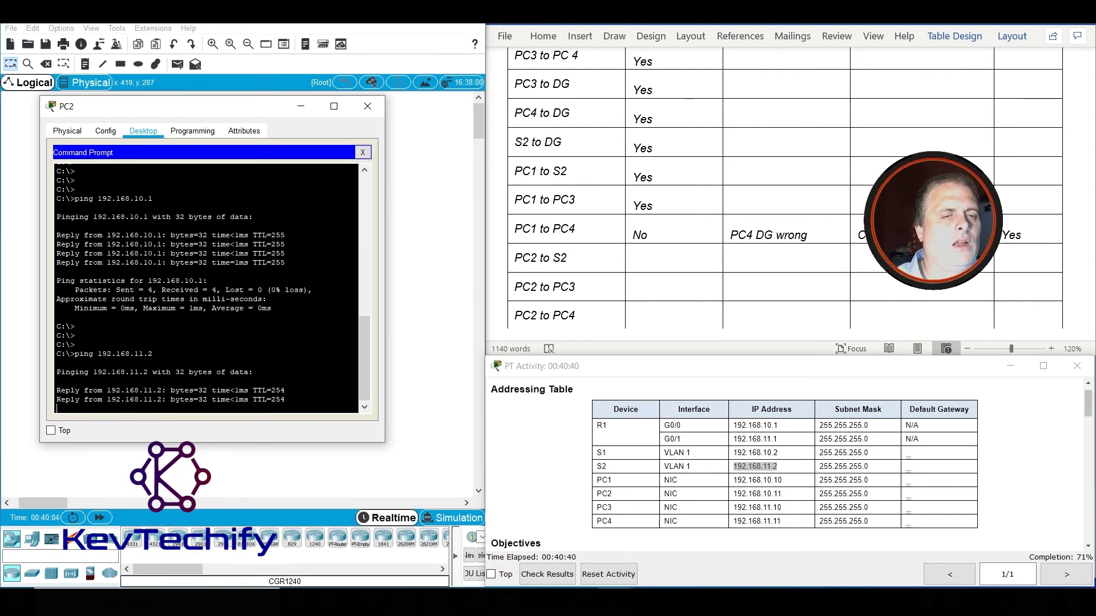
pyautogui.click(653, 264)
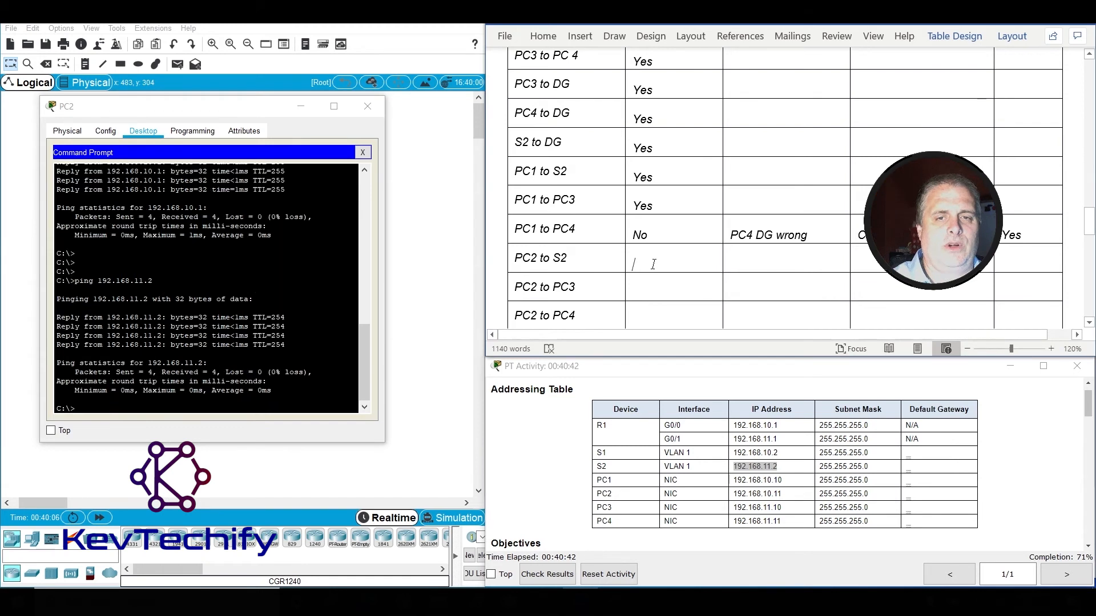
pyautogui.write('Yes')
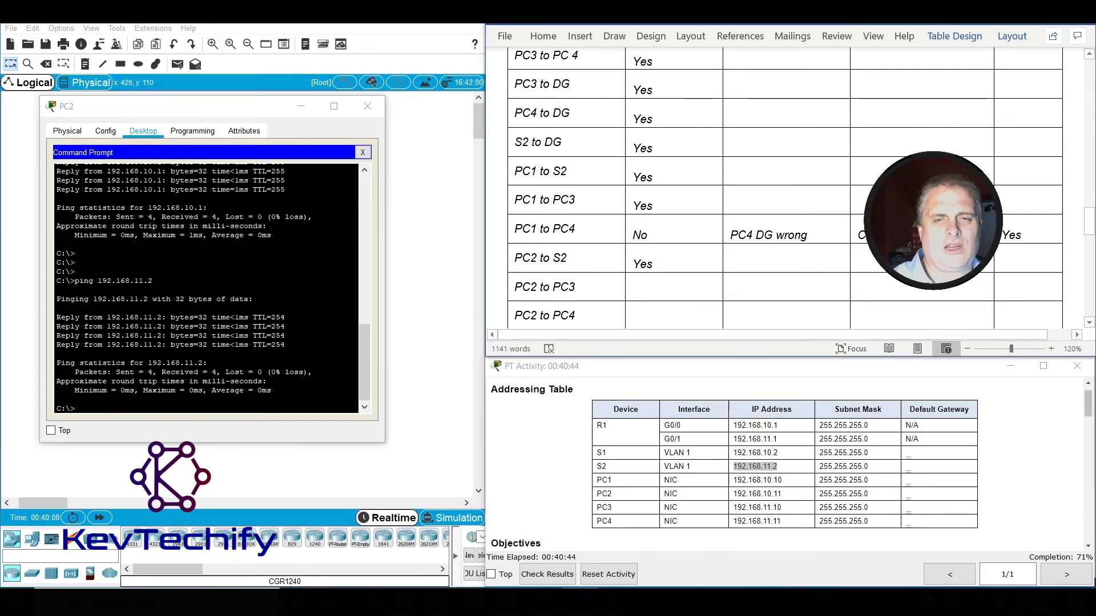
# Ping PC3 at 192.168.11.10 from PC2's command prompt and record "Yes" in the PC2 to PC3 row.
pyautogui.click(186, 411)
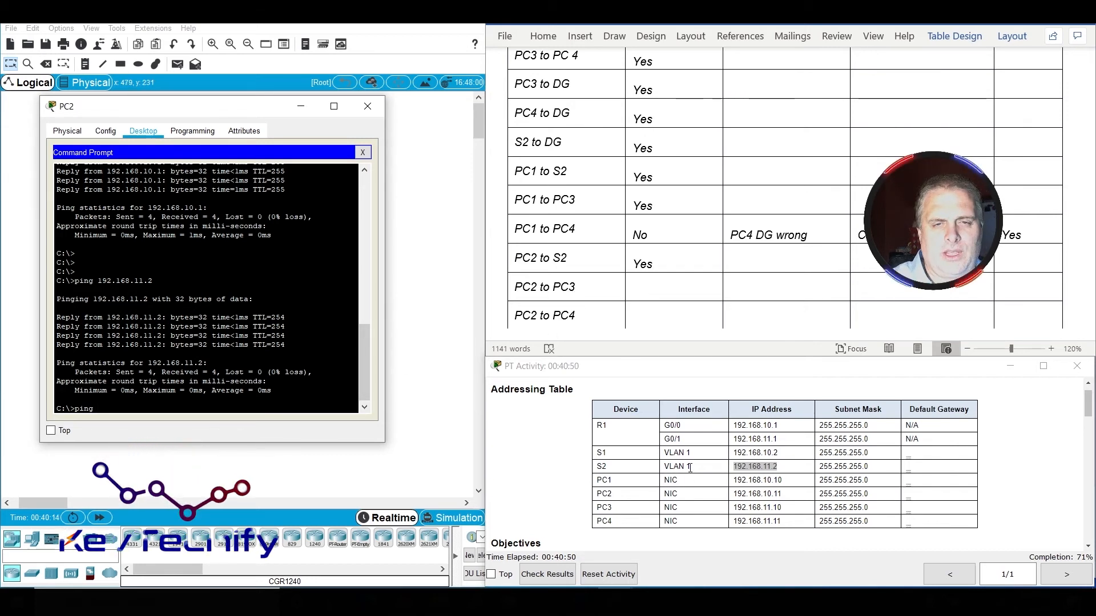
pyautogui.click(678, 497)
pyautogui.moveTo(733, 508); pyautogui.dragTo(781, 507)
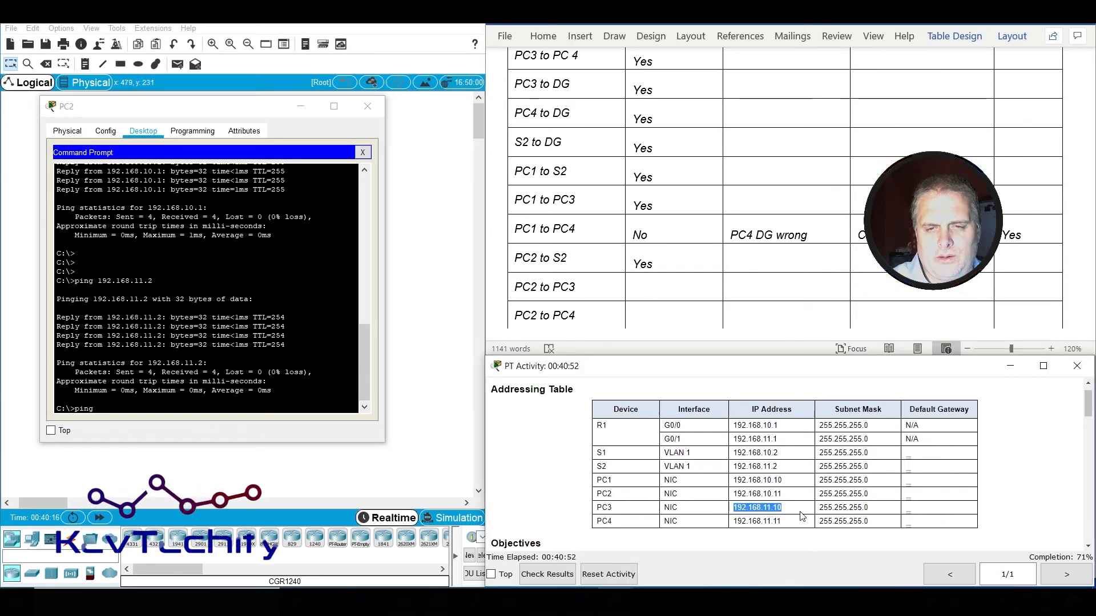
pyautogui.click(265, 391)
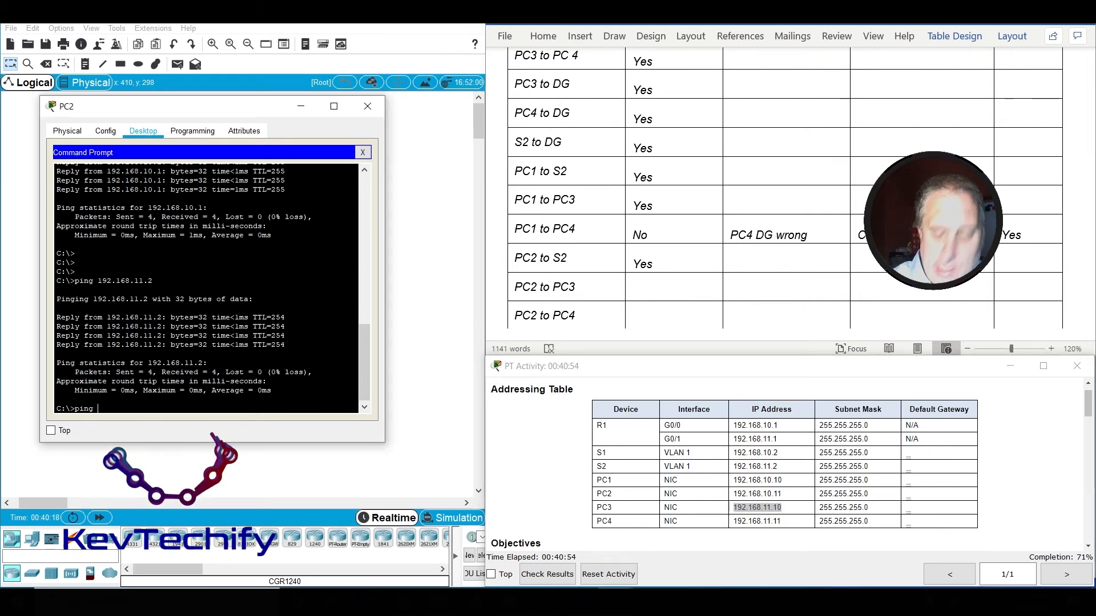
pyautogui.write('192.168.11.10')
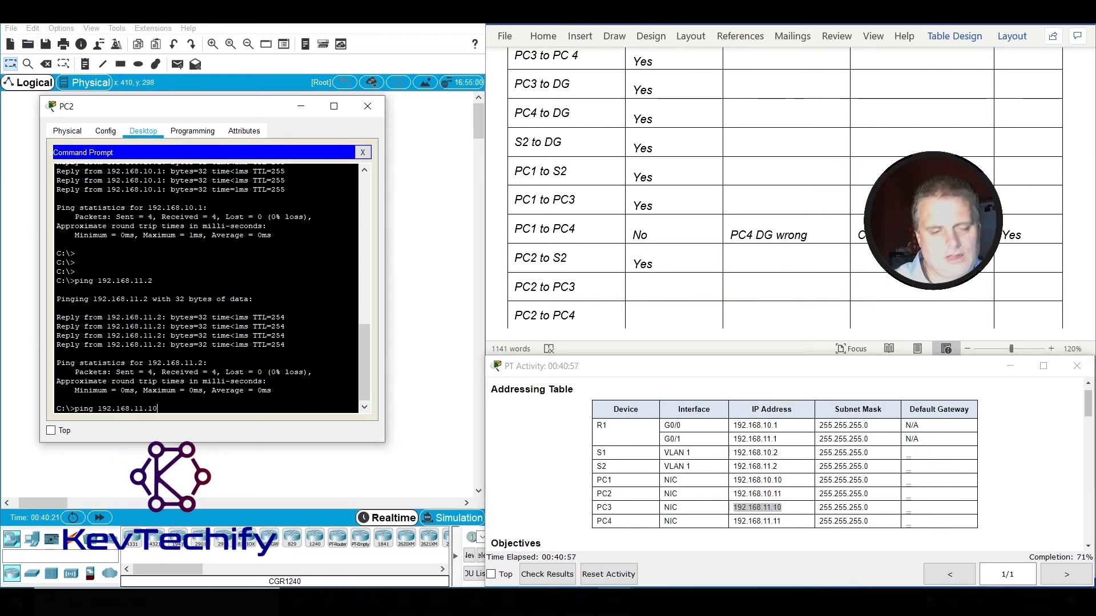
pyautogui.press('Return')
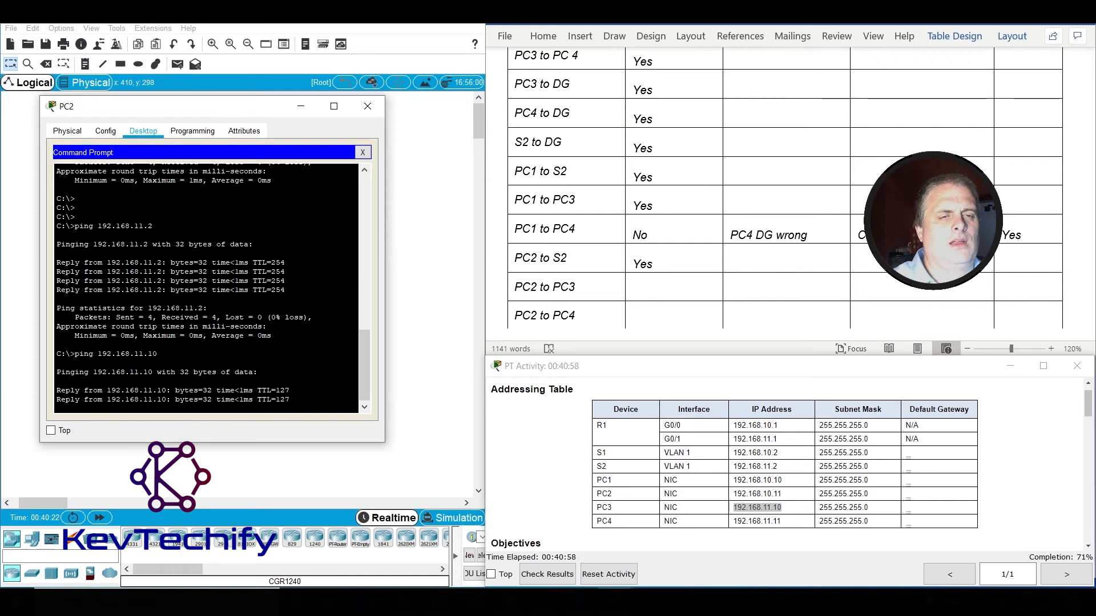
pyautogui.click(664, 294)
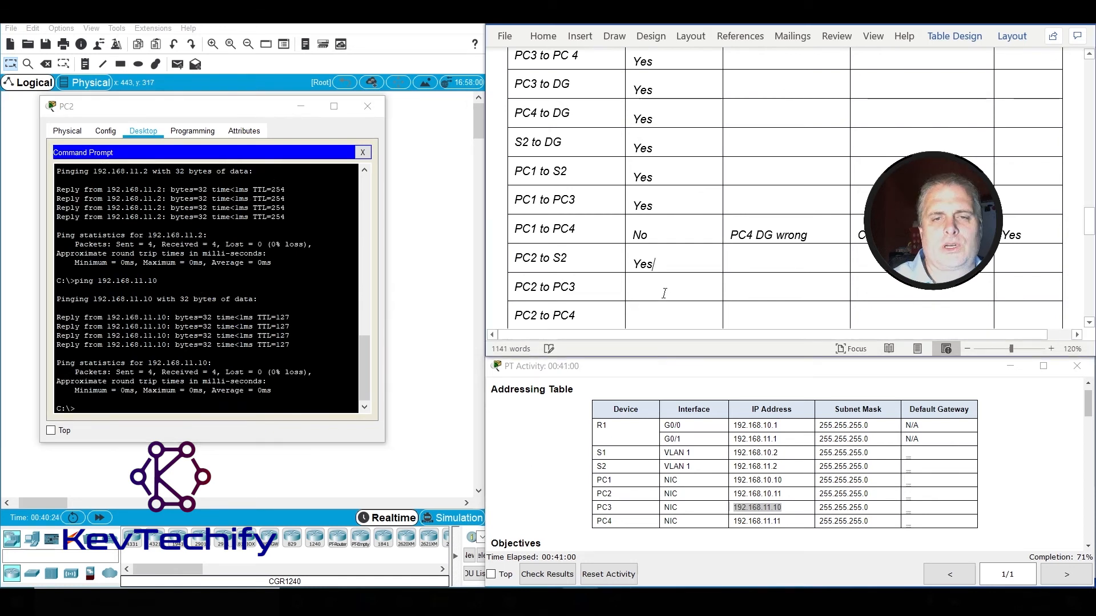
pyautogui.write('Yes')
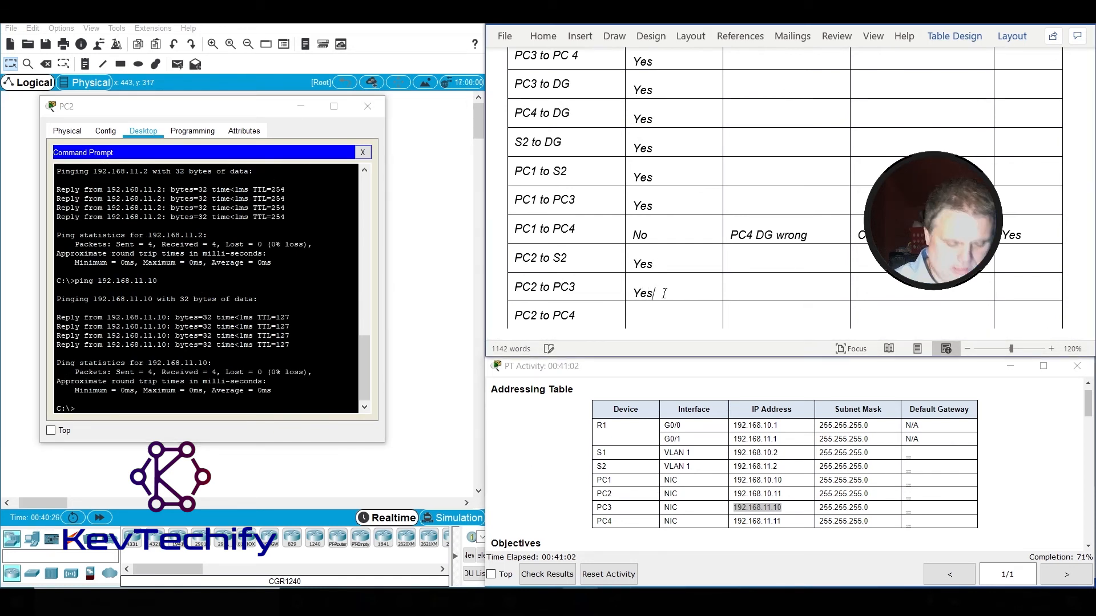
# Find the PC2 to PC4 row in the Word table and ping PC4 at 192.168.11.11 from PC2 after a few blank prompt lines.
pyautogui.scroll(-1, 665, 293)
pyautogui.scroll(-5, 665, 293)
pyautogui.click(668, 155)
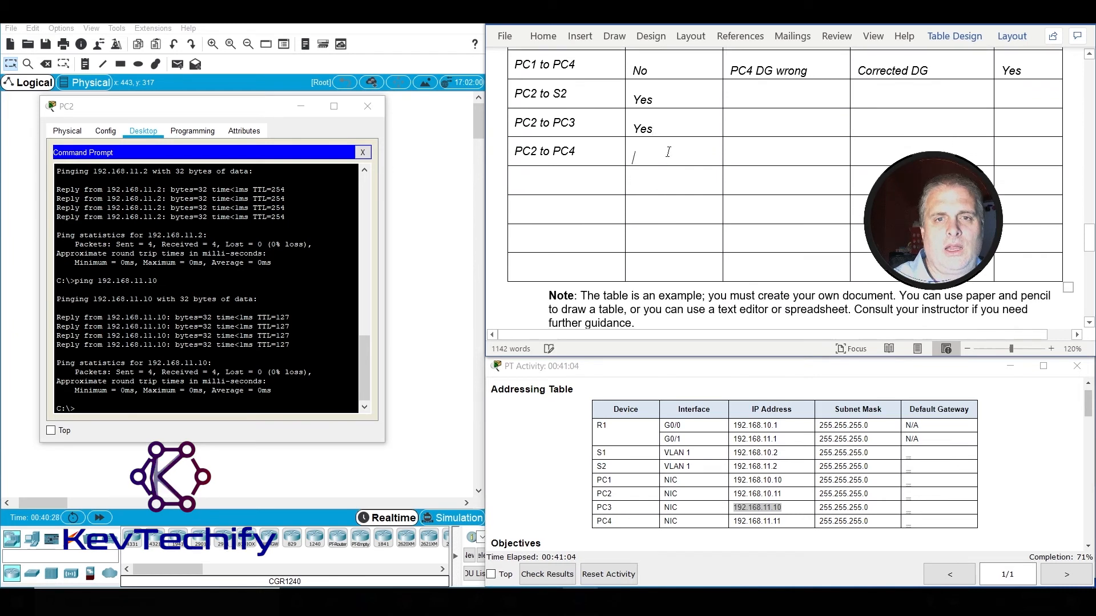
pyautogui.click(194, 363)
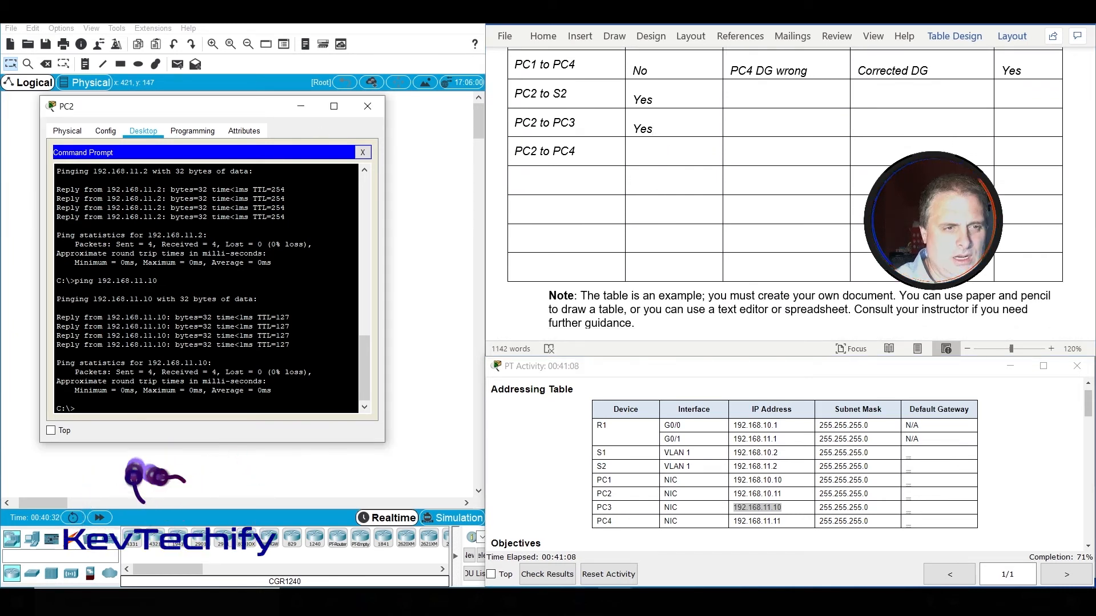
pyautogui.press('Return')
pyautogui.press('Return')
pyautogui.press('Return')
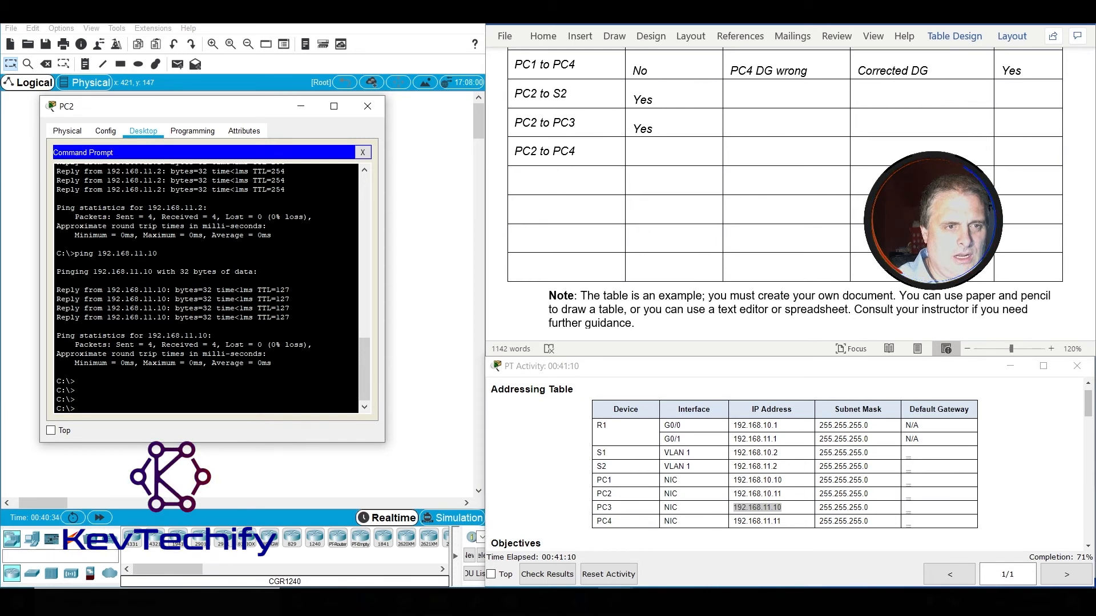
pyautogui.write('ping')
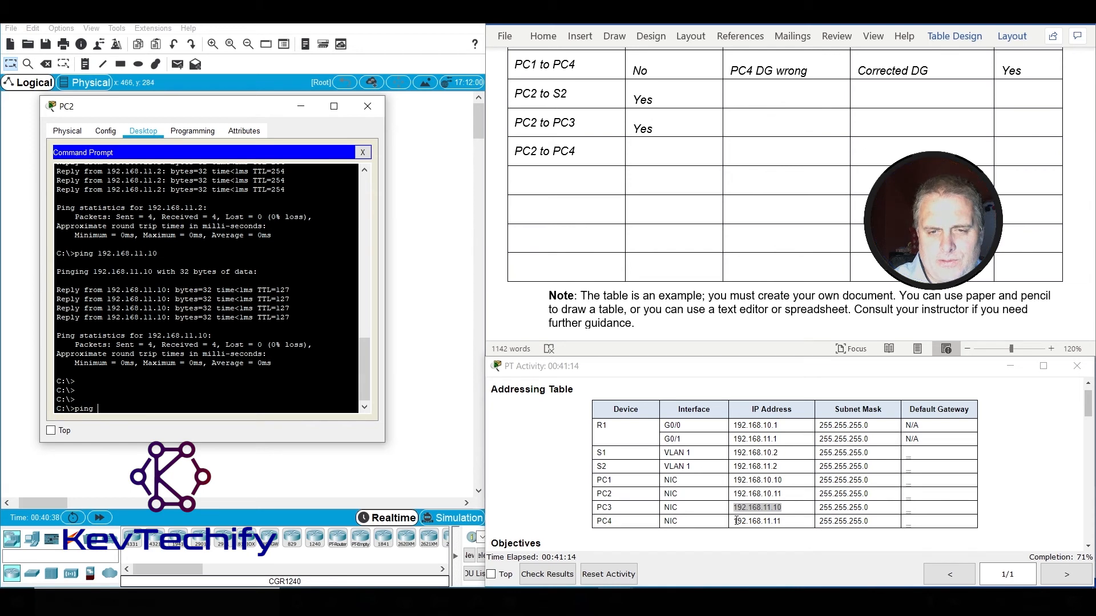
pyautogui.moveTo(733, 521); pyautogui.dragTo(802, 525)
pyautogui.click(95, 408)
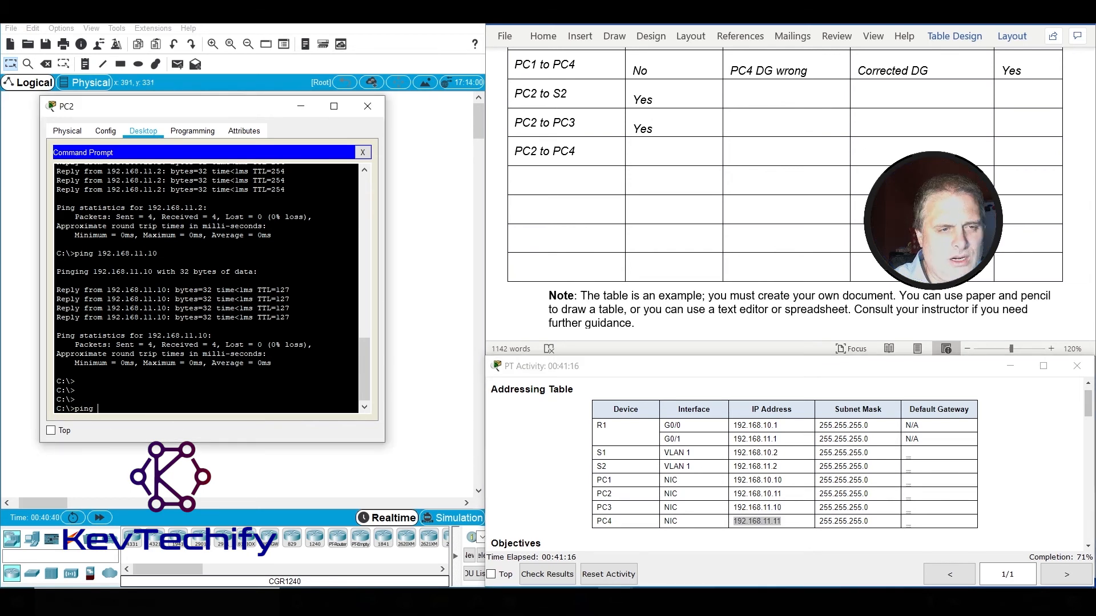
pyautogui.write('192.')
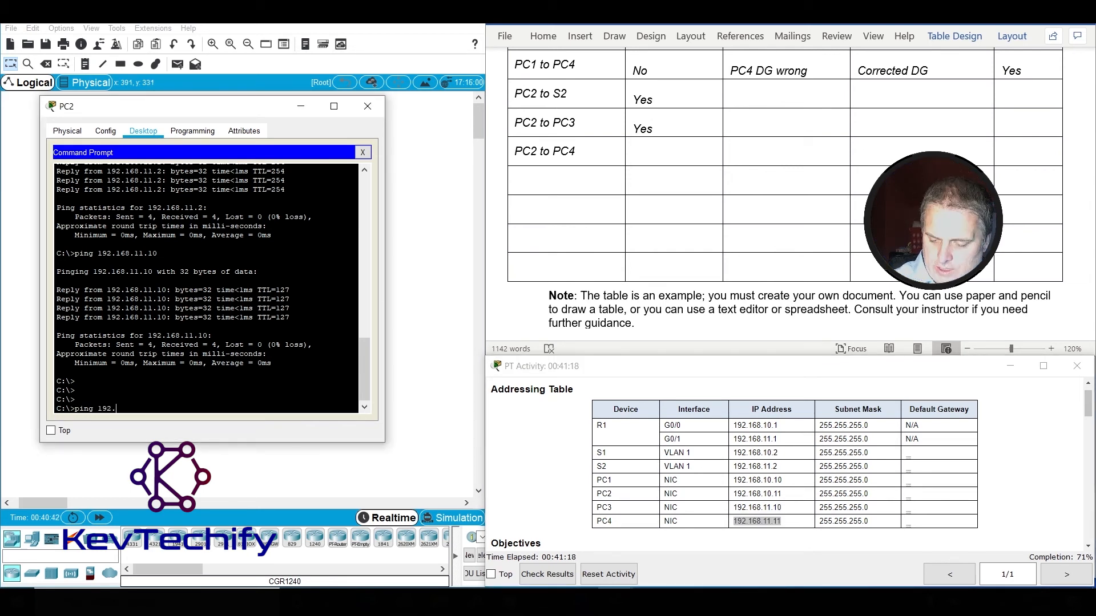
pyautogui.write('168.11.')
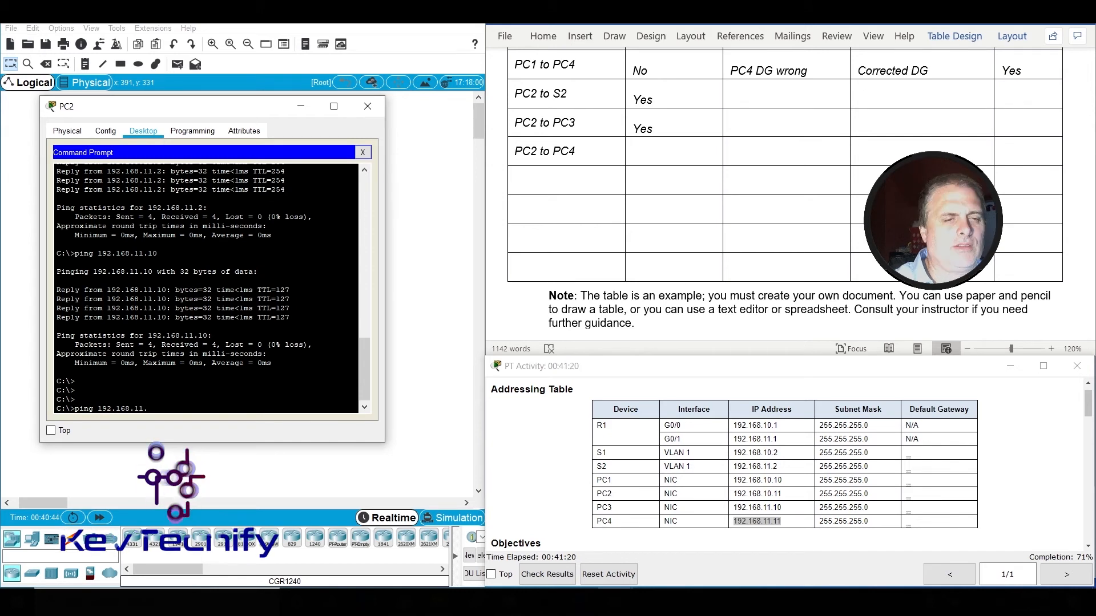
pyautogui.write('11')
pyautogui.press('Return')
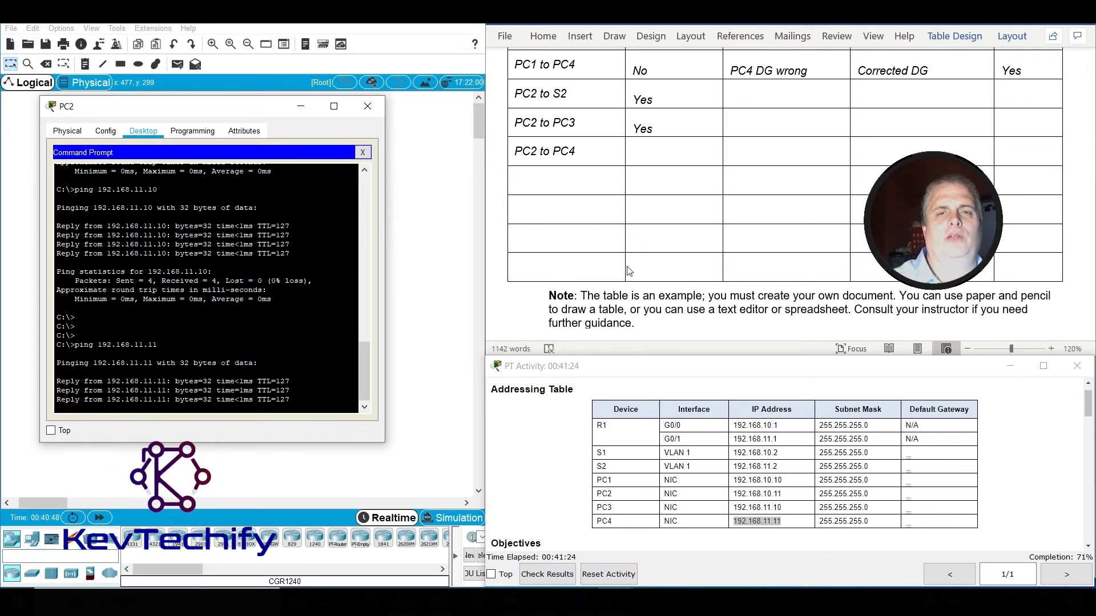
# Record "Yes" as the result in the PC2 to PC4 row and minimize the PC2 window.
pyautogui.click(660, 155)
pyautogui.write('Yes')
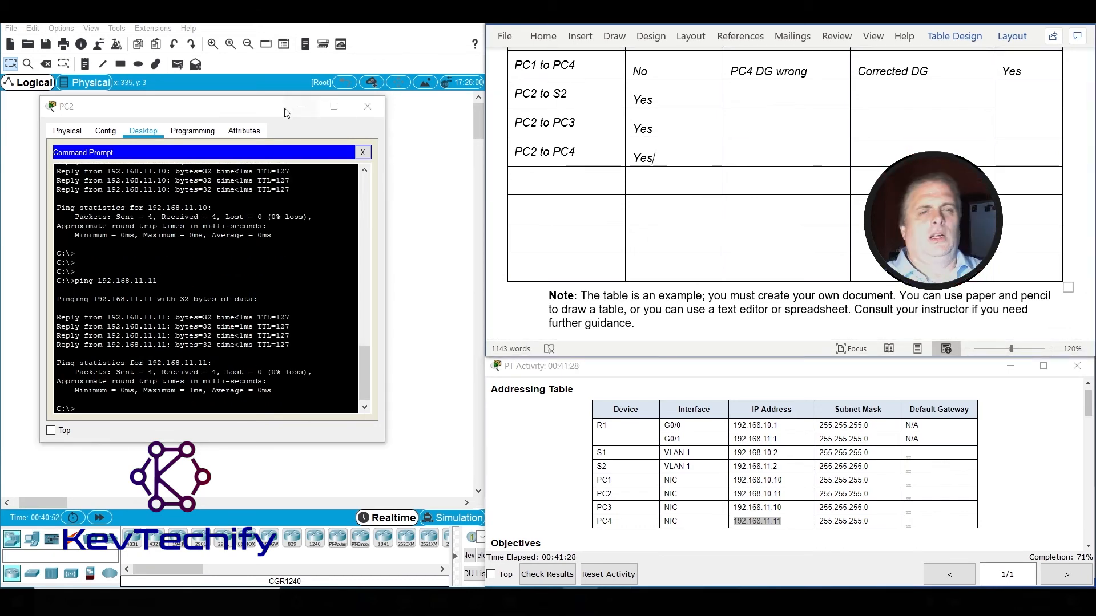
pyautogui.click(305, 108)
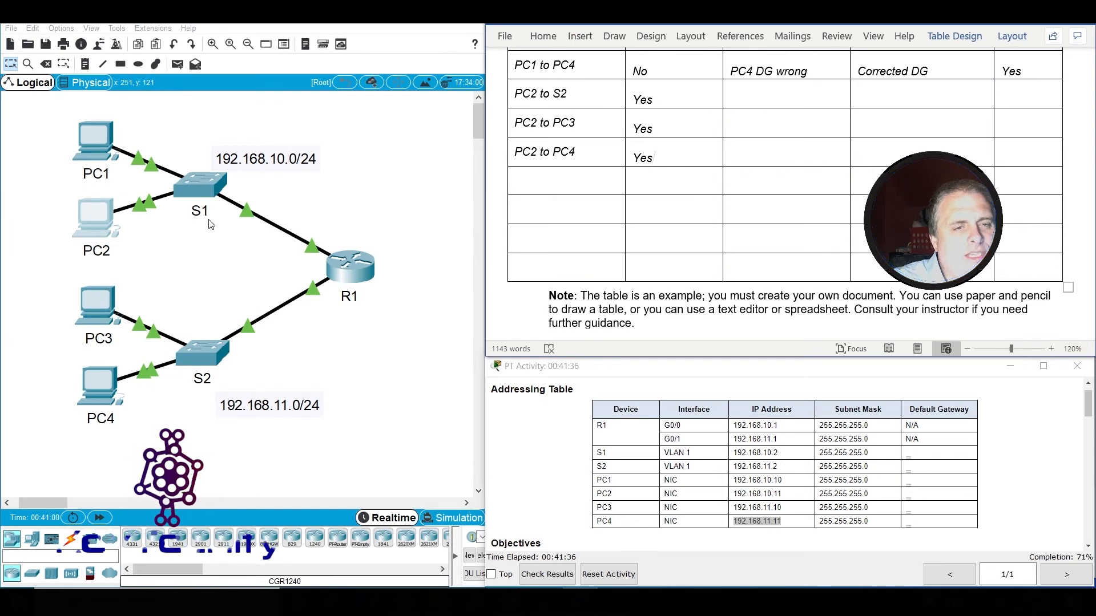
# Check S1's command line briefly, dismiss it, and add the tests "S1 to S2", "S1 to PC3" and "S1 to PC4" to the Word table.
pyautogui.click(197, 190)
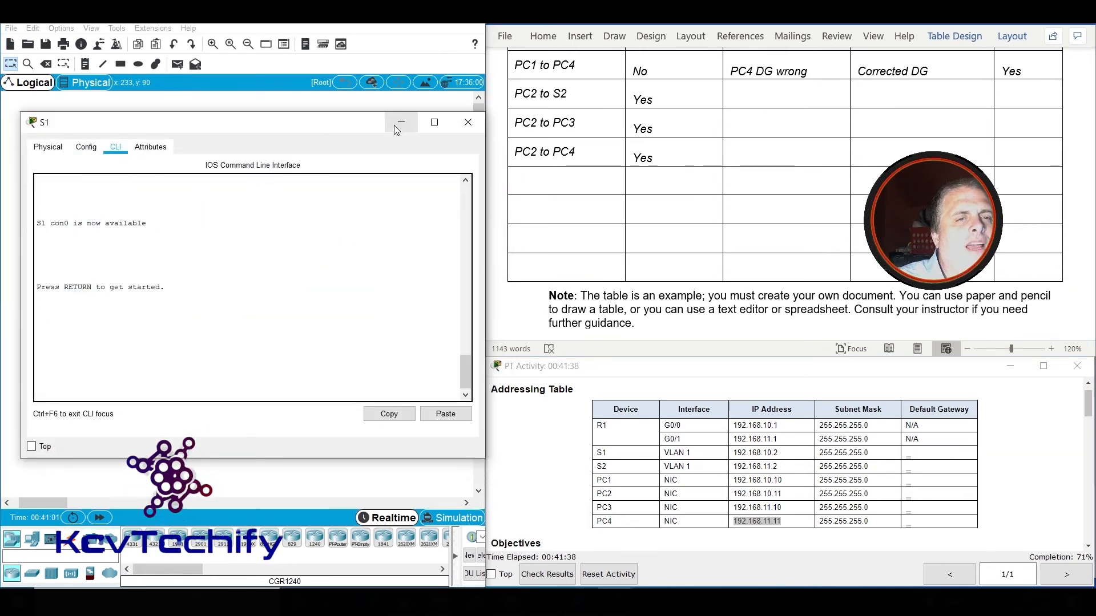
pyautogui.click(468, 122)
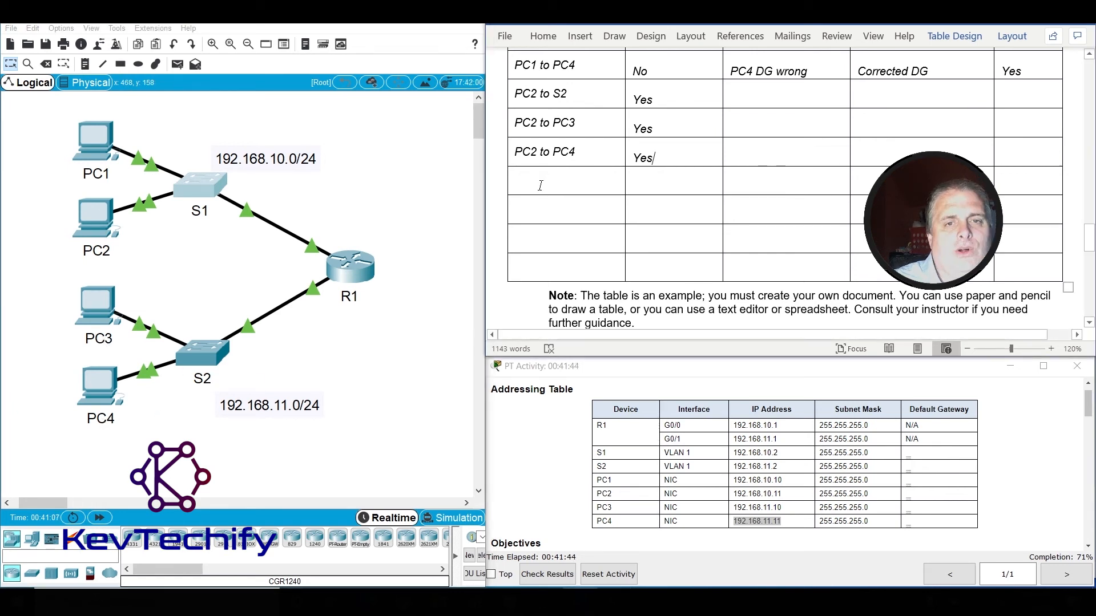
pyautogui.write('S')
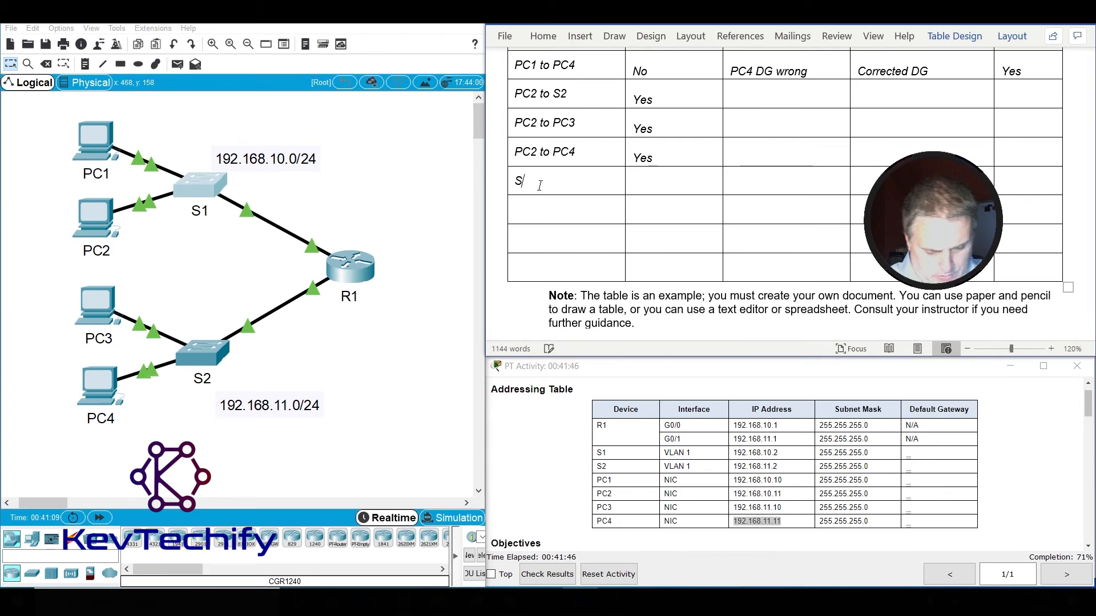
pyautogui.write('1 ')
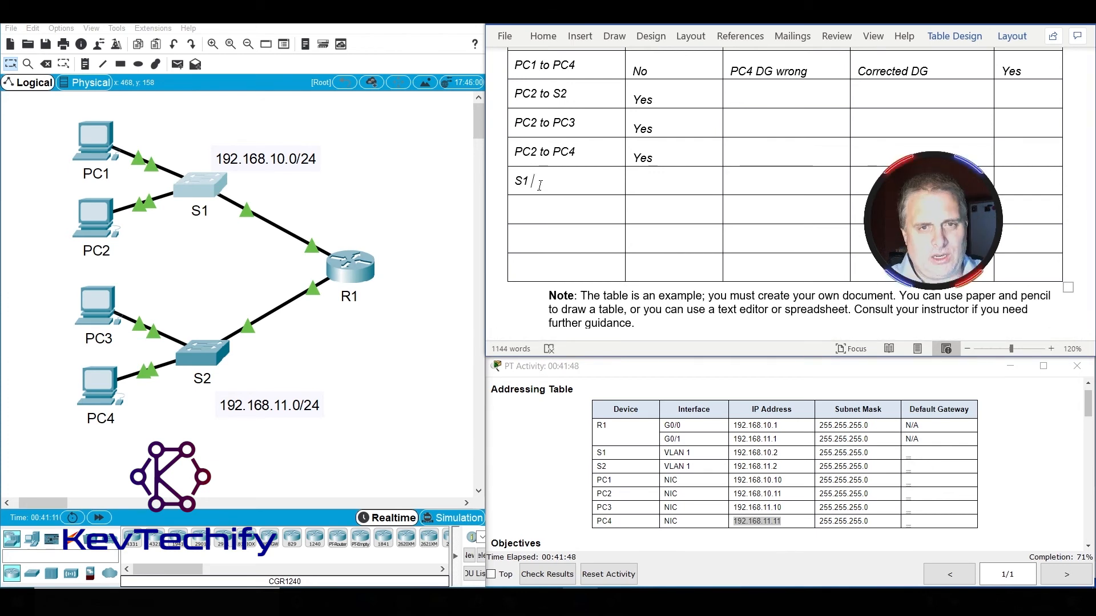
pyautogui.write('to S2')
pyautogui.press('Down')
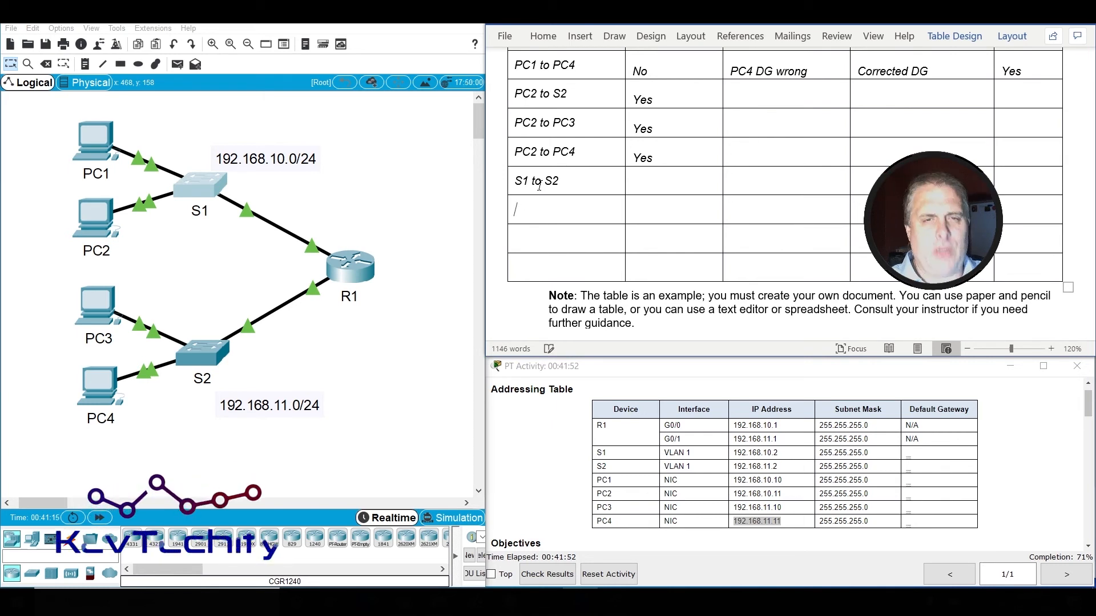
pyautogui.write('S1 to')
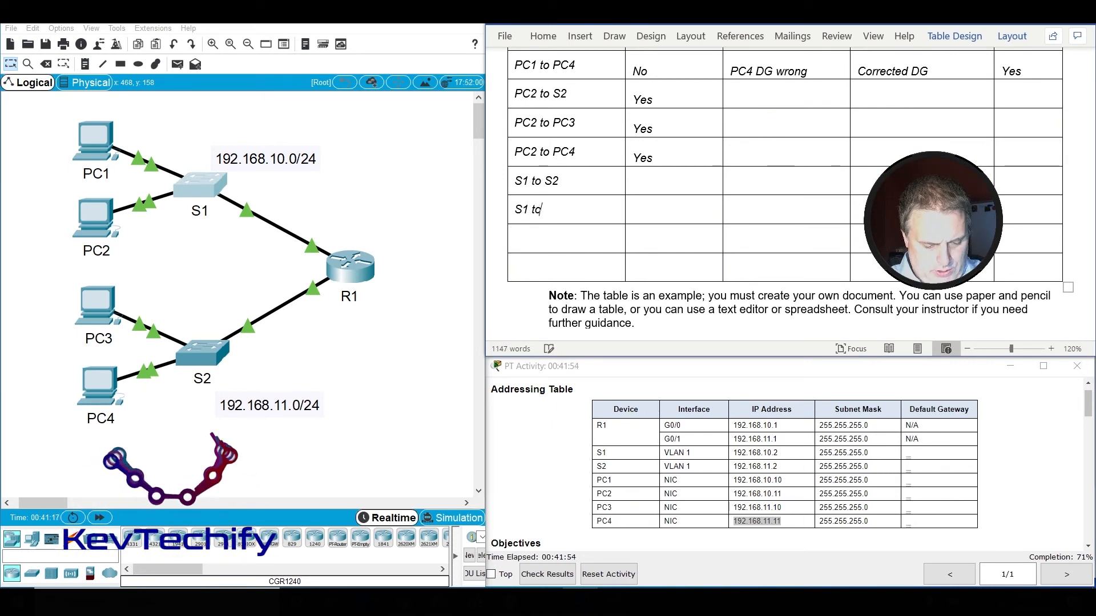
pyautogui.write(' PC3')
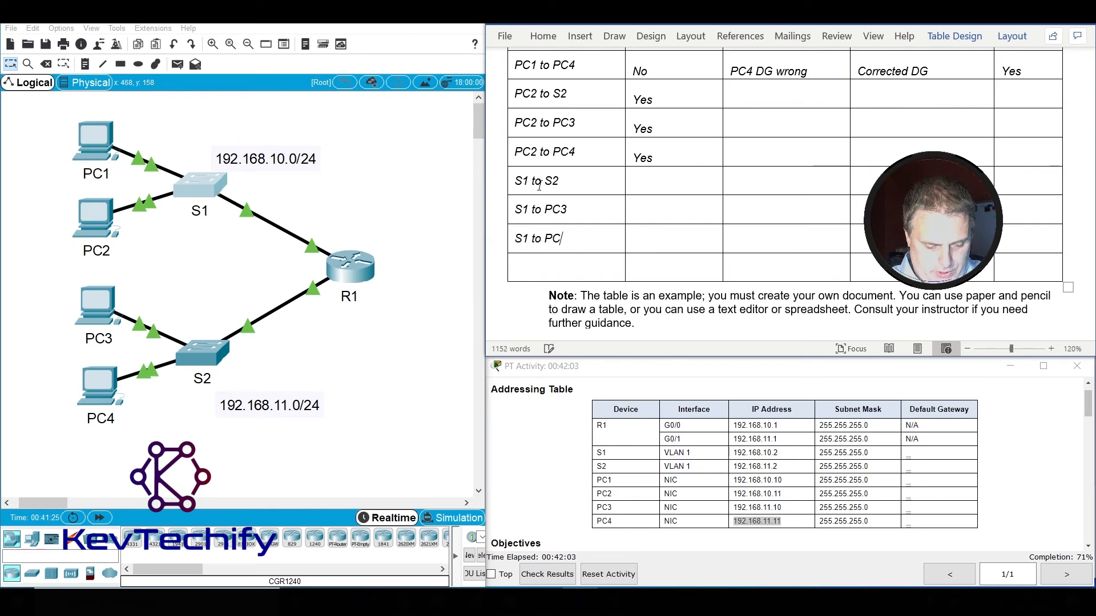
# Open S1's command line and enter privileged EXEC mode with enable, leaving a few blank prompt lines.
pyautogui.click(194, 178)
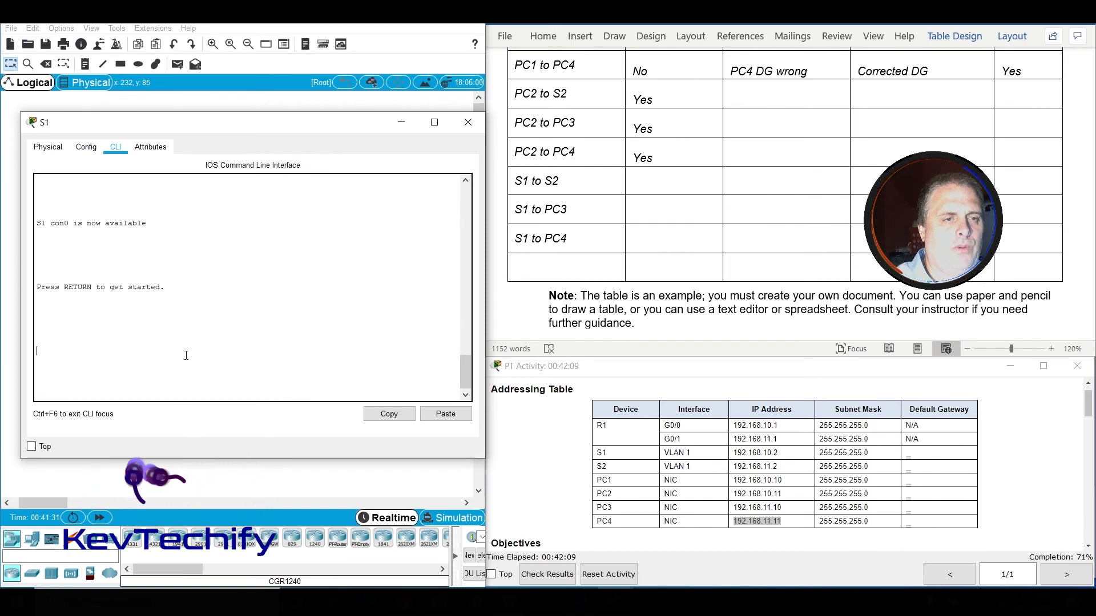
pyautogui.press('Return')
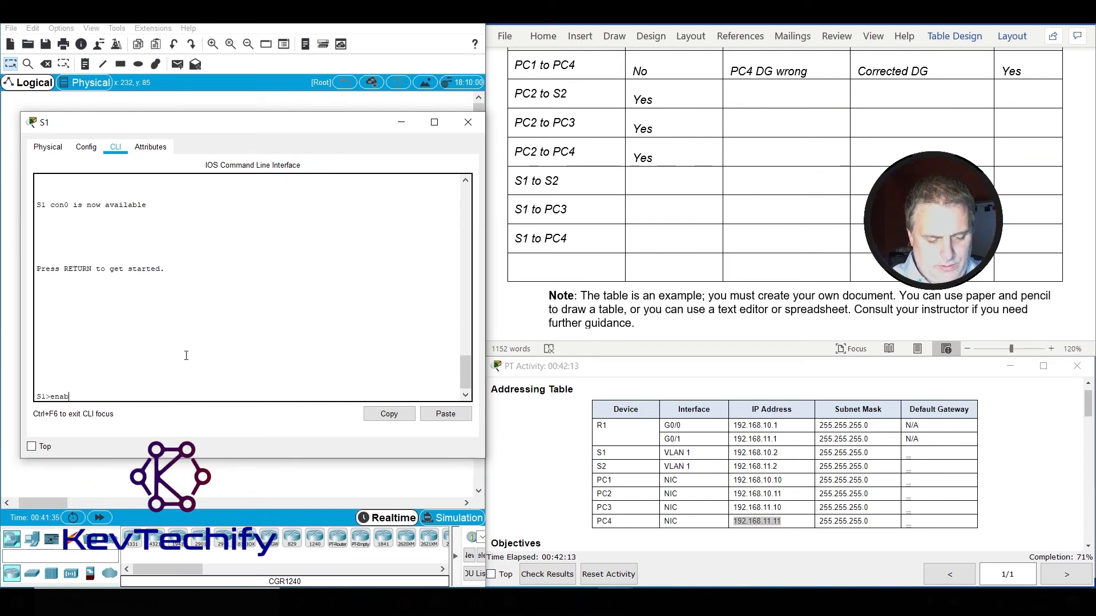
pyautogui.write('enable')
pyautogui.press('Return')
pyautogui.press('Return')
pyautogui.press('Return')
pyautogui.press('Return')
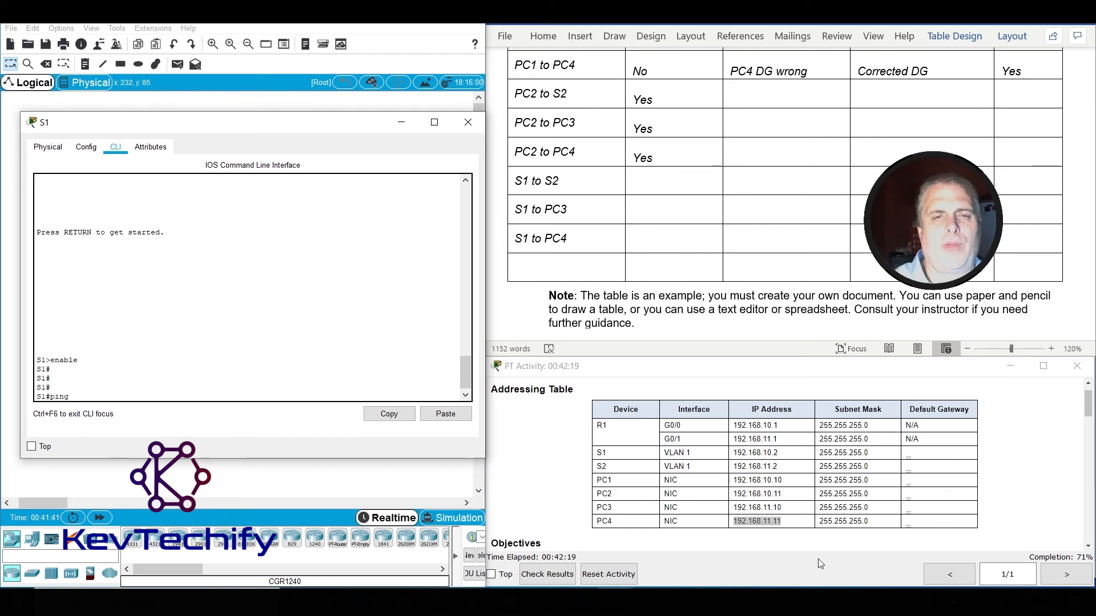
# Look up S2's VLAN 1 address in the activity's Addressing Table and ping 192.168.11.2 from S1.
pyautogui.click(775, 507)
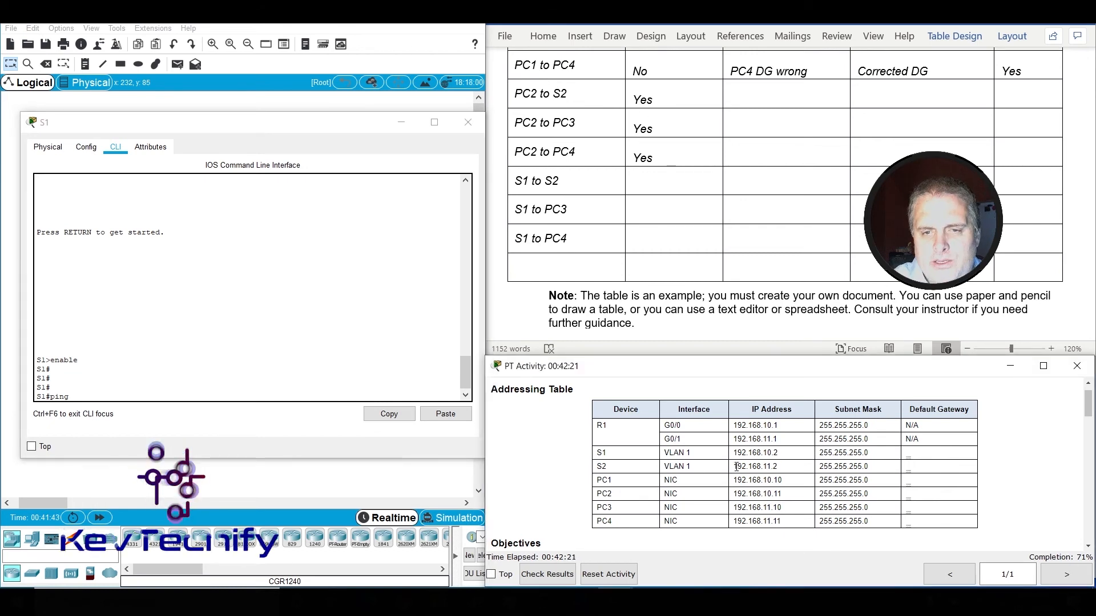
pyautogui.moveTo(734, 467); pyautogui.dragTo(778, 466)
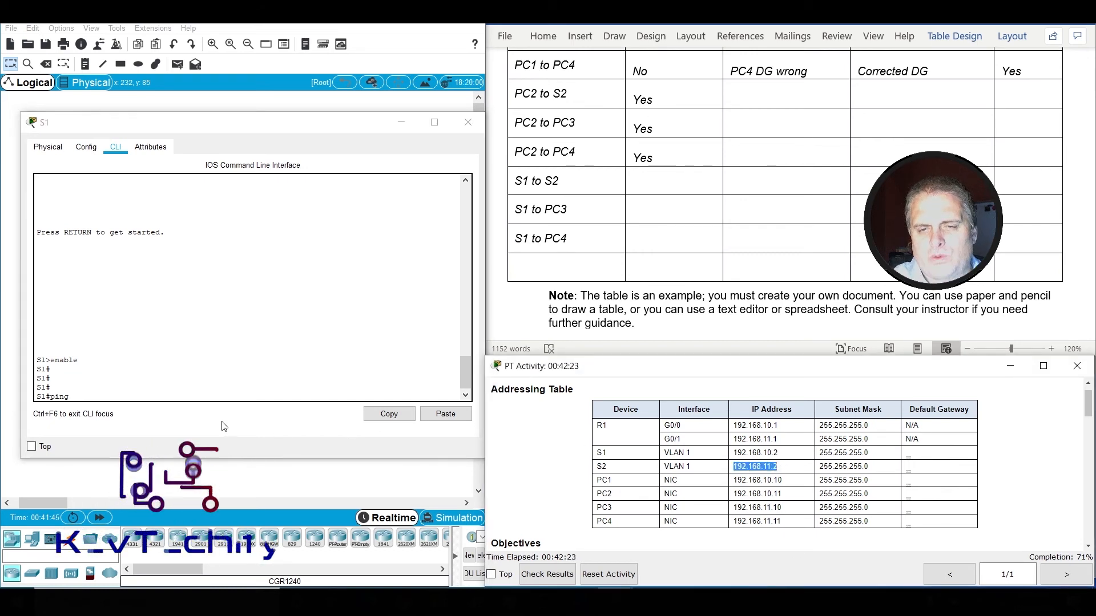
pyautogui.write('ping')
pyautogui.click(190, 398)
pyautogui.write('192.168.11.2')
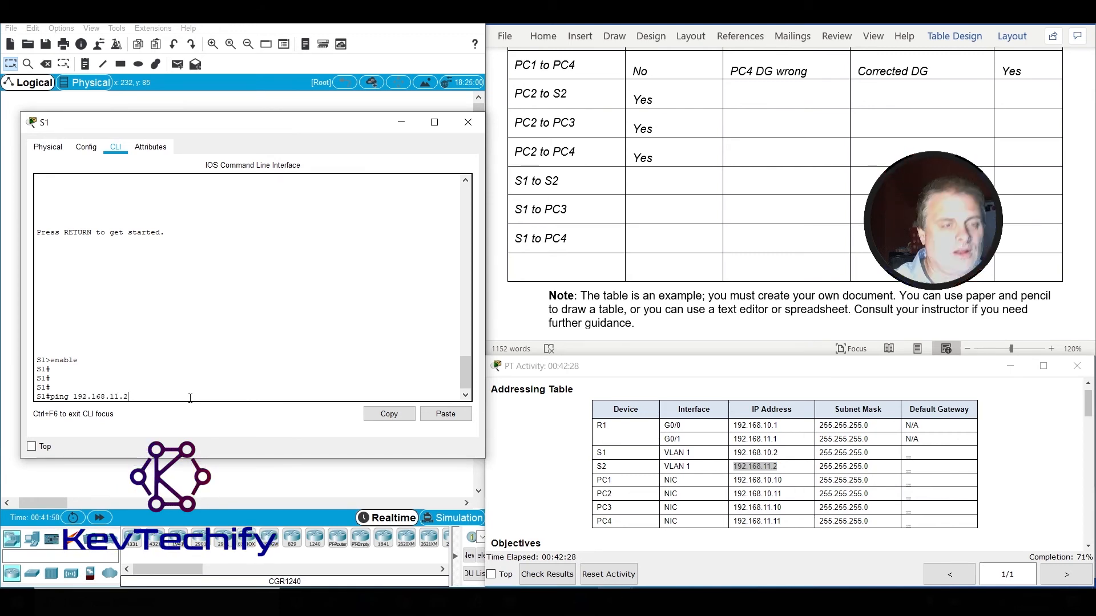
pyautogui.press('Return')
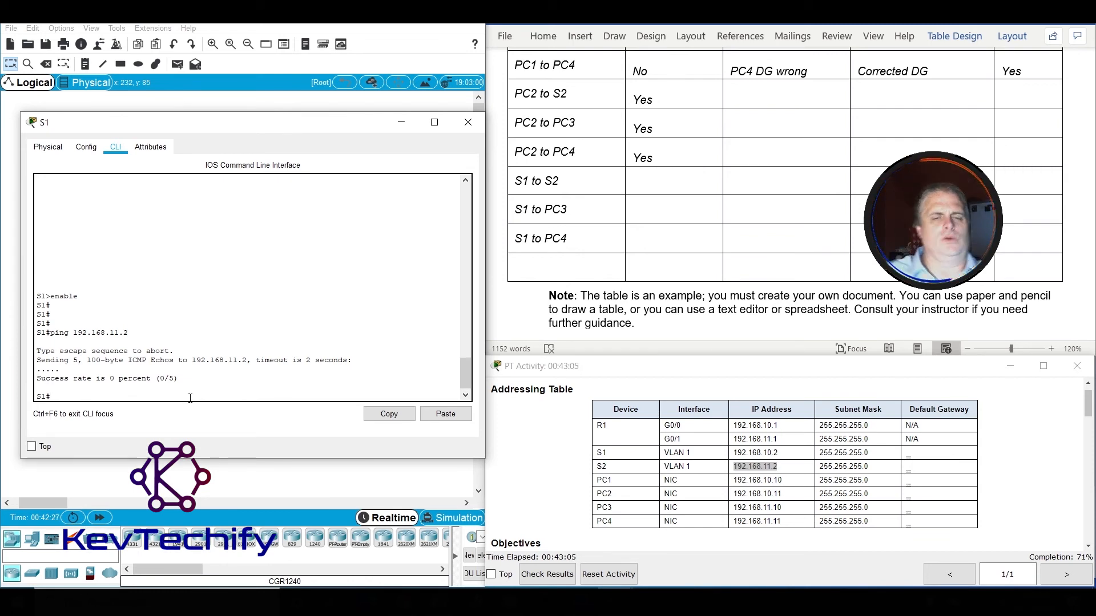
# Display S1's full running configuration in its command line with sho run.
pyautogui.write('sho running')
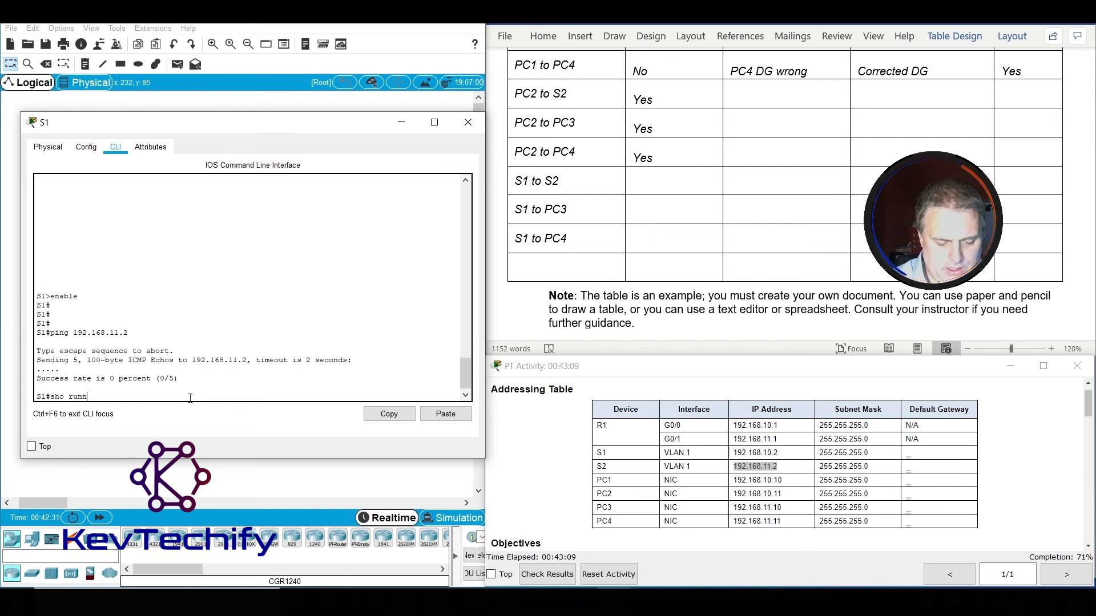
pyautogui.press('BackSpace')
pyautogui.press('BackSpace')
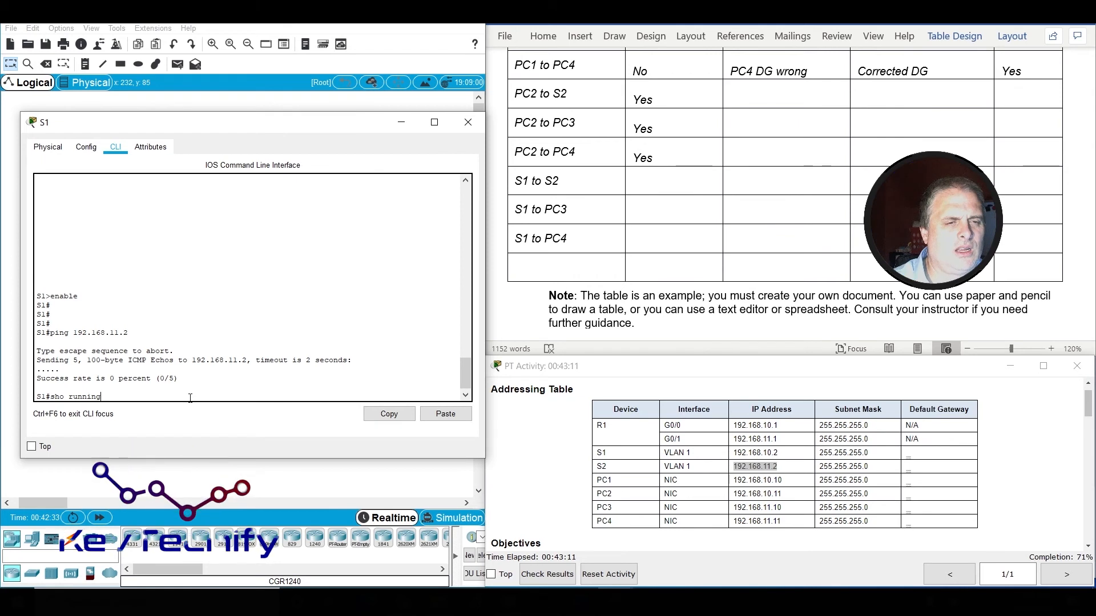
pyautogui.press('Return')
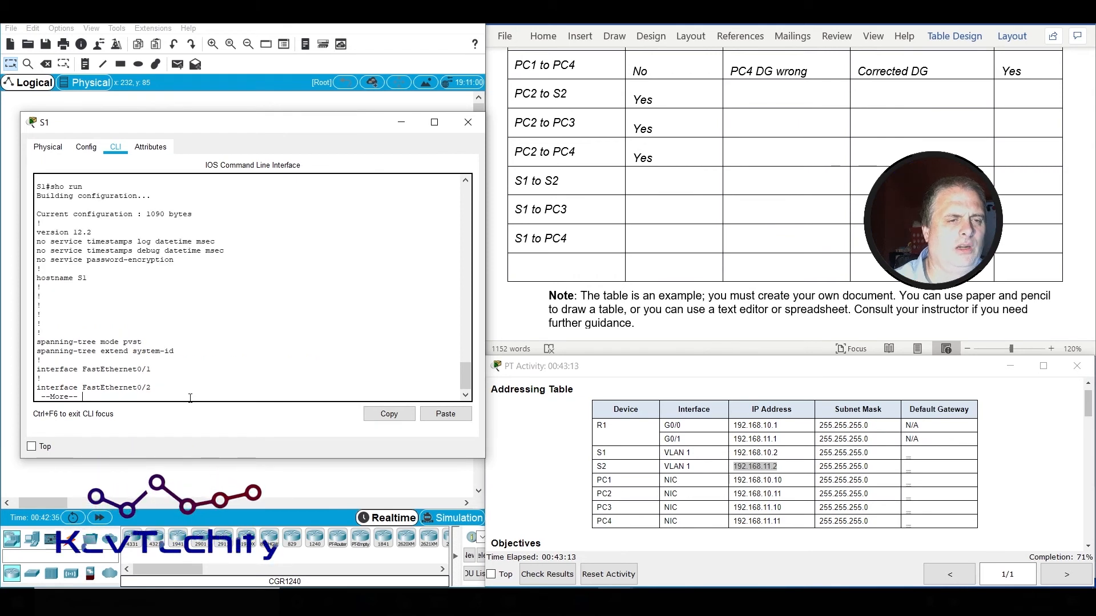
pyautogui.press('space')
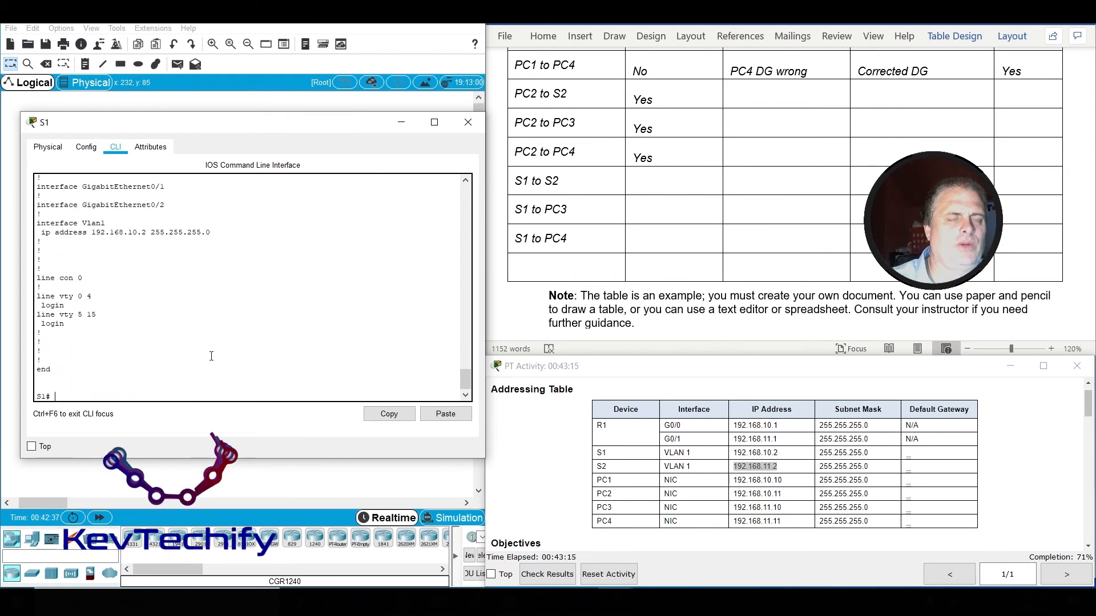
# Examine S1's running configuration from the hostname through the interfaces and VLAN 1 address for a default gateway entry.
pyautogui.scroll(20, 217, 342)
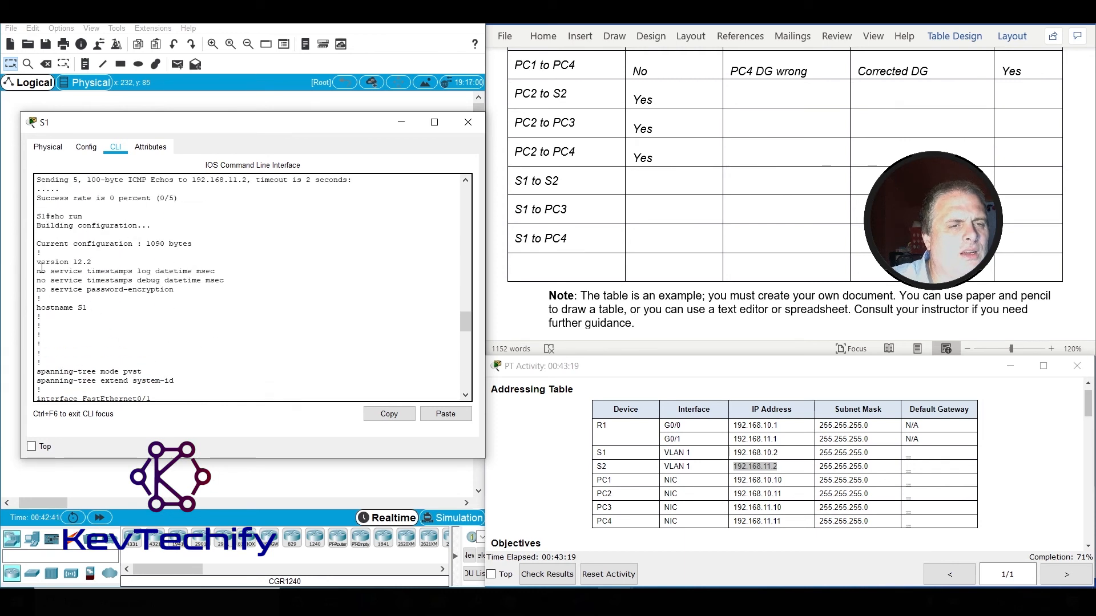
pyautogui.scroll(-5, 132, 309)
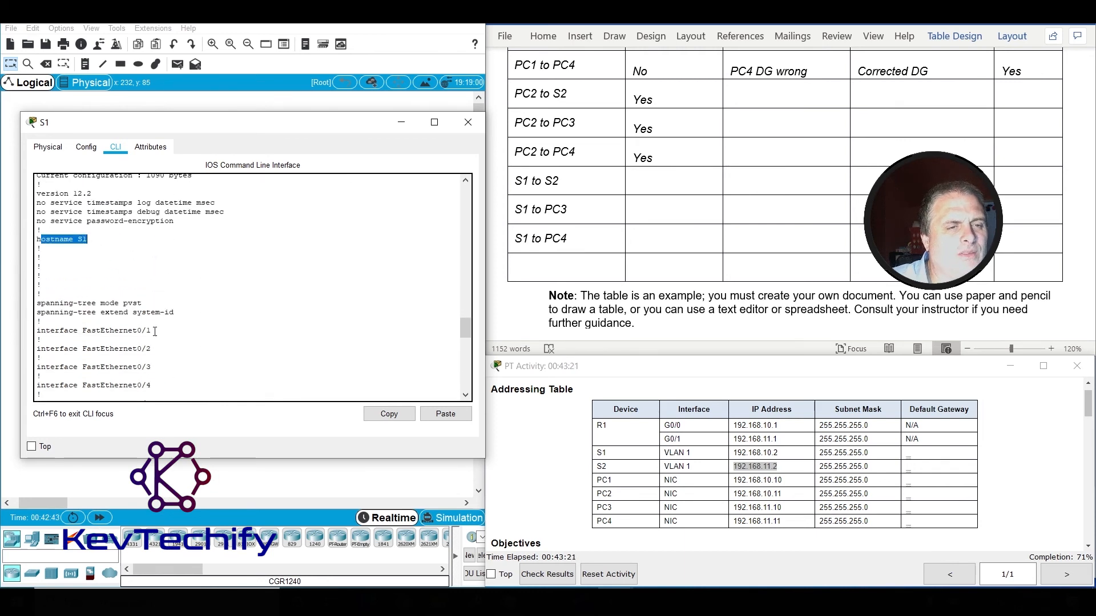
pyautogui.moveTo(68, 268); pyautogui.dragTo(172, 349)
pyautogui.scroll(-6, 172, 349)
pyautogui.scroll(-10, 172, 349)
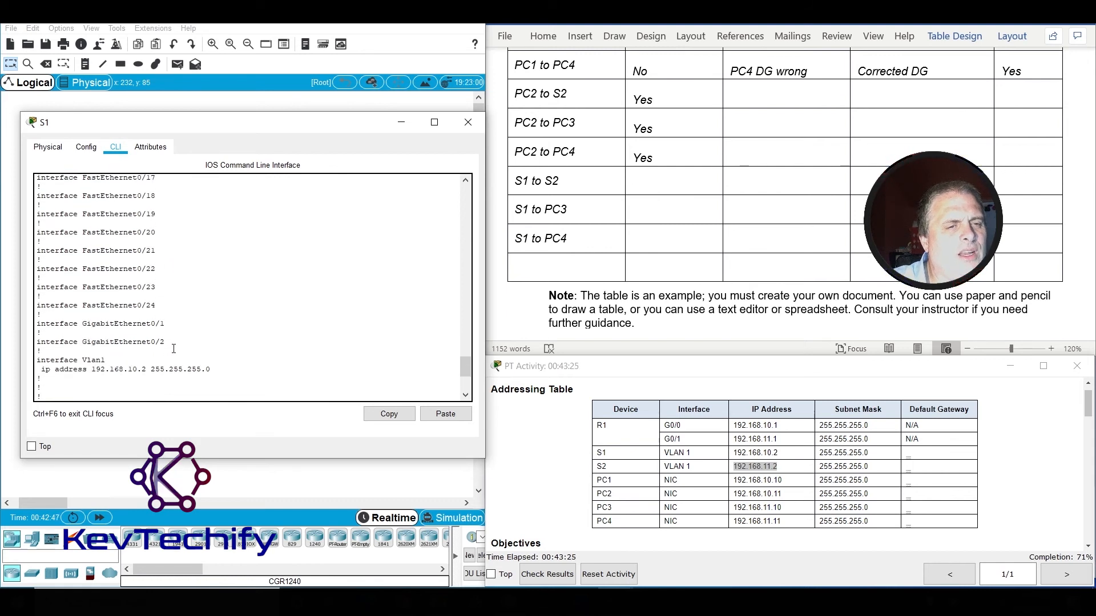
pyautogui.moveTo(40, 293); pyautogui.dragTo(223, 305)
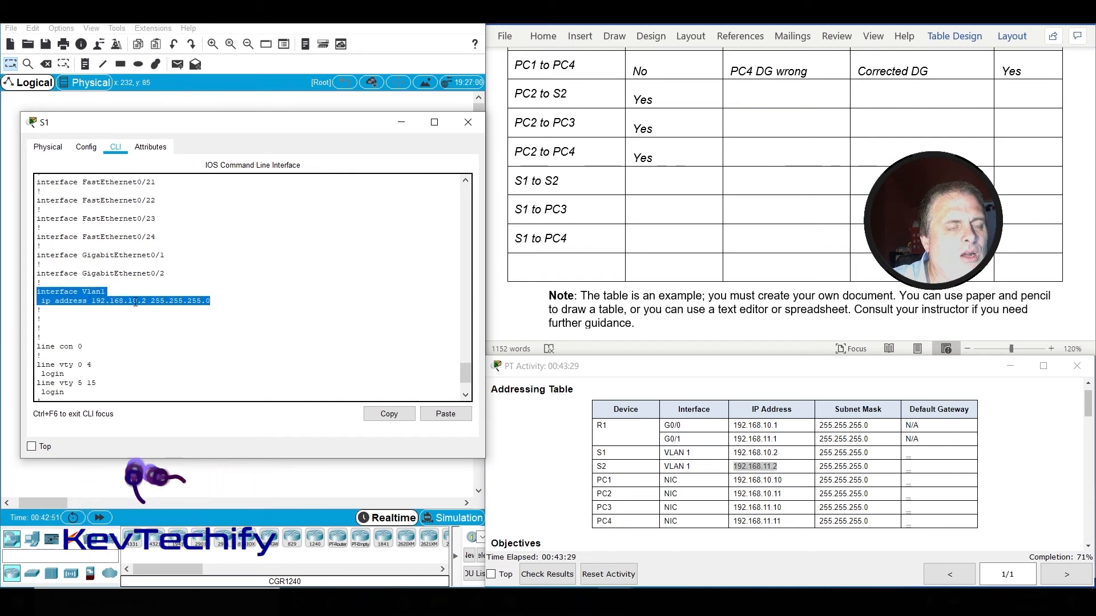
pyautogui.click(66, 312)
pyautogui.scroll(15, 171, 334)
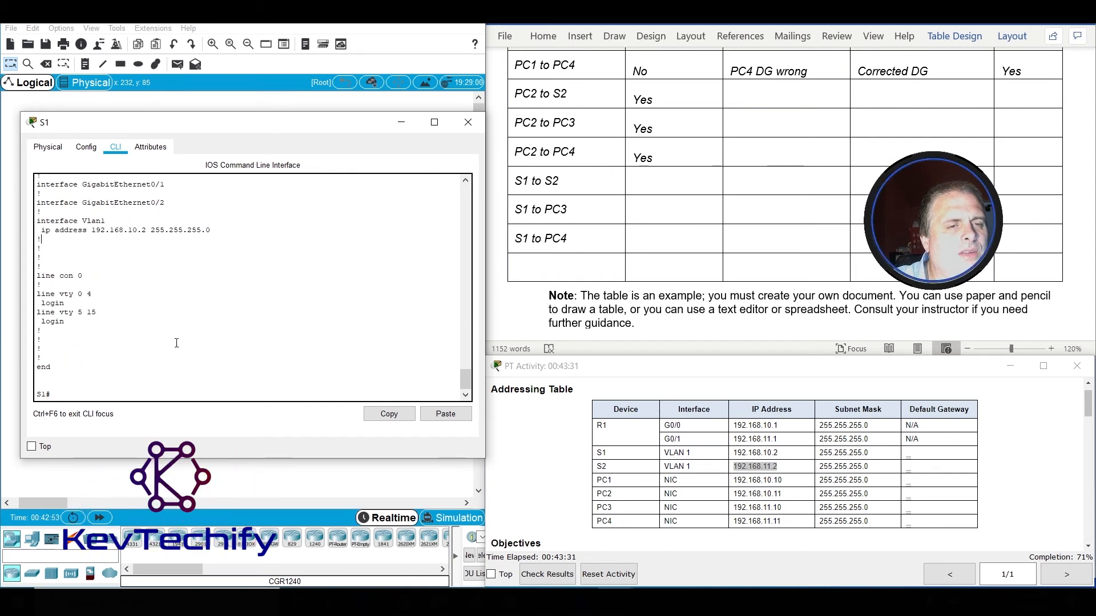
pyautogui.scroll(5, 181, 341)
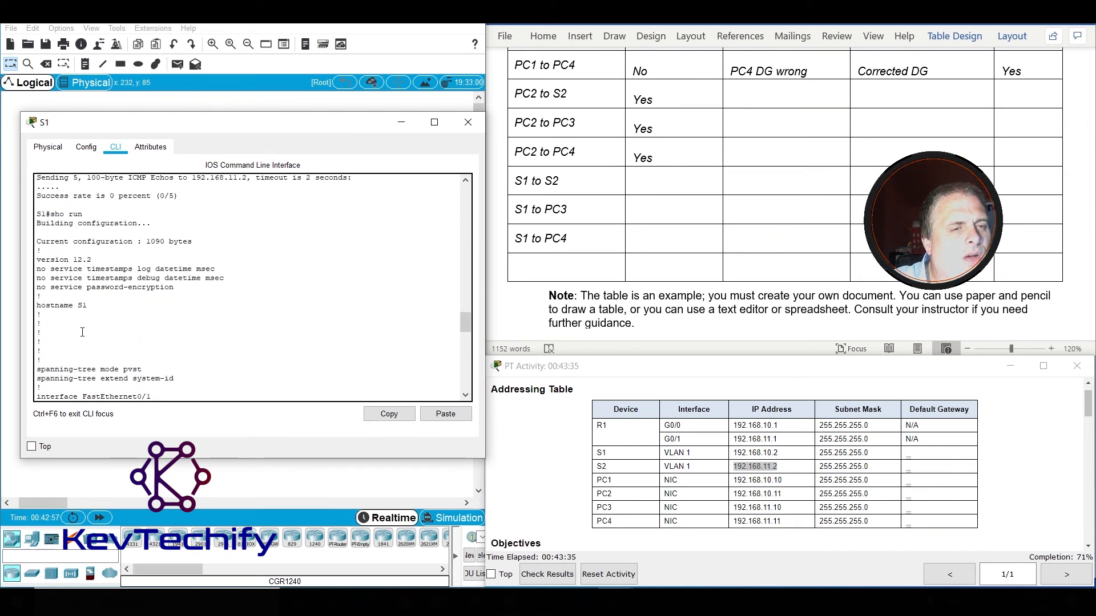
pyautogui.scroll(-5, 86, 322)
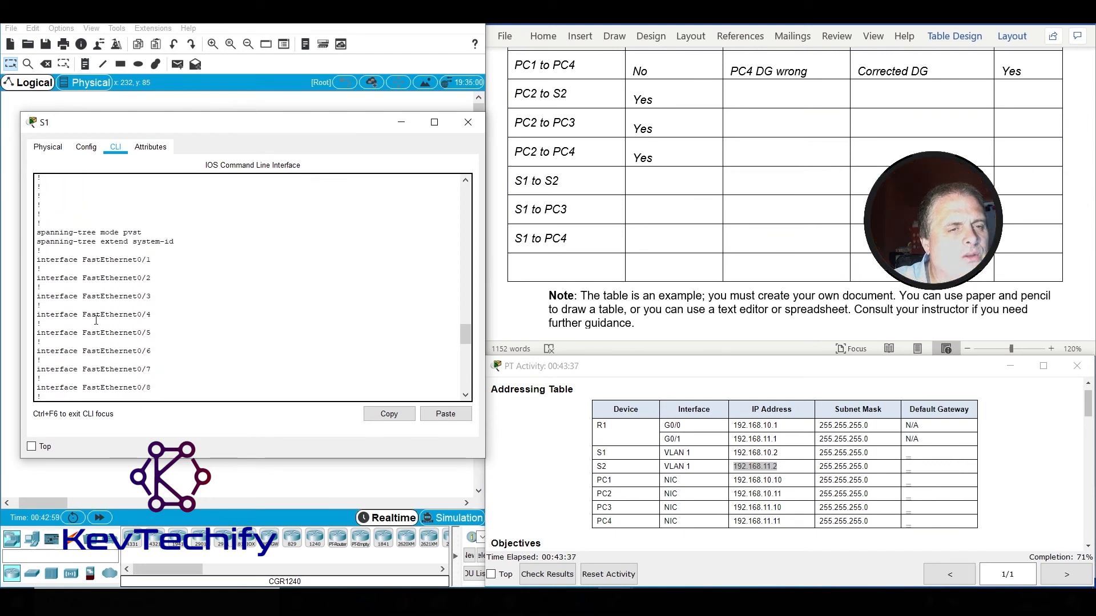
pyautogui.scroll(-12, 96, 320)
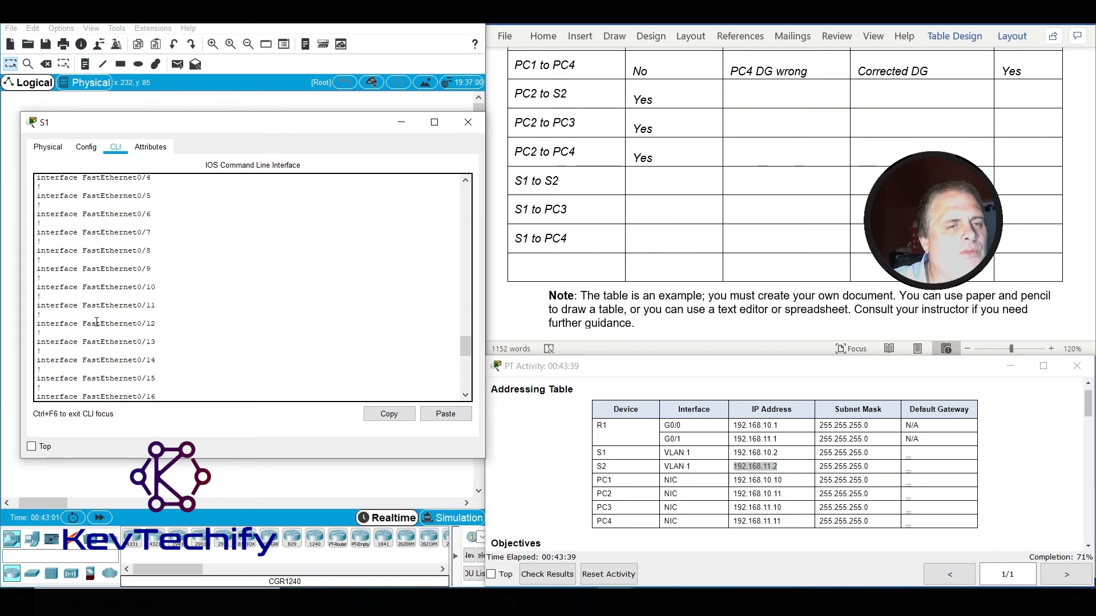
# Return to S1's prompt and enter global configuration mode with config t.
pyautogui.click(147, 395)
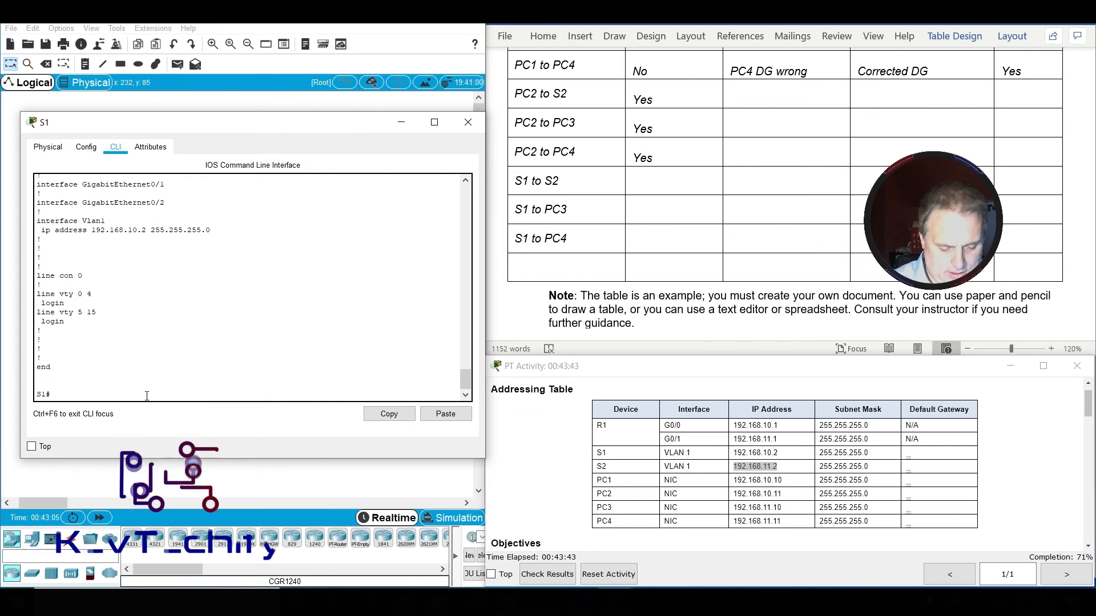
pyautogui.write('com')
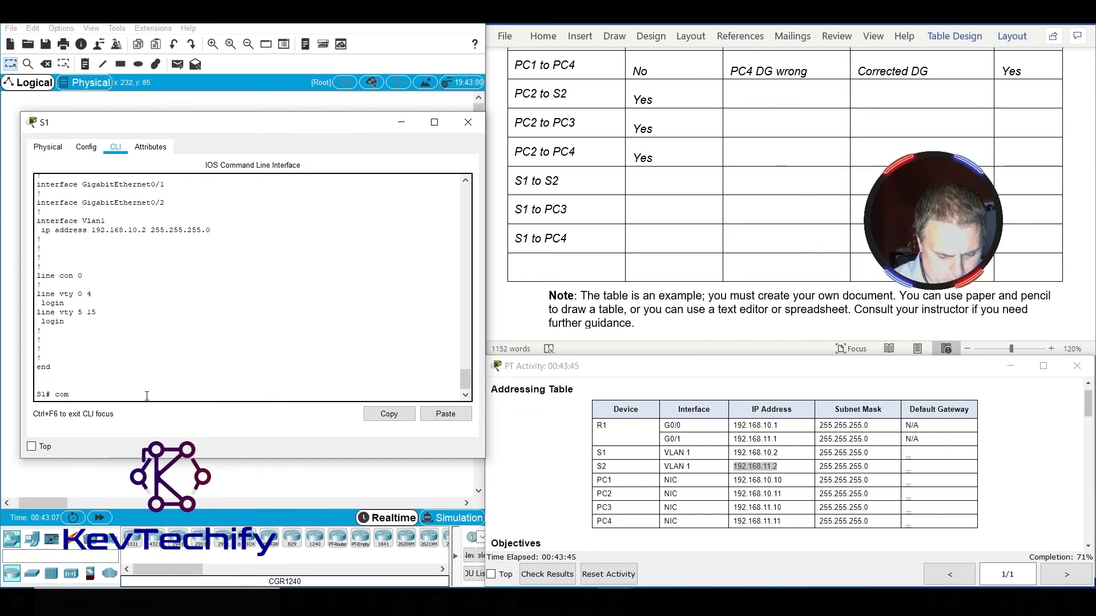
pyautogui.write('fig t')
pyautogui.press('Return')
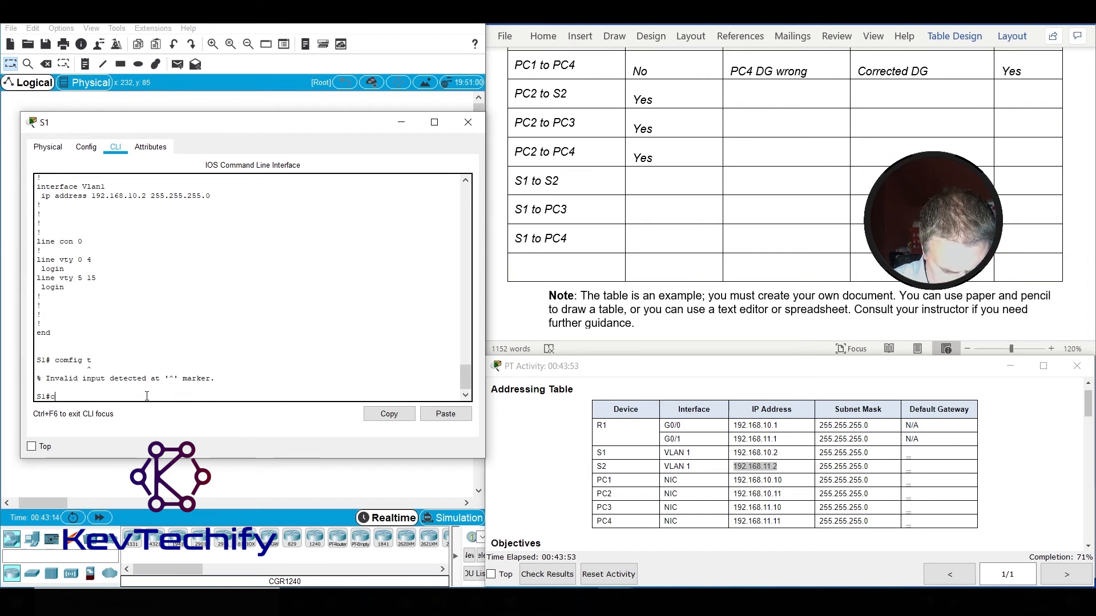
pyautogui.write('config t')
pyautogui.press('Return')
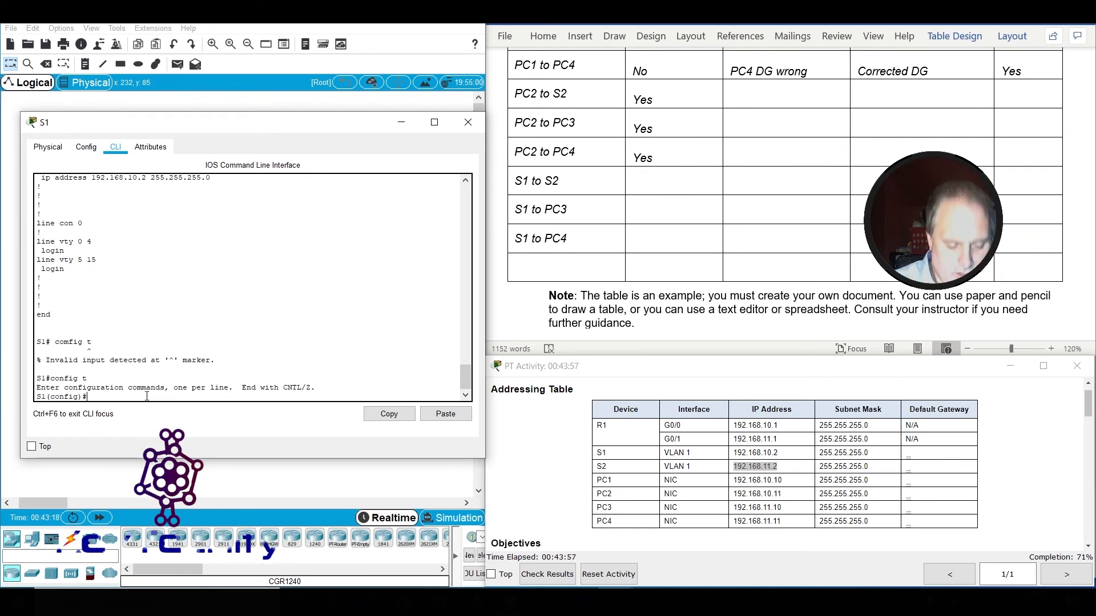
# List the ip command options in S1's global configuration mode and find the default-gateway entry.
pyautogui.write('ip ')
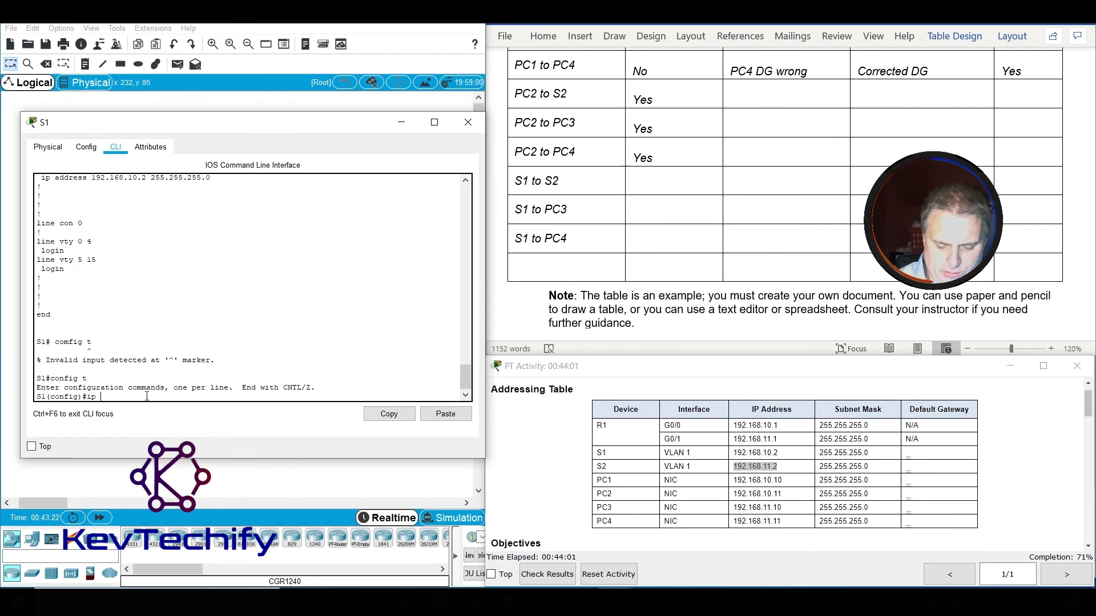
pyautogui.write('?')
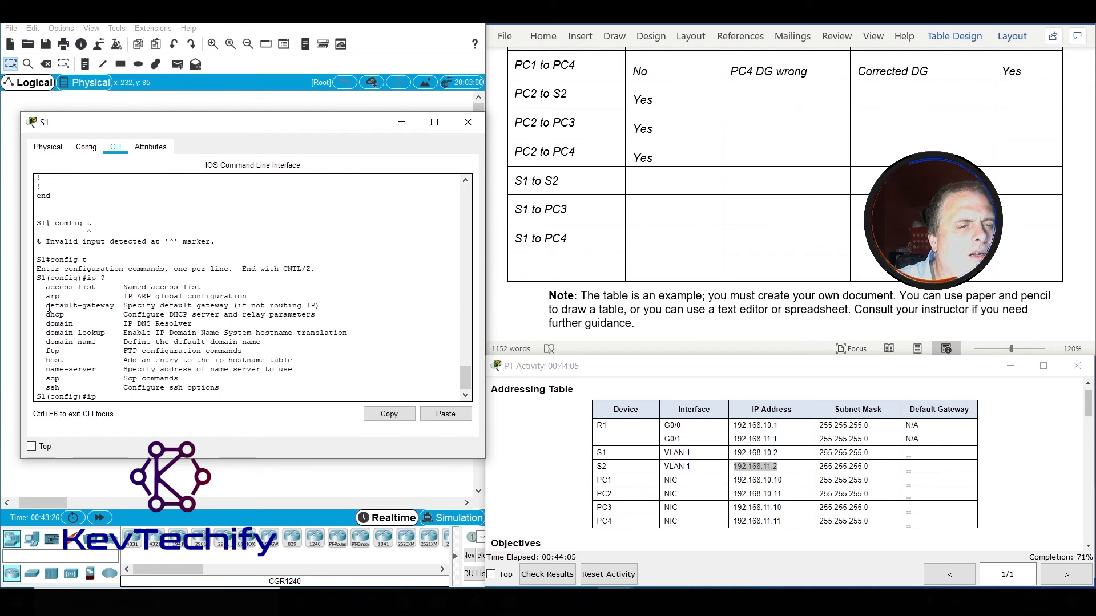
pyautogui.moveTo(201, 308); pyautogui.dragTo(309, 309)
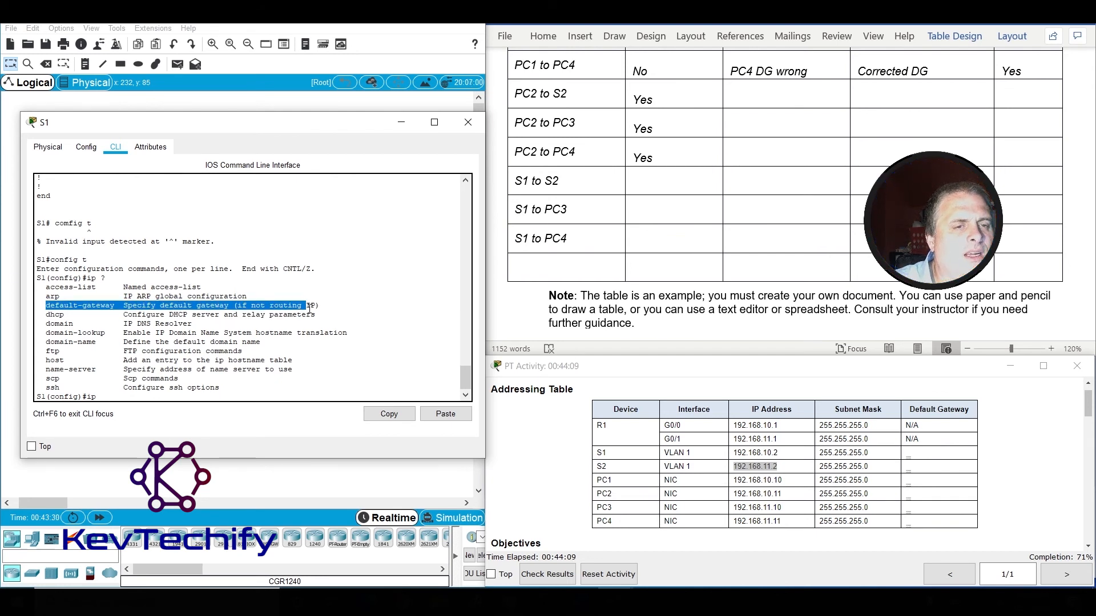
pyautogui.click(124, 396)
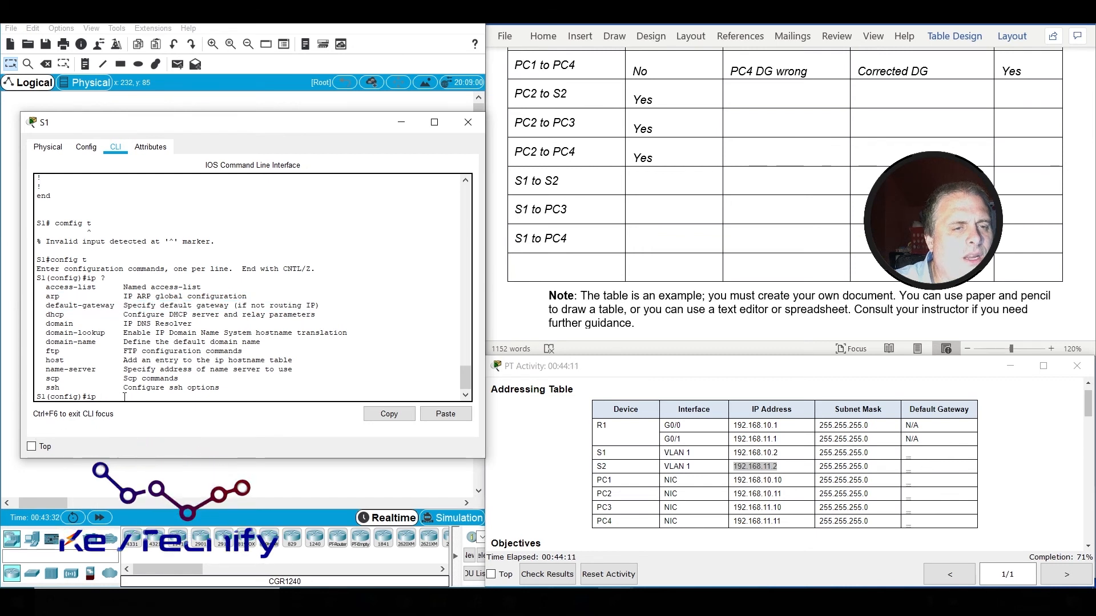
# Check the ip default-gateway syntax and S1's entry in Word's Addressing Table, and set S1's default gateway to 192.168.10.1.
pyautogui.write('def')
pyautogui.press('Tab')
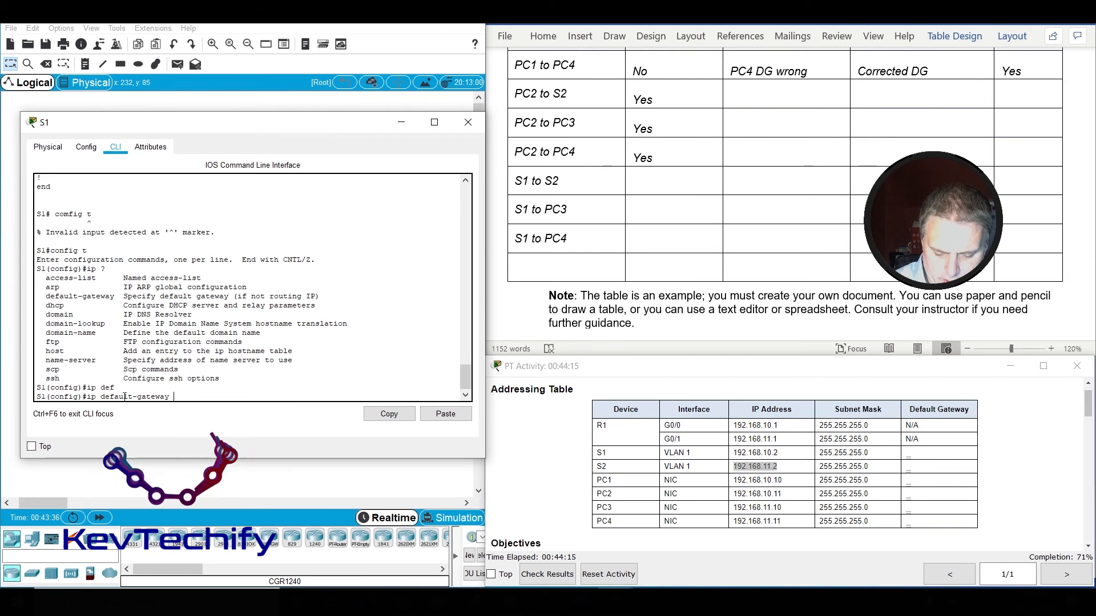
pyautogui.write('?')
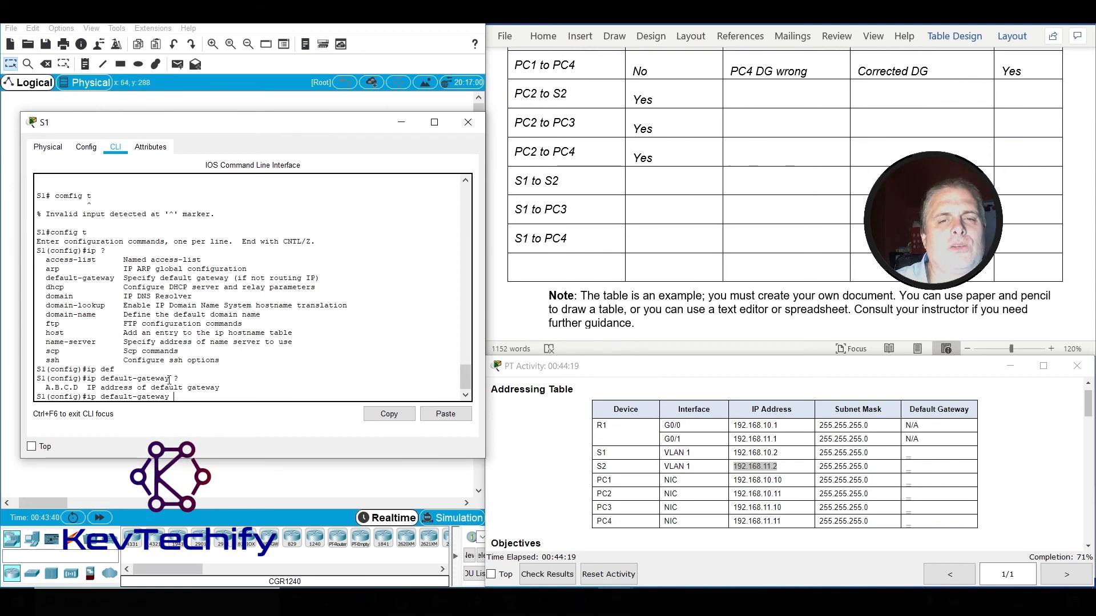
pyautogui.scroll(10, 816, 234)
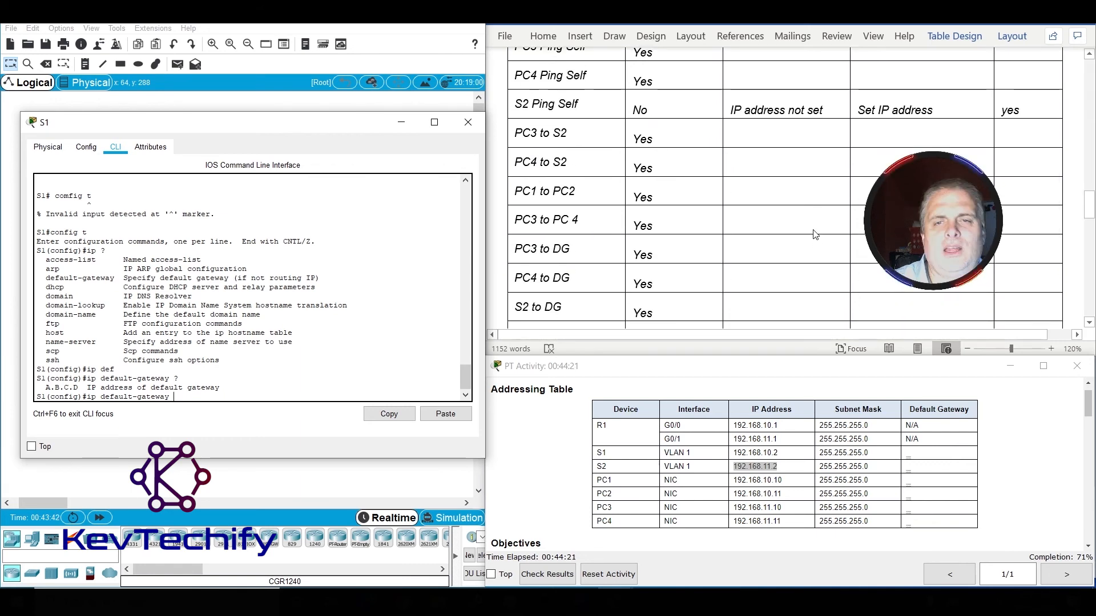
pyautogui.scroll(-5, 824, 230)
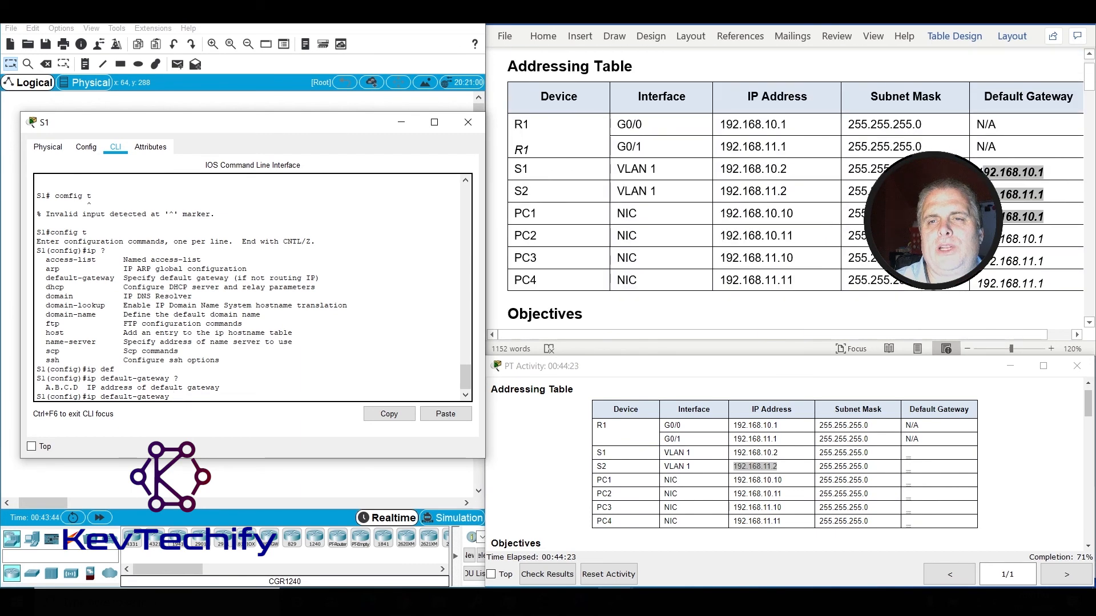
pyautogui.click(512, 172)
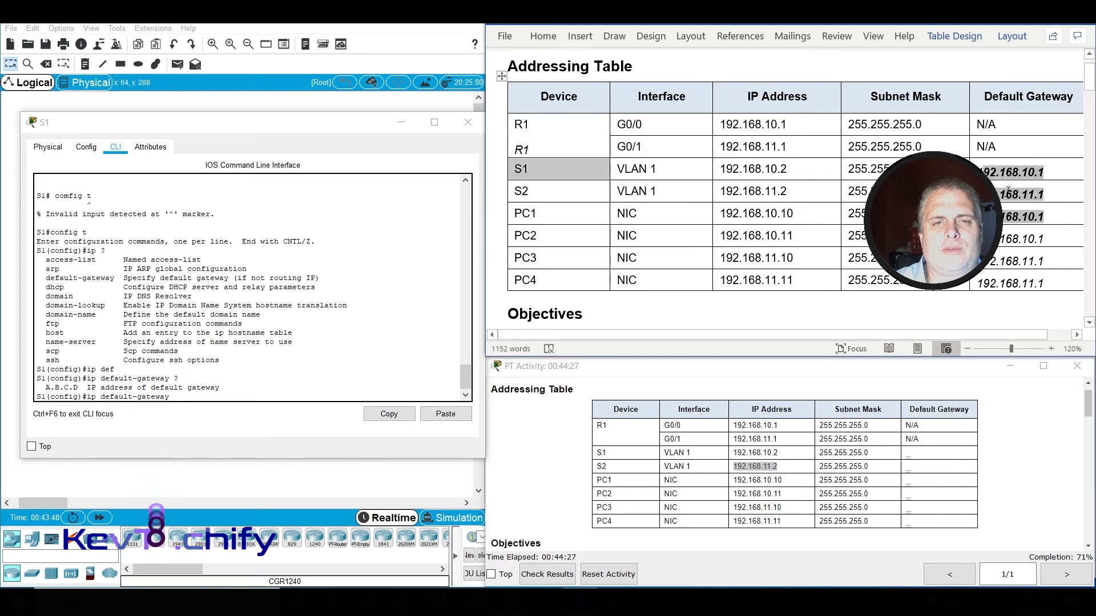
pyautogui.click(975, 172)
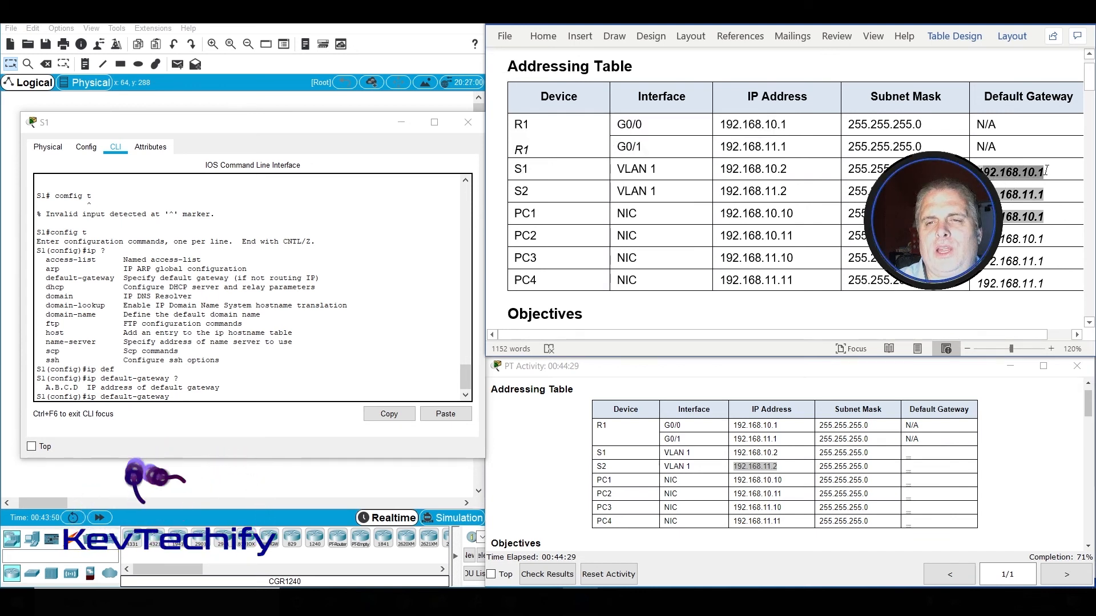
pyautogui.click(196, 399)
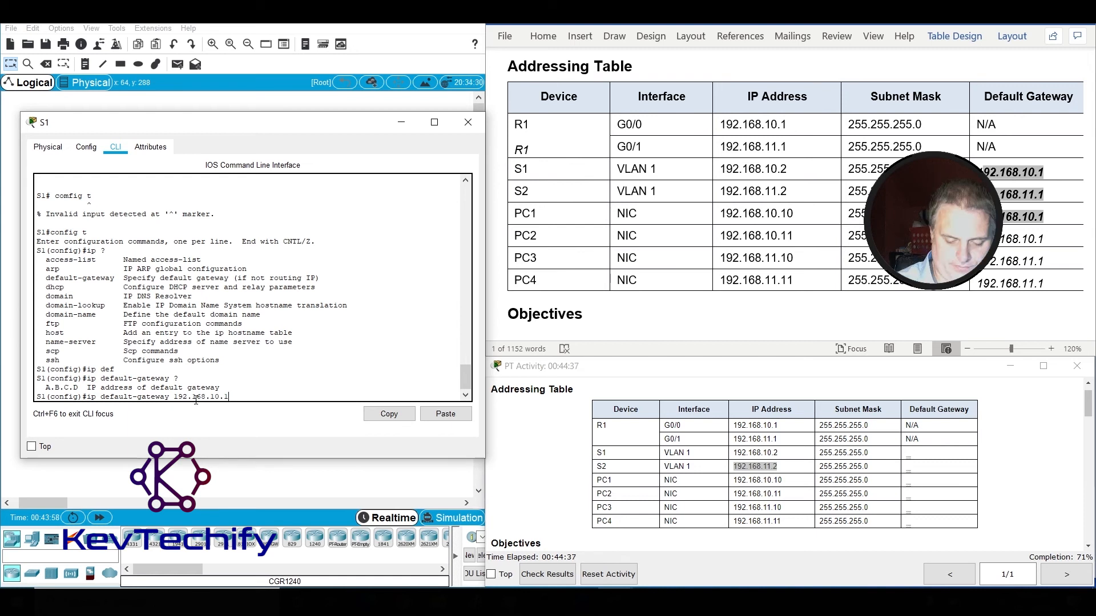
pyautogui.press('Return')
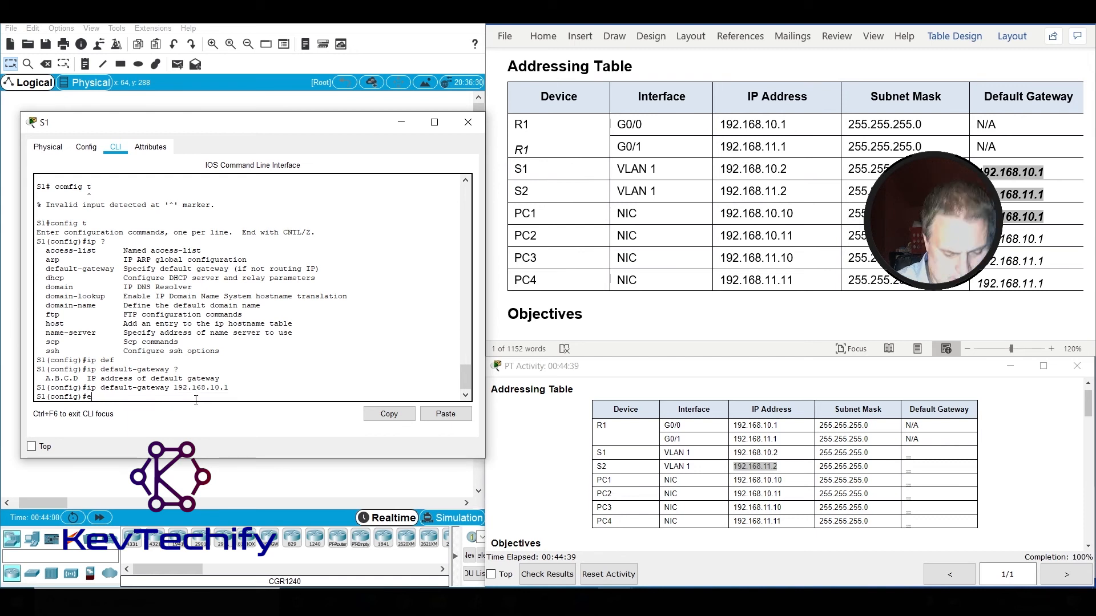
# Leave S1's global configuration mode with exit and return to the privileged EXEC prompt.
pyautogui.write('exit')
pyautogui.press('Return')
pyautogui.press('Return')
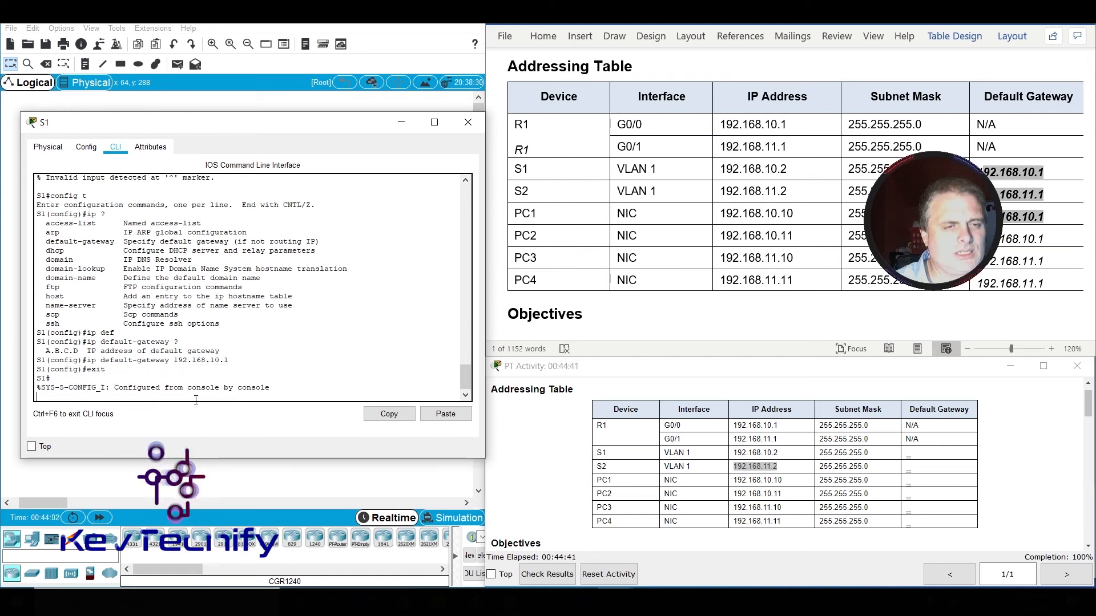
pyautogui.press('Return')
pyautogui.press('Return')
pyautogui.press('Return')
pyautogui.press('Return')
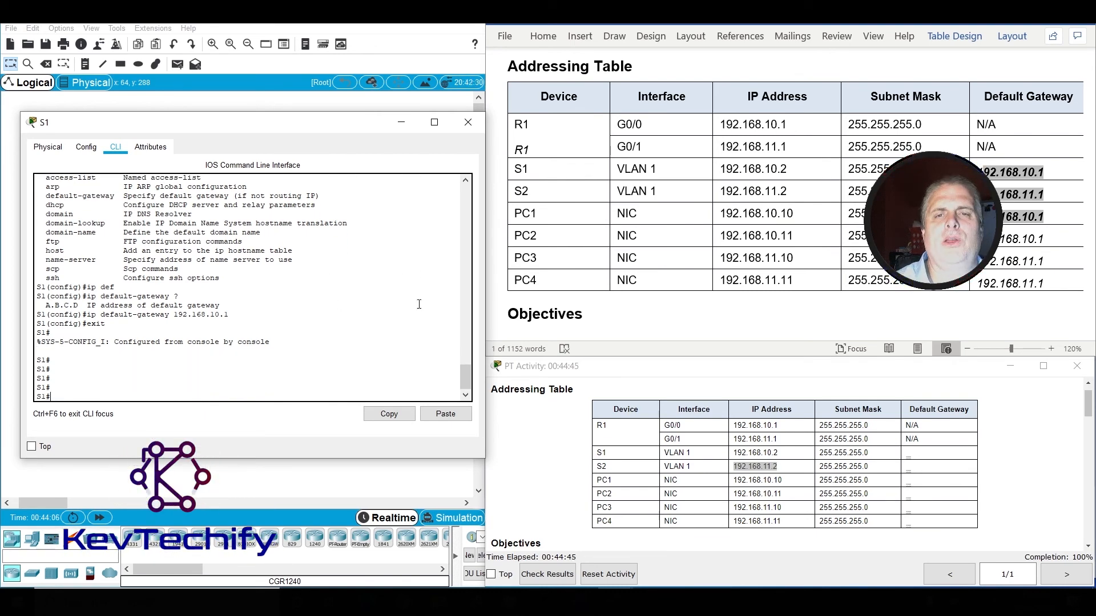
# Document the S1 to S2 test in Word's verification table as No, with issue "No DG Specified" and solution "Set DG".
pyautogui.scroll(-15, 833, 206)
pyautogui.scroll(-15, 833, 206)
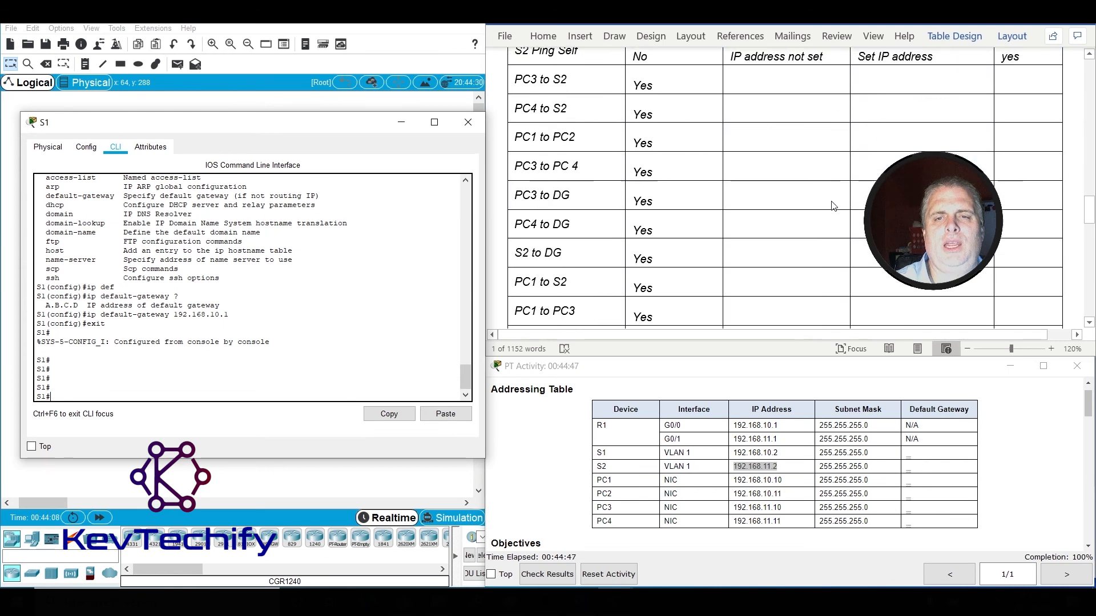
pyautogui.scroll(-3, 833, 206)
pyautogui.click(680, 182)
pyautogui.write('No')
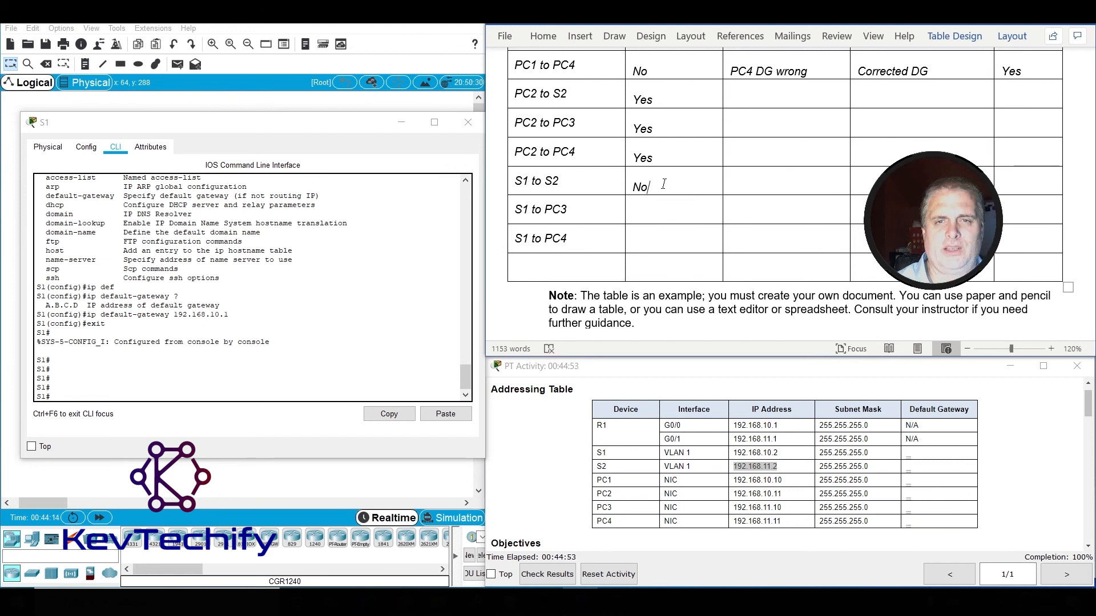
pyautogui.write('No DG ')
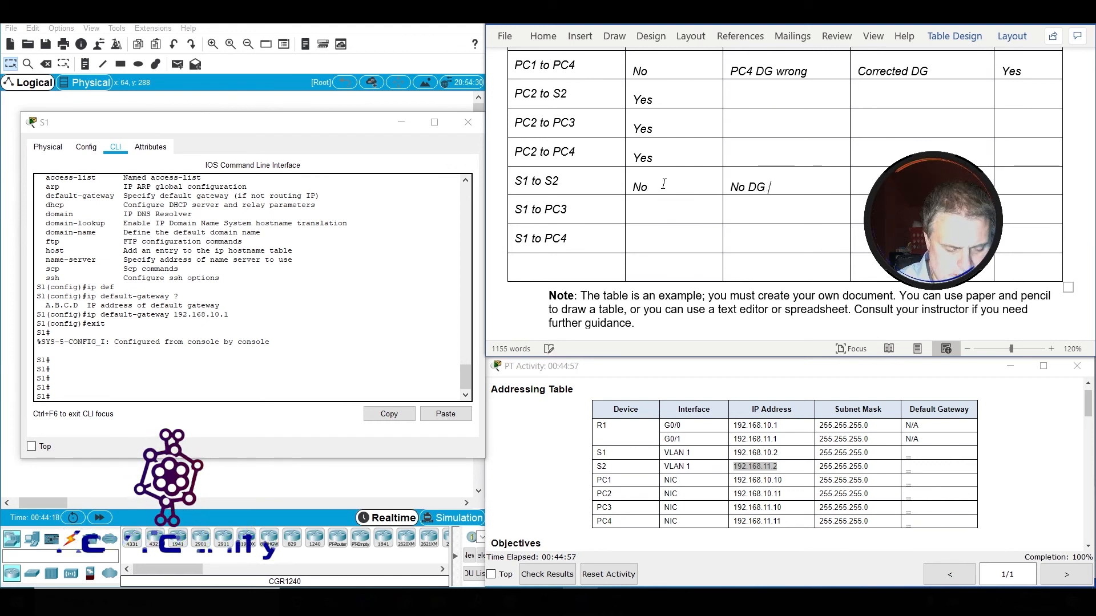
pyautogui.write('Spec')
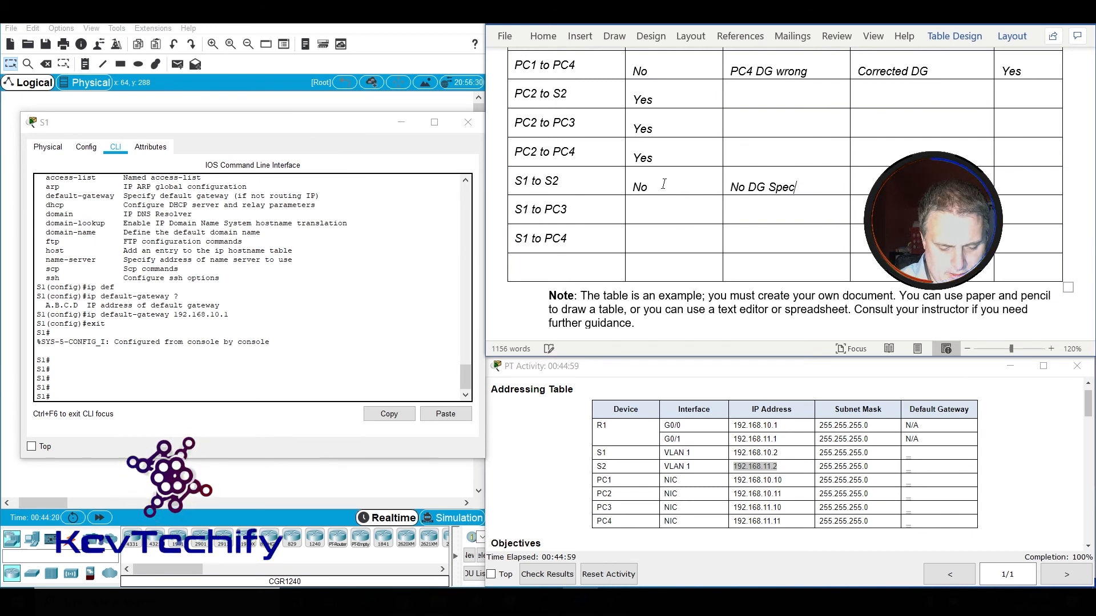
pyautogui.write('ified')
pyautogui.press('Tab')
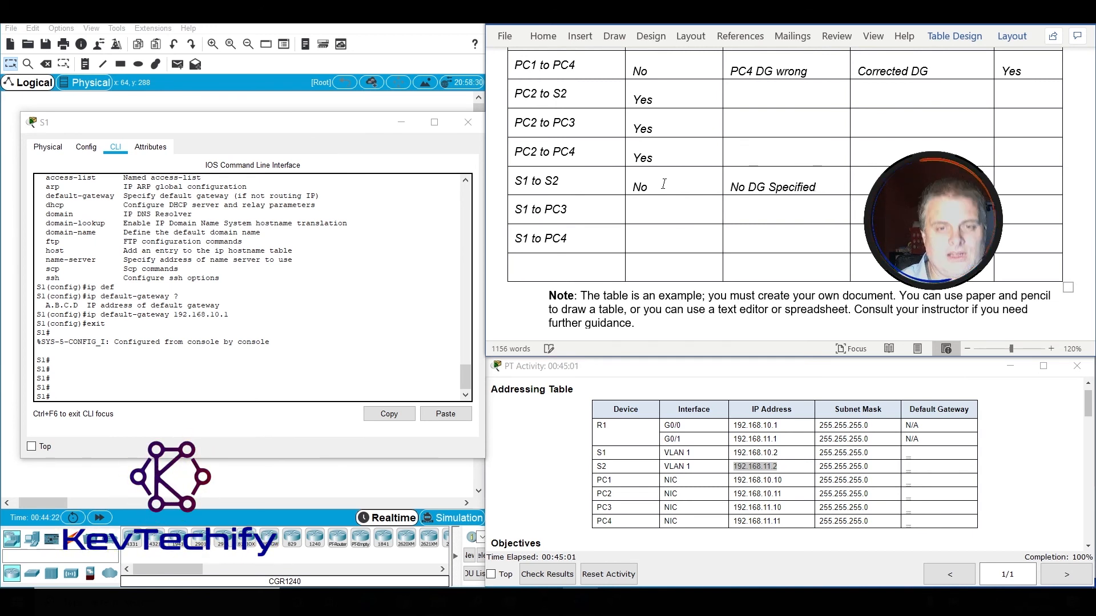
pyautogui.write('Set DG')
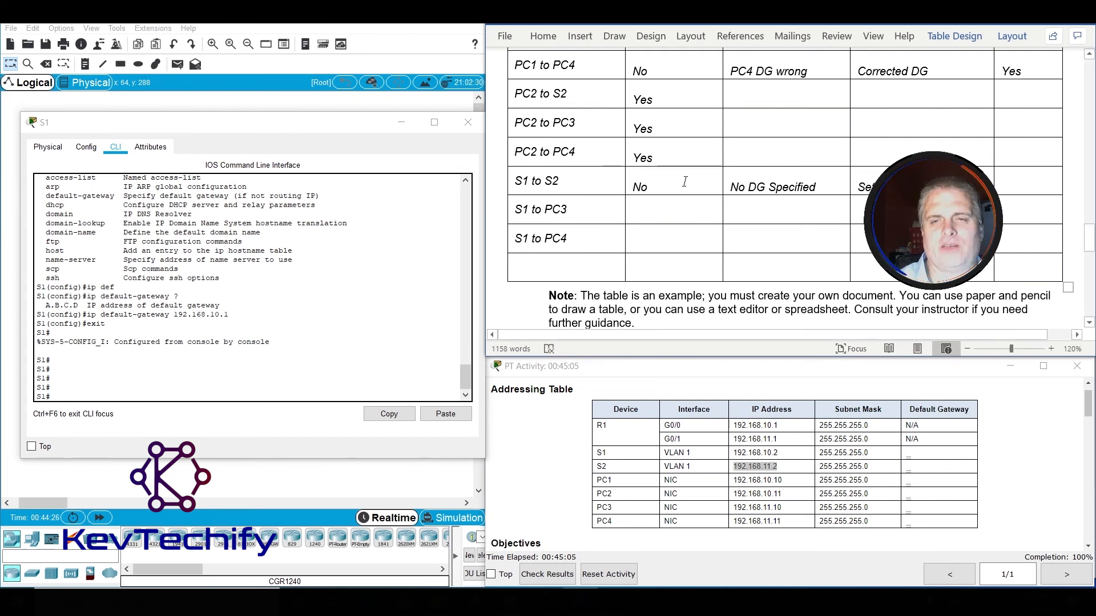
# Ping S2 at 192.168.11.2 from S1 and enter Yes as Verified for the S1 to S2 test in Word.
pyautogui.click(150, 371)
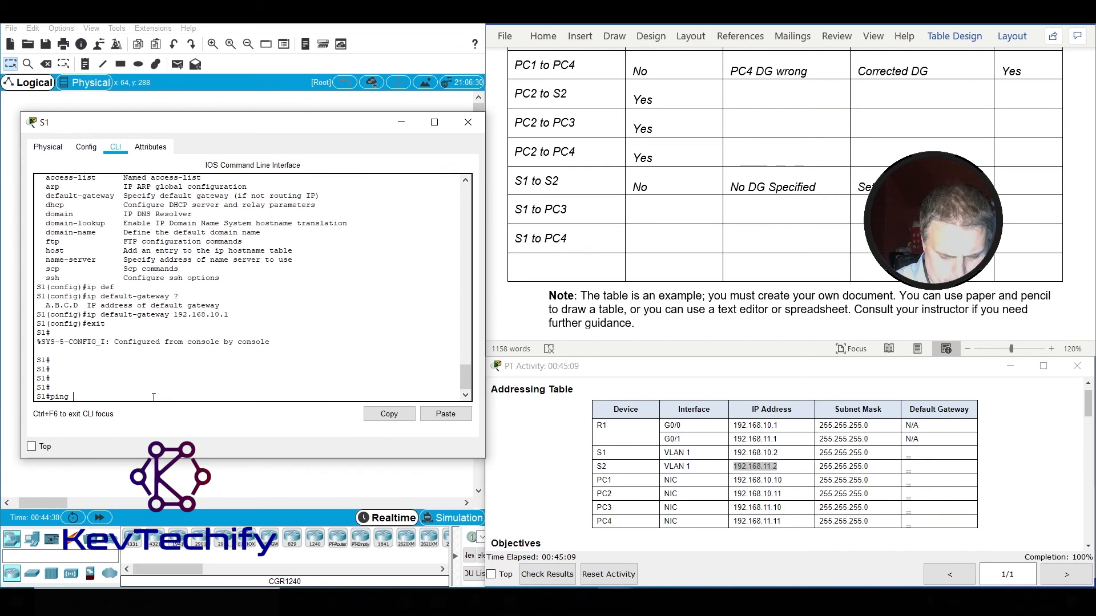
pyautogui.click(749, 465)
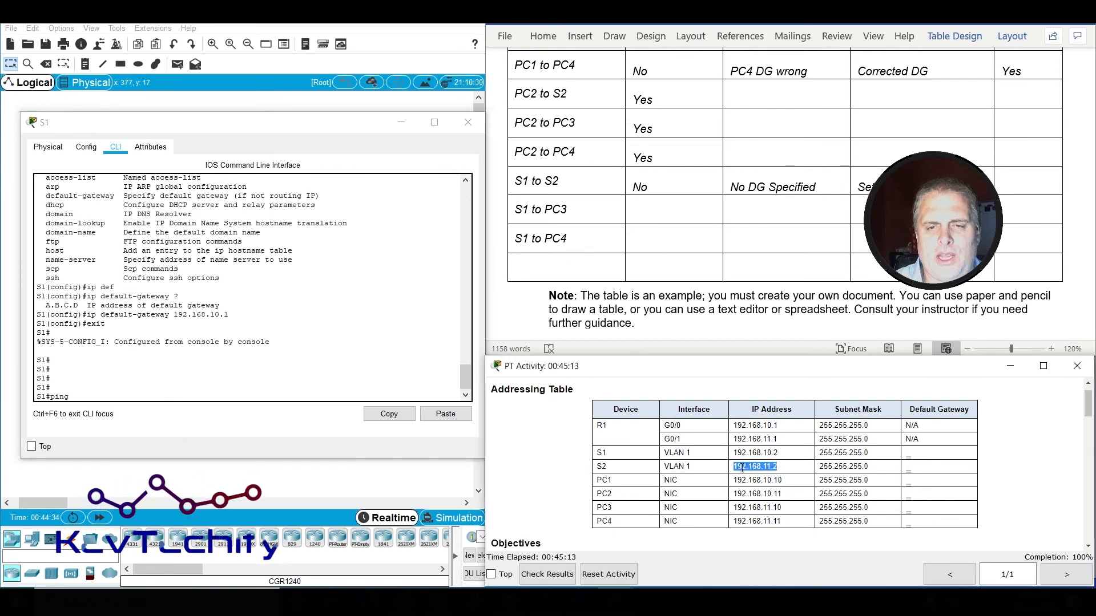
pyautogui.click(181, 393)
pyautogui.write('192.168.11.2')
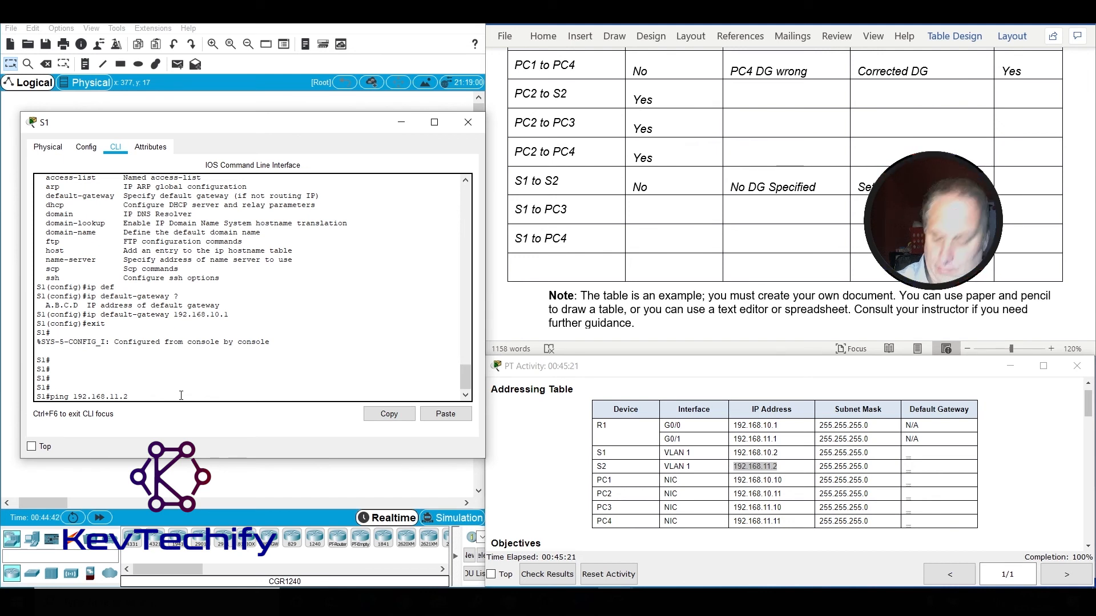
pyautogui.press('Return')
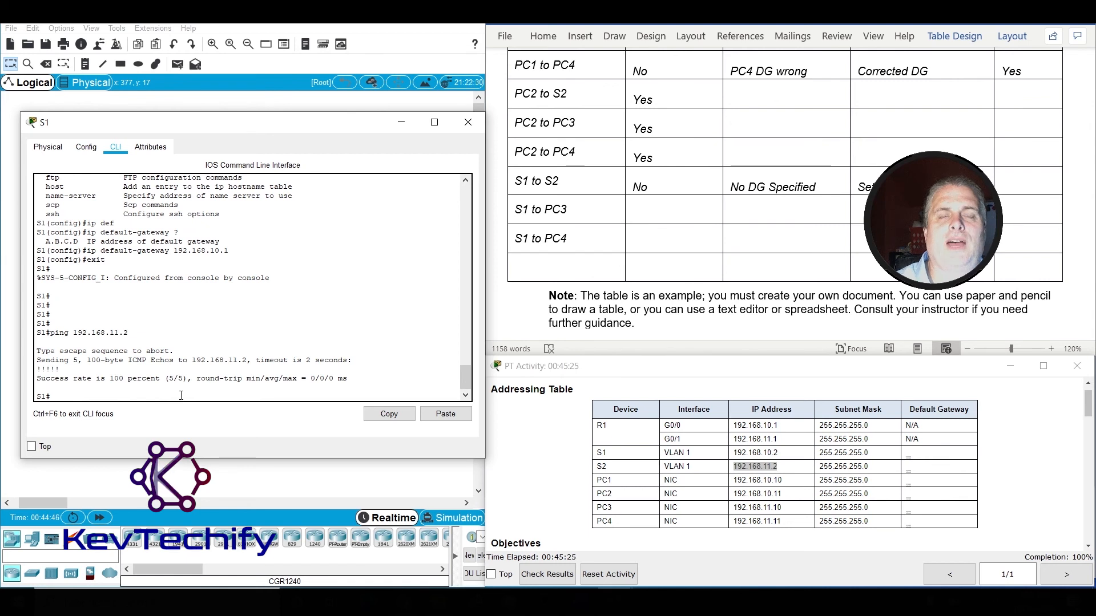
pyautogui.click(1015, 185)
pyautogui.write('Yes')
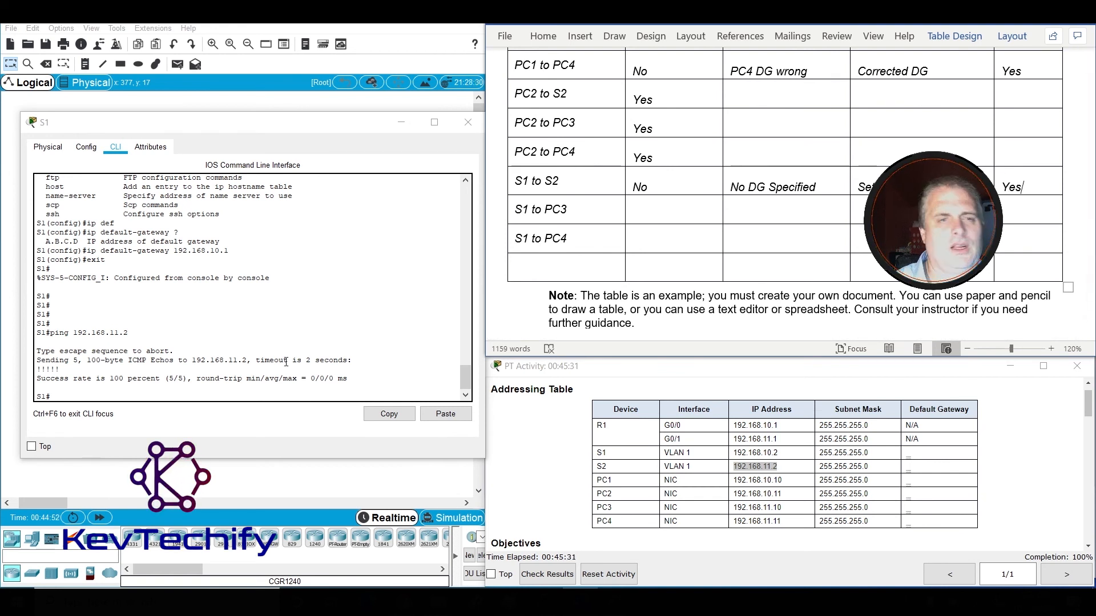
# Look up PC3's address in the PT Activity Addressing Table and ping 192.168.11.10 from S1.
pyautogui.click(242, 393)
pyautogui.press('Return')
pyautogui.press('Return')
pyautogui.press('Return')
pyautogui.press('Return')
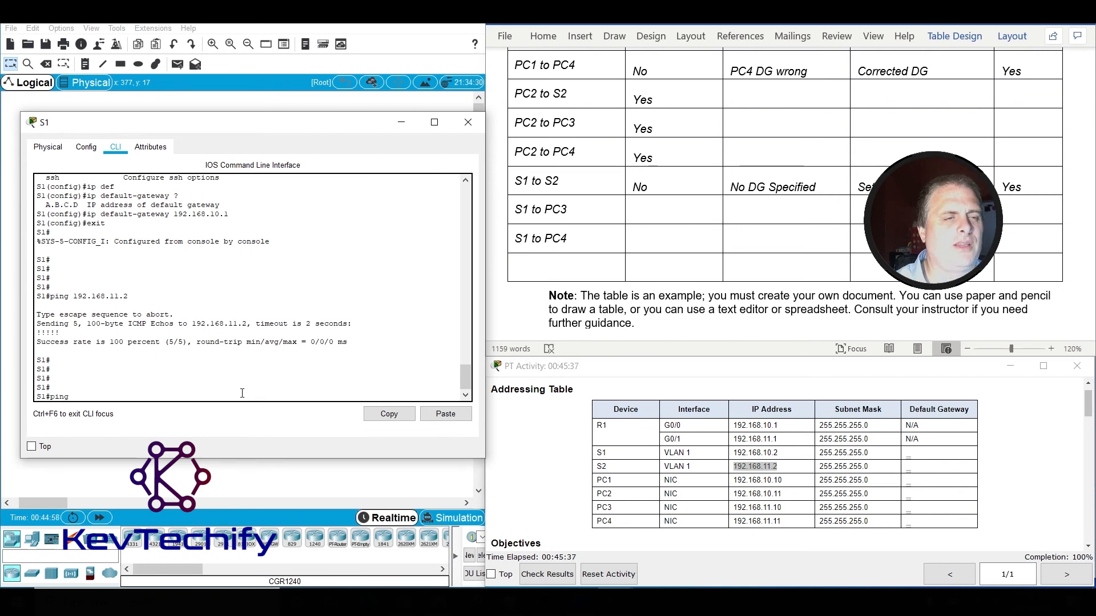
pyautogui.click(747, 518)
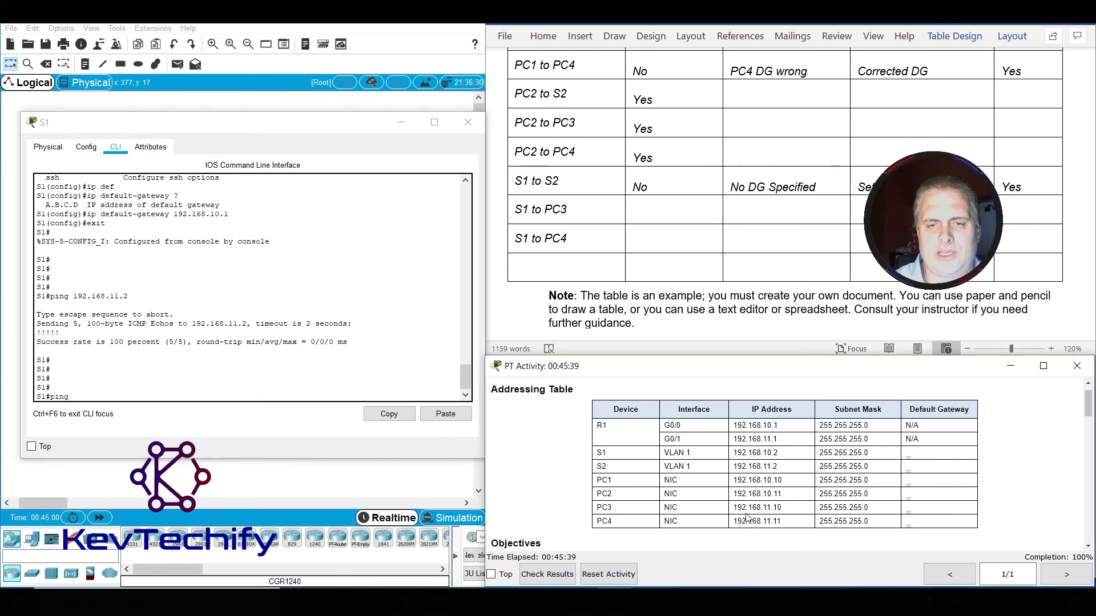
pyautogui.doubleClick(736, 507)
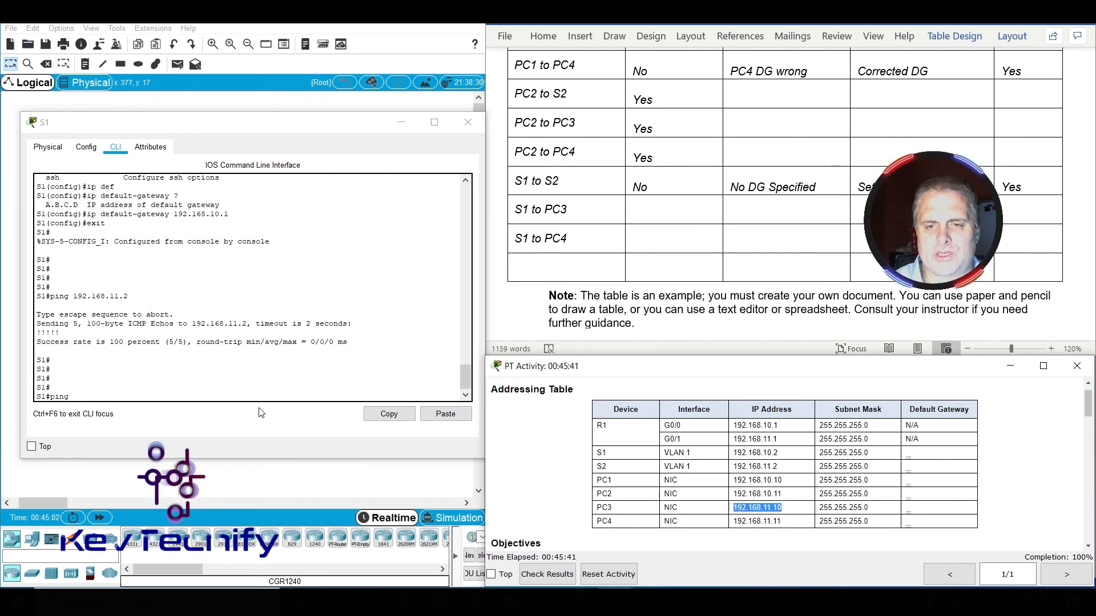
pyautogui.click(239, 396)
pyautogui.write('ping 192.')
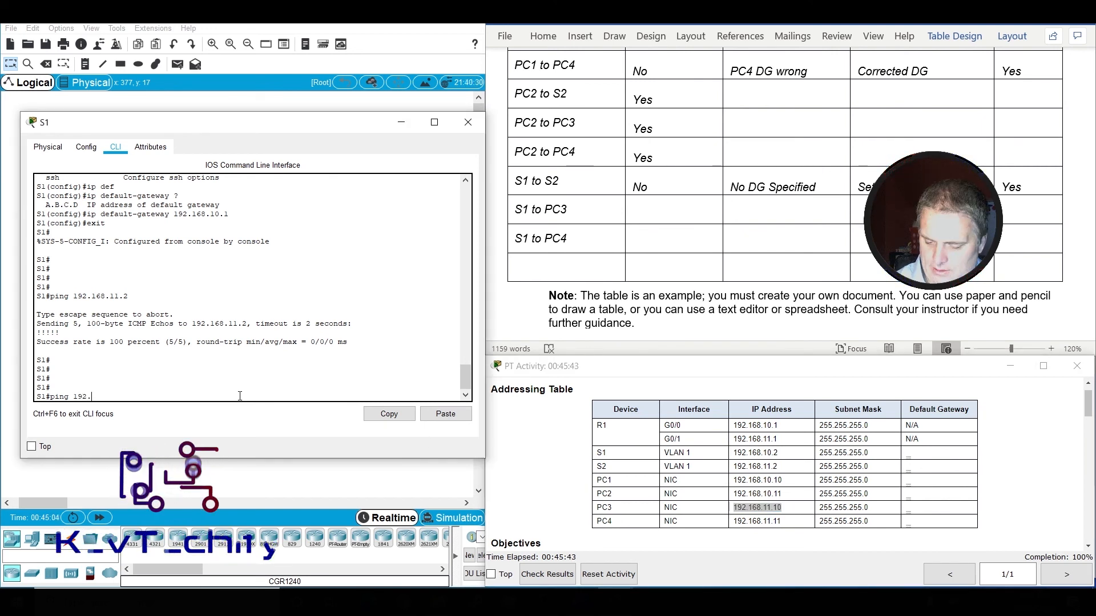
pyautogui.write('168.11.10')
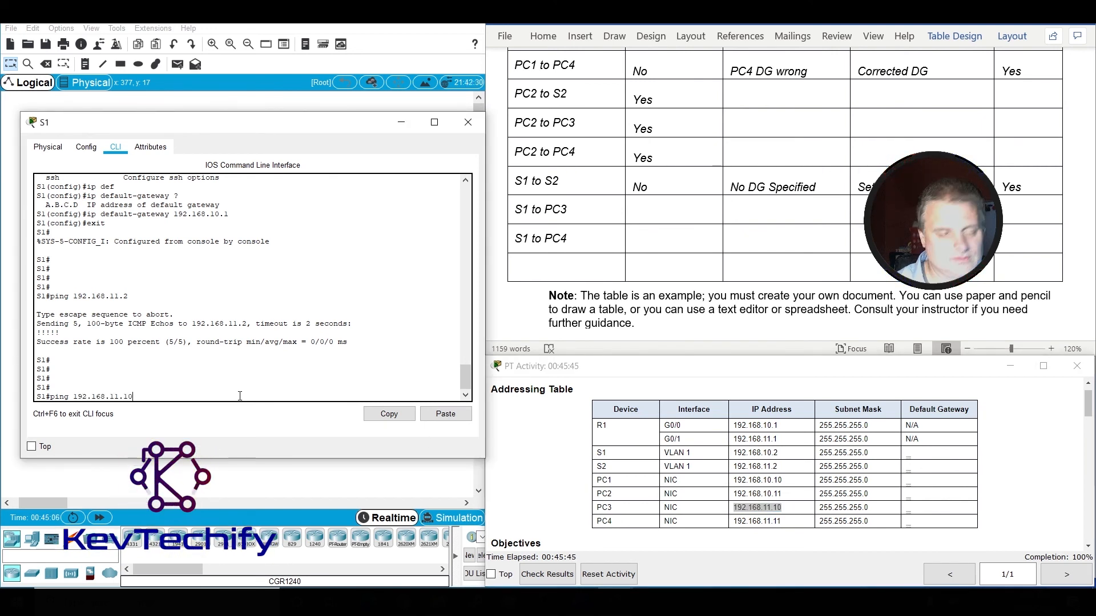
pyautogui.press('Return')
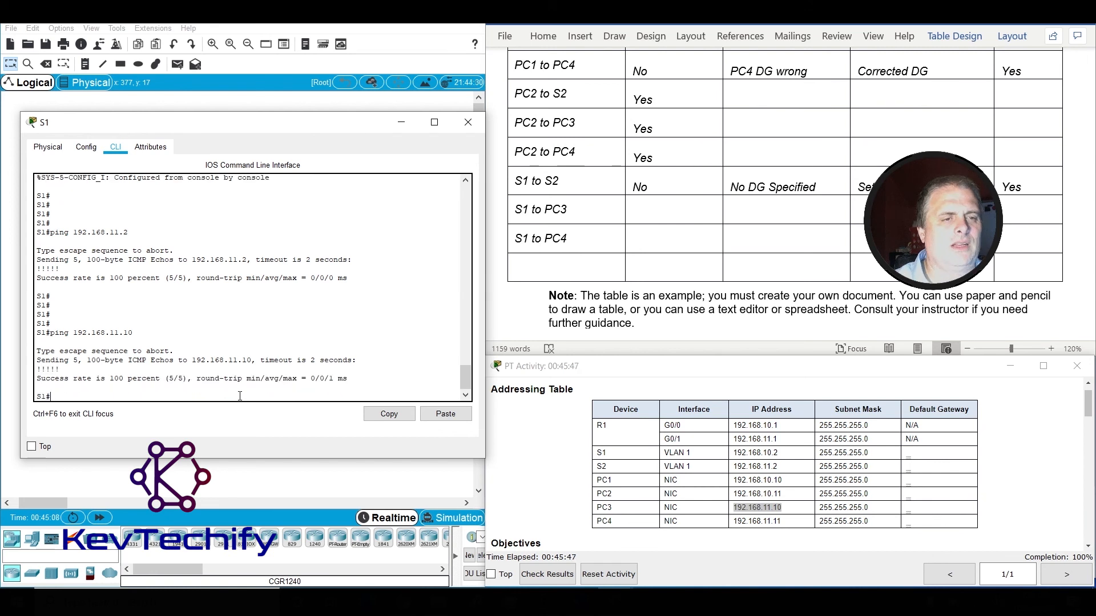
# Look up PC4's address in the PT Activity Addressing Table and ping 192.168.11.11 from S1.
pyautogui.press('Return')
pyautogui.press('Return')
pyautogui.press('Return')
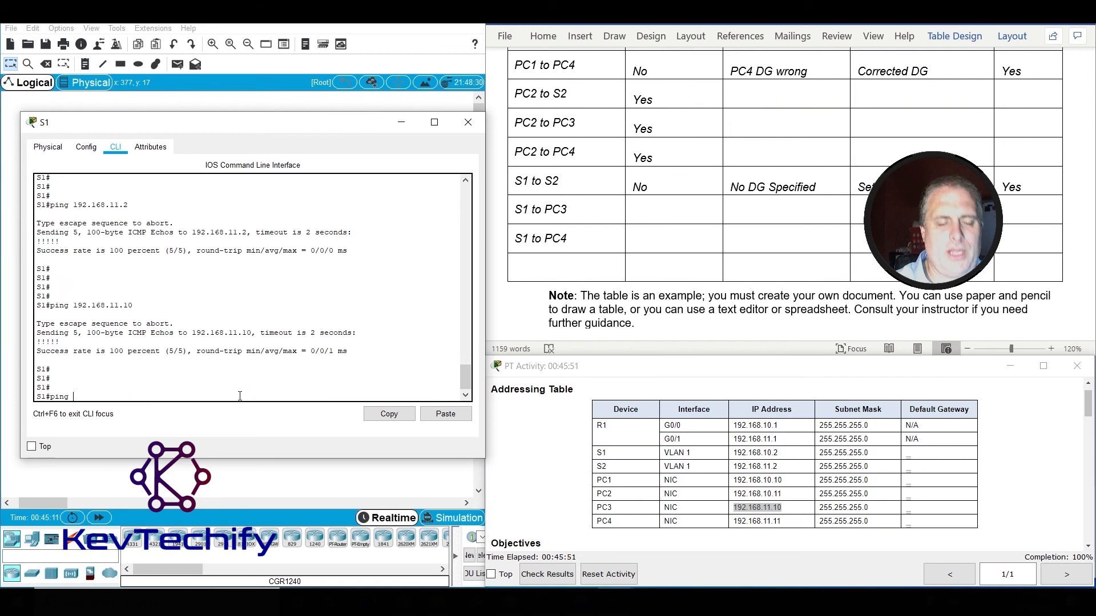
pyautogui.click(736, 520)
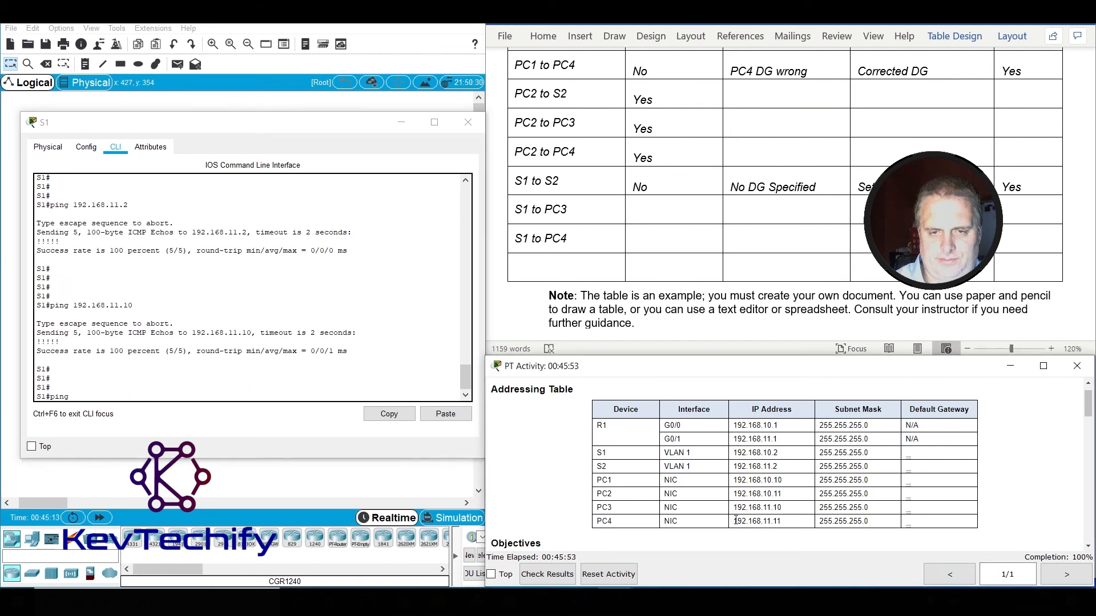
pyautogui.write('ping')
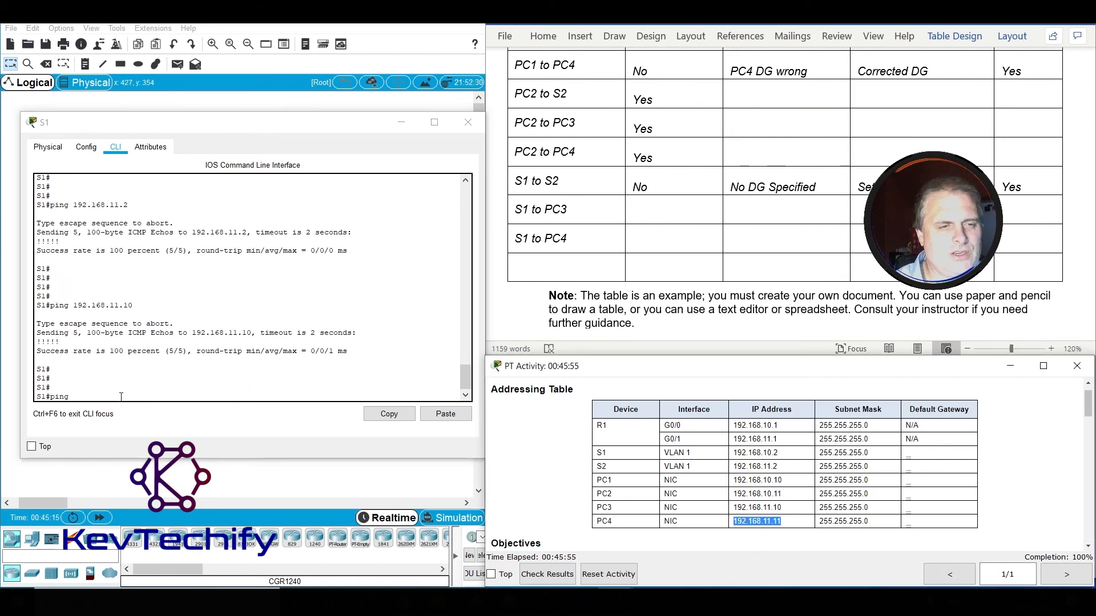
pyautogui.click(120, 396)
pyautogui.write('192.168.11.11')
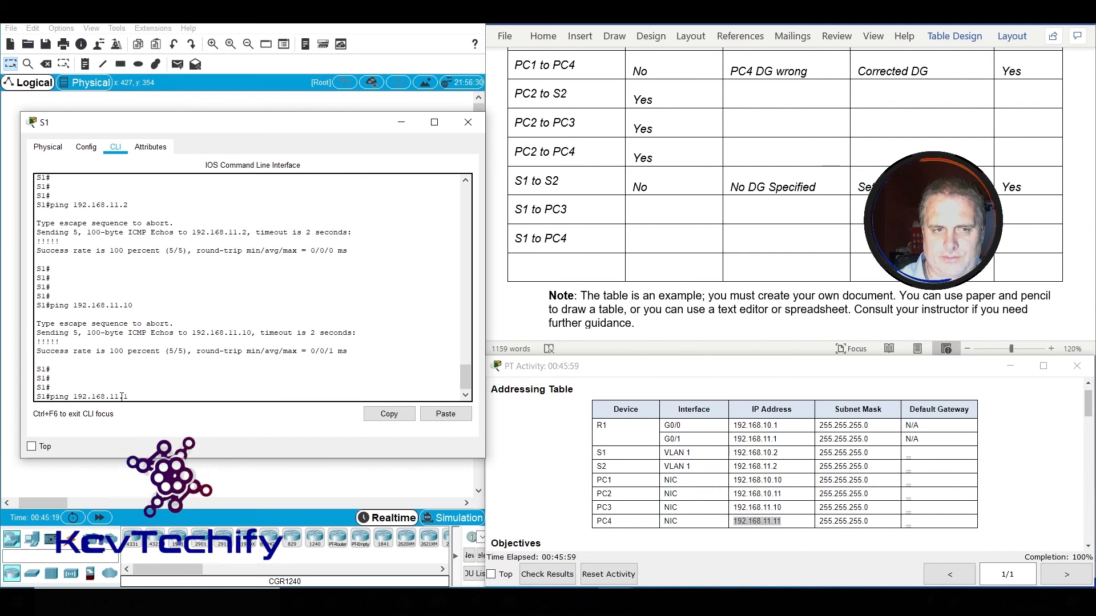
pyautogui.press('Return')
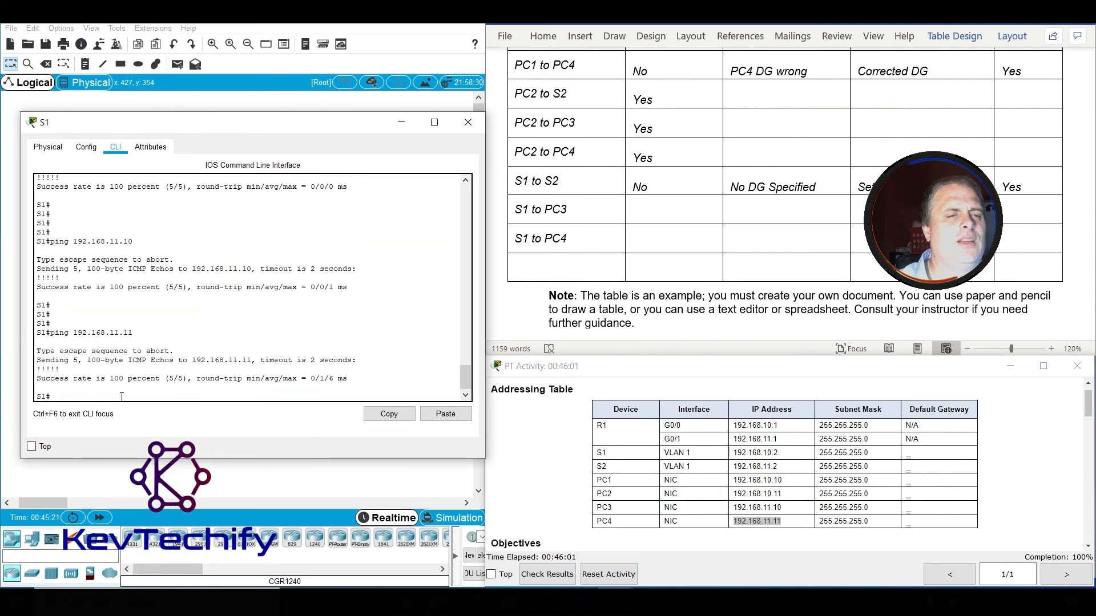
# Record Yes as the success result for the S1 to PC3 and S1 to PC4 tests in Word.
pyautogui.click(650, 215)
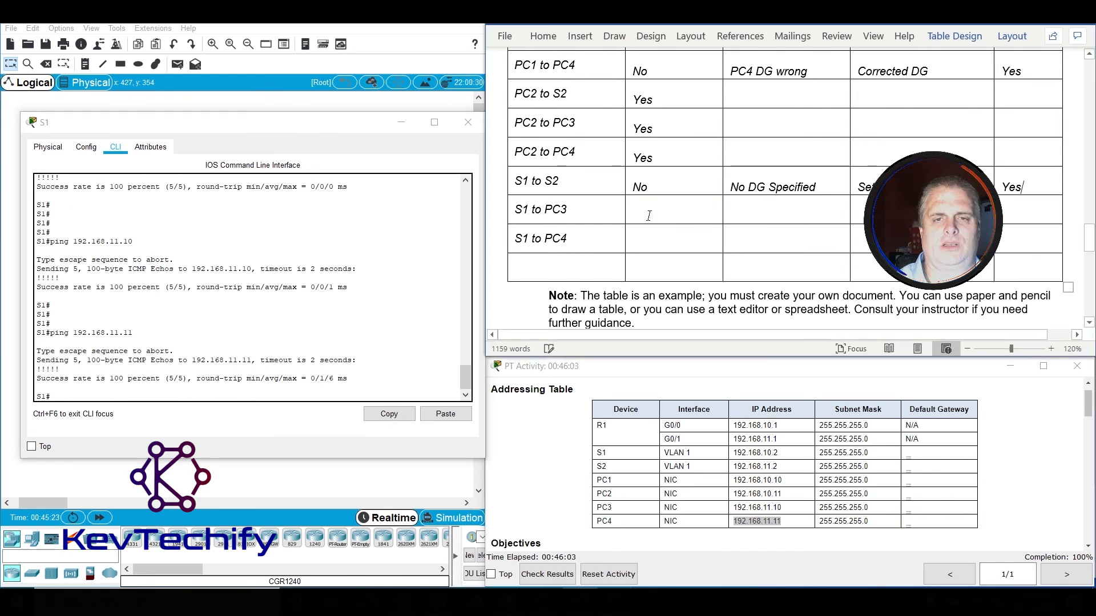
pyautogui.write('Yes')
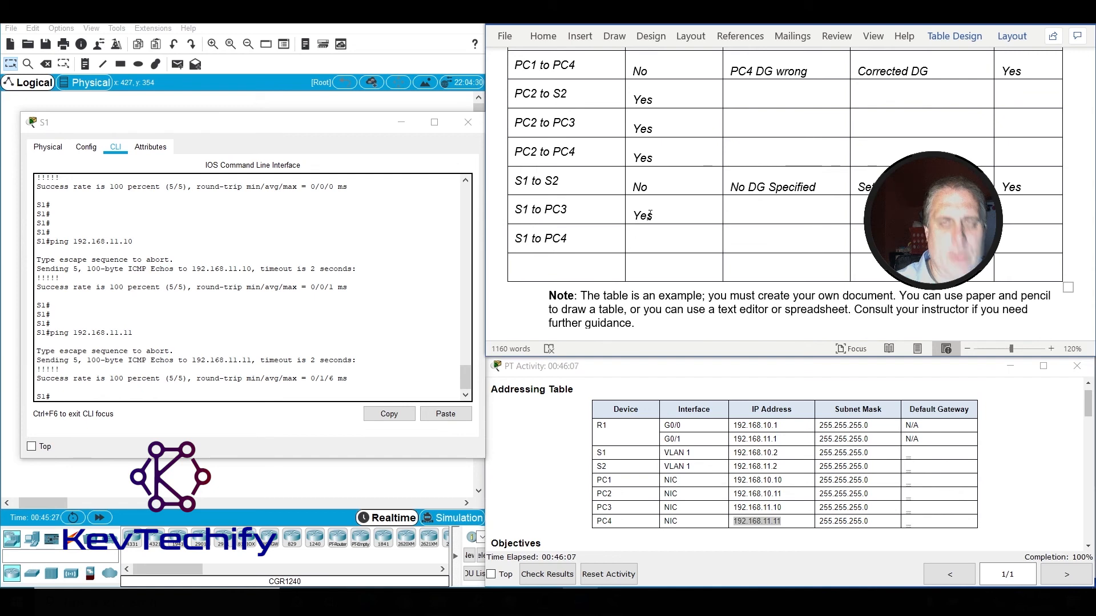
pyautogui.press('Down')
pyautogui.write('Y')
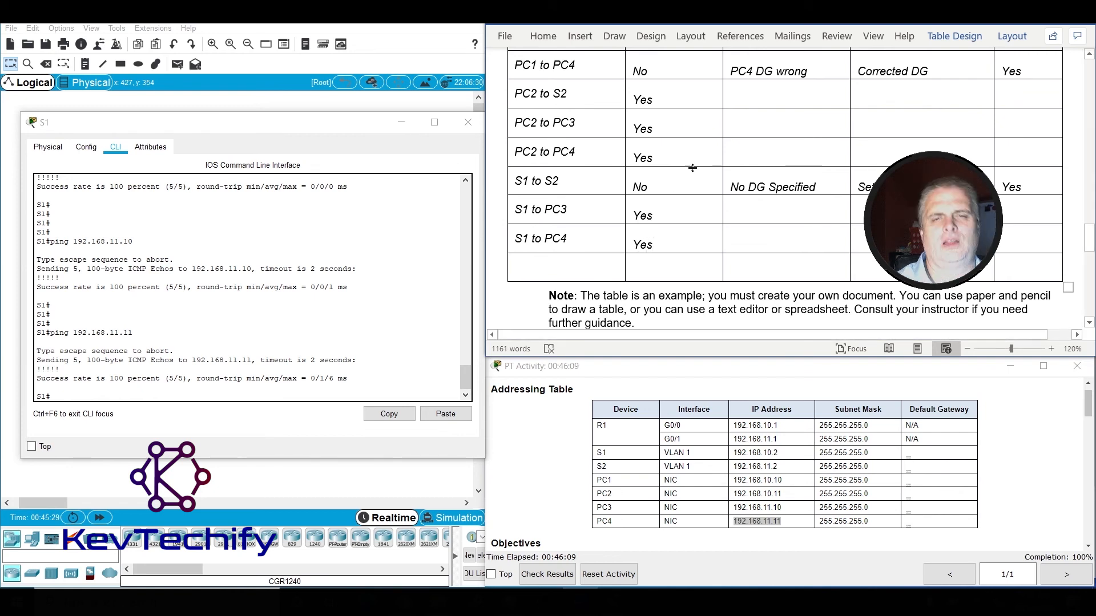
# Review the failed tests in the Word testing table, highlighting the PC1 Ping Self, S2 Ping Self and PC1 to PC4 rows.
pyautogui.scroll(5, 623, 165)
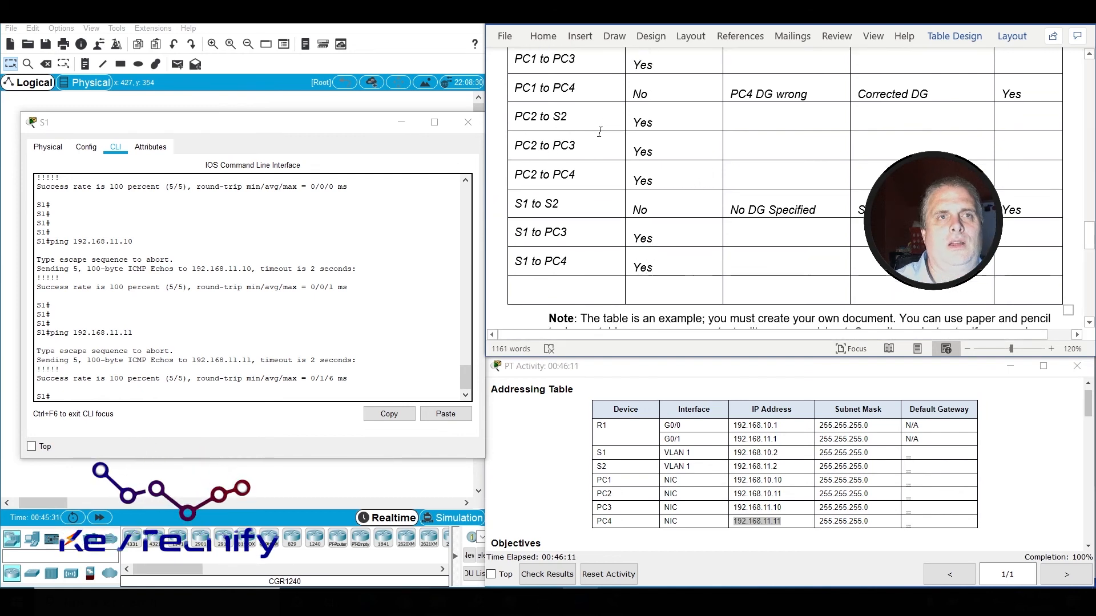
pyautogui.scroll(7, 623, 165)
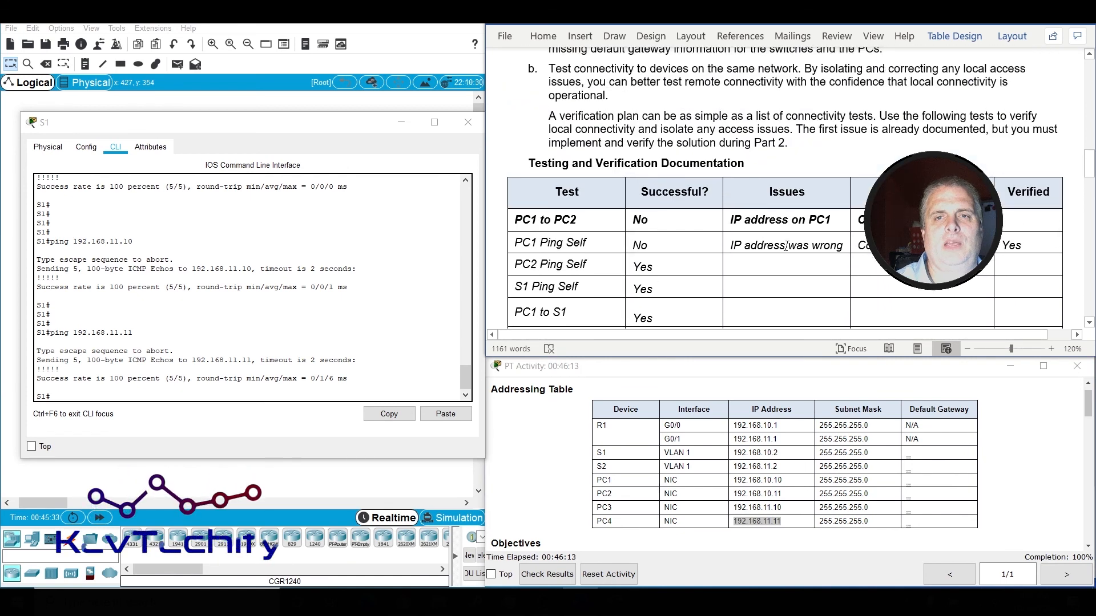
pyautogui.scroll(-1, 616, 181)
pyautogui.moveTo(614, 161); pyautogui.dragTo(844, 161)
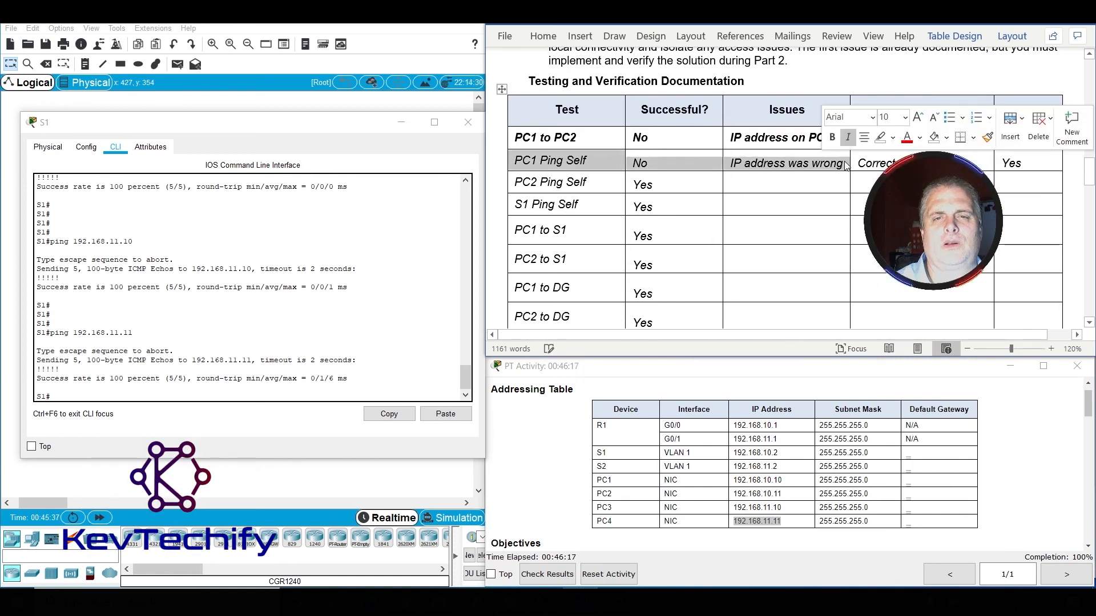
pyautogui.scroll(-3, 843, 161)
pyautogui.scroll(-2, 844, 161)
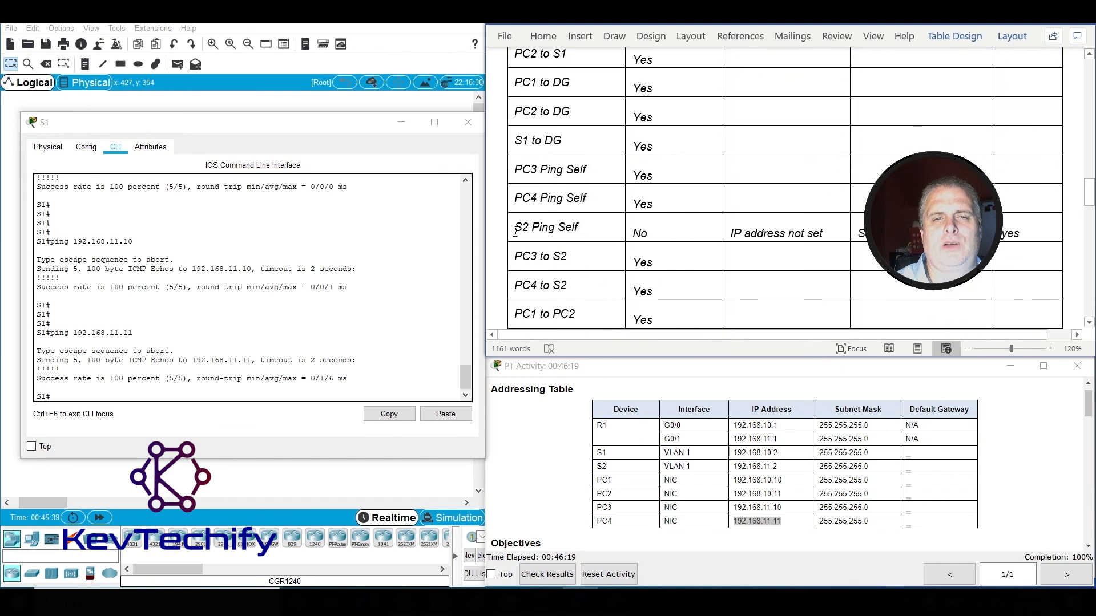
pyautogui.moveTo(519, 229); pyautogui.dragTo(827, 235)
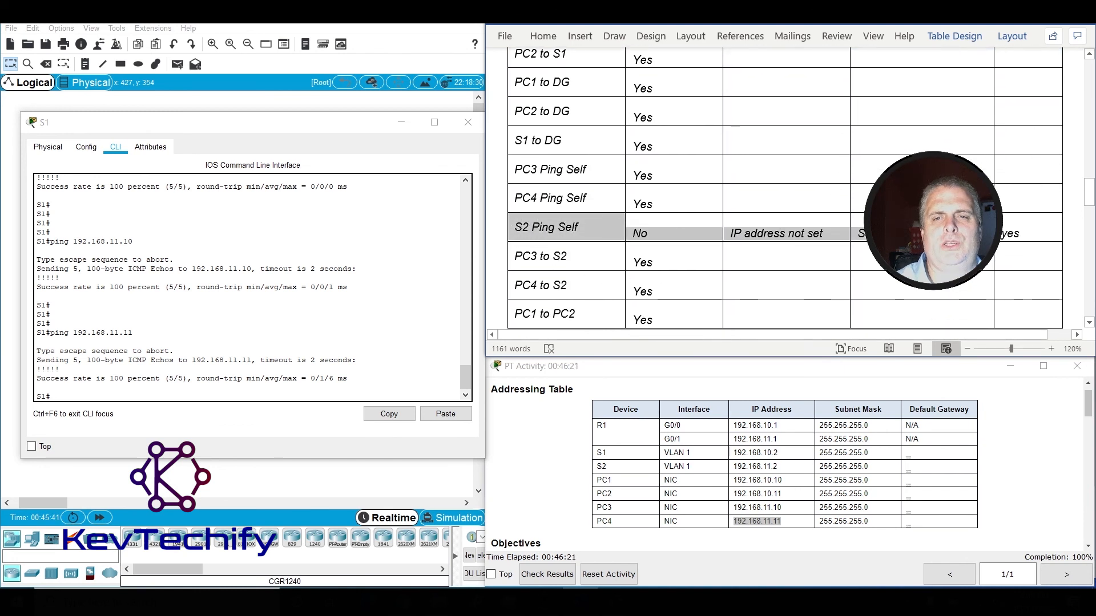
pyautogui.scroll(-10, 533, 191)
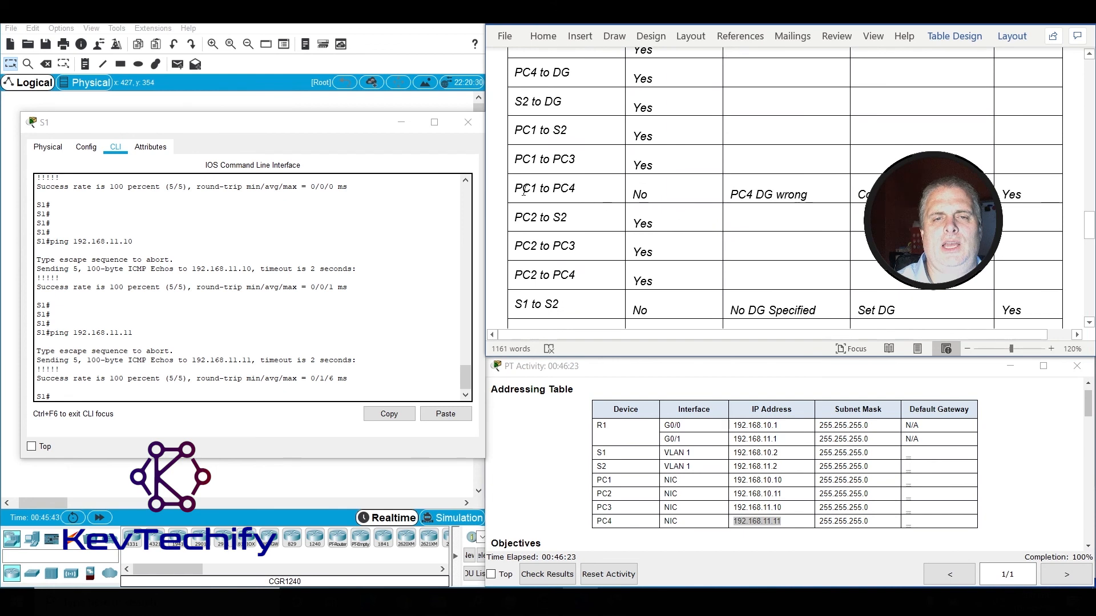
pyautogui.moveTo(516, 188); pyautogui.dragTo(853, 194)
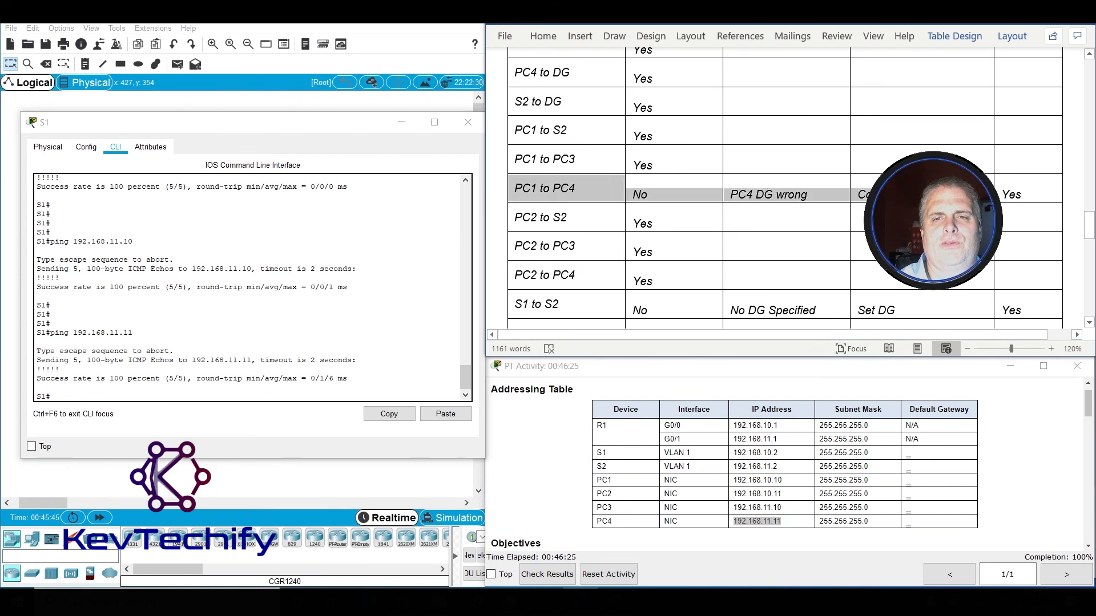
pyautogui.scroll(-3, 519, 180)
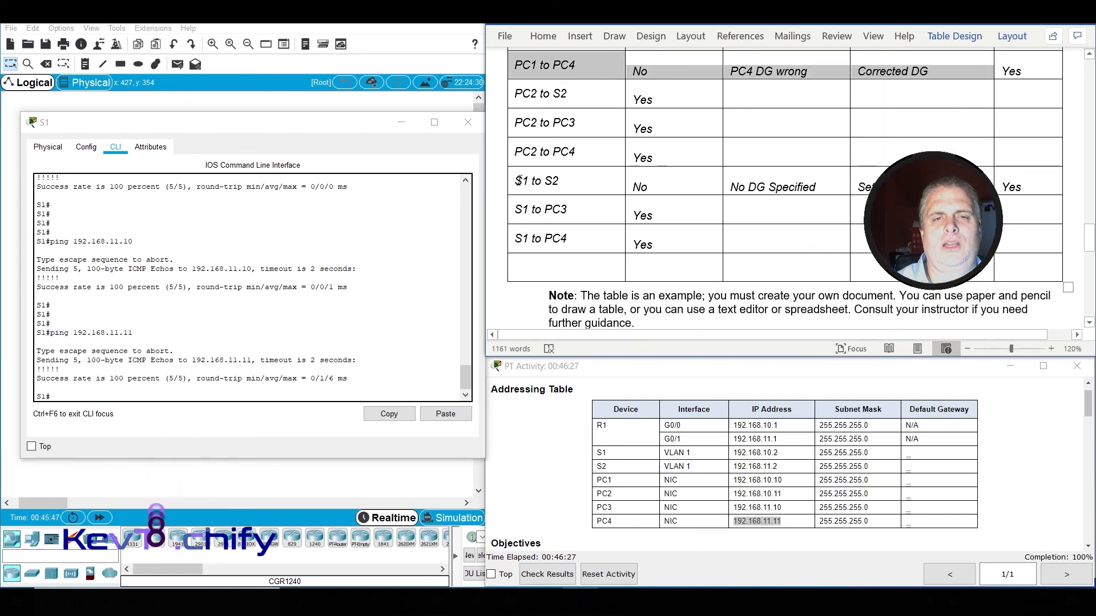
# Insert "on S1" after "No DG" in the Issues entry of the S1 to S2 test.
pyautogui.moveTo(520, 180); pyautogui.dragTo(890, 188)
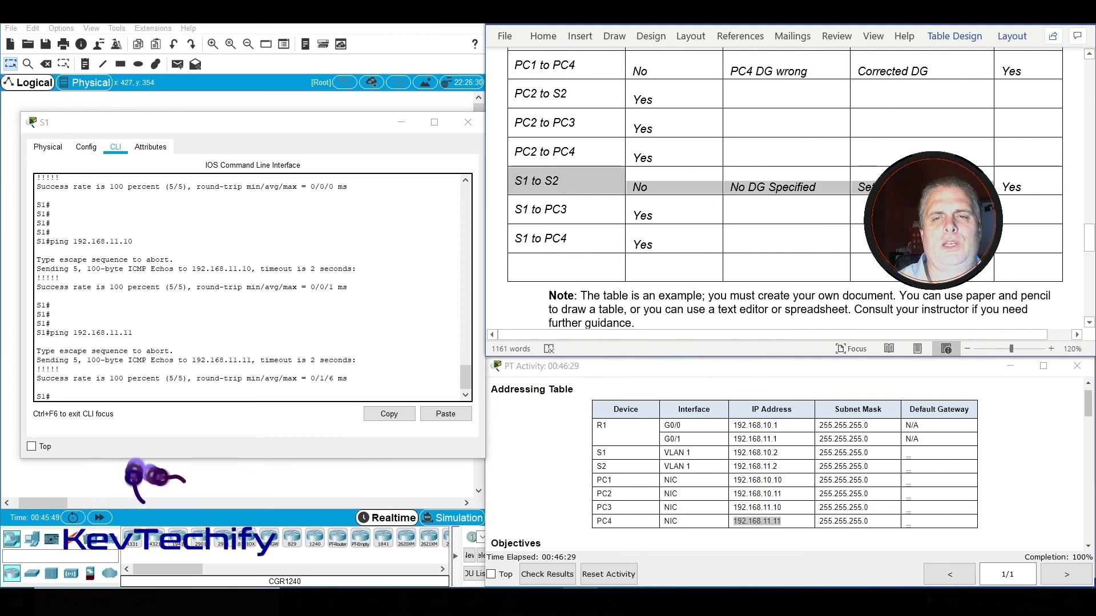
pyautogui.click(770, 188)
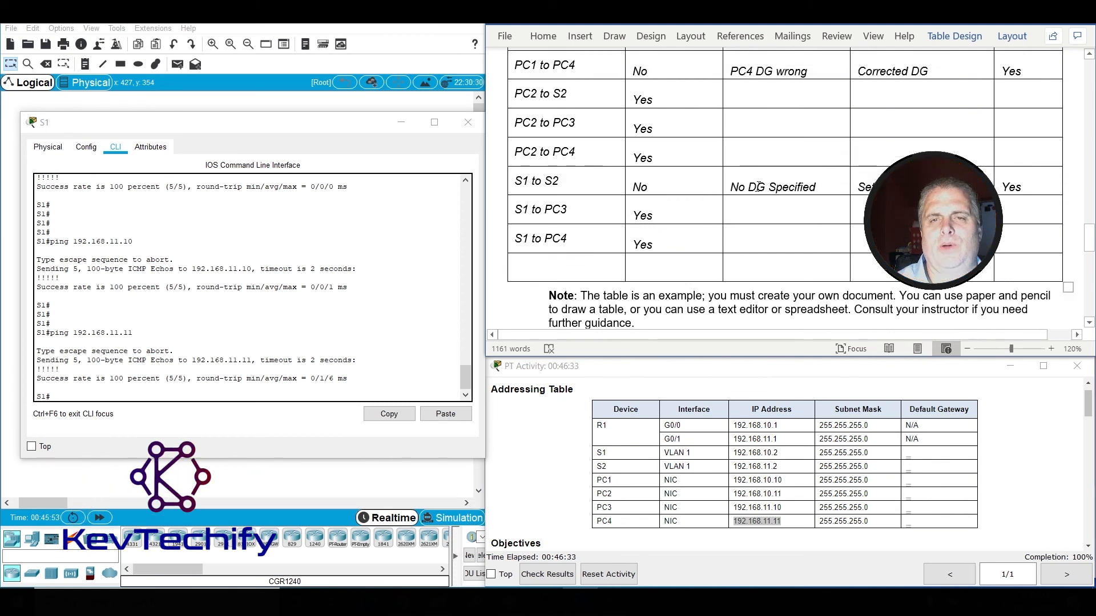
pyautogui.write('on S1')
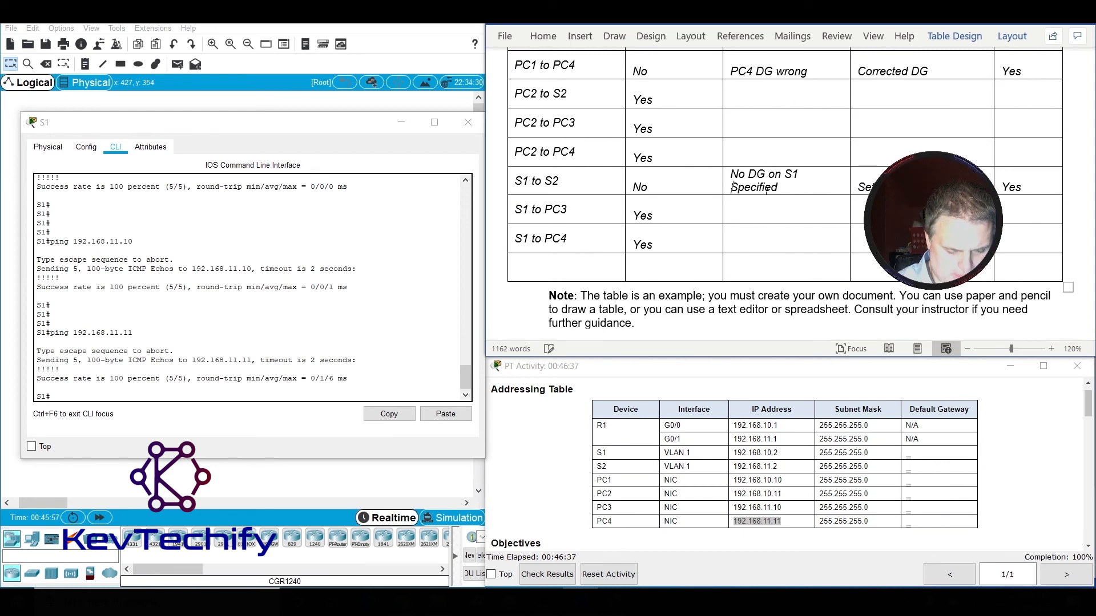
# Read instruction c below the testing table on remote connectivity and its note, highlighting the key passages.
pyautogui.scroll(-1, 767, 210)
pyautogui.scroll(-3, 767, 209)
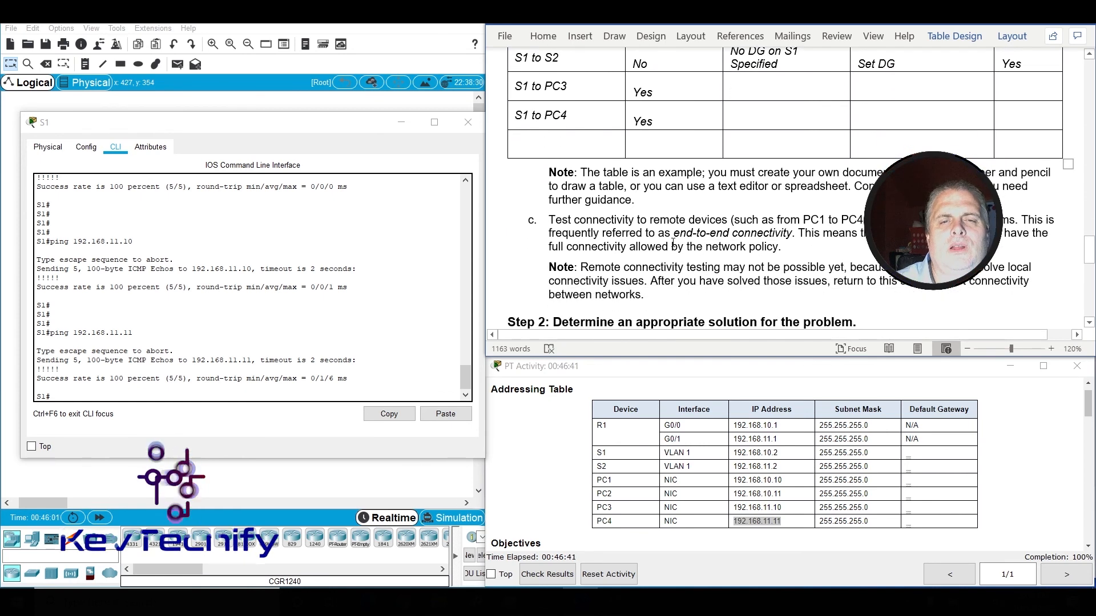
pyautogui.moveTo(636, 220); pyautogui.dragTo(1006, 225)
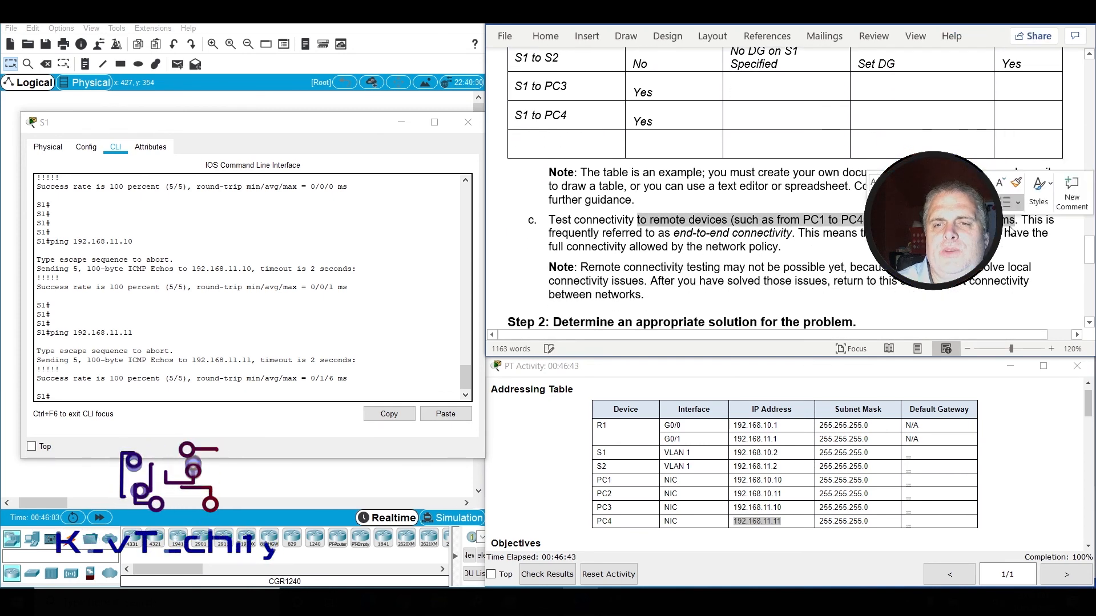
pyautogui.scroll(-2, 671, 268)
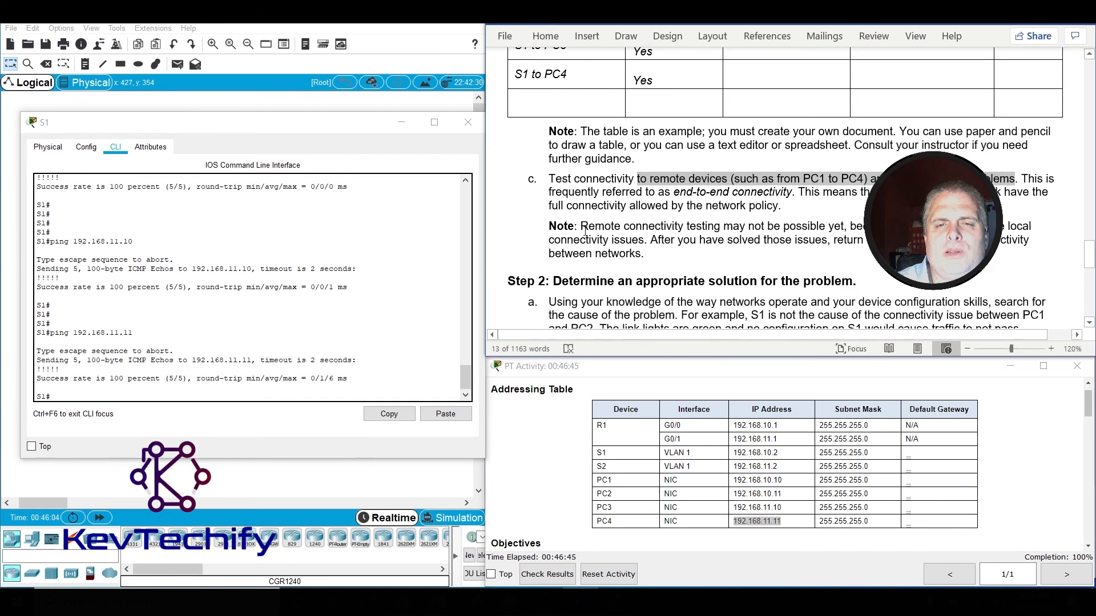
pyautogui.moveTo(580, 225); pyautogui.dragTo(735, 239)
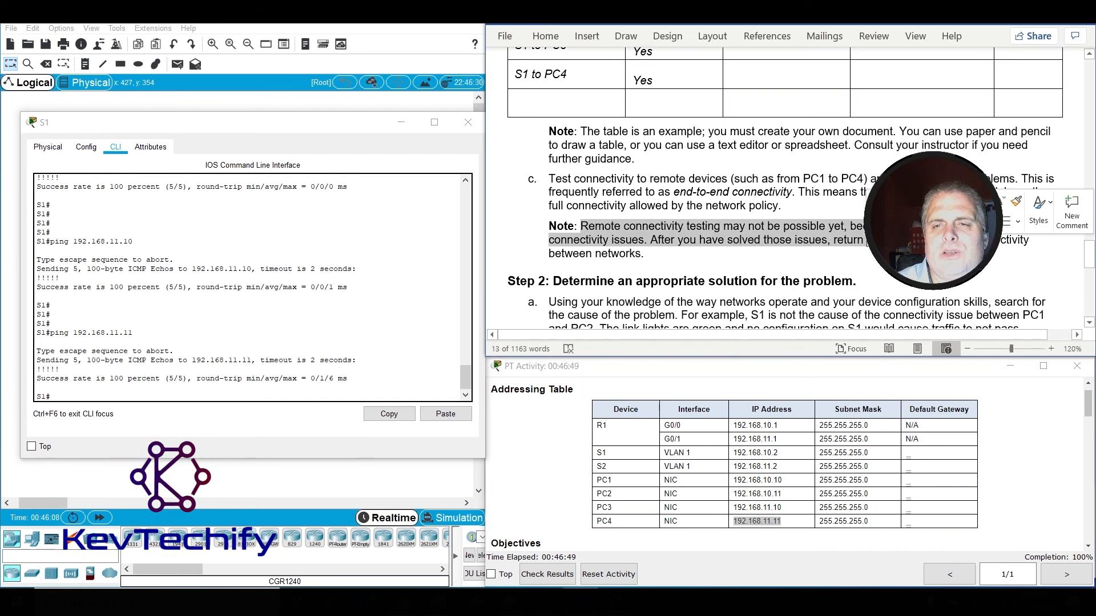
# Minimize the S1 device window in Packet Tracer and examine the network topology.
pyautogui.scroll(6, 800, 231)
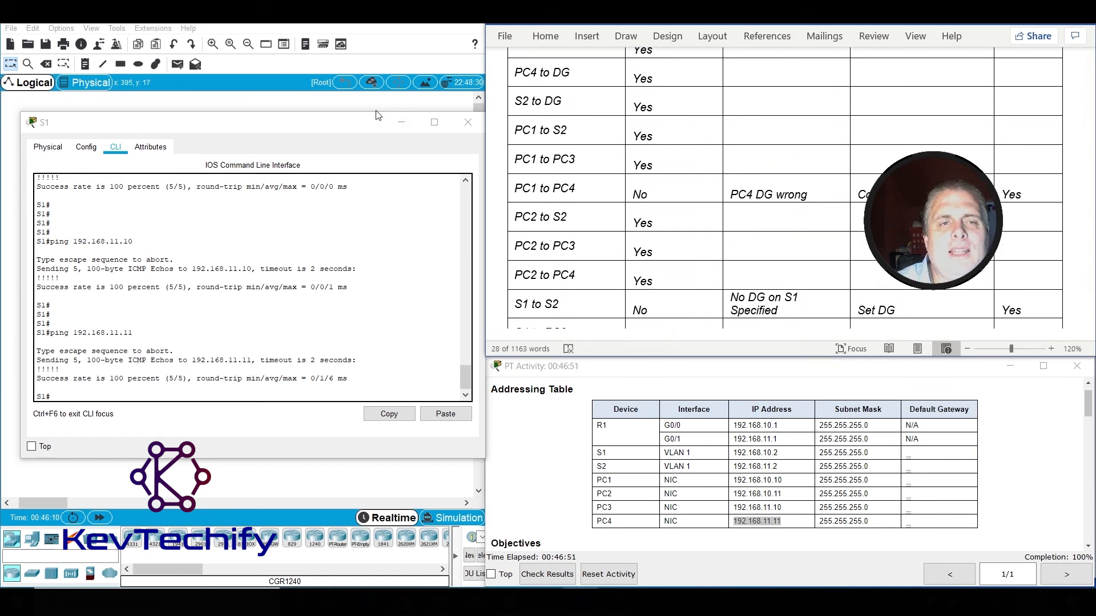
pyautogui.click(393, 121)
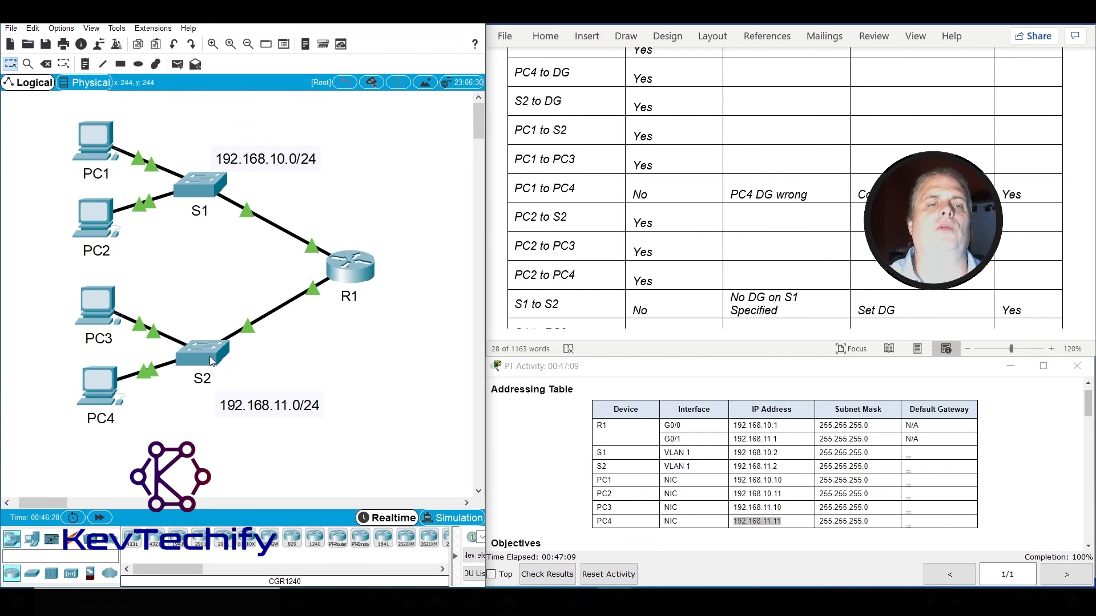
pyautogui.moveTo(101, 307)
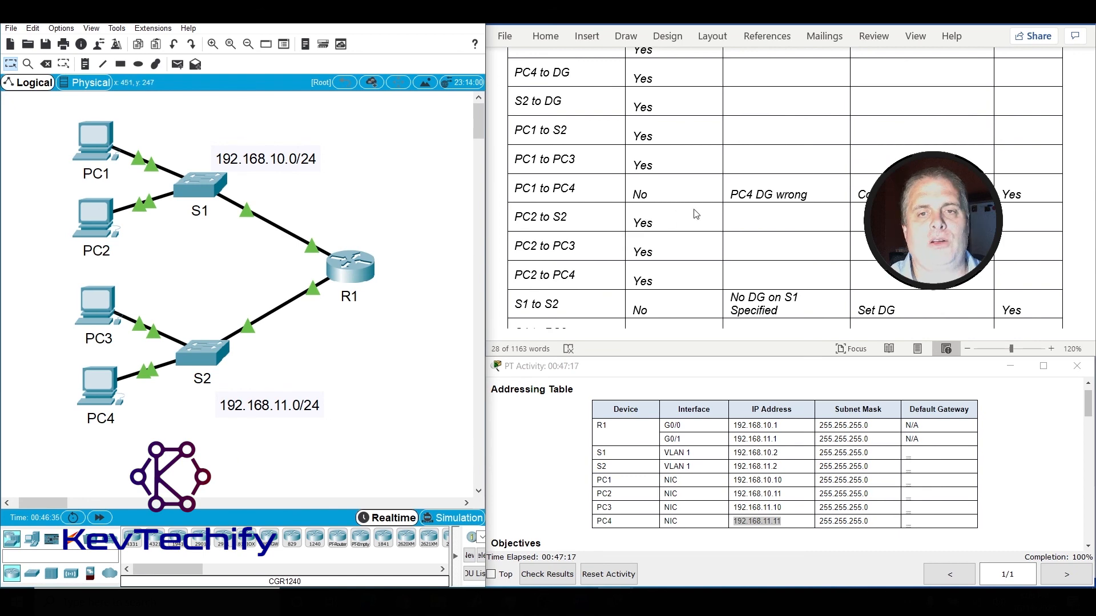
# Read the remaining lab instructions, from determining a solution in Part 1, Step 2 through verifying all issues in Part 2, Step 3.
pyautogui.scroll(-8, 690, 215)
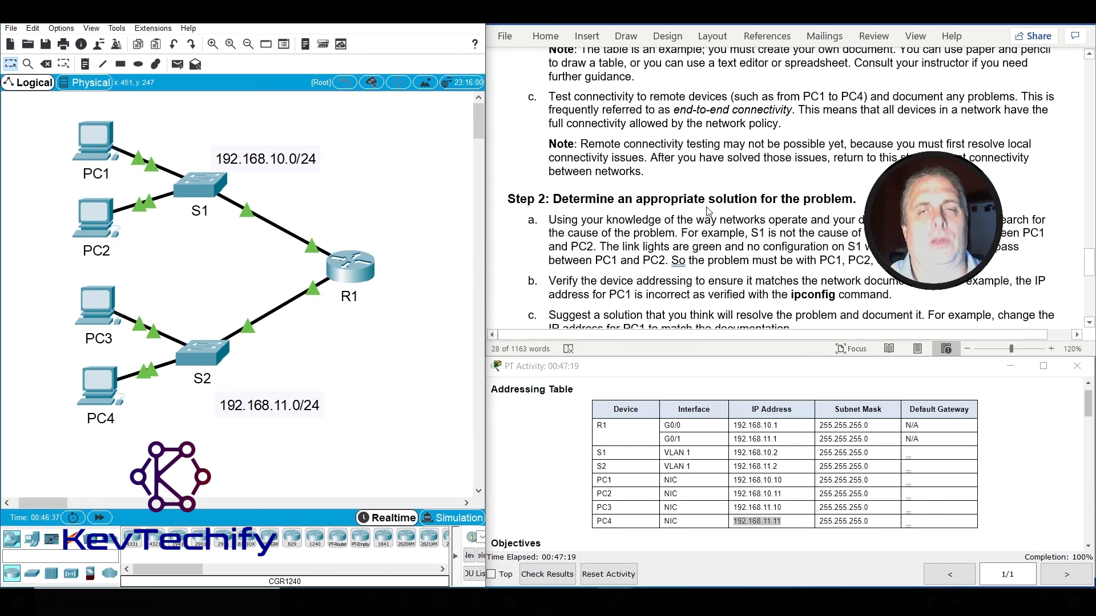
pyautogui.scroll(-2, 708, 211)
pyautogui.scroll(-5, 707, 211)
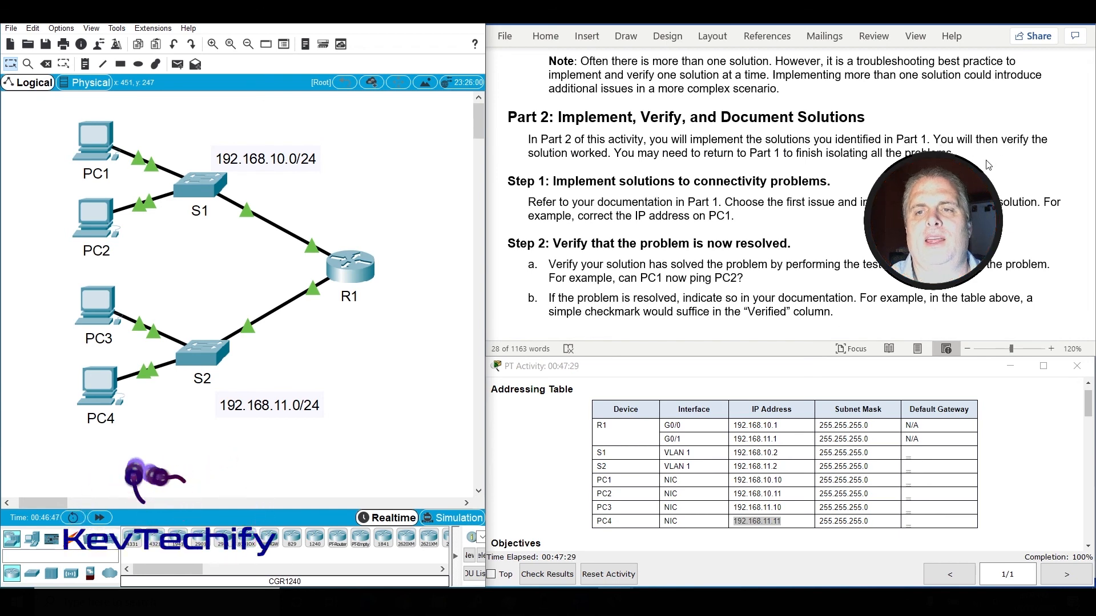
pyautogui.scroll(-3, 800, 175)
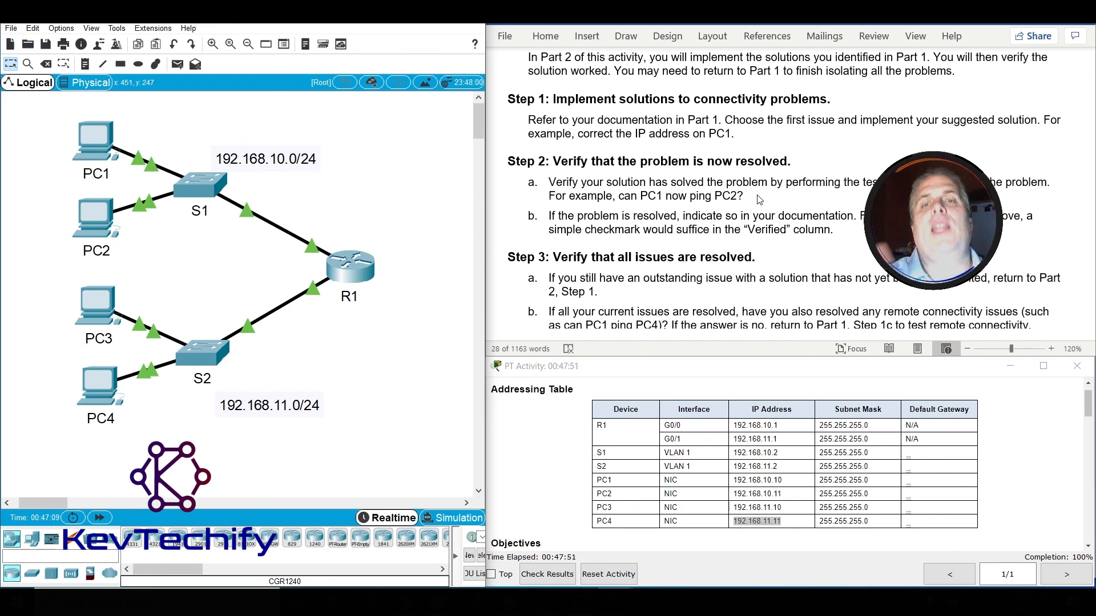
pyautogui.scroll(-2, 664, 260)
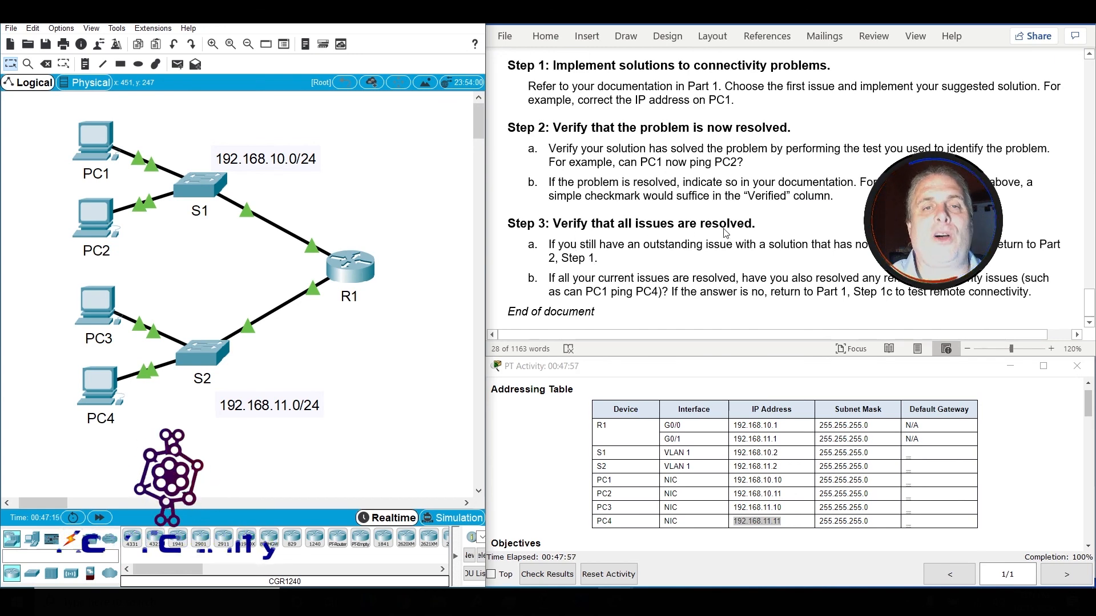
# Go over the completed Testing and Verification table once more, checking the issues, solutions and Verified entries of the failed tests.
pyautogui.scroll(15, 725, 233)
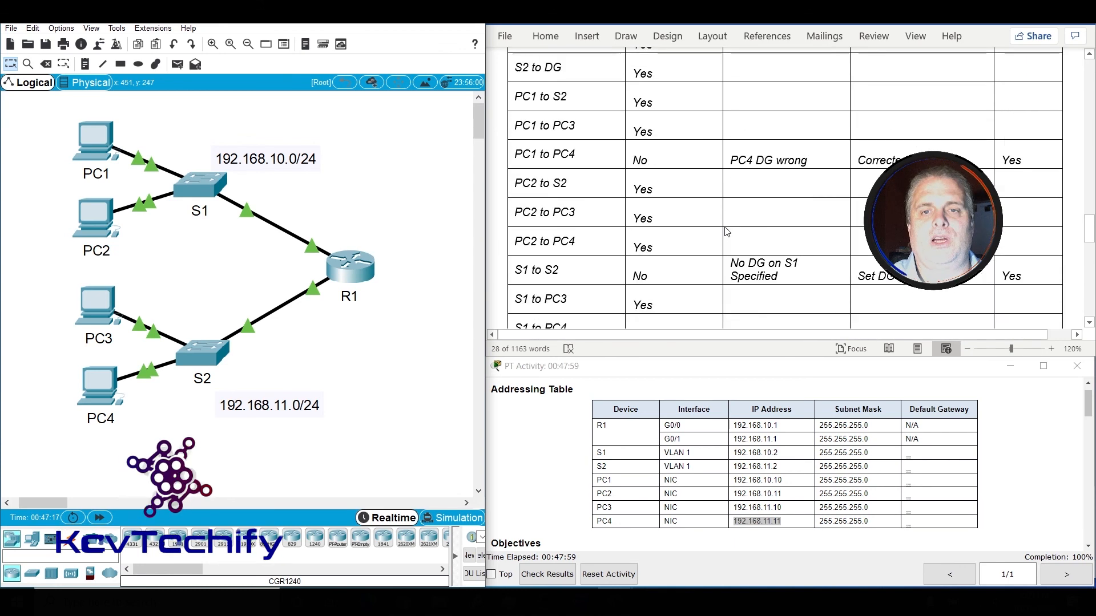
pyautogui.scroll(3, 727, 231)
pyautogui.scroll(2, 726, 231)
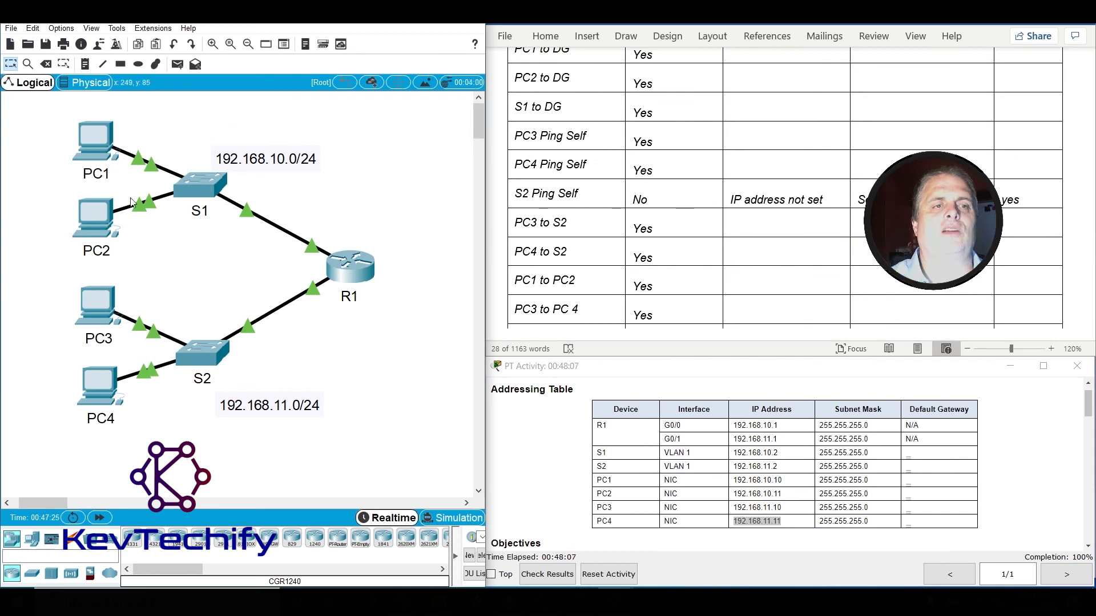
pyautogui.scroll(10, 554, 193)
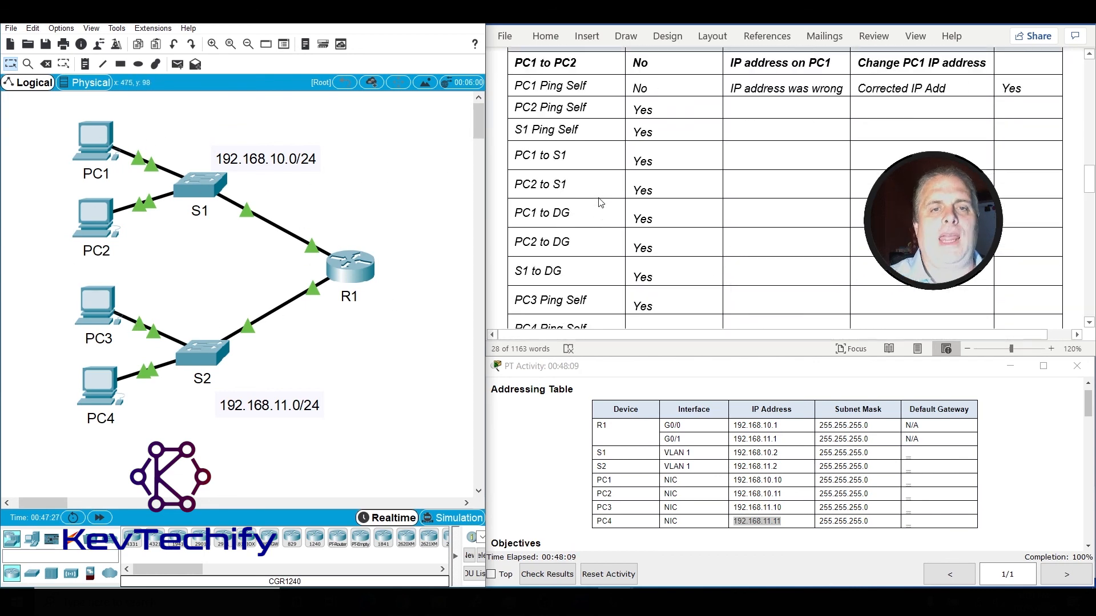
pyautogui.scroll(-7, 556, 131)
pyautogui.scroll(-6, 555, 129)
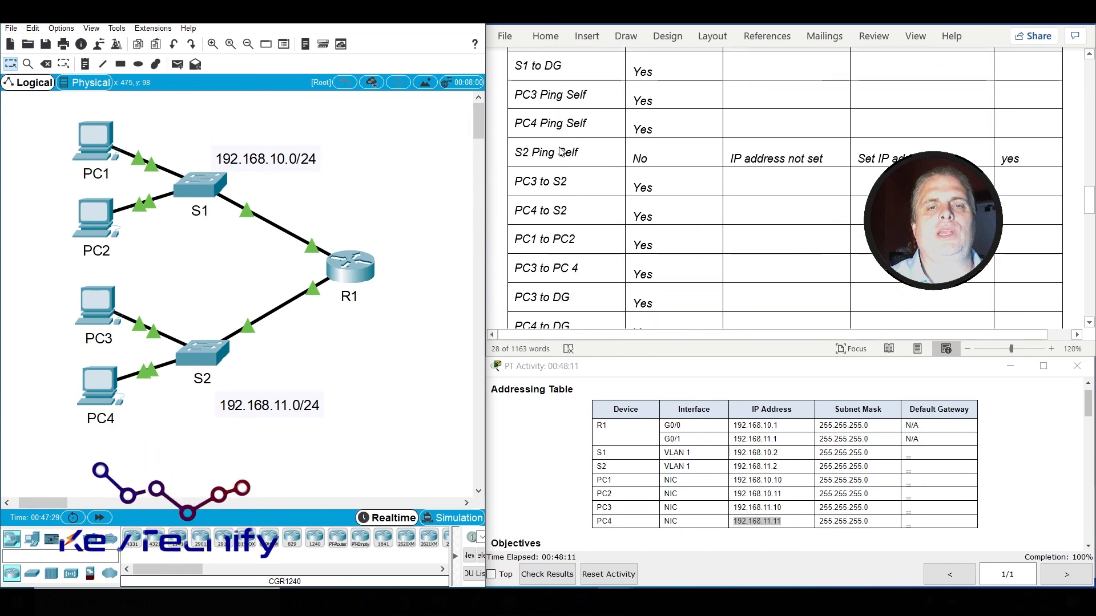
pyautogui.scroll(-5, 549, 153)
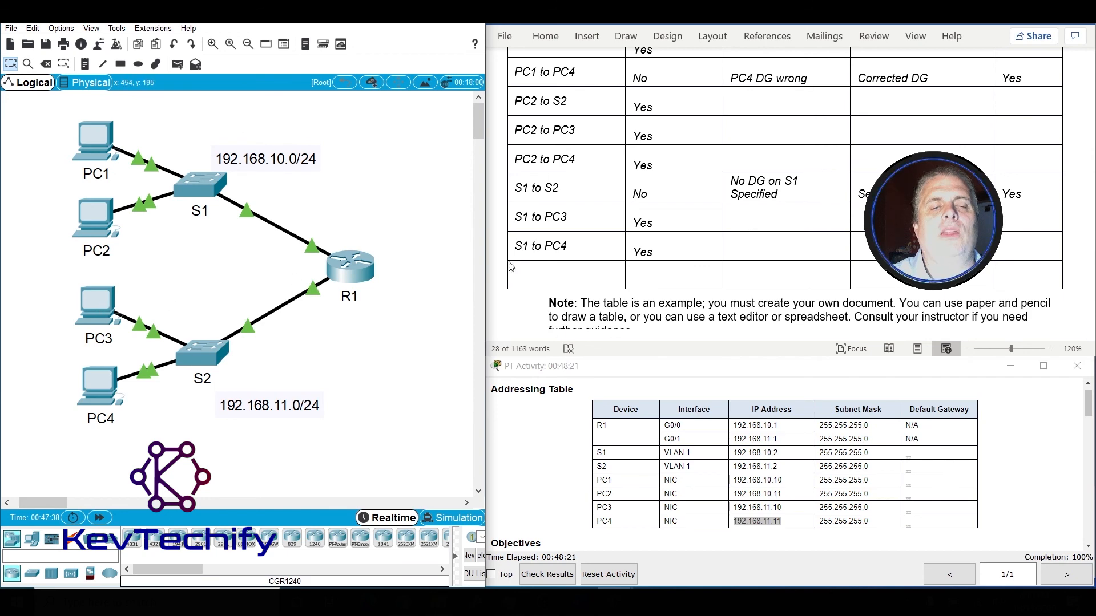
pyautogui.scroll(-5, 585, 229)
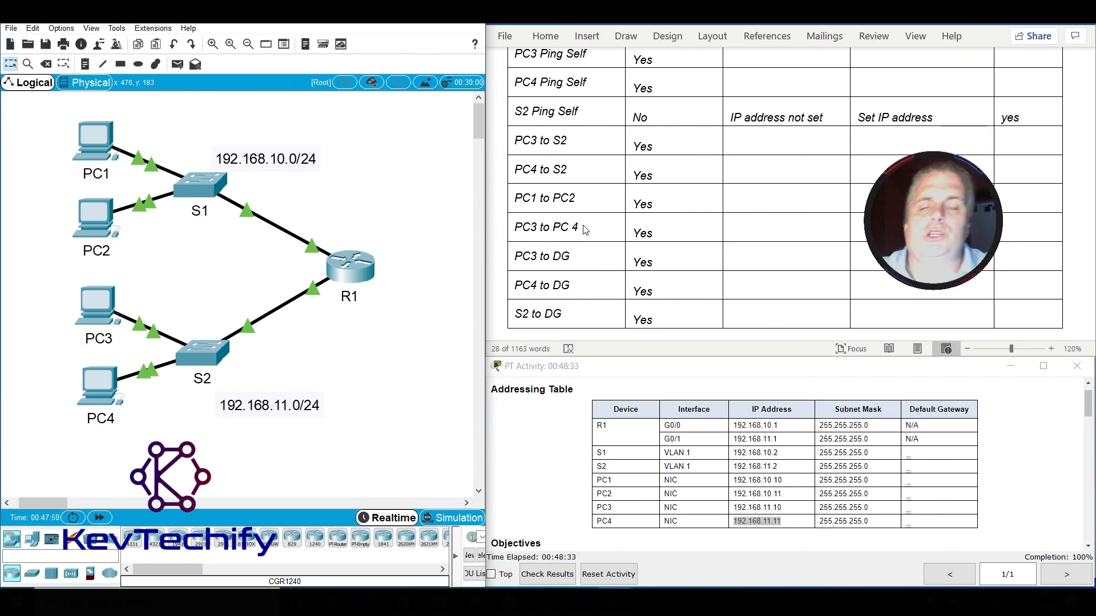
pyautogui.scroll(-20, 650, 209)
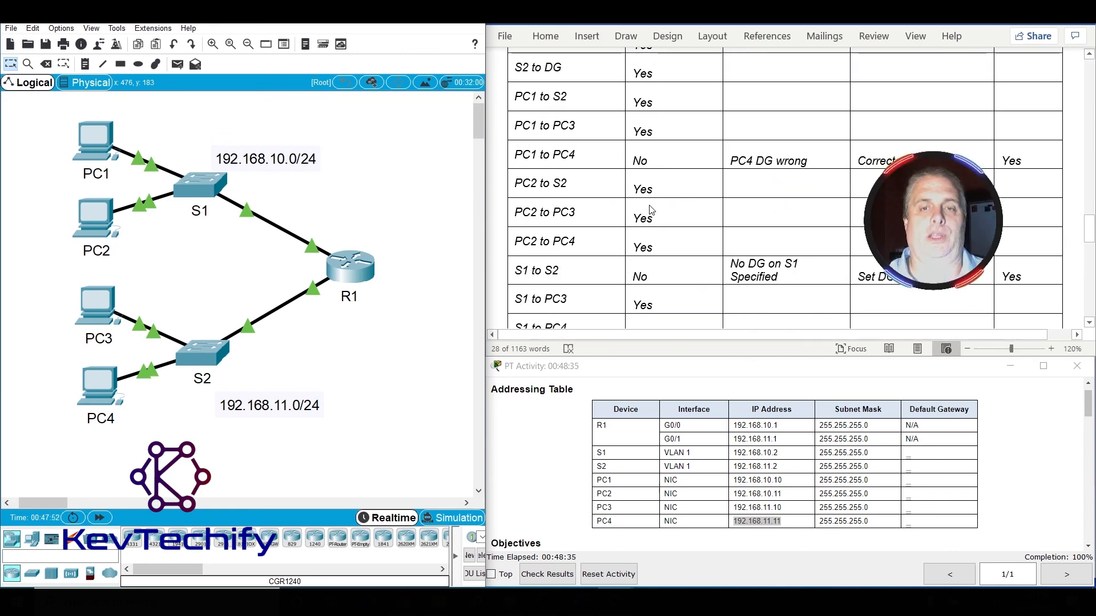